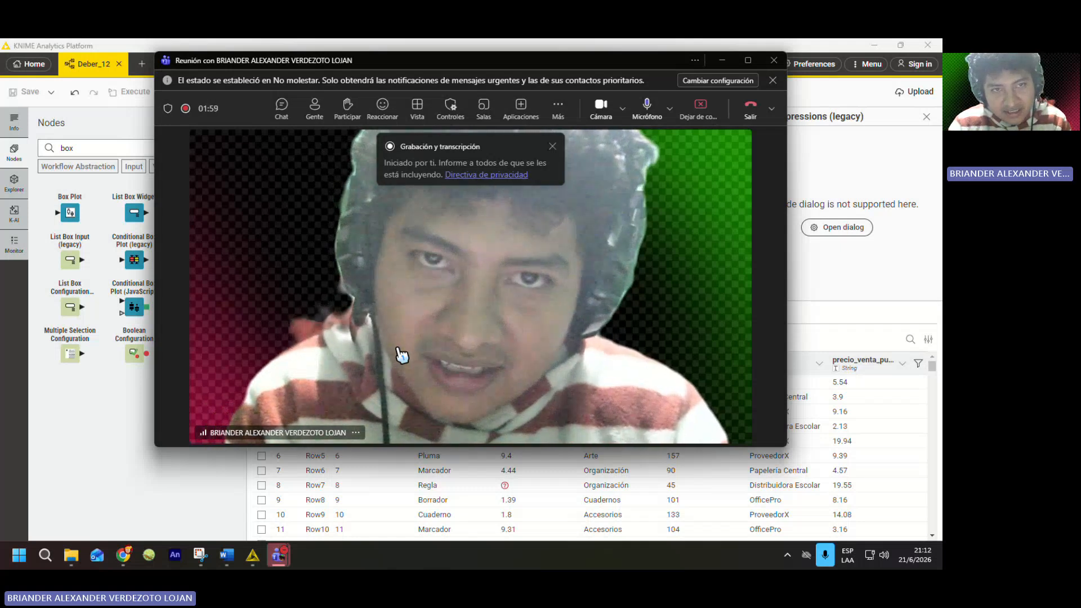
- Switch to the Word document Deber_12.docx and read the OBJETIVO and INDICACIONES sections on the first page
click(230, 560)
scroll(315, 374, up, 15)
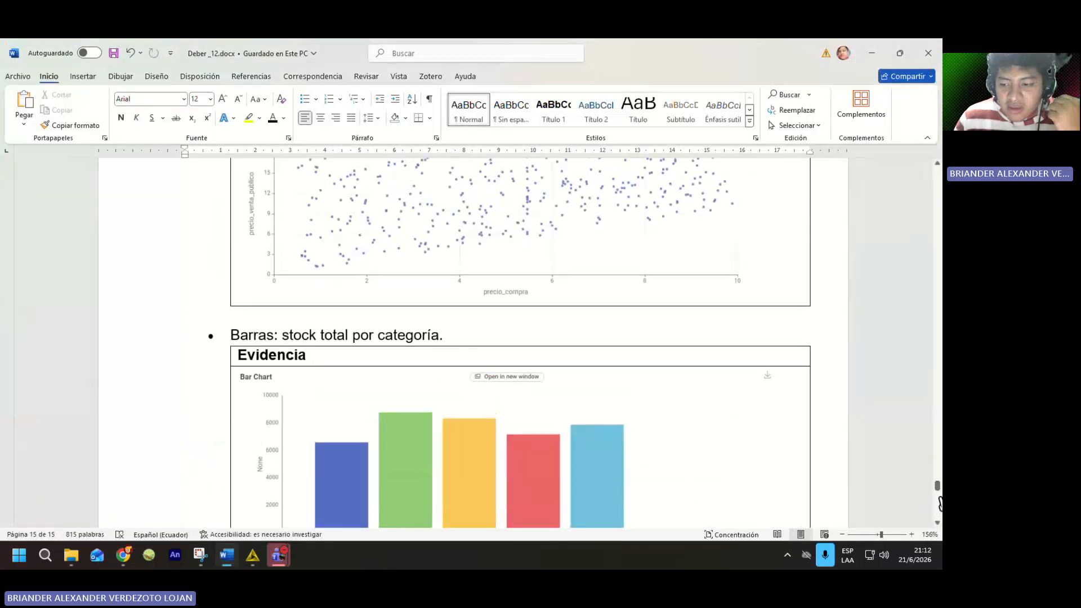
drag(938, 485, 938, 176)
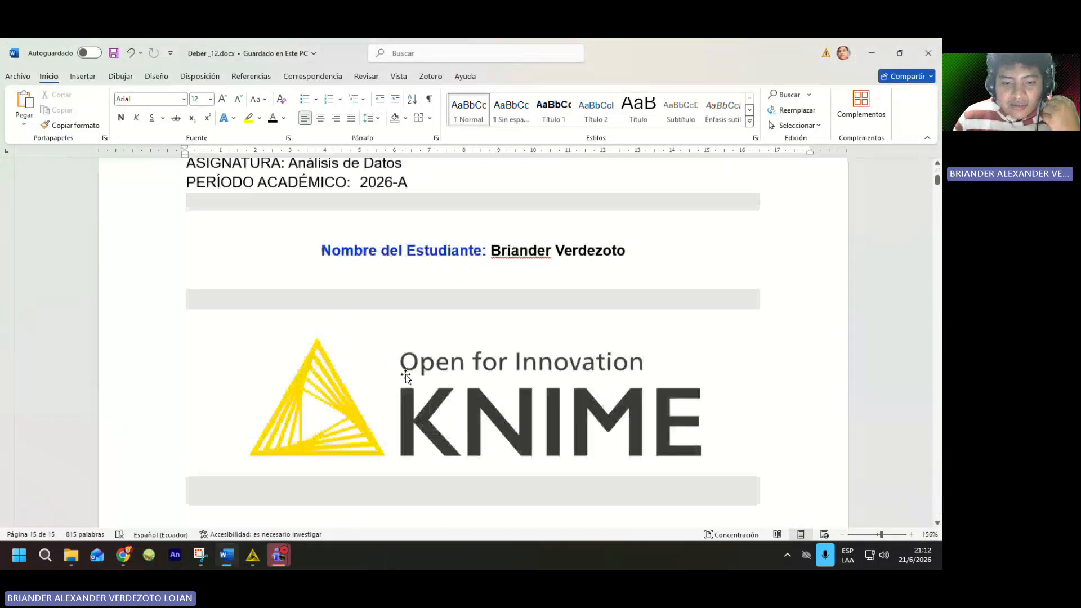
scroll(406, 376, down, 6)
scroll(185, 403, up, 2)
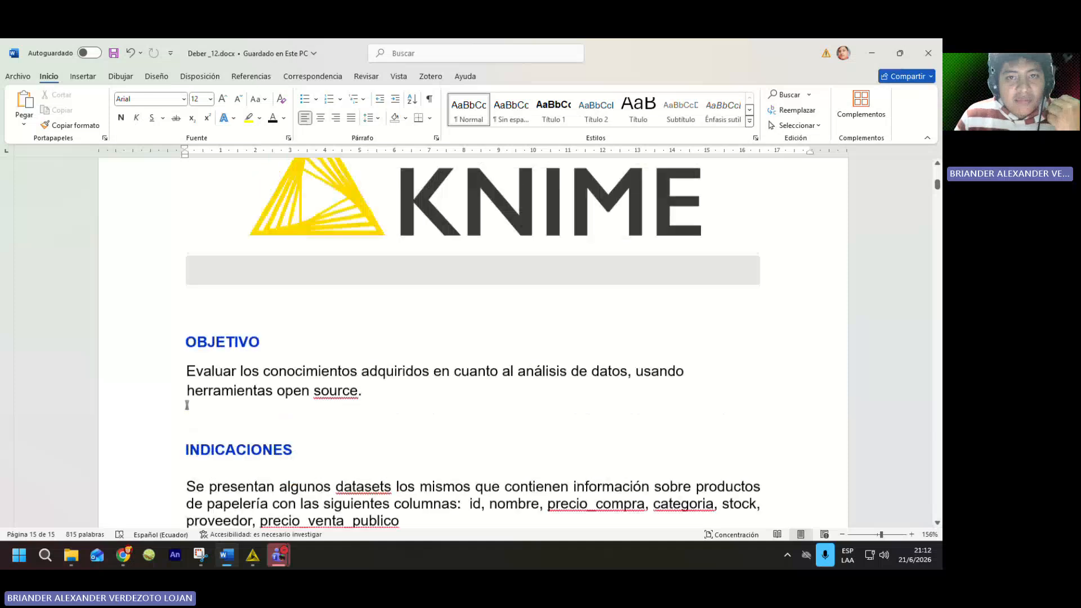
scroll(187, 405, down, 1)
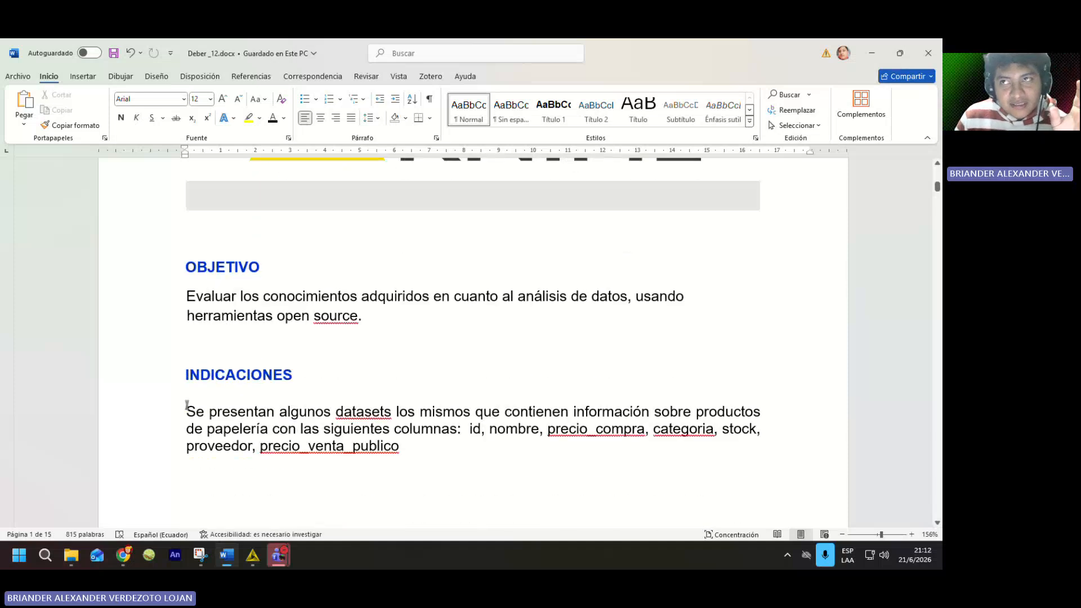
scroll(187, 405, down, 1)
scroll(187, 404, up, 2)
scroll(187, 405, down, 2)
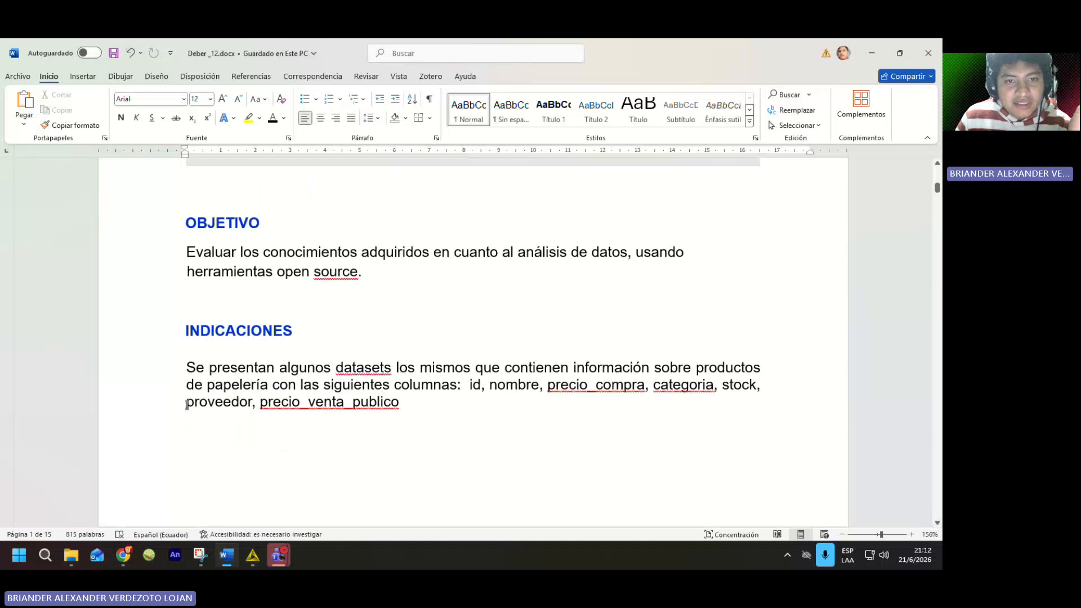
scroll(187, 404, up, 1)
scroll(187, 406, down, 2)
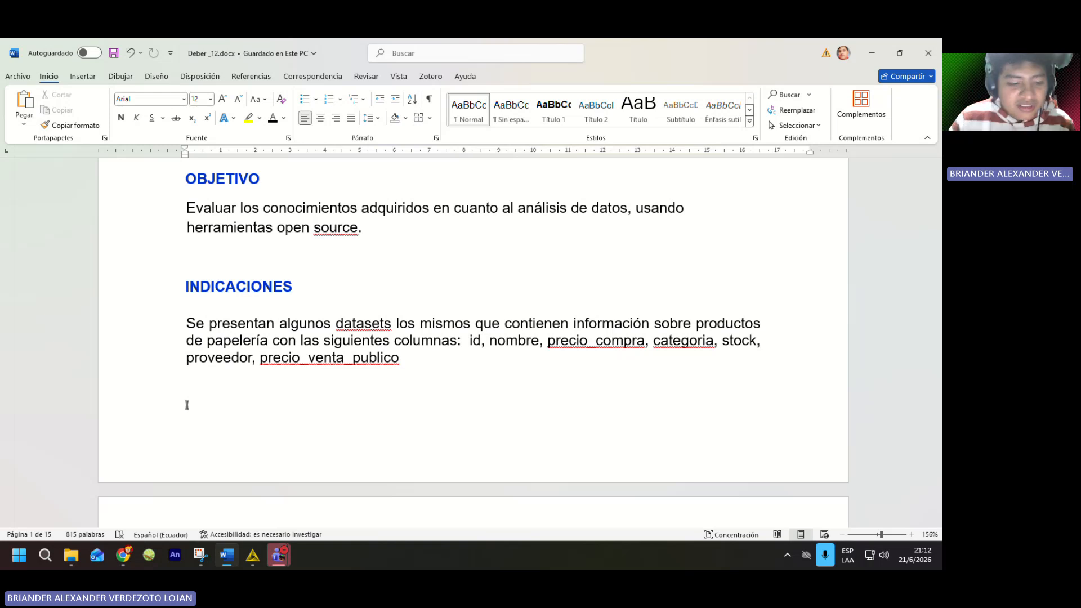
- Switch to KNIME Analytics Platform and look over the data reader nodes at the start of the Deber_12 workflow
click(254, 559)
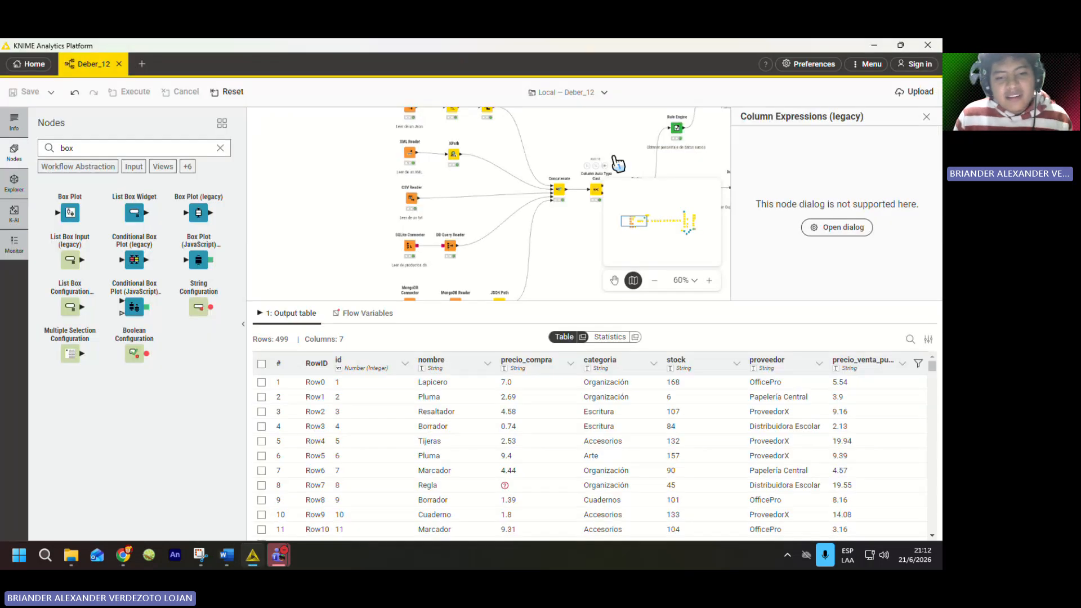
scroll(316, 232, down, 9)
scroll(335, 176, up, 5)
scroll(335, 176, up, 5)
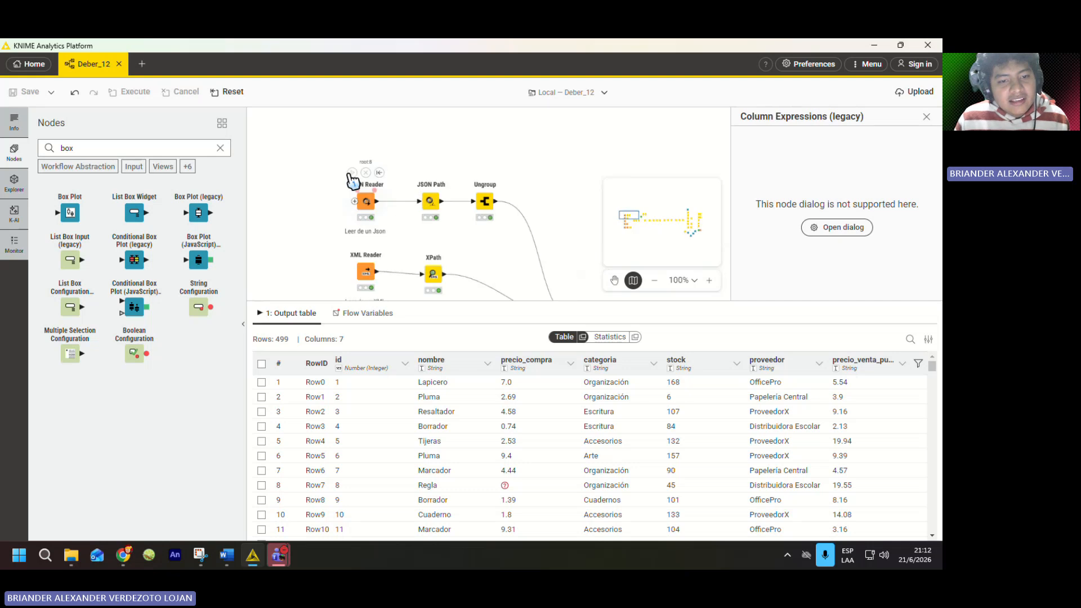
scroll(350, 222, up, 2)
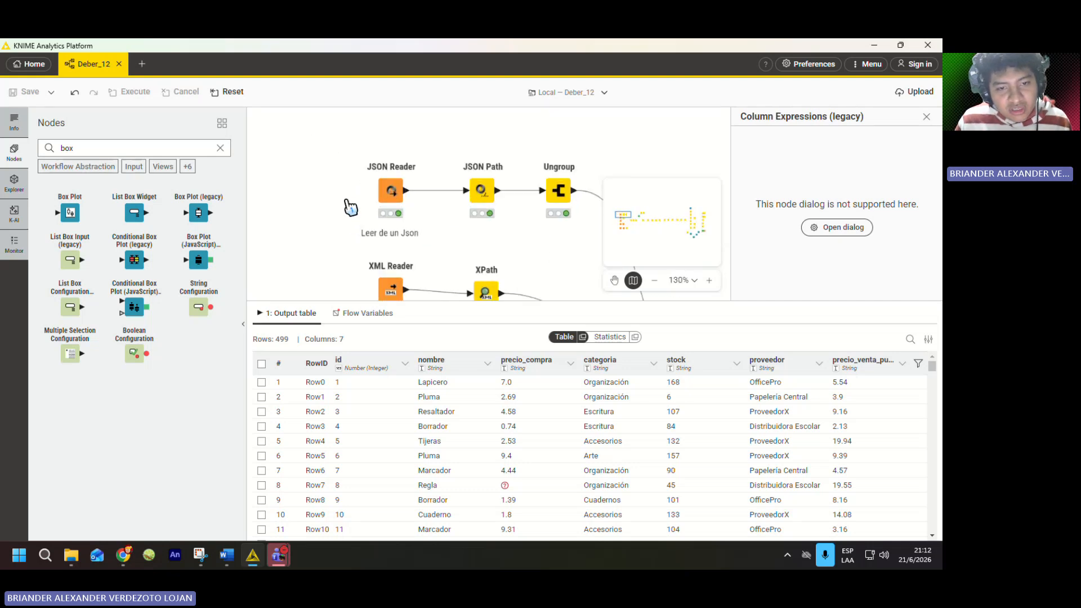
scroll(334, 158, down, 2)
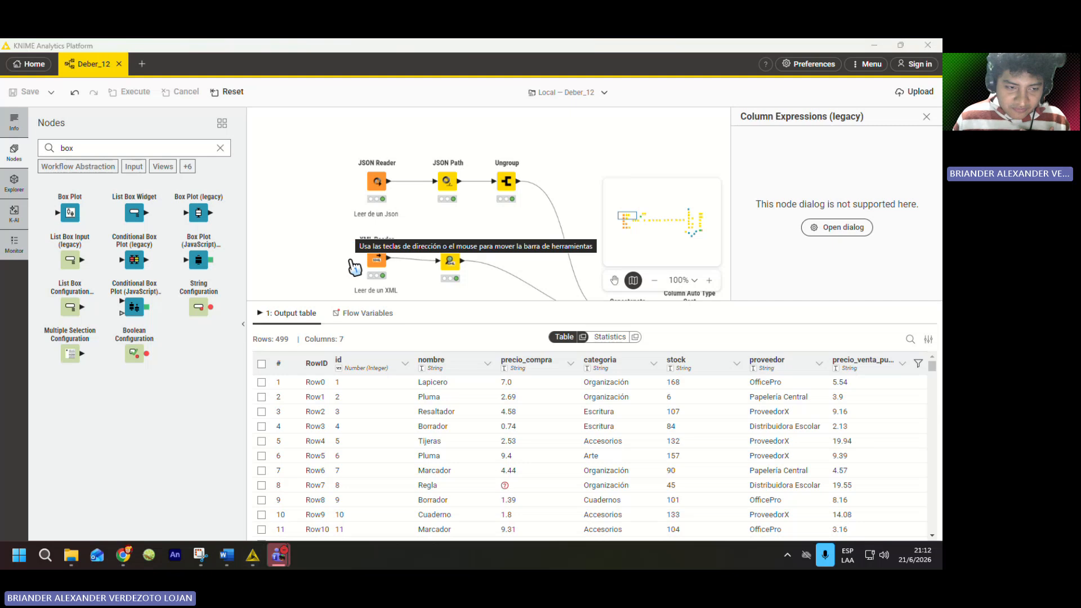
scroll(376, 218, down, 3)
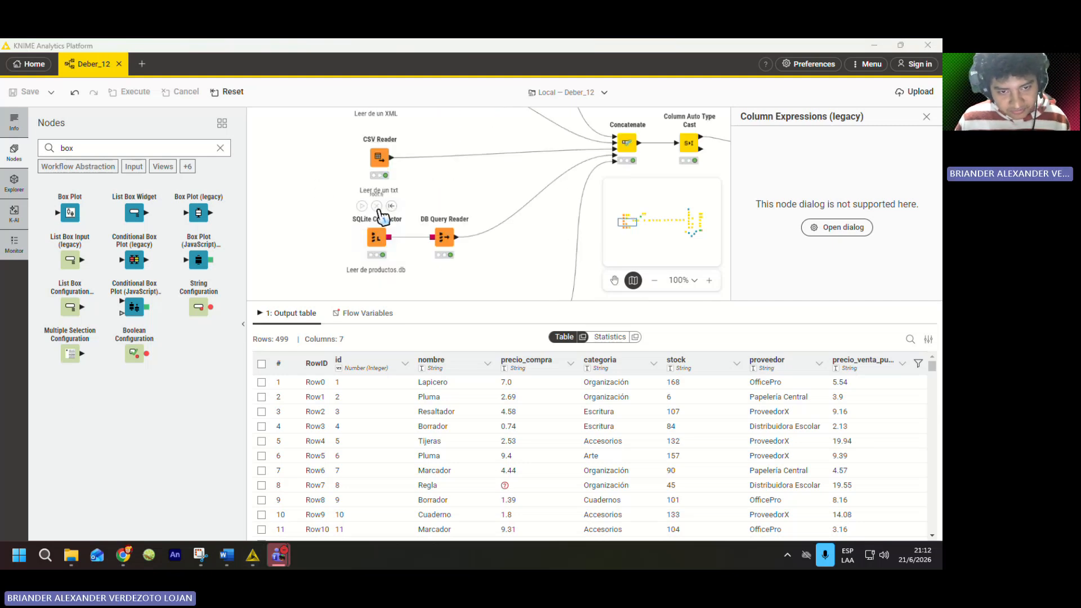
scroll(388, 223, up, 4)
scroll(376, 240, down, 1)
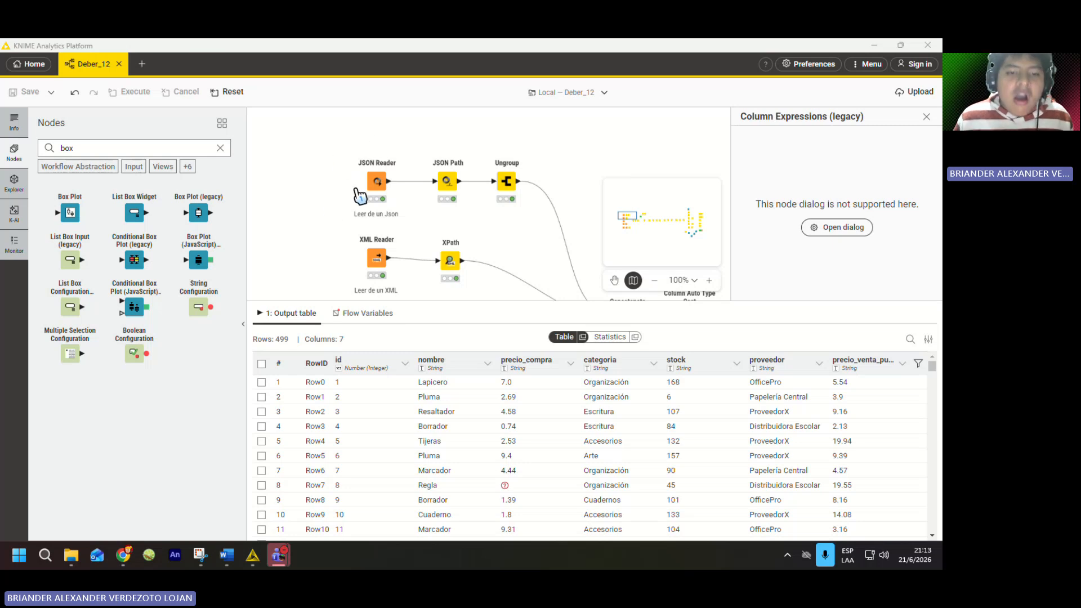
- Review the JSON branch node by node, from the JSON Reader through the JSON Path settings to the Ungroup output table
click(381, 191)
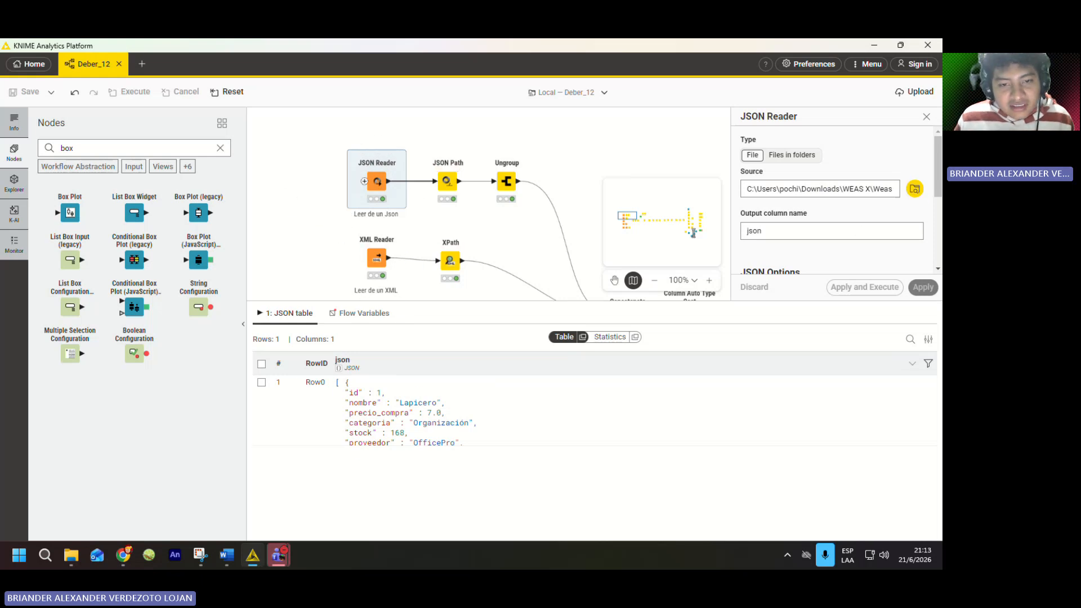
click(453, 206)
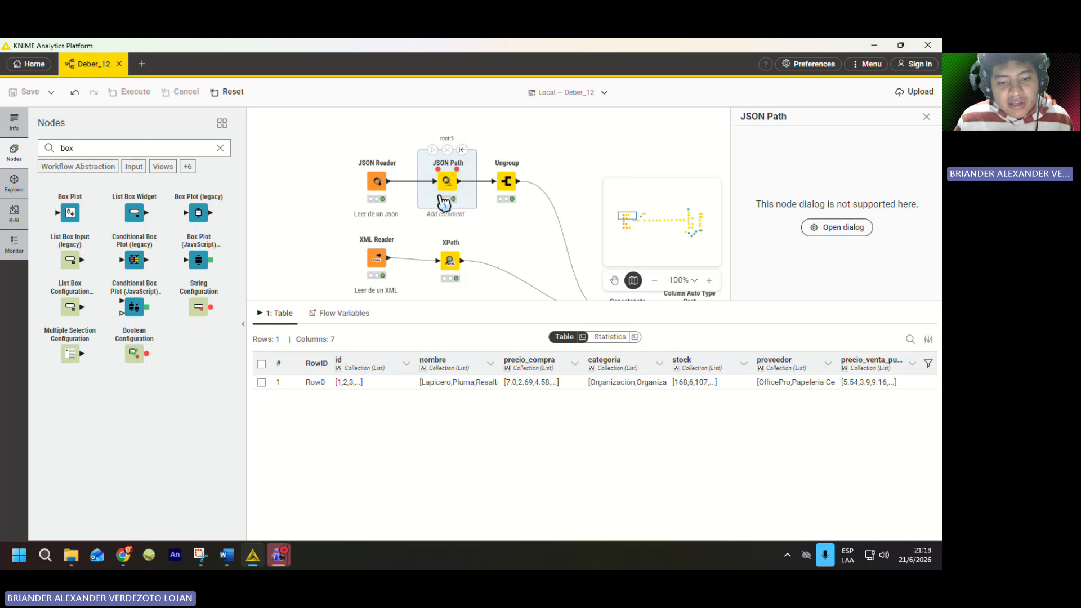
double_click(447, 192)
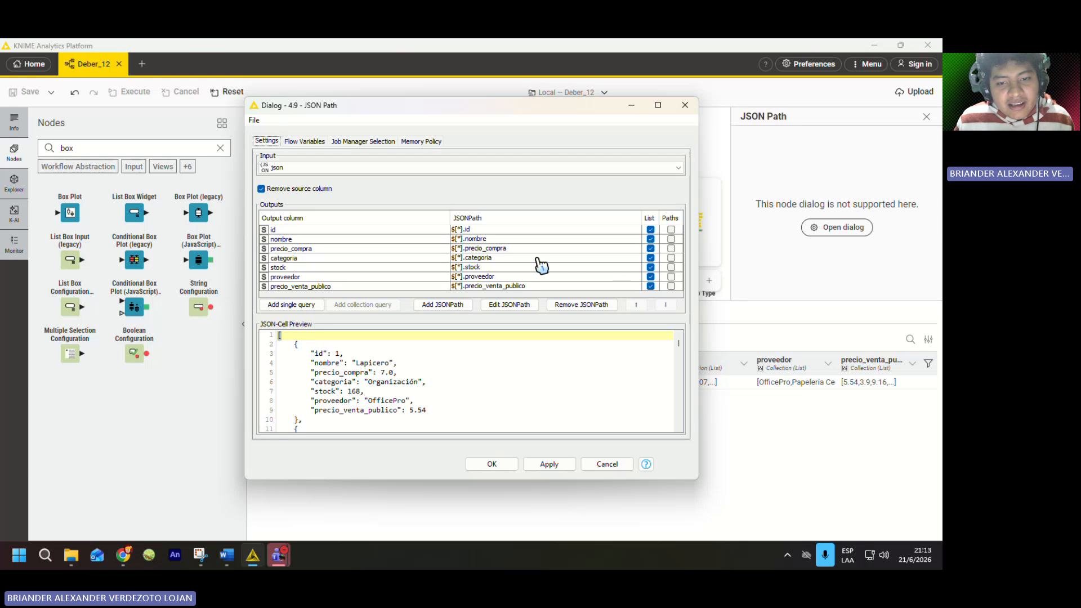
click(685, 106)
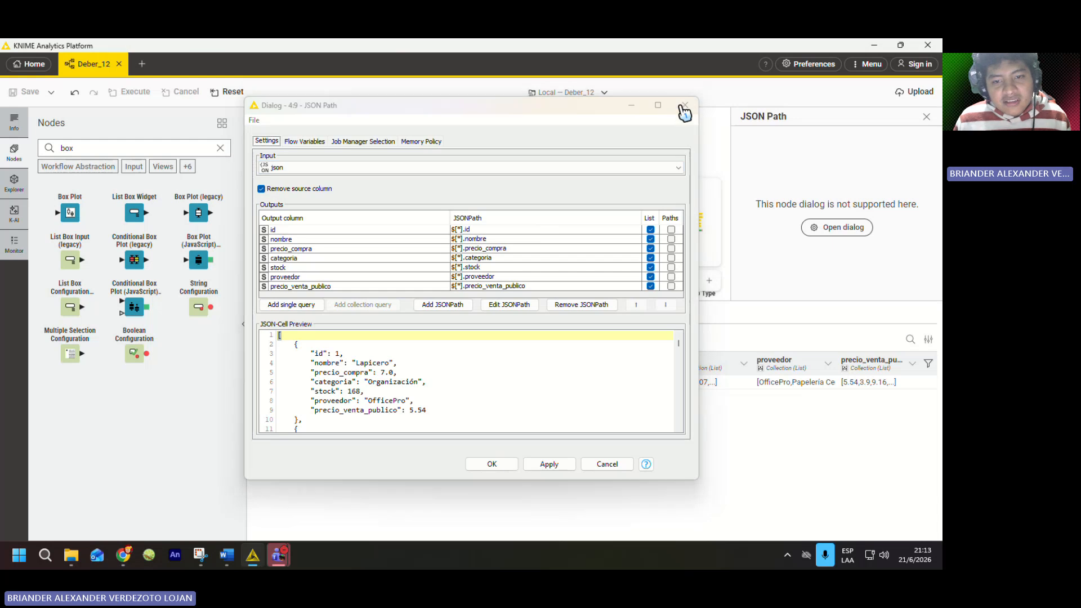
click(506, 186)
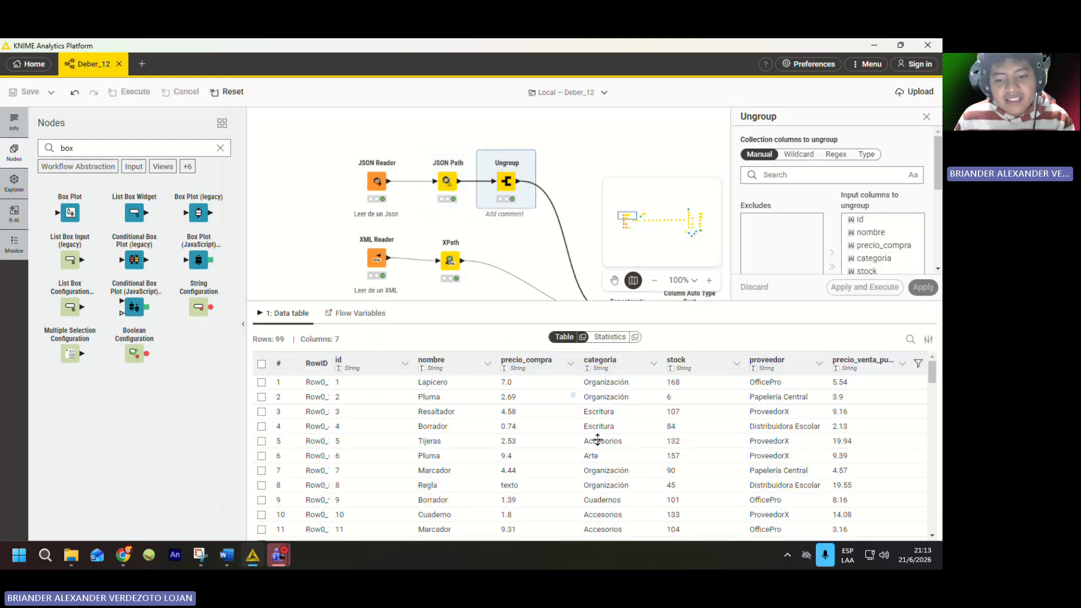
- Inspect the output of the XML Reader node and the table extracted by its XPath node
scroll(450, 202, up, 2)
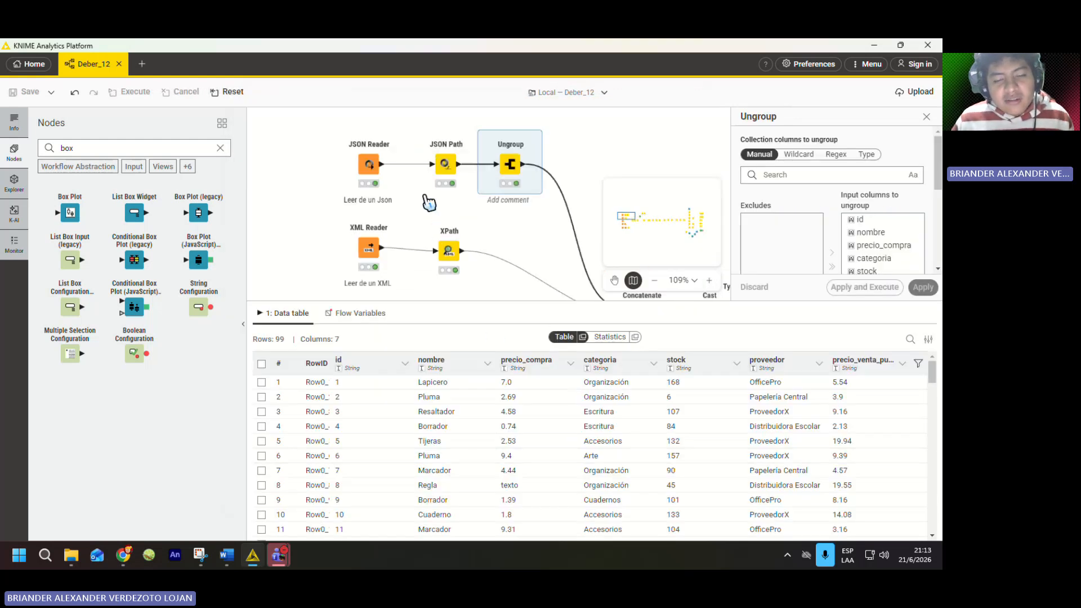
scroll(447, 163, down, 2)
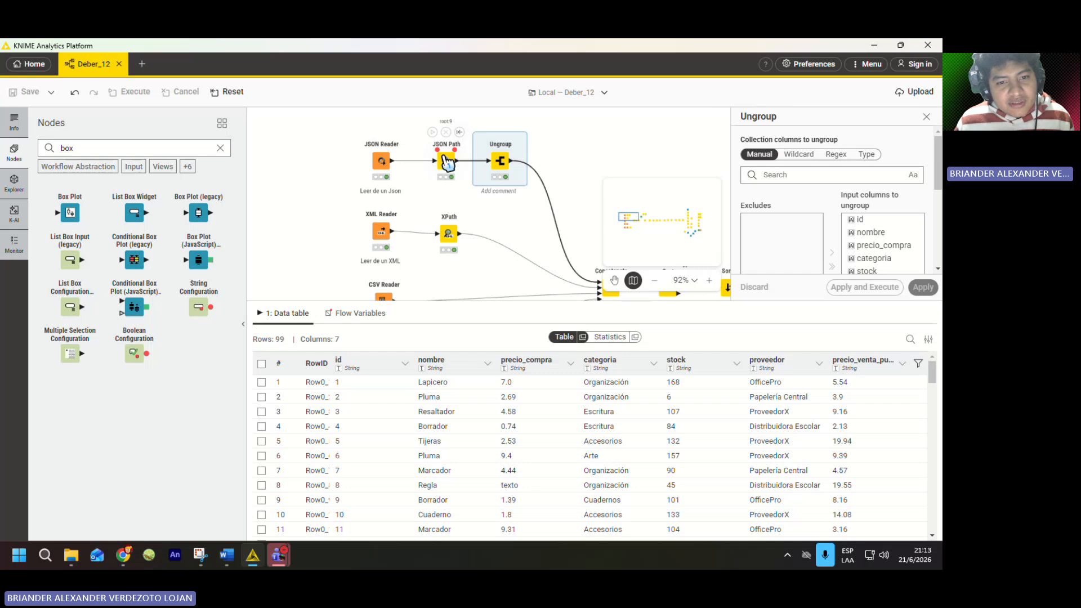
scroll(391, 243, up, 3)
click(392, 215)
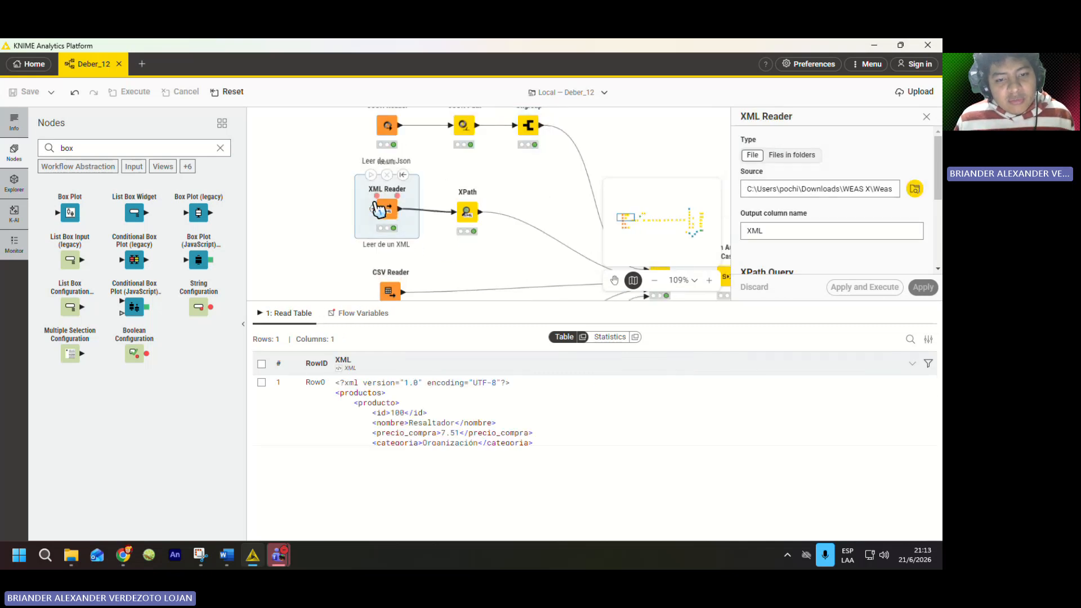
scroll(374, 203, down, 1)
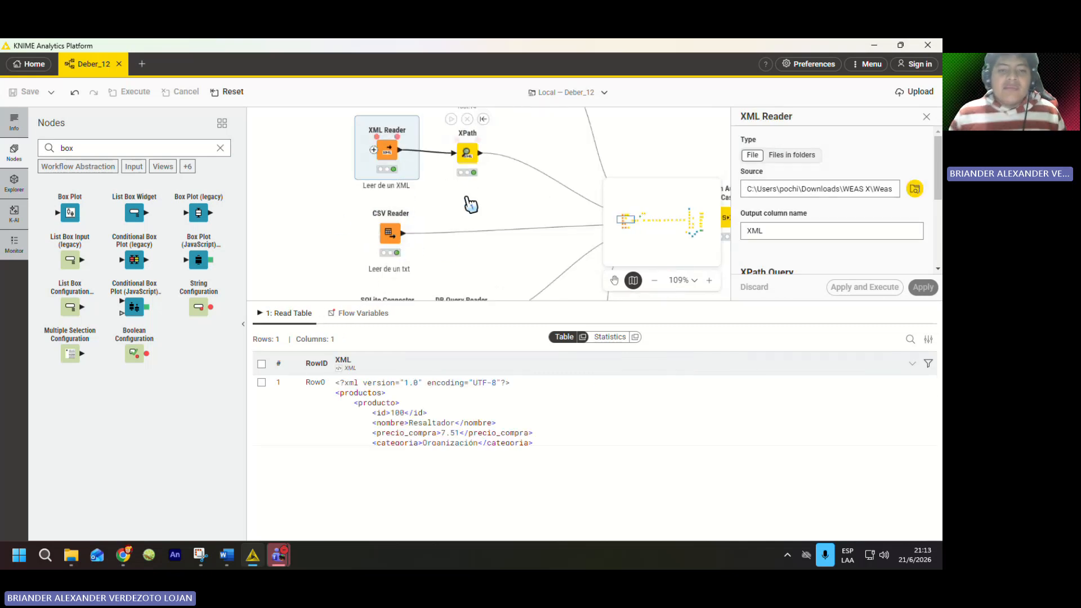
click(467, 155)
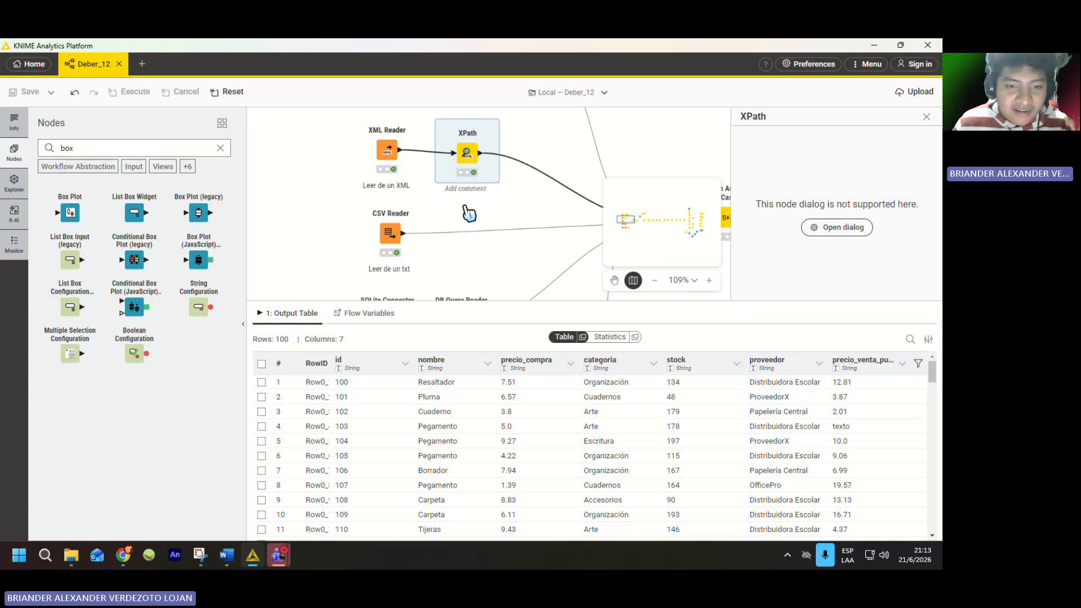
- Inspect the output table of the CSV Reader node labelled "Leer de un txt"
scroll(467, 216, down, 2)
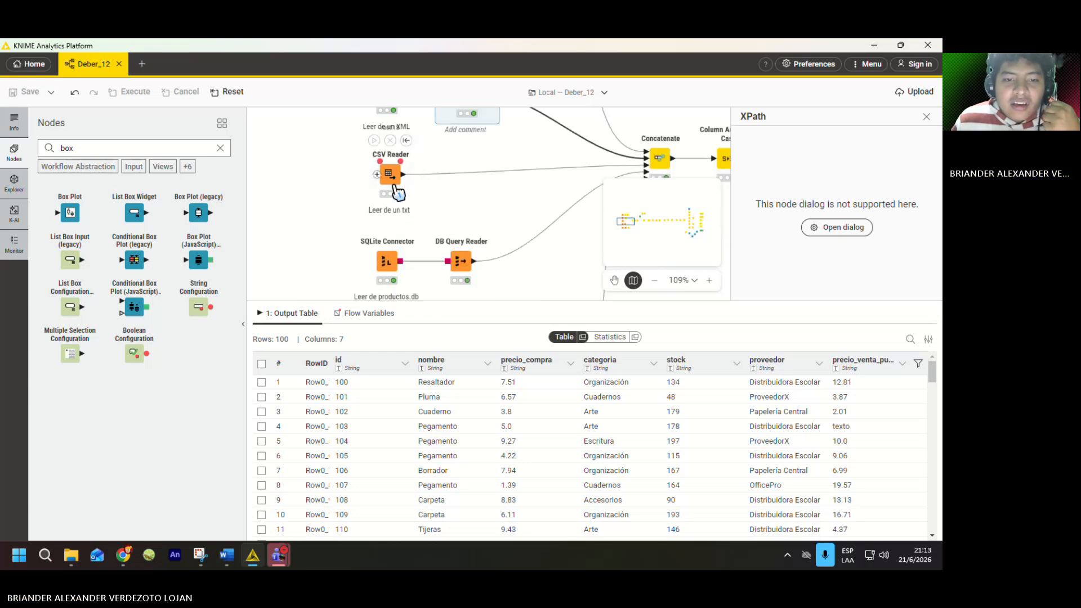
click(397, 179)
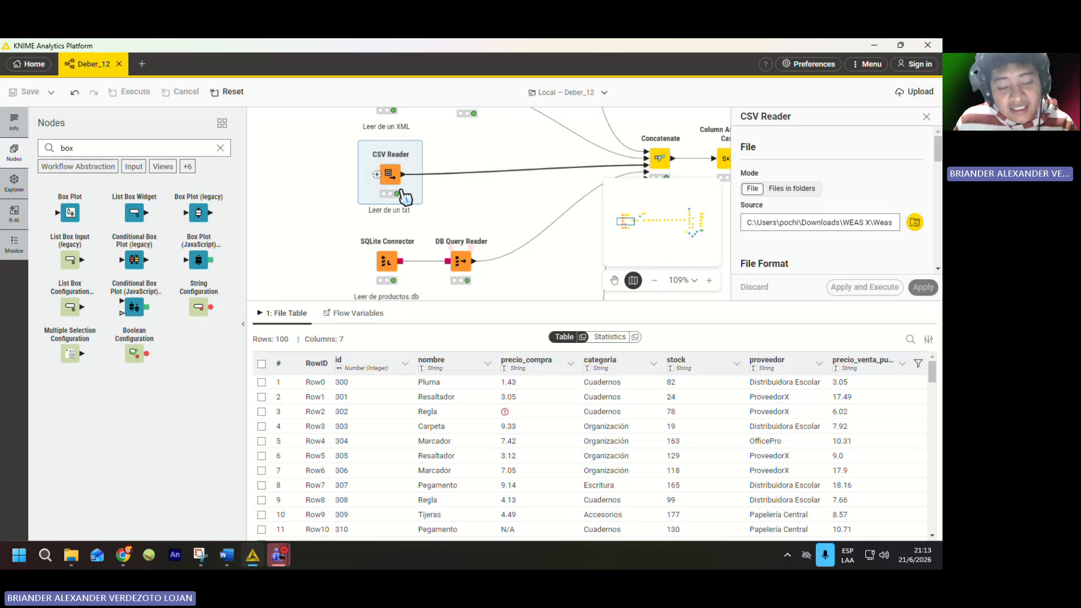
mouse_move(71, 555)
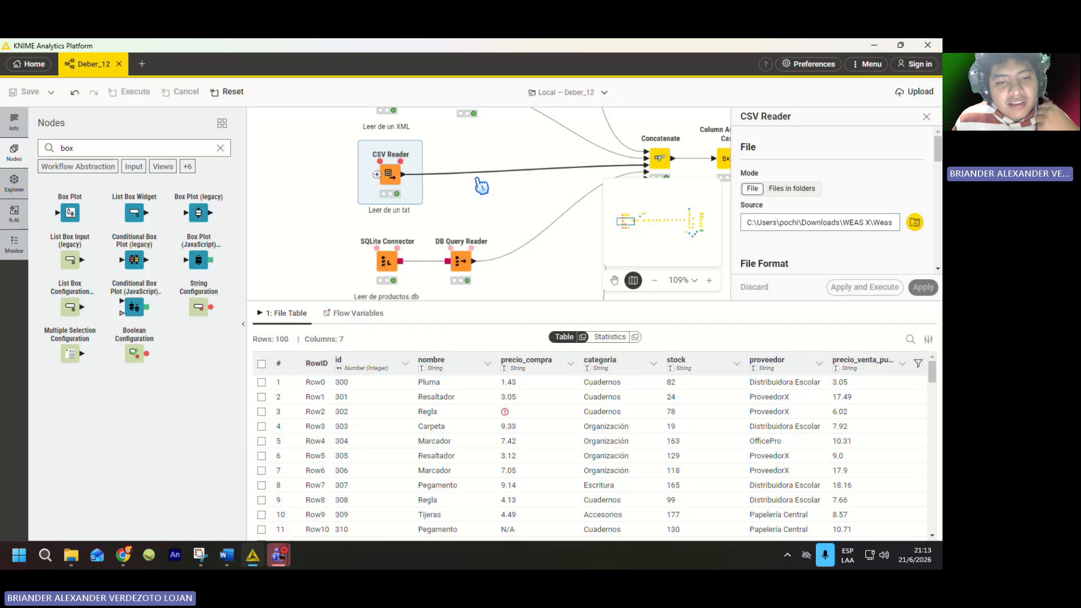
- Check the SQLite Connector's connection settings without changing them and view the DB Query Reader's output table
scroll(349, 201, down, 1)
scroll(348, 201, down, 1)
scroll(377, 242, up, 1)
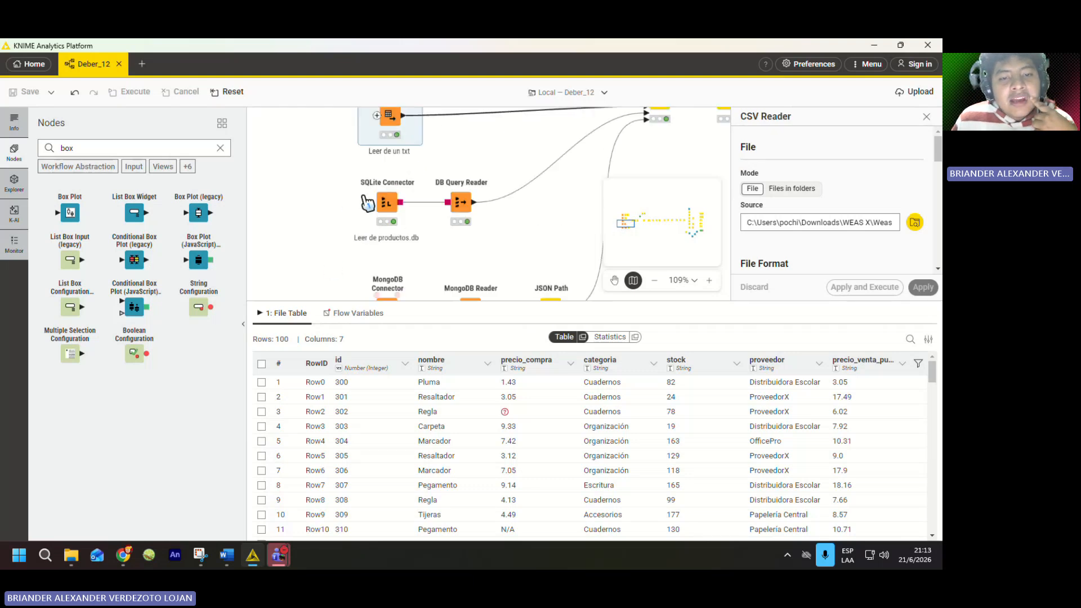
mouse_move(386, 214)
scroll(380, 228, down, 1)
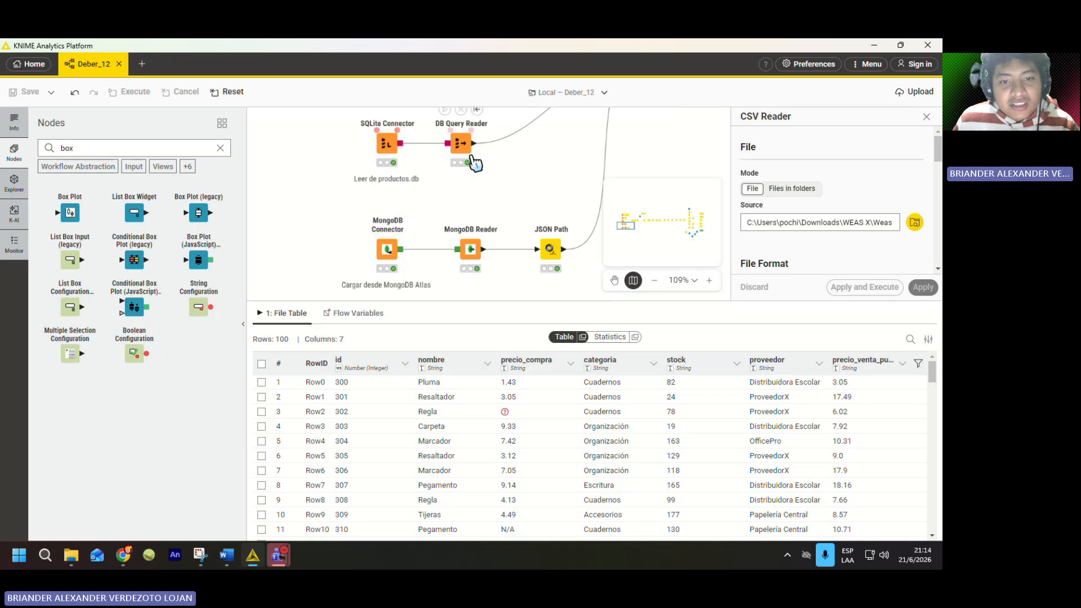
double_click(394, 151)
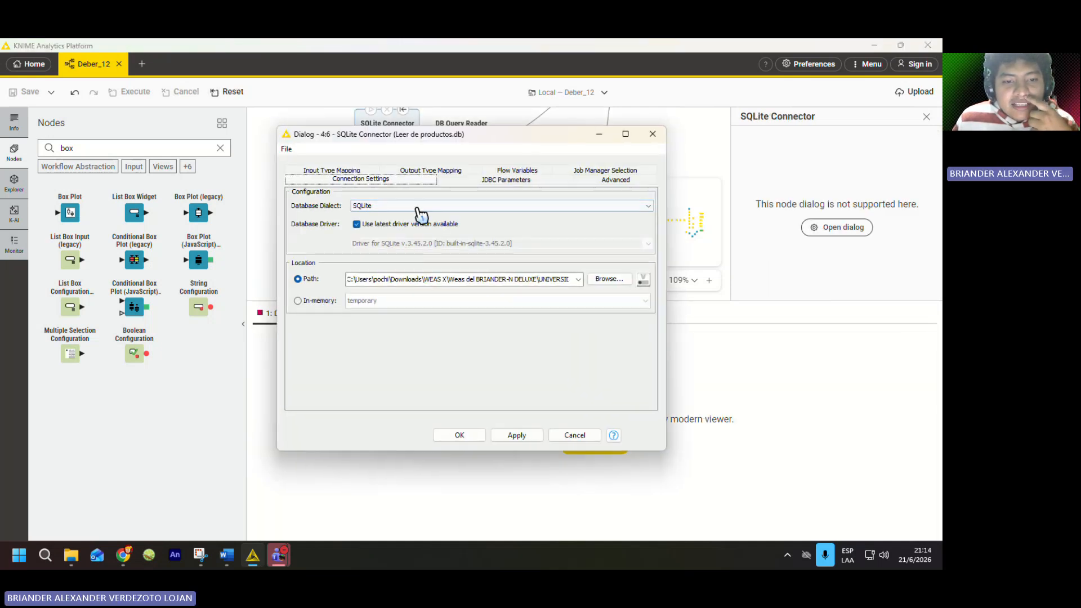
click(364, 209)
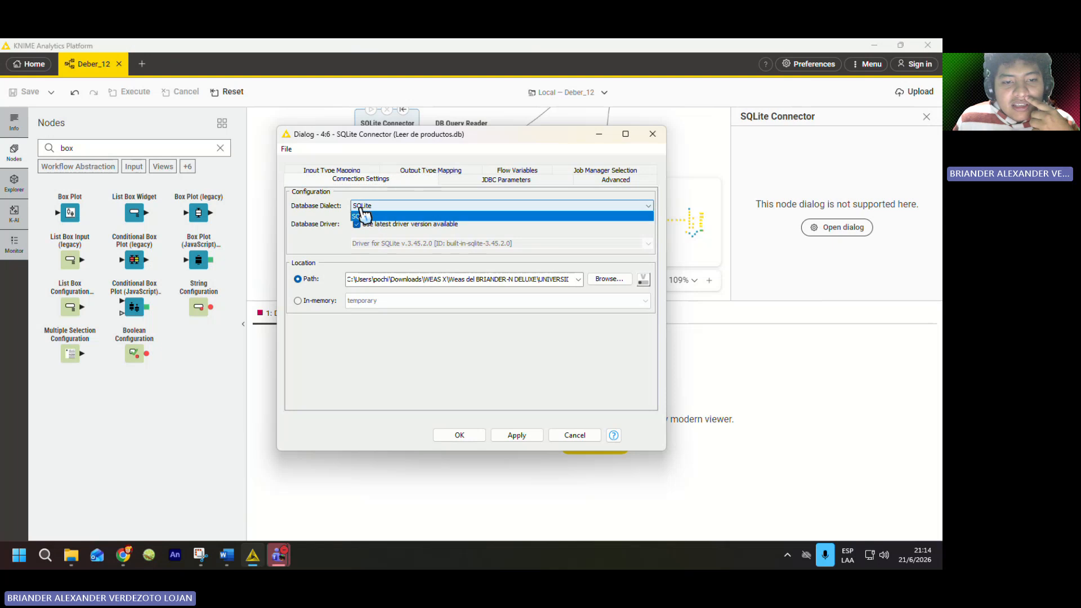
click(363, 209)
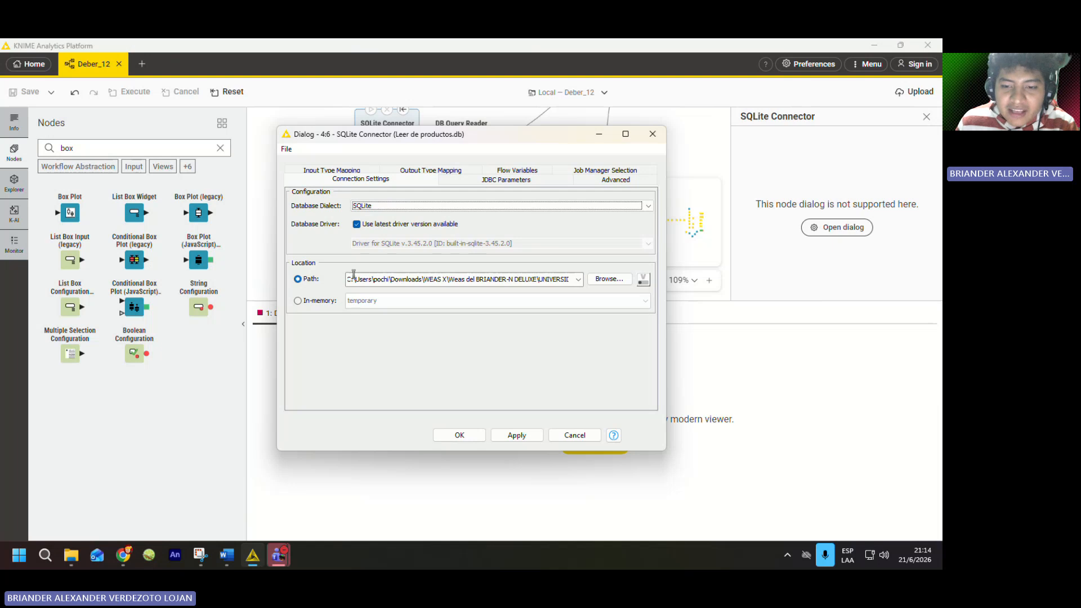
click(653, 137)
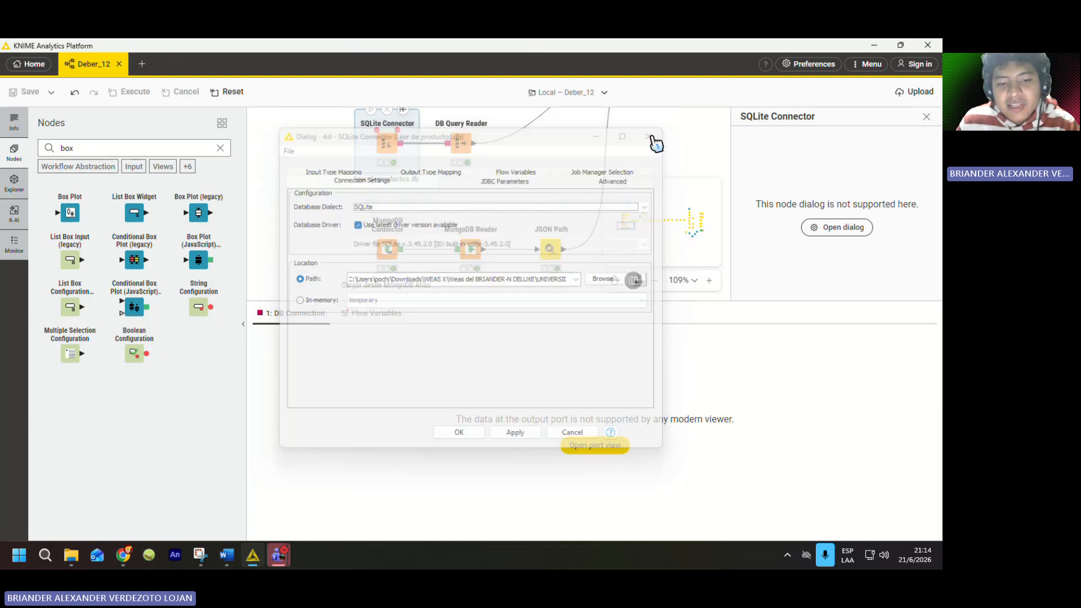
scroll(401, 245, up, 2)
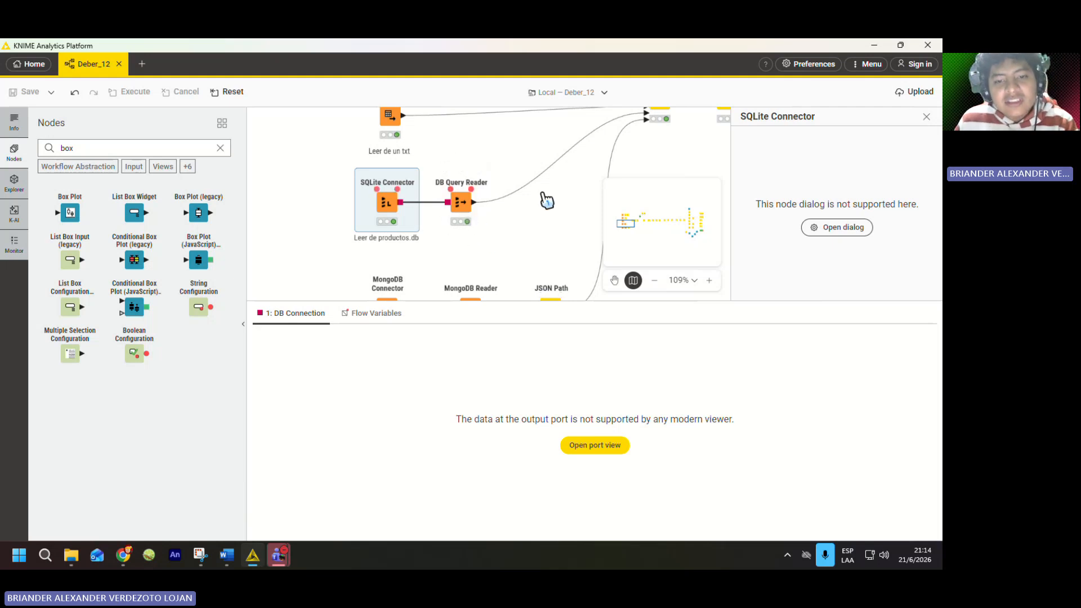
click(460, 221)
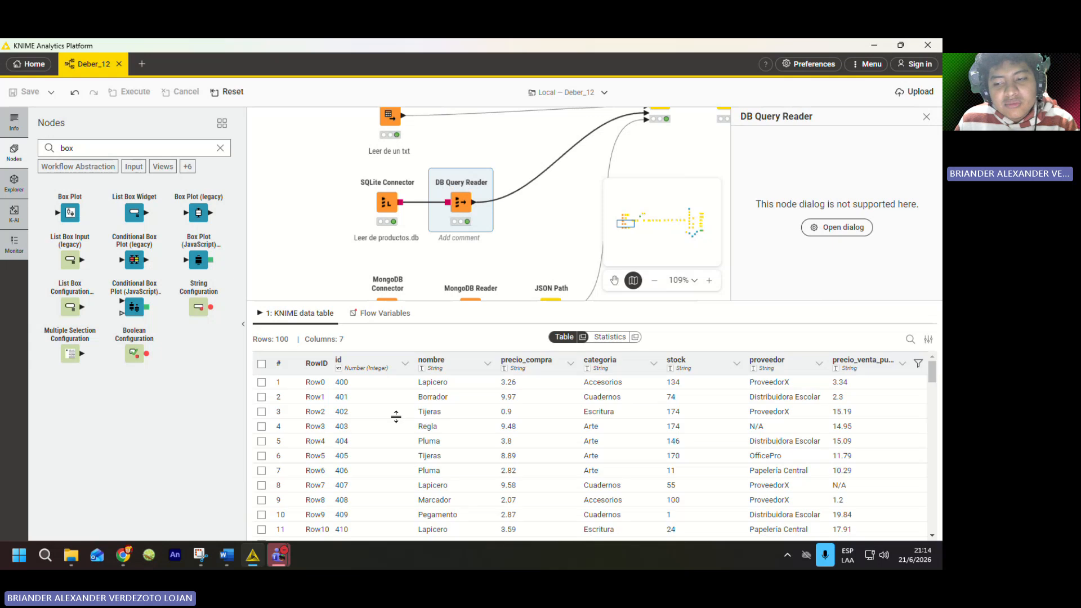
- Select the MongoDB Connector node, switch to Chrome to view Cluster0's databases in the Atlas Data Explorer, and return to KNIME
scroll(394, 241, down, 2)
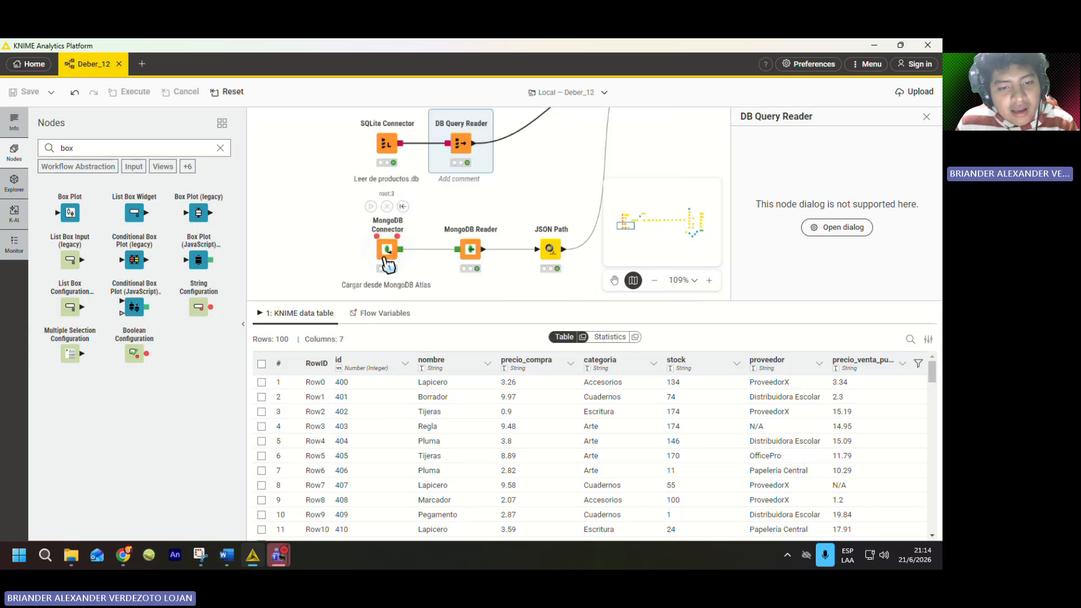
click(396, 263)
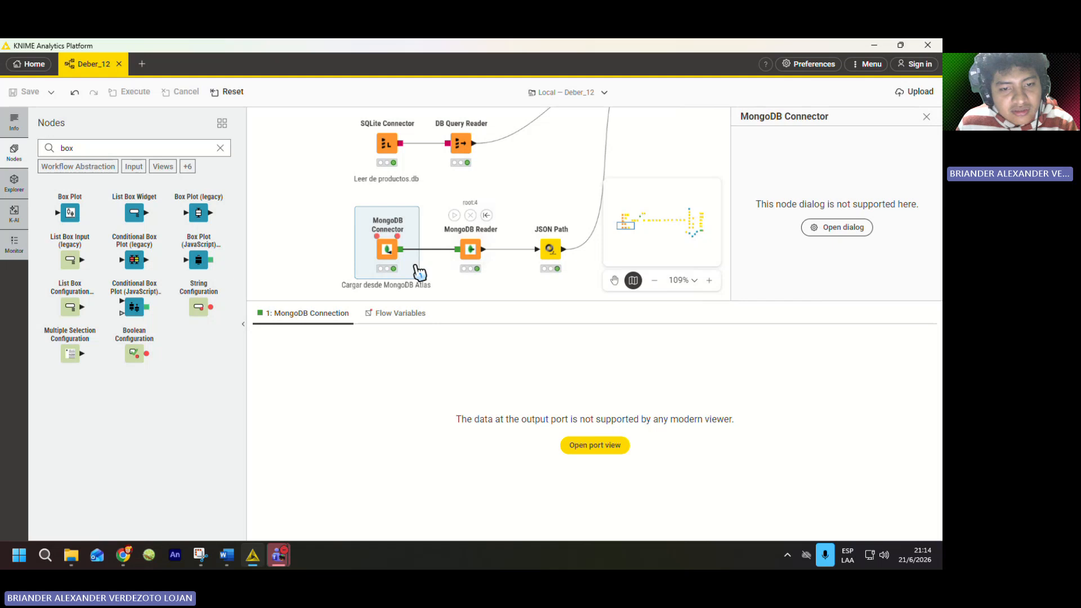
click(125, 557)
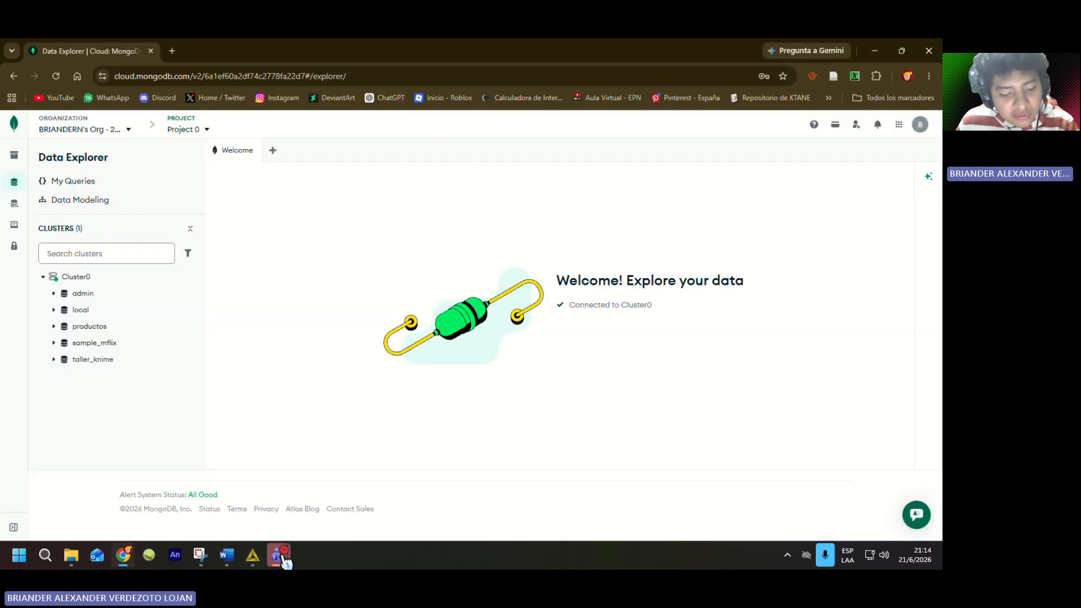
click(252, 555)
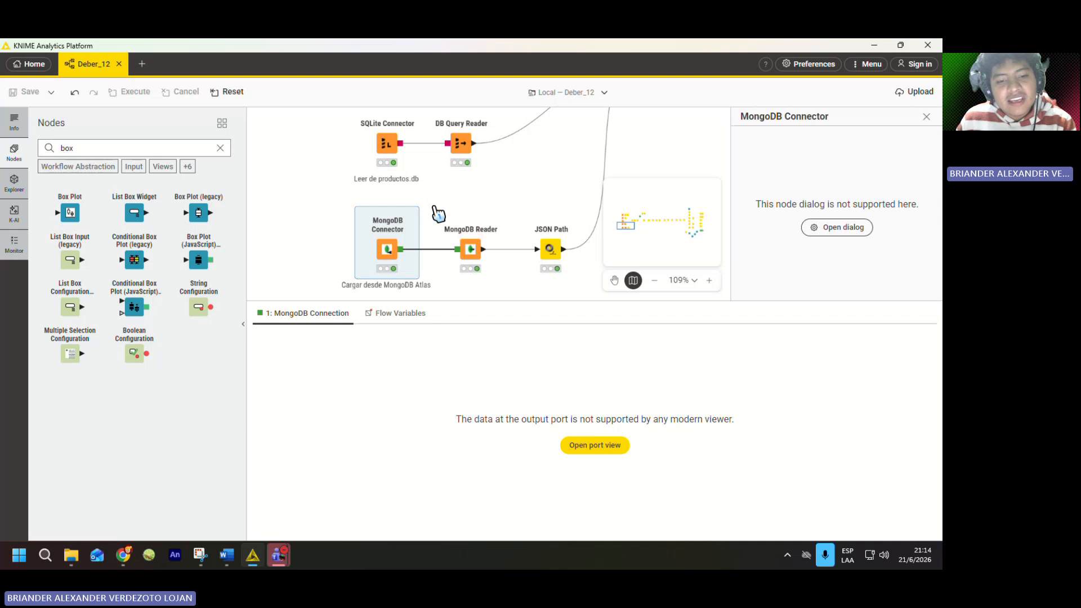
mouse_move(403, 260)
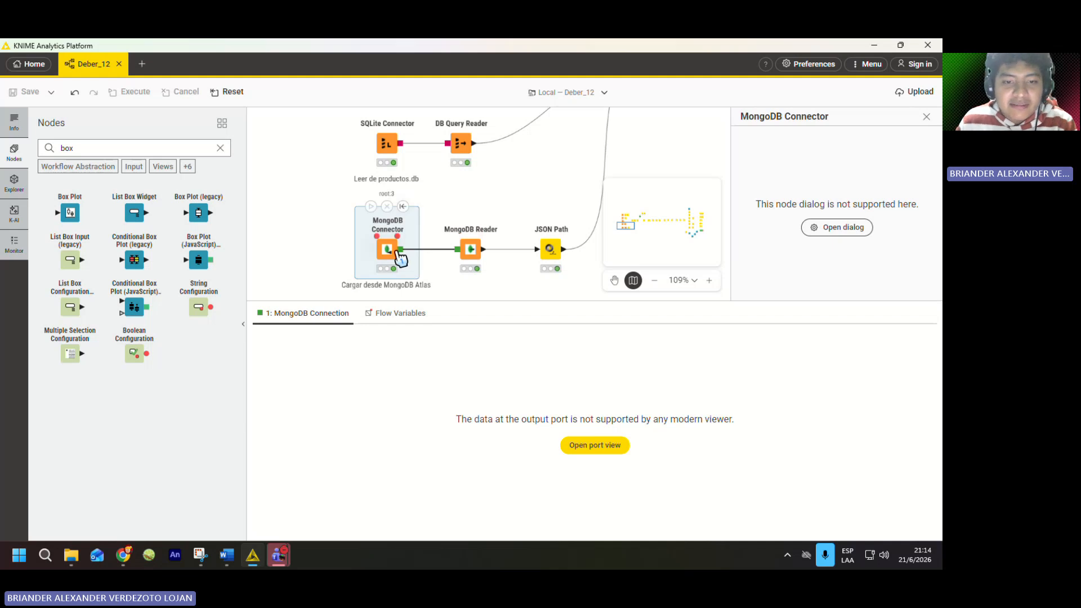
mouse_move(125, 559)
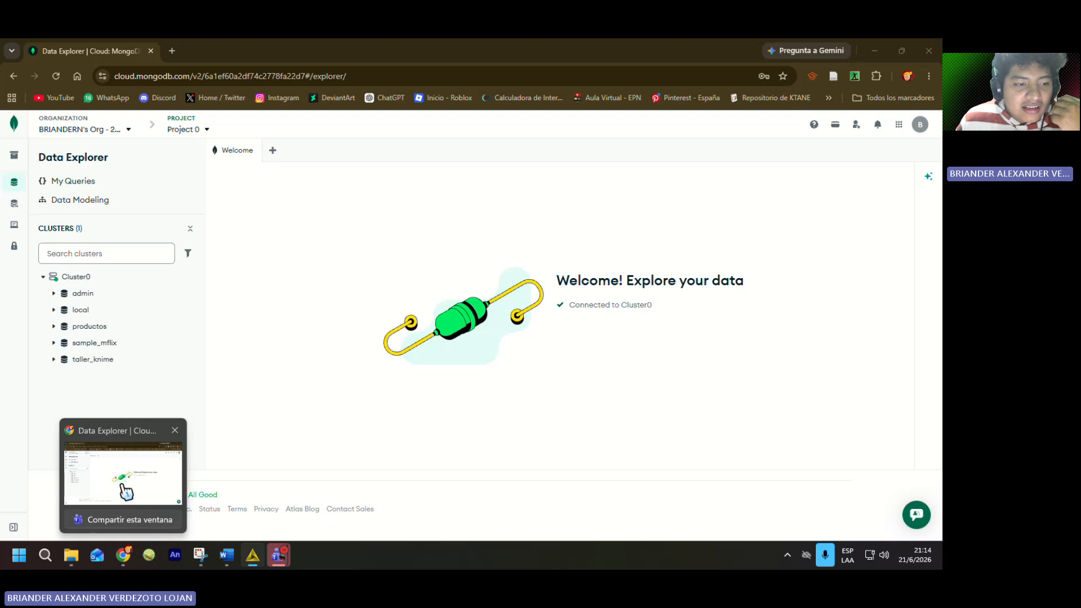
click(125, 487)
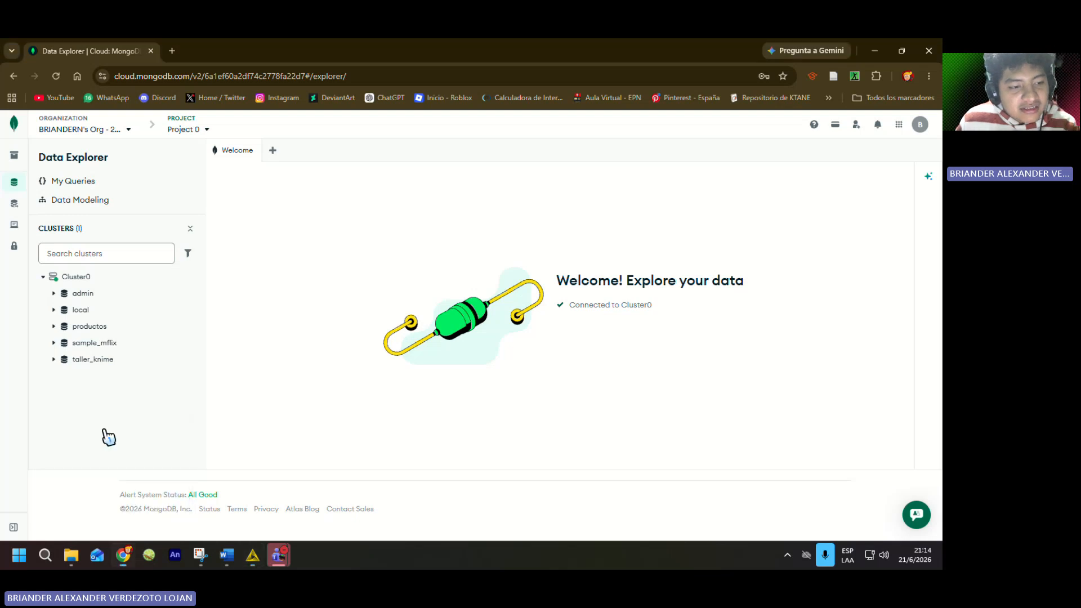
click(253, 556)
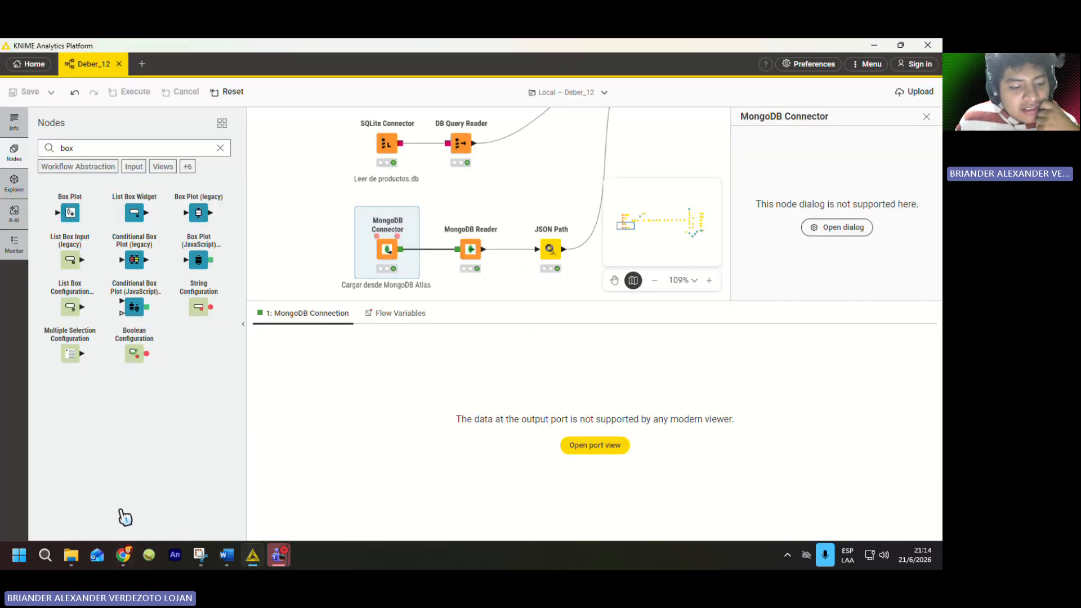
click(125, 556)
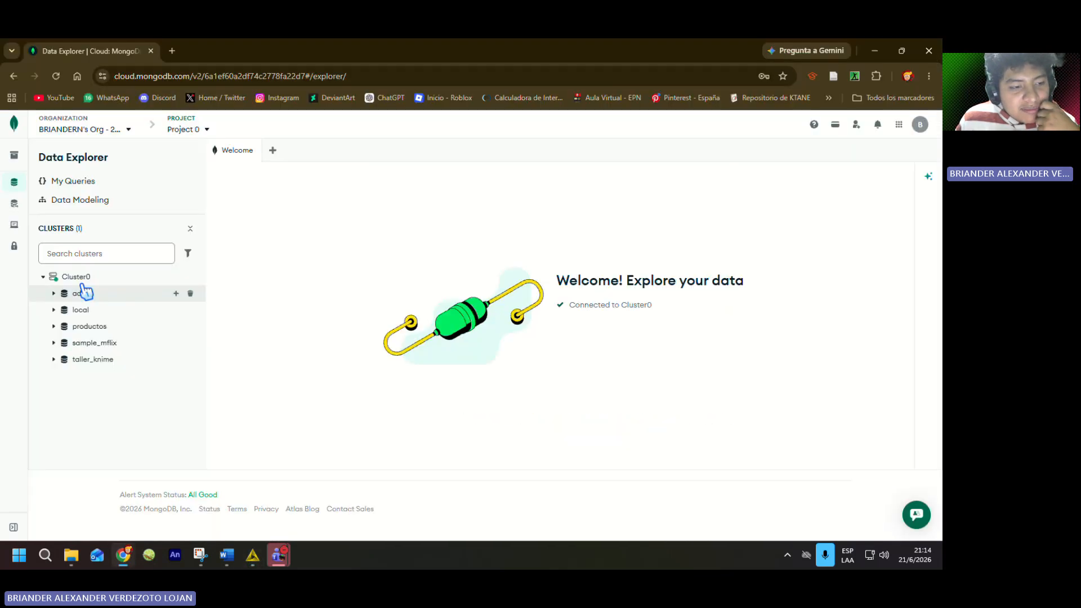
click(253, 562)
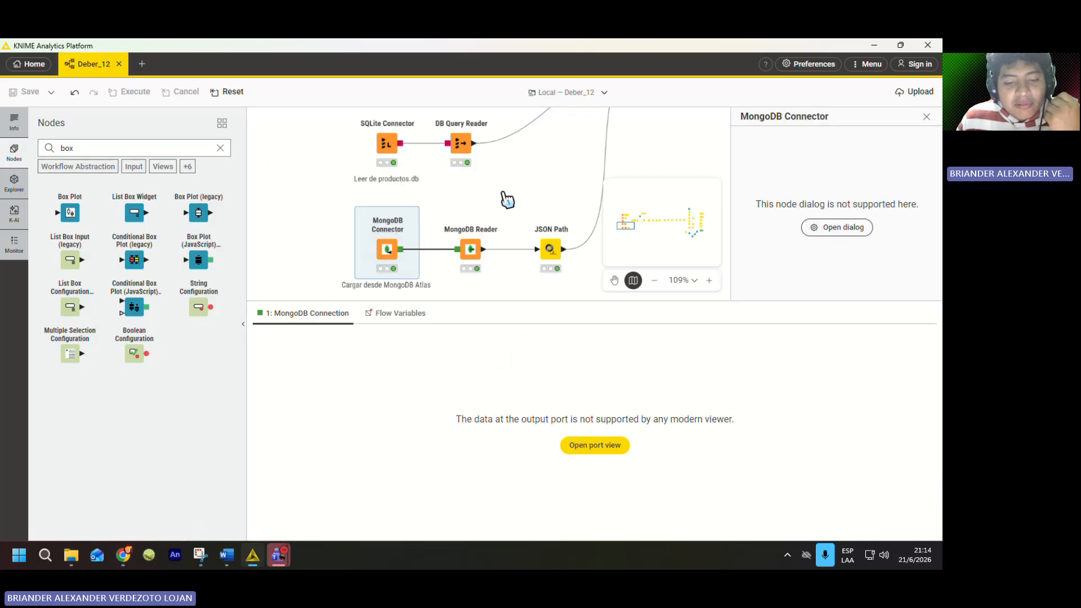
scroll(420, 245, down, 1)
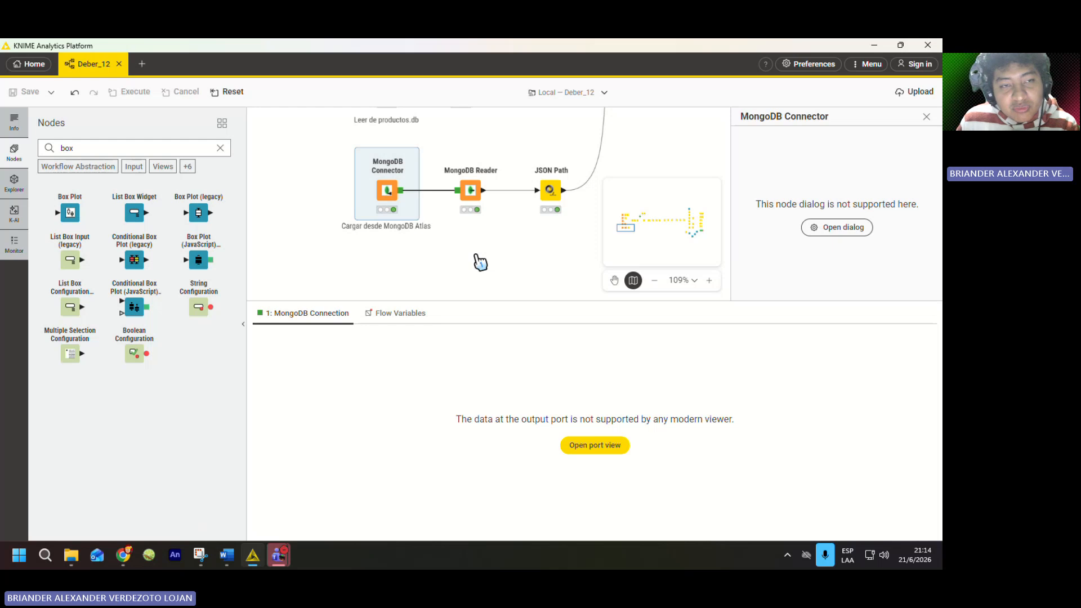
scroll(439, 260, up, 1)
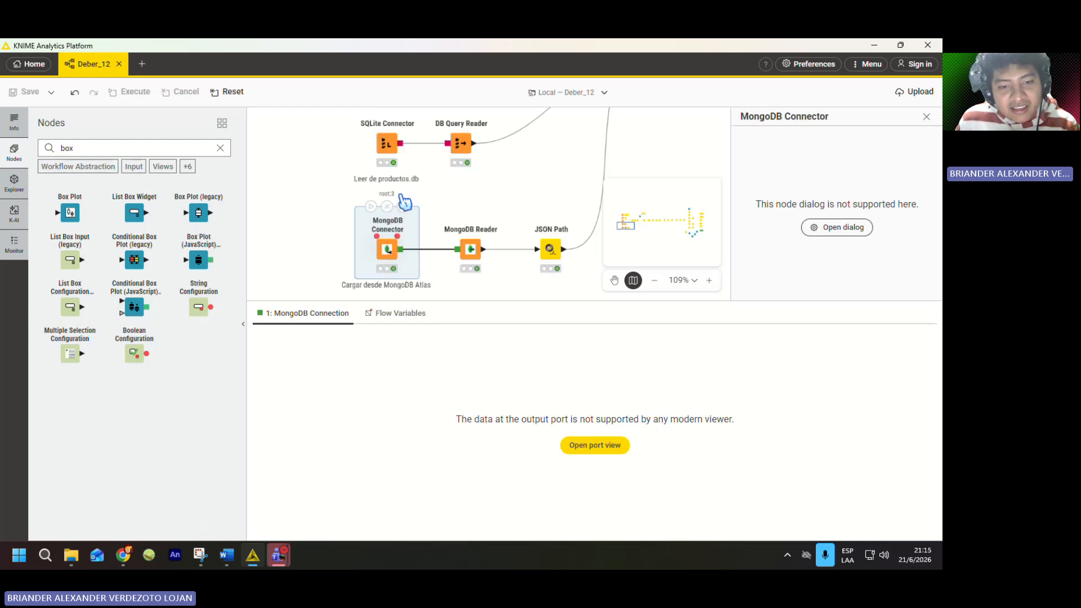
click(122, 555)
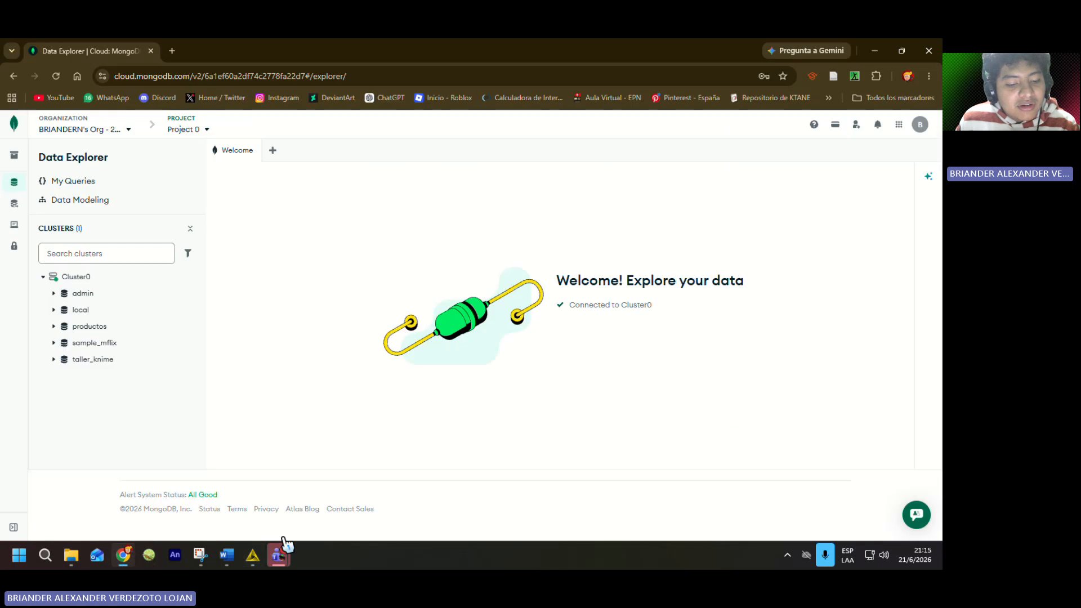
click(253, 558)
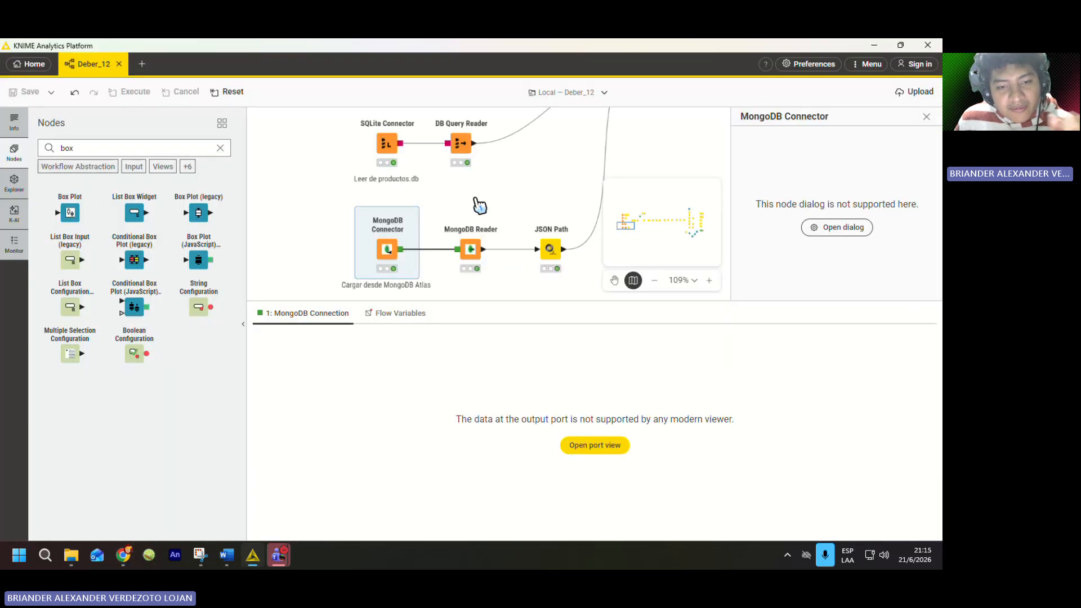
- Inspect the JSON documents in the MongoDB Reader node's output table
scroll(458, 194, down, 1)
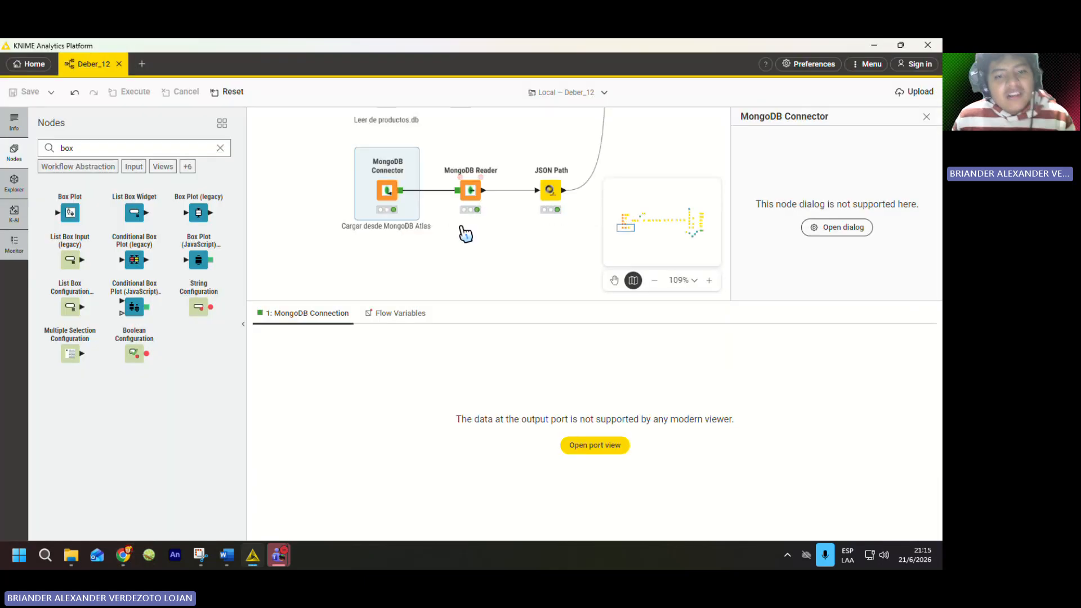
scroll(360, 231, down, 3)
scroll(380, 217, up, 3)
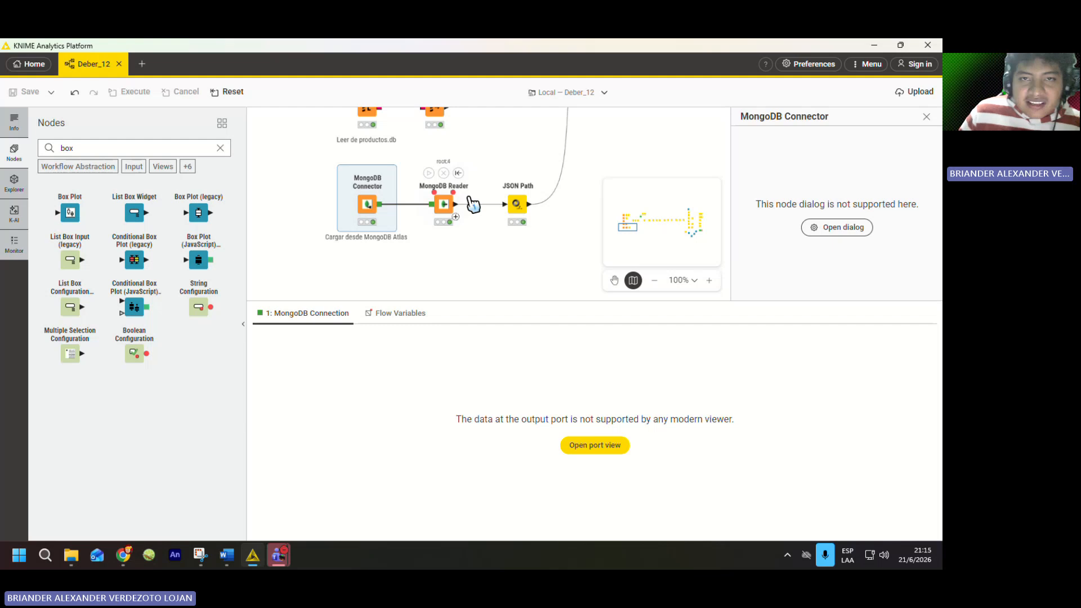
click(451, 213)
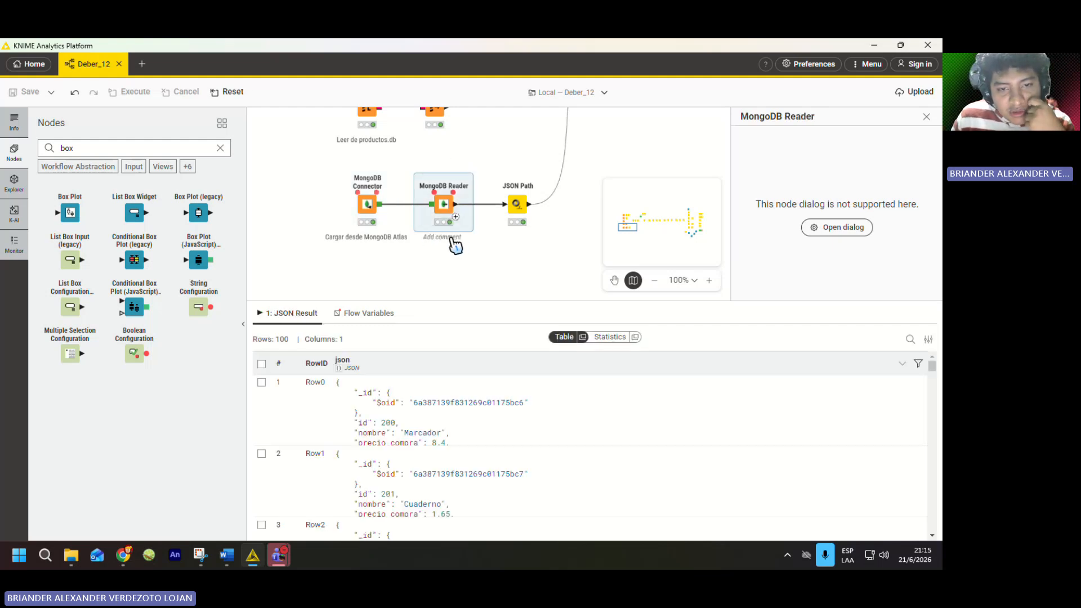
scroll(438, 496, down, 1)
scroll(438, 497, up, 1)
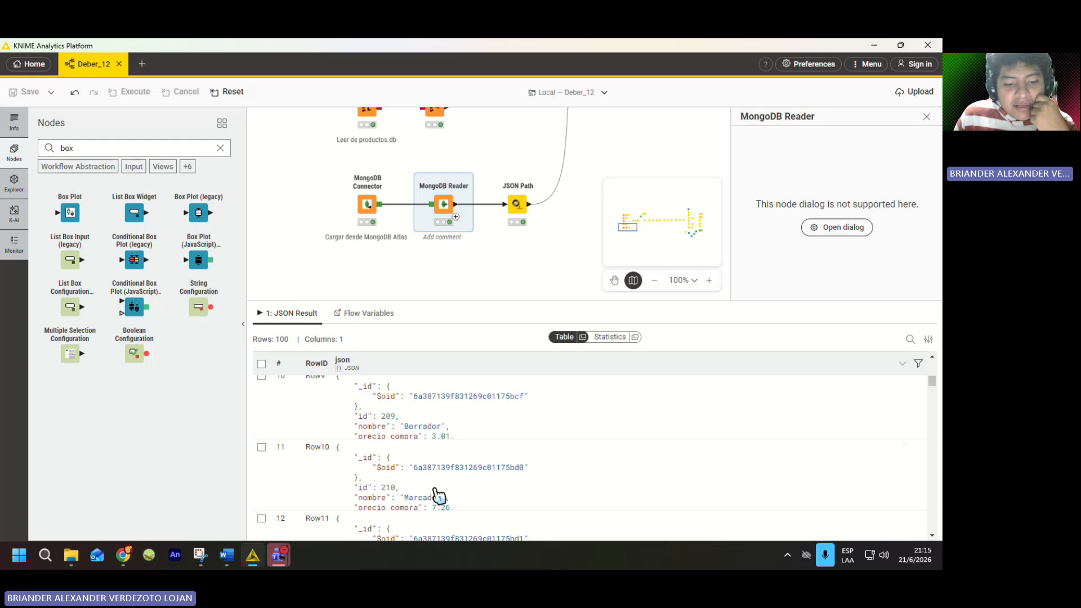
scroll(394, 462, down, 3)
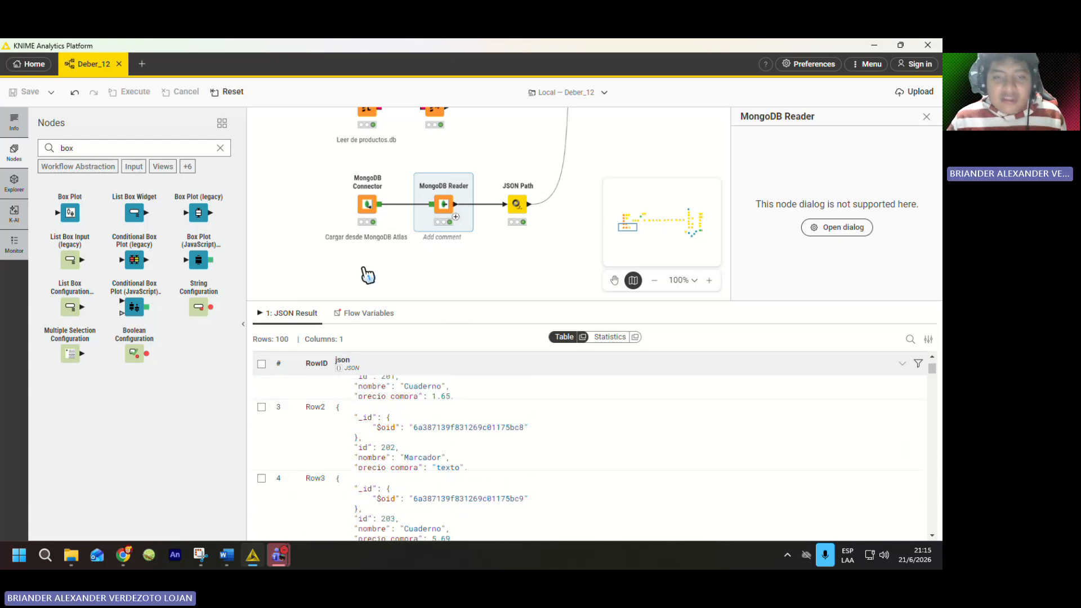
- Check the output columns defined in the MongoDB branch's JSON Path settings without changing them, and view its output table
scroll(389, 192, down, 6)
scroll(514, 212, up, 5)
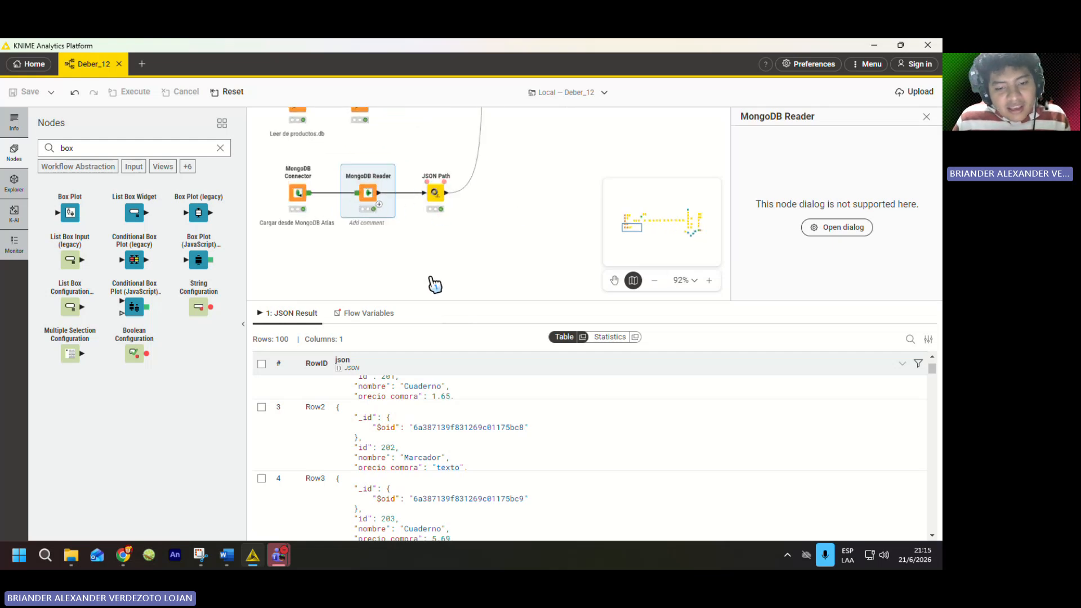
click(438, 203)
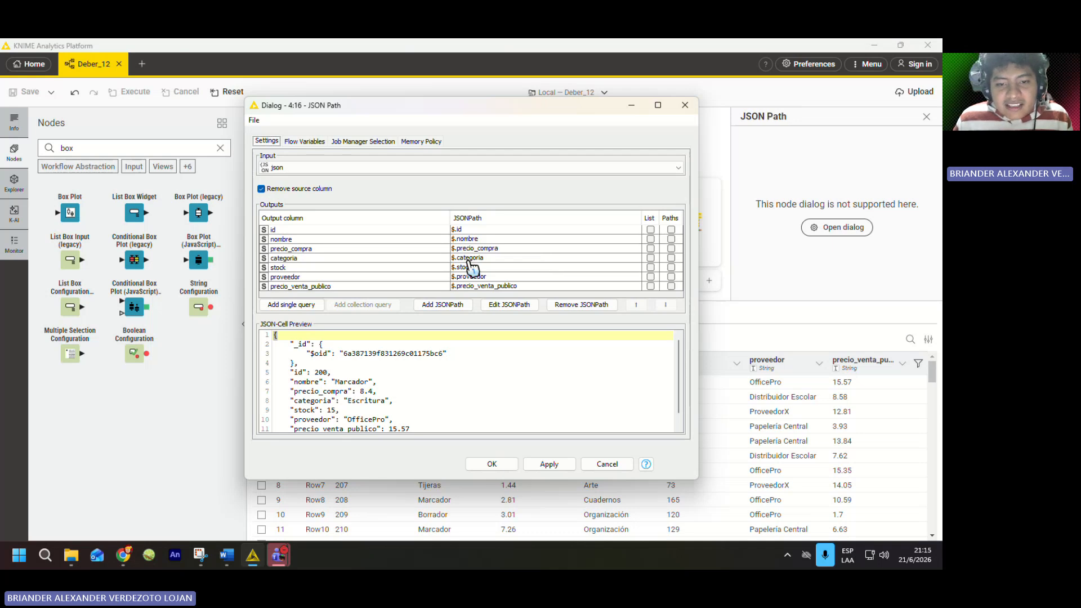
click(687, 109)
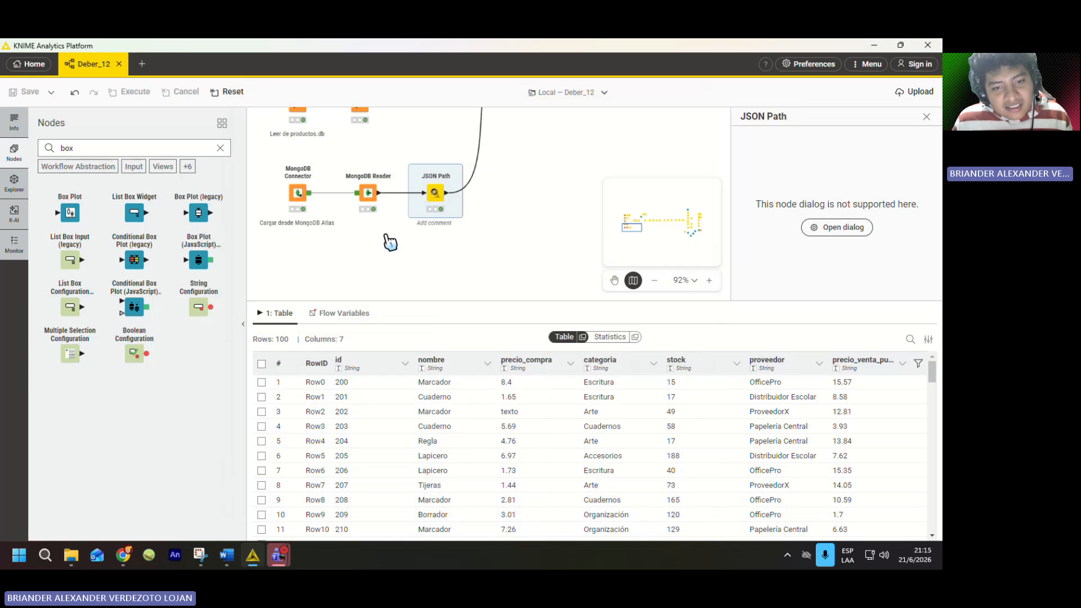
- Examine how the five source branches join at the Concatenate node and continue through the workflow
scroll(411, 214, down, 5)
scroll(442, 236, down, 1)
drag(442, 237, 445, 282)
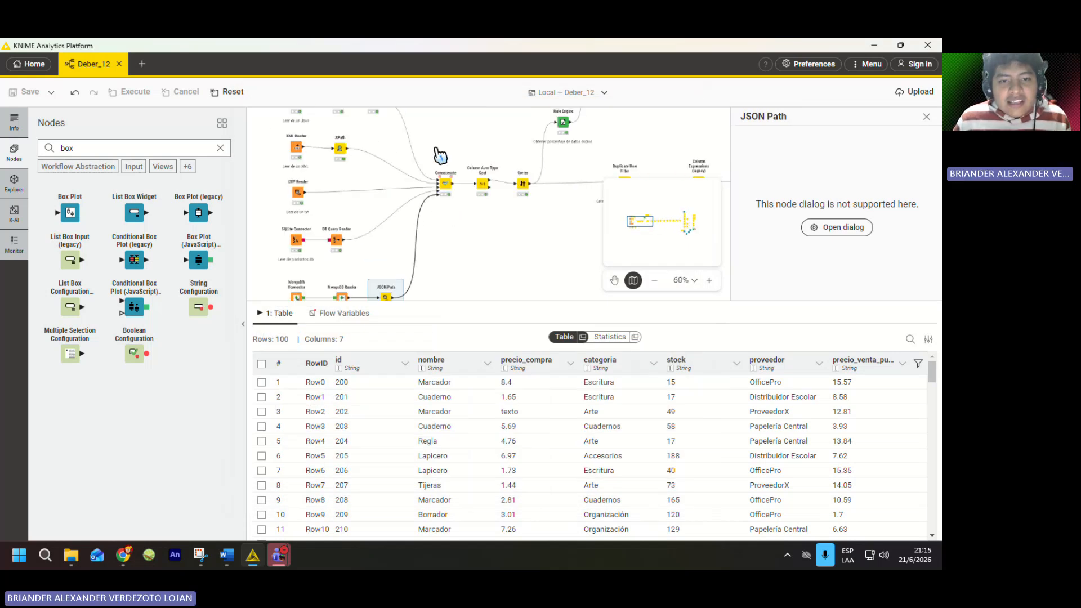
scroll(450, 164, up, 3)
scroll(442, 229, down, 4)
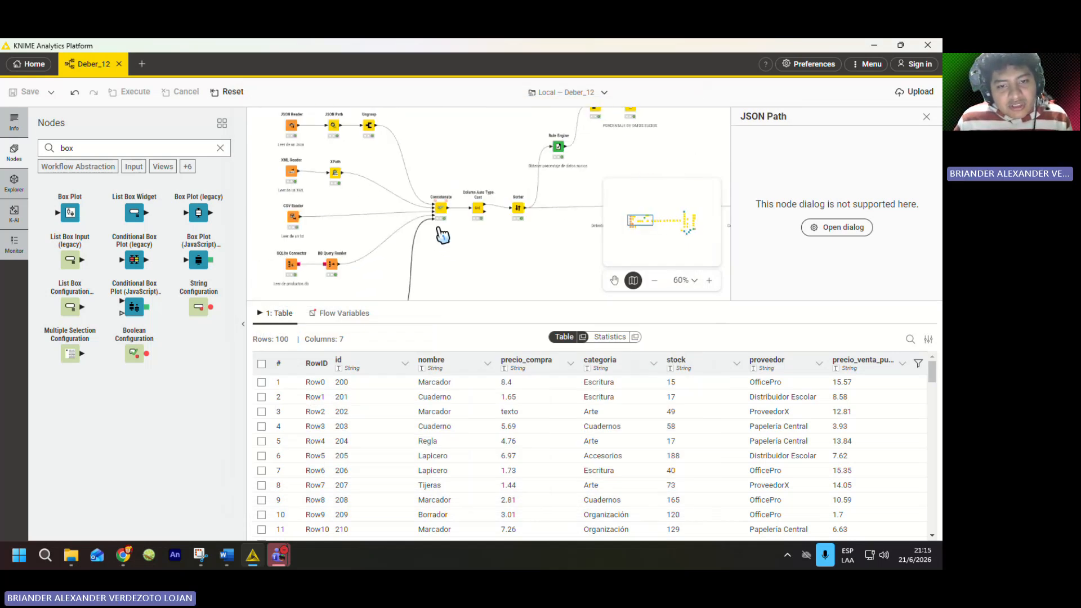
scroll(448, 260, down, 4)
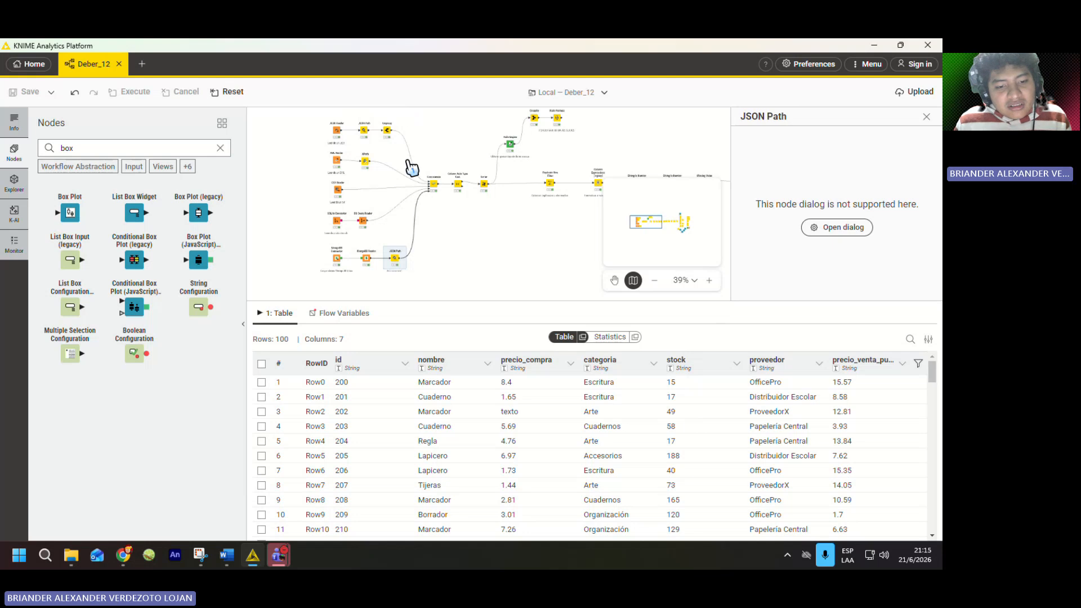
scroll(412, 167, up, 2)
scroll(432, 158, up, 3)
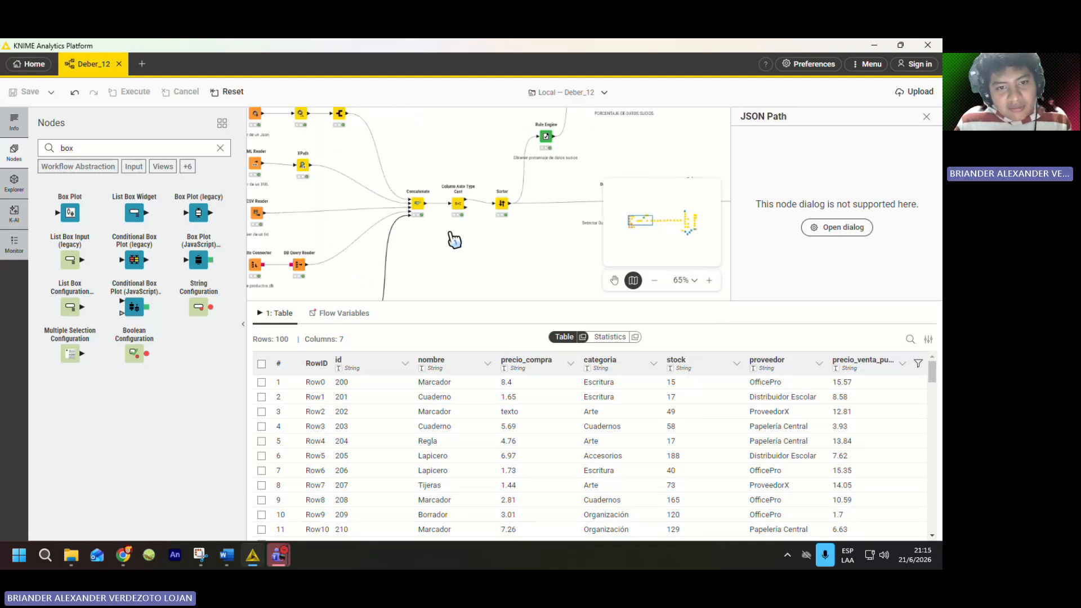
scroll(445, 203, down, 4)
scroll(436, 179, up, 6)
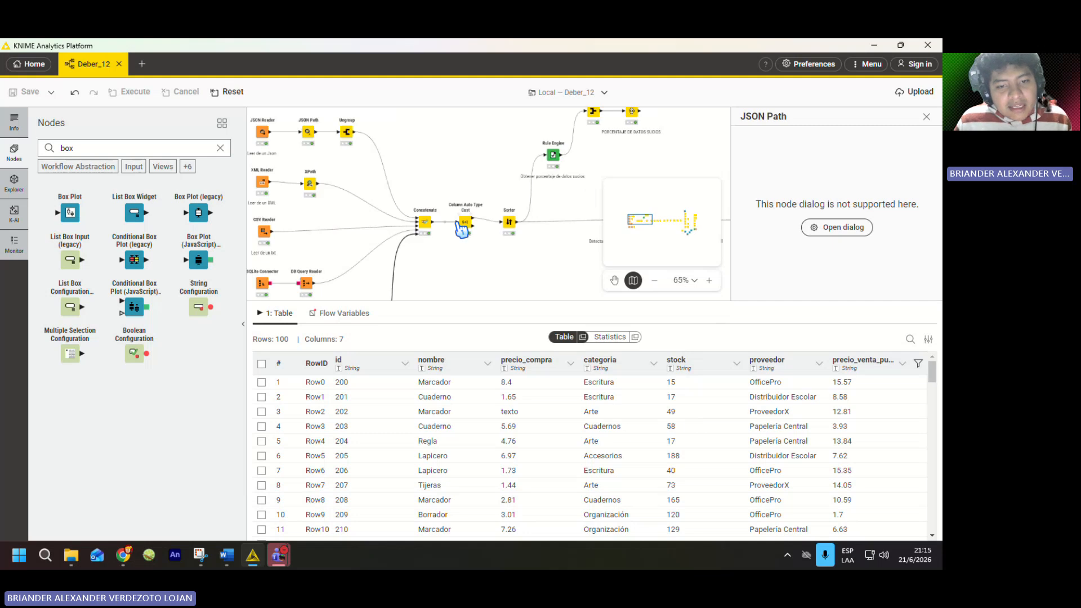
scroll(465, 214, down, 6)
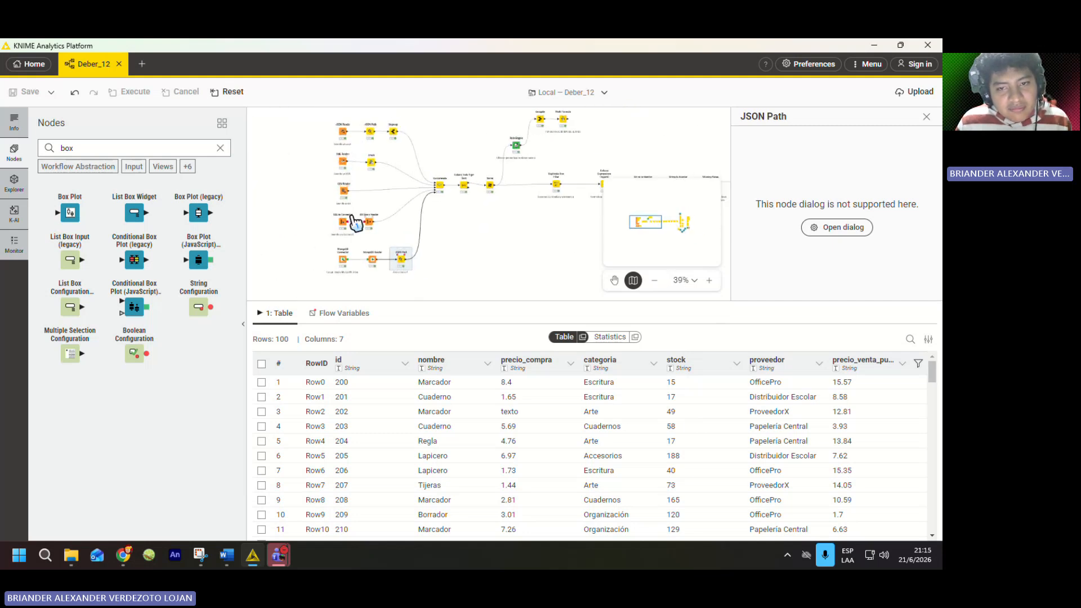
scroll(360, 225, down, 5)
scroll(424, 224, up, 8)
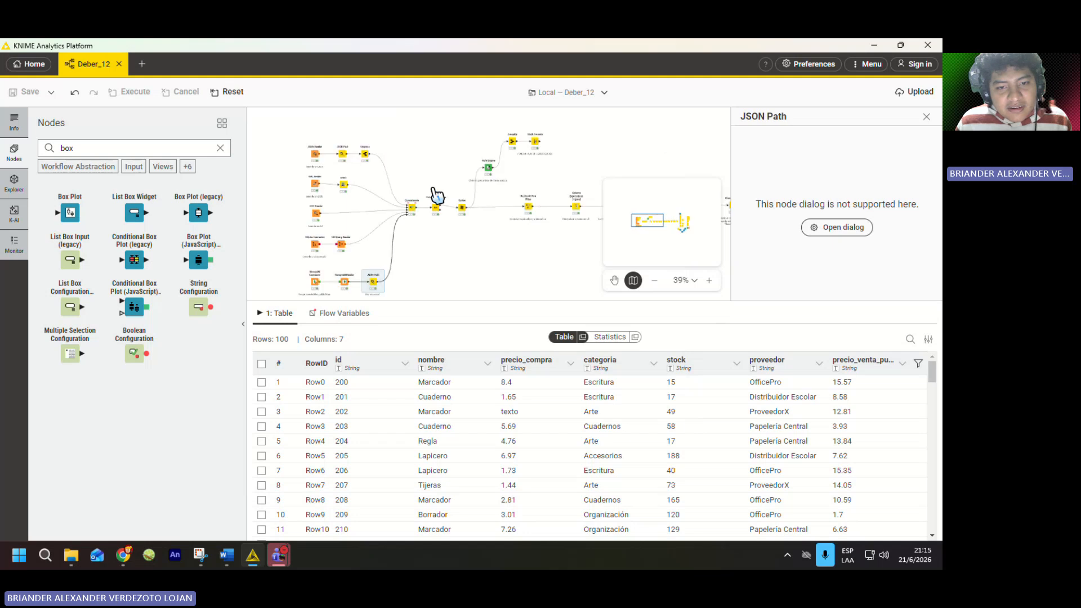
- Inspect the Concatenate node's settings and look through the rows of its concatenated table
click(409, 206)
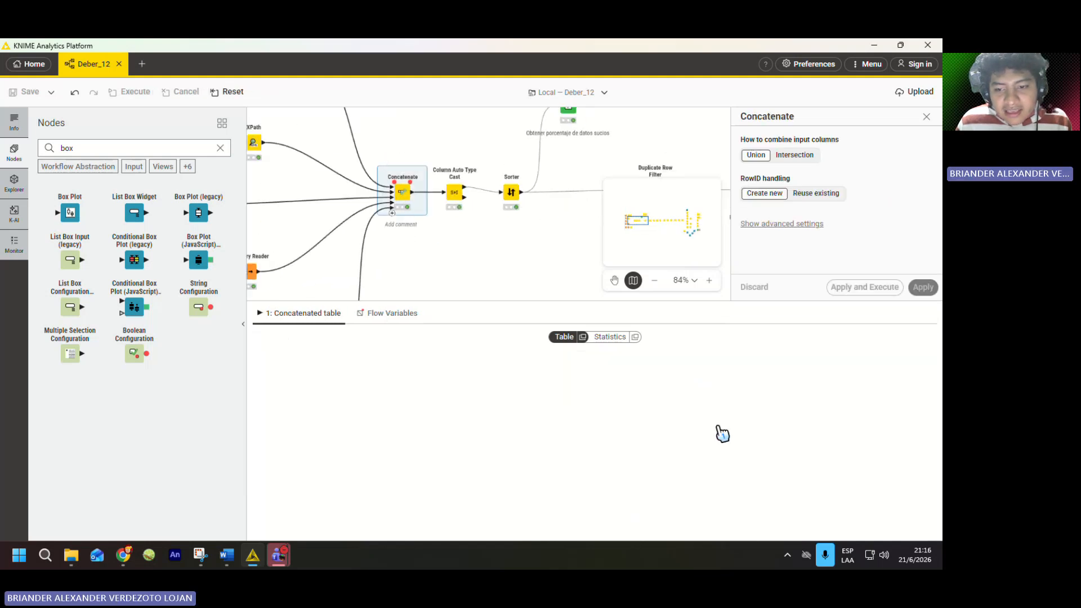
scroll(617, 467, down, 5)
scroll(617, 467, down, 20)
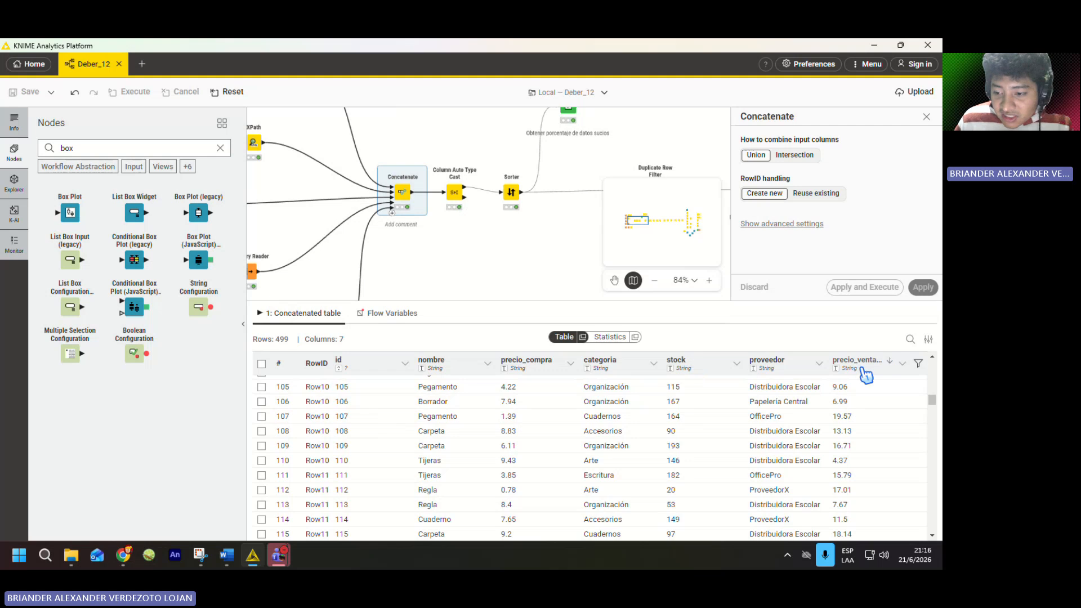
scroll(849, 457, down, 4)
scroll(853, 458, down, 7)
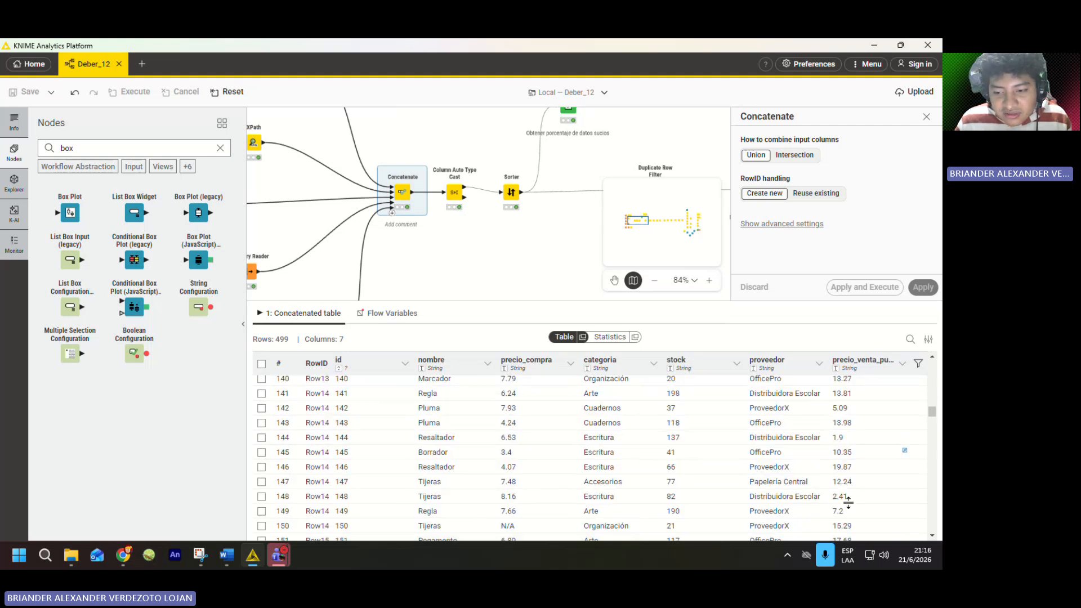
- Inspect the Column Auto Type Cast node's included columns and its type-casted output table
scroll(428, 228, up, 3)
scroll(450, 226, up, 1)
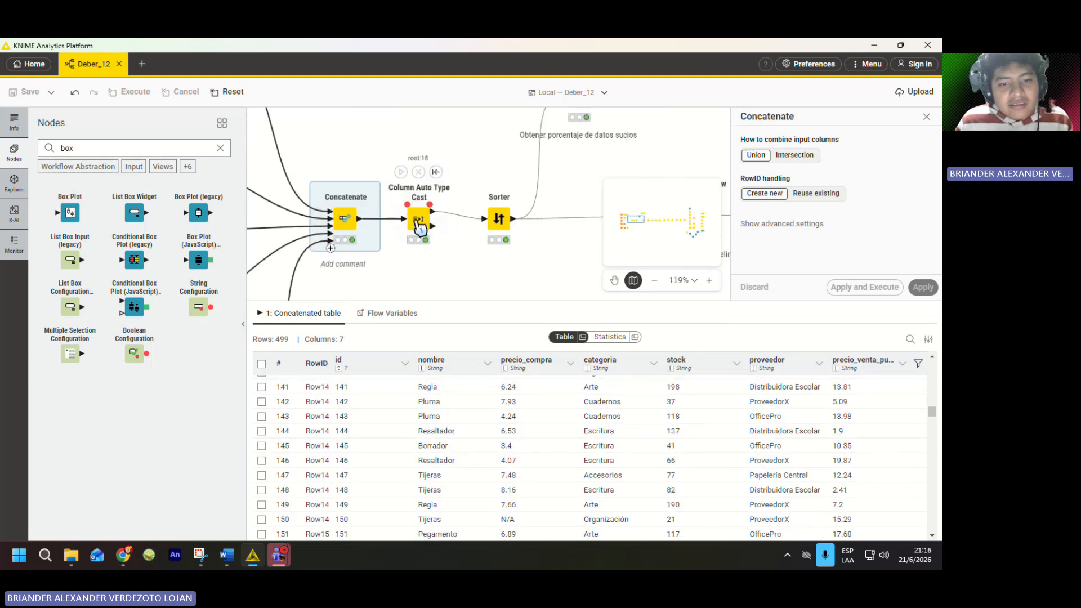
click(422, 221)
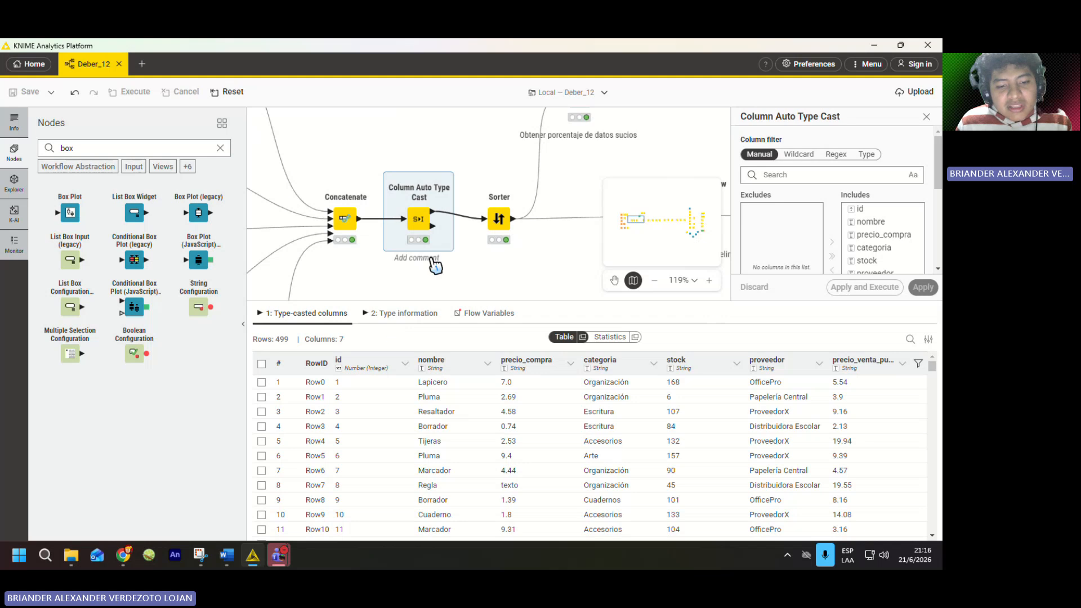
scroll(386, 221, down, 2)
scroll(458, 213, down, 5)
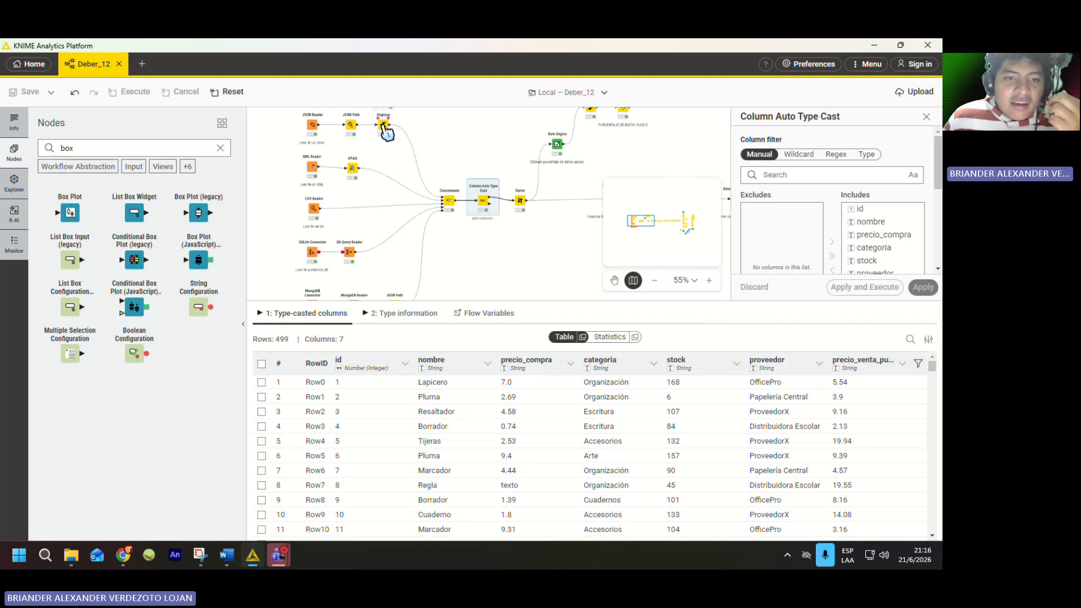
- Compare the Ungroup, XPath and DB Query Reader nodes, and look through the JSON branch's ungrouped rows down to the end
click(384, 128)
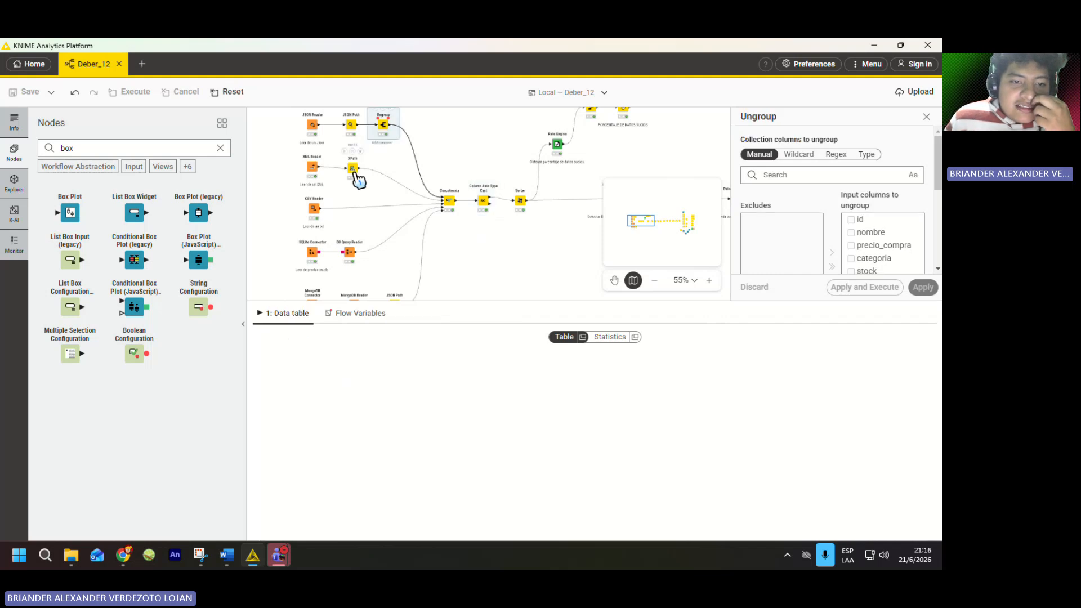
click(353, 170)
click(351, 255)
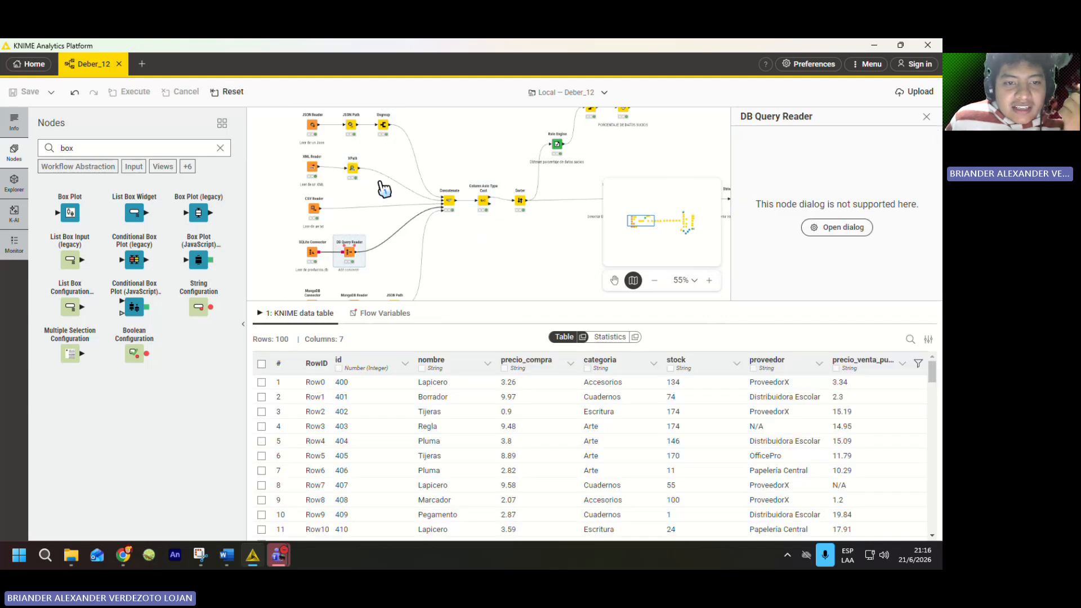
click(384, 126)
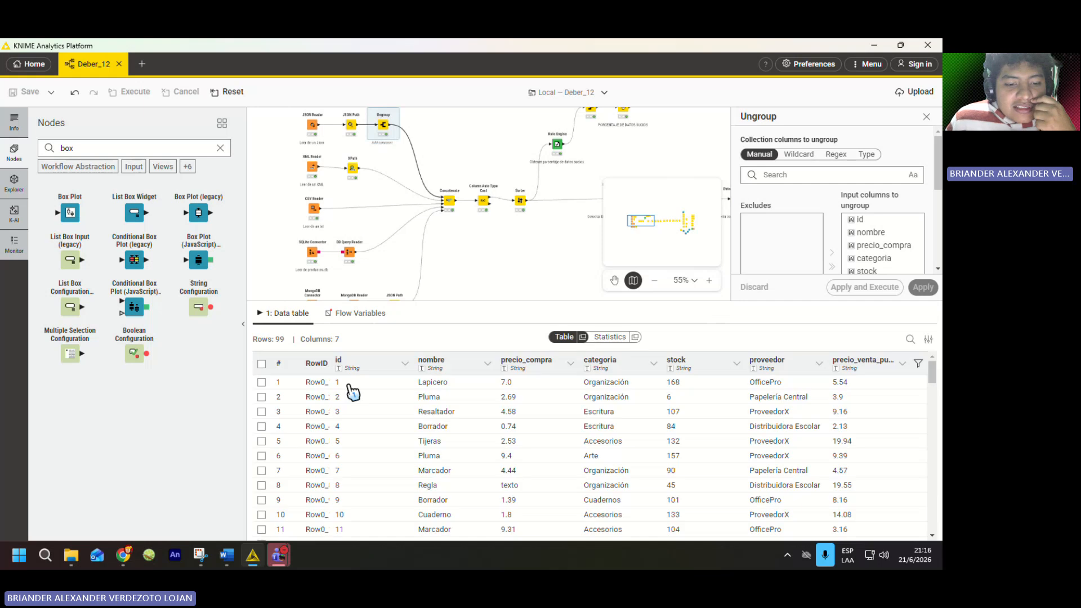
scroll(353, 423, down, 1)
scroll(353, 423, down, 15)
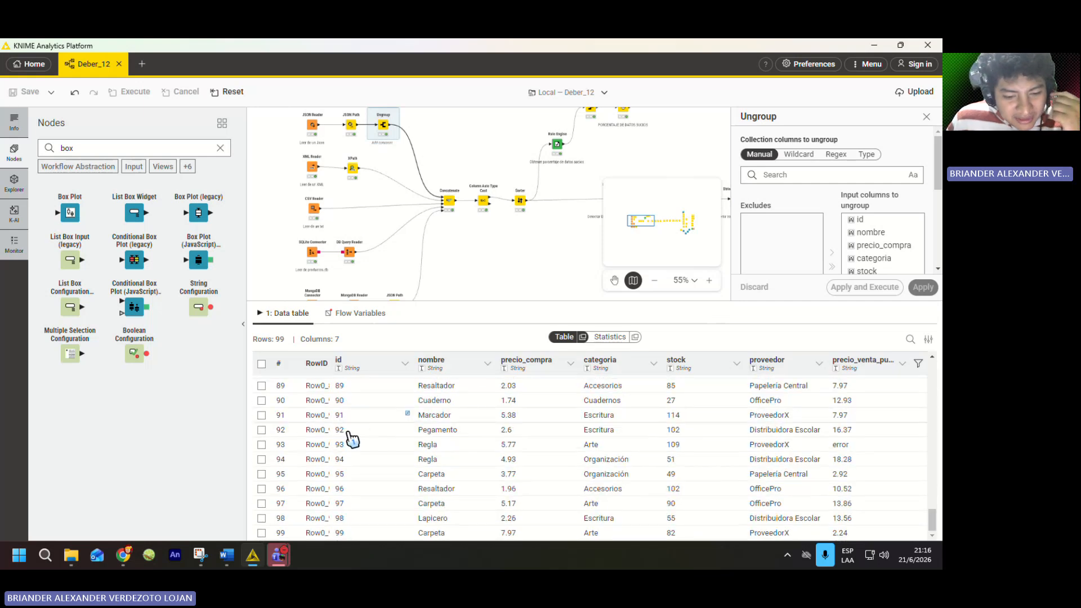
- Look through the rows output by the XML branch's XPath node and by the CSV Reader node
click(355, 174)
scroll(374, 429, down, 3)
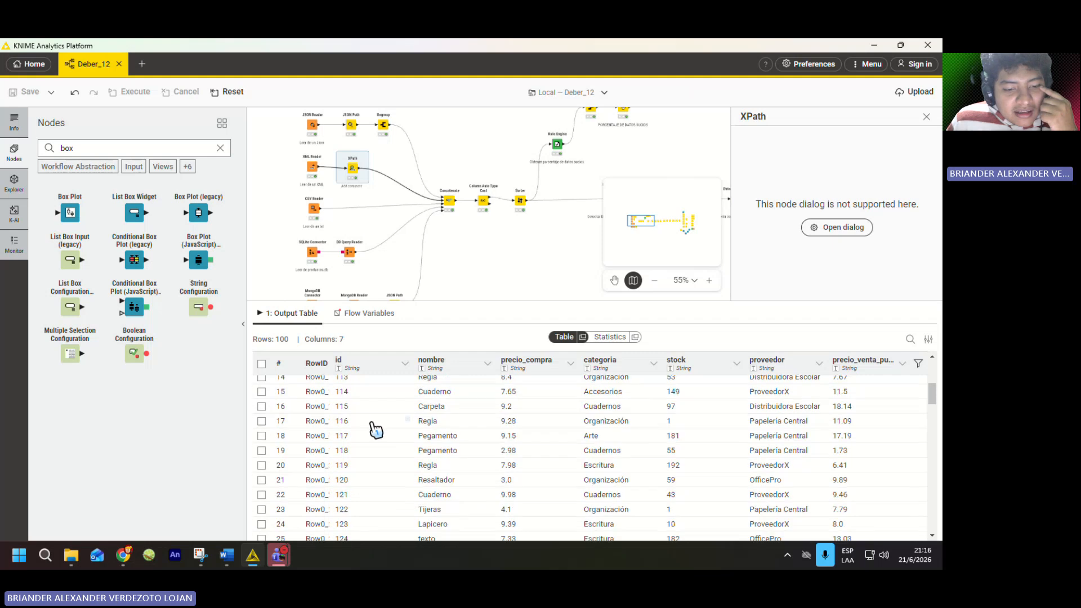
scroll(375, 422, down, 3)
scroll(376, 417, up, 7)
scroll(356, 478, down, 2)
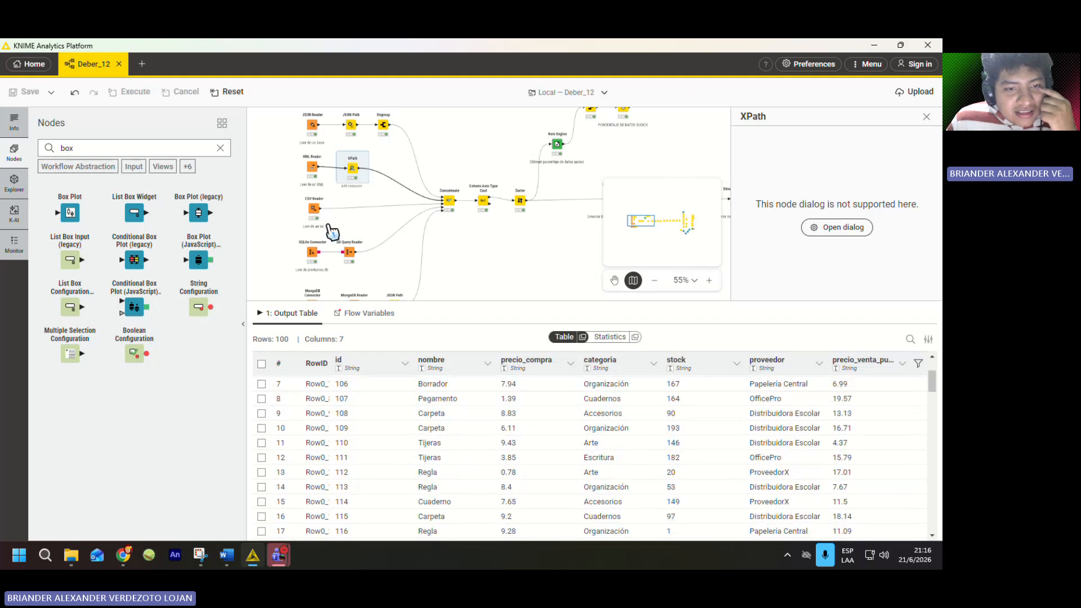
click(317, 217)
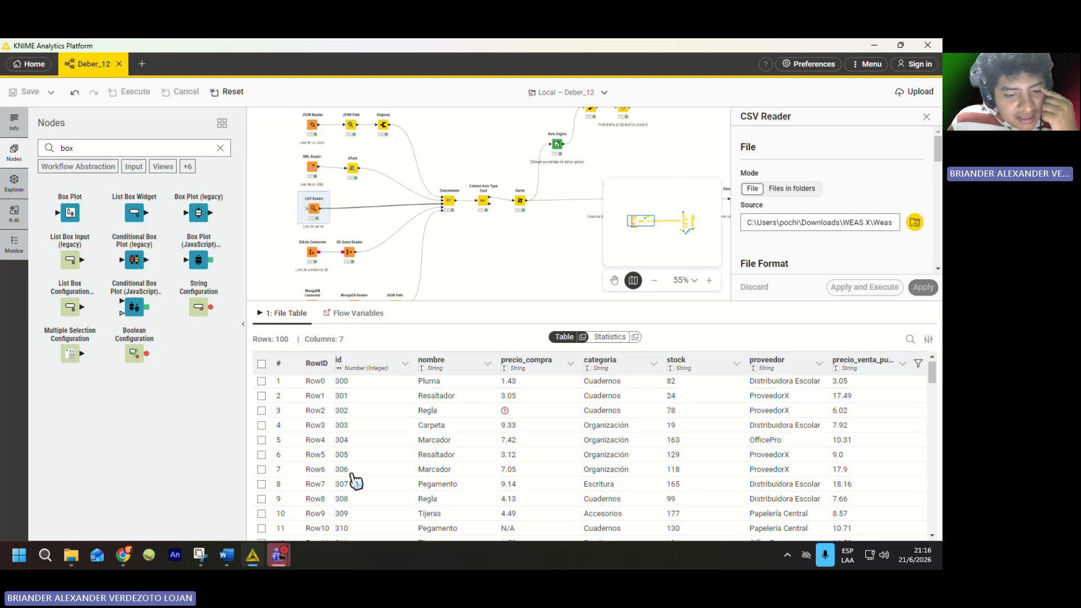
scroll(356, 480, down, 10)
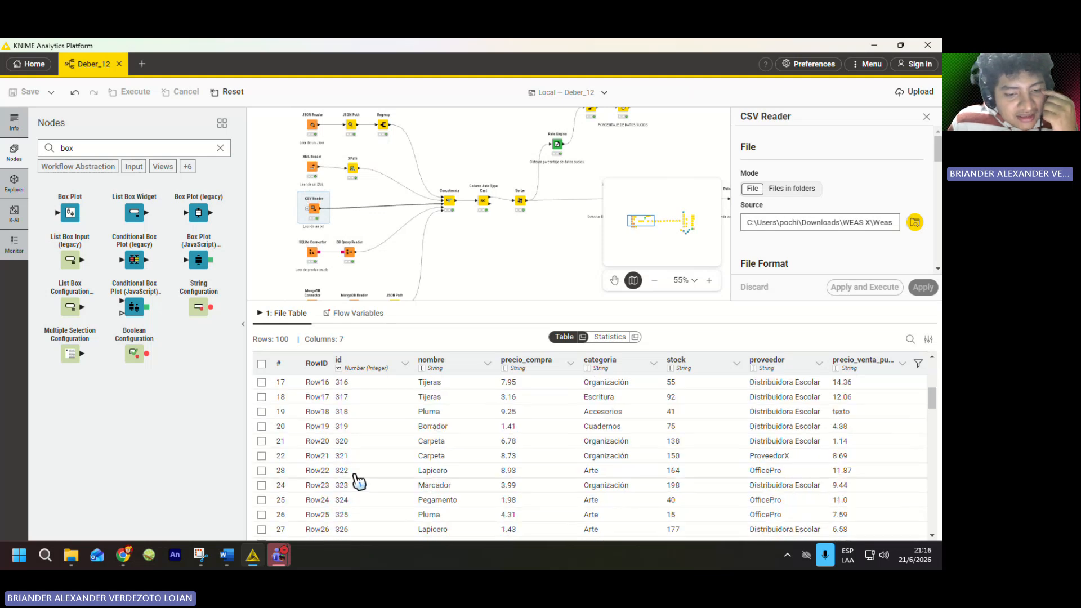
- Check how the id values of the source branches follow one another in the Concatenate node's table
click(452, 205)
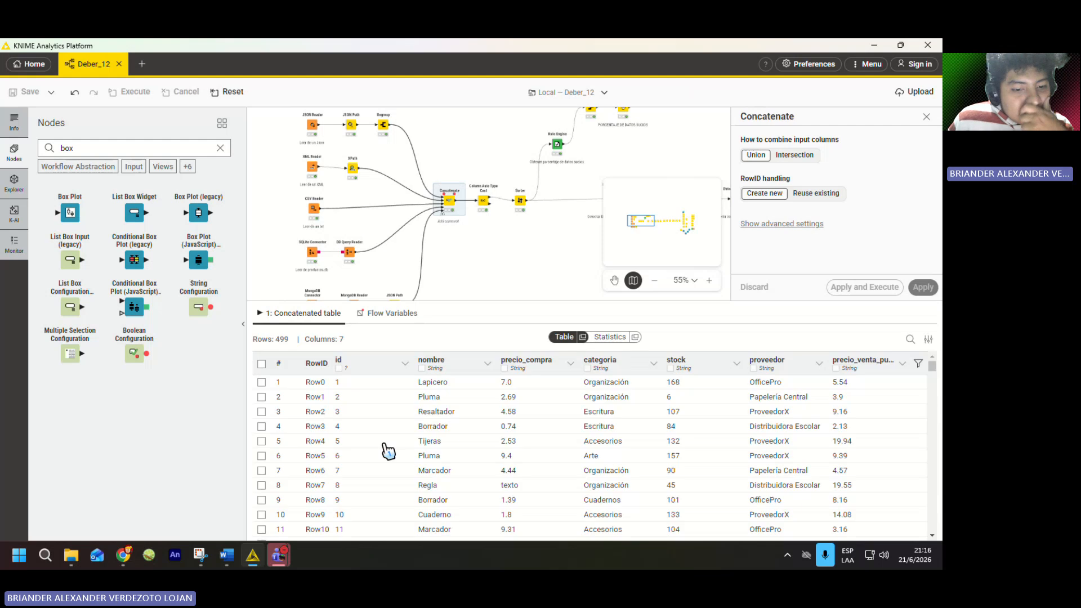
scroll(391, 450, down, 20)
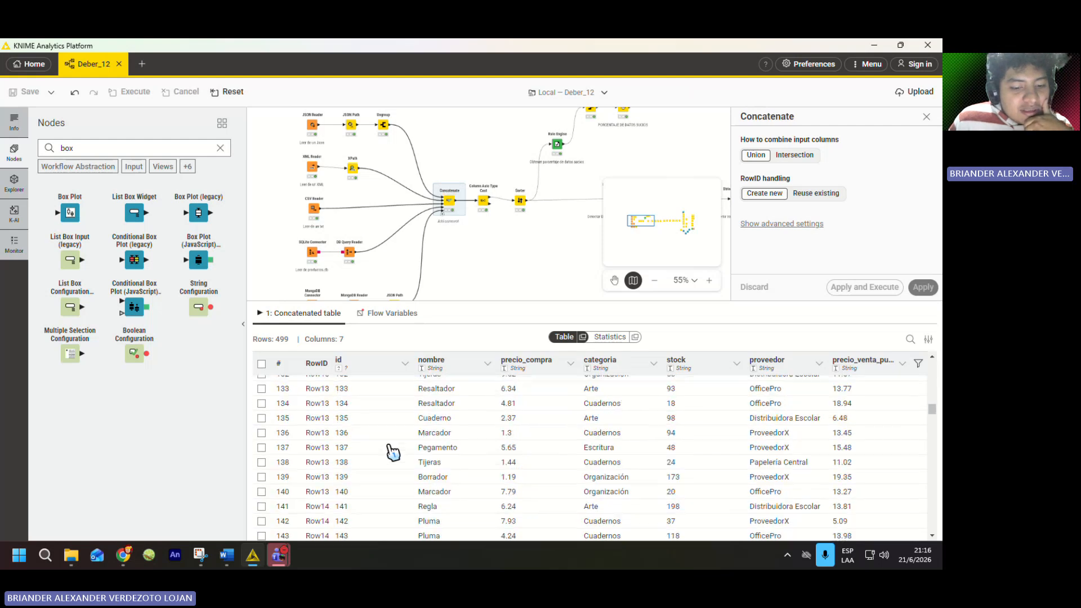
scroll(393, 451, down, 1)
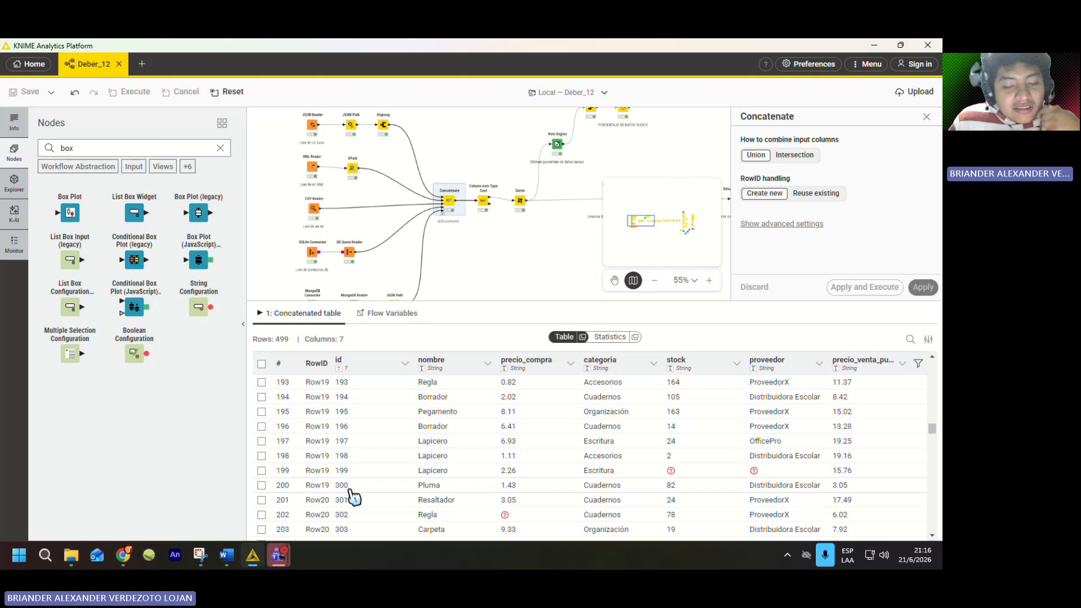
- Inspect the Sorter node's sorting criterion and its sorted table
scroll(506, 211, up, 5)
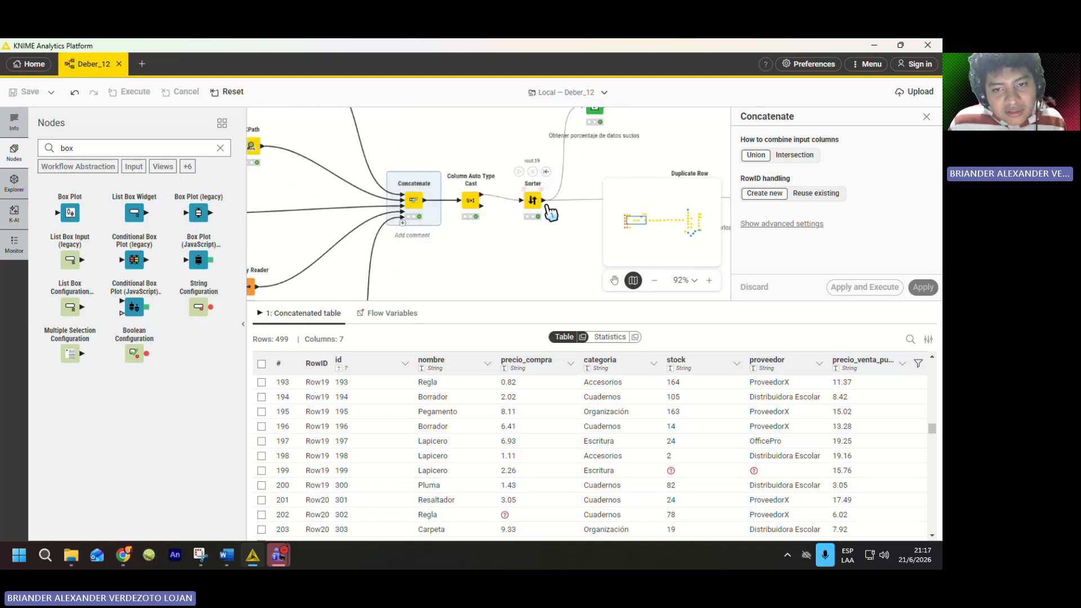
click(524, 203)
scroll(426, 243, down, 2)
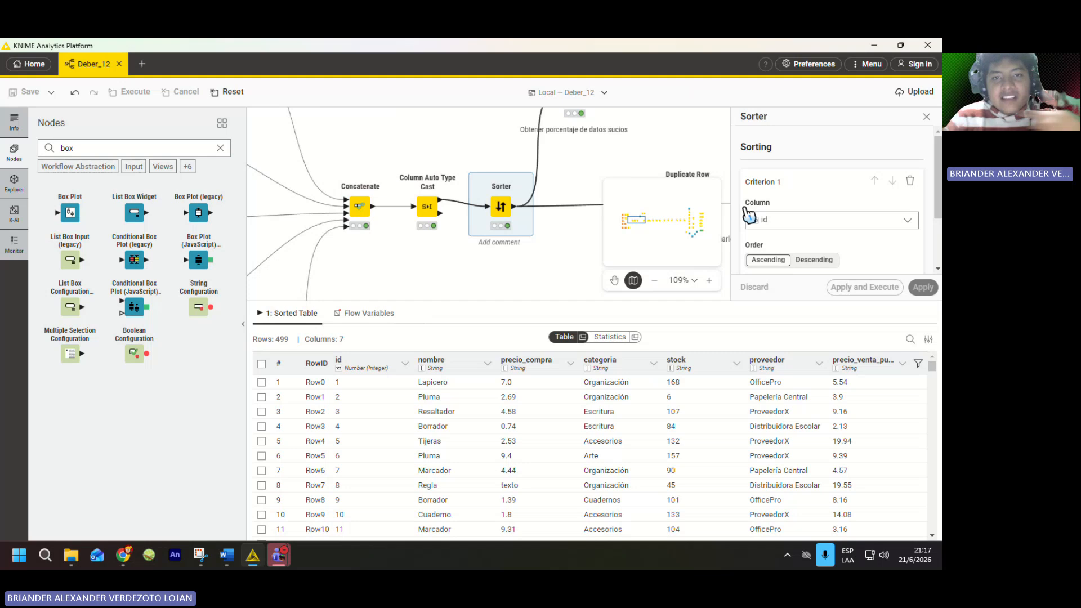
scroll(299, 222, down, 8)
scroll(443, 154, up, 8)
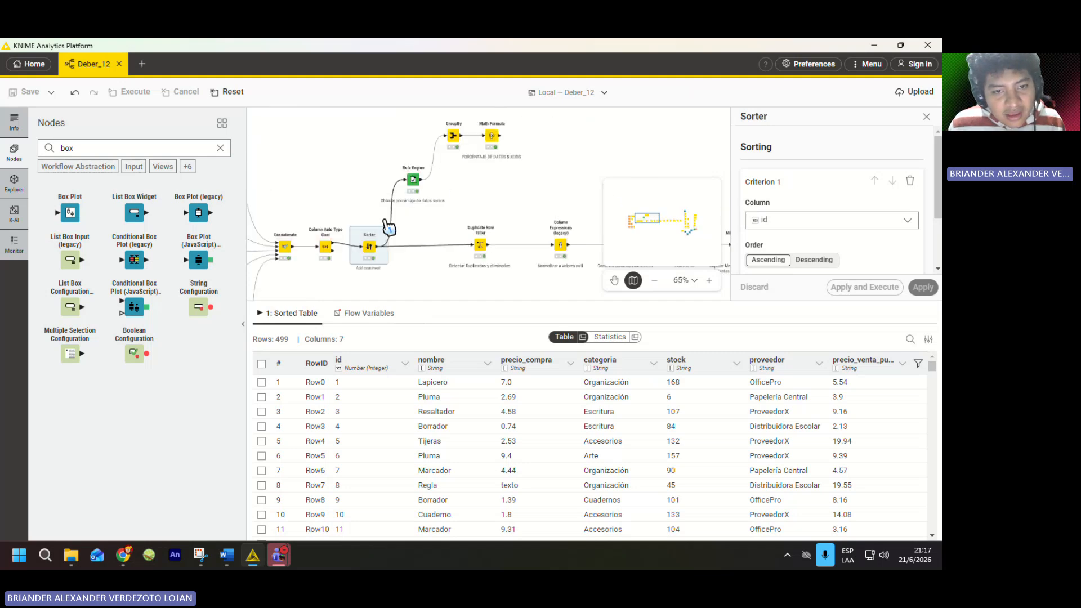
- Open the configuration of the Rule Engine node that follows the Sorter and look through its whole rule expression
scroll(402, 230, down, 1)
click(453, 232)
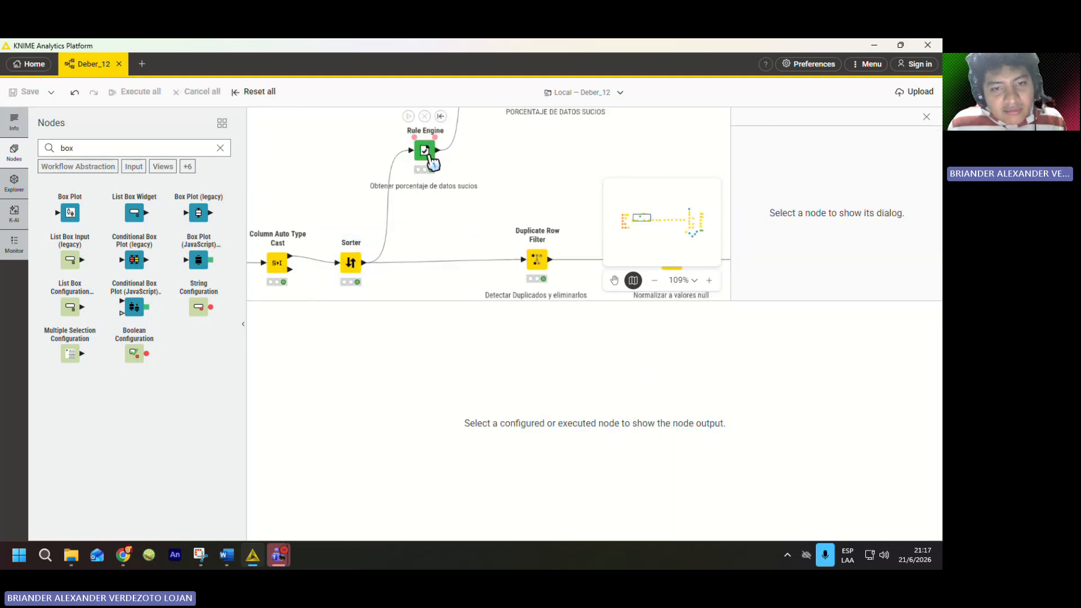
scroll(362, 220, down, 2)
scroll(415, 179, up, 3)
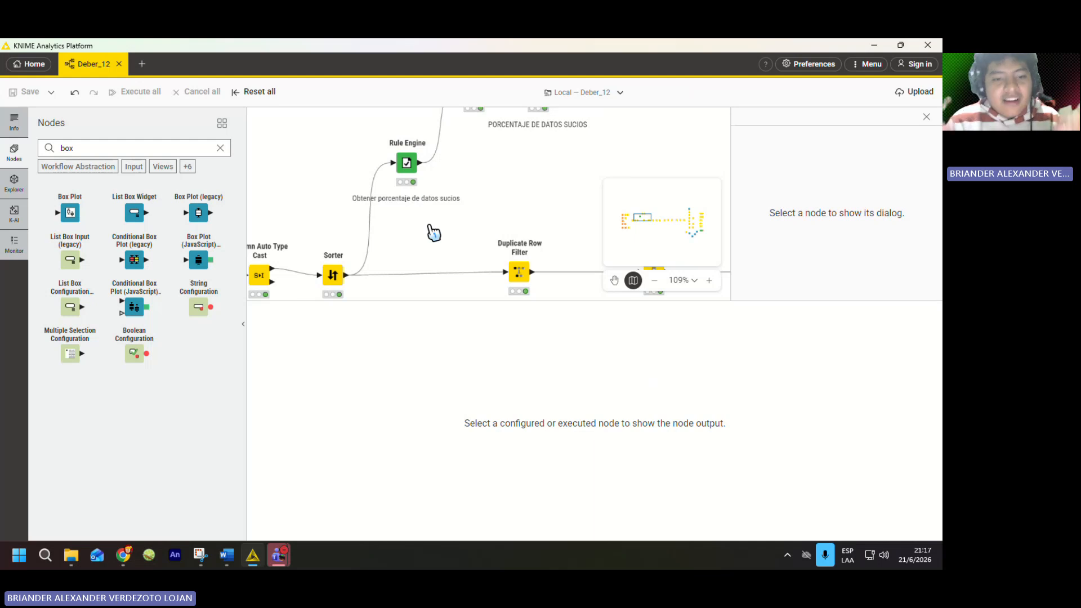
double_click(407, 163)
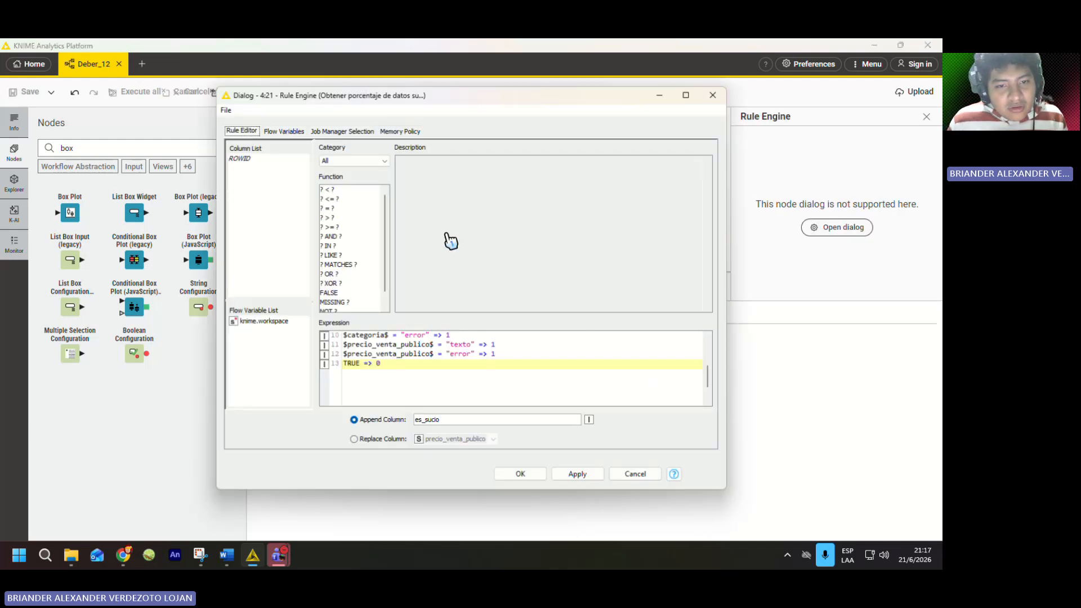
drag(423, 365, 335, 336)
click(404, 363)
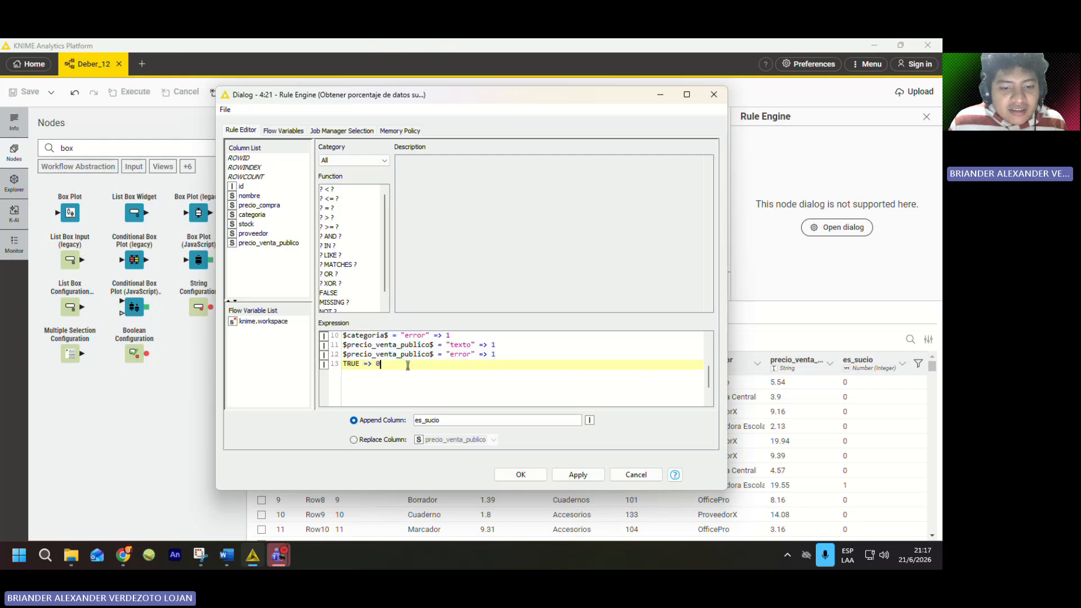
drag(394, 364, 342, 336)
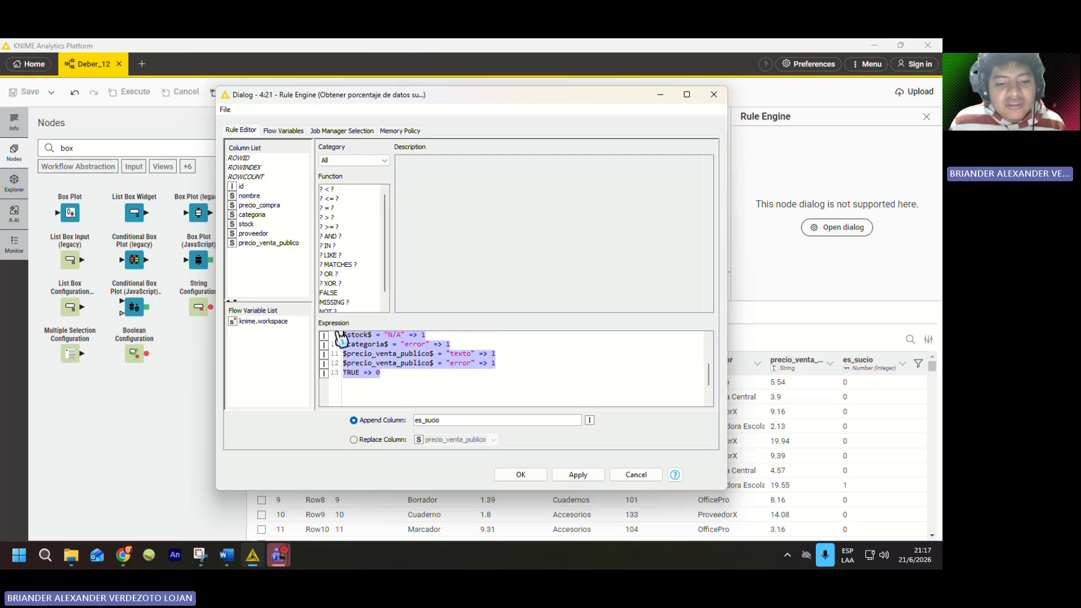
scroll(379, 366, up, 3)
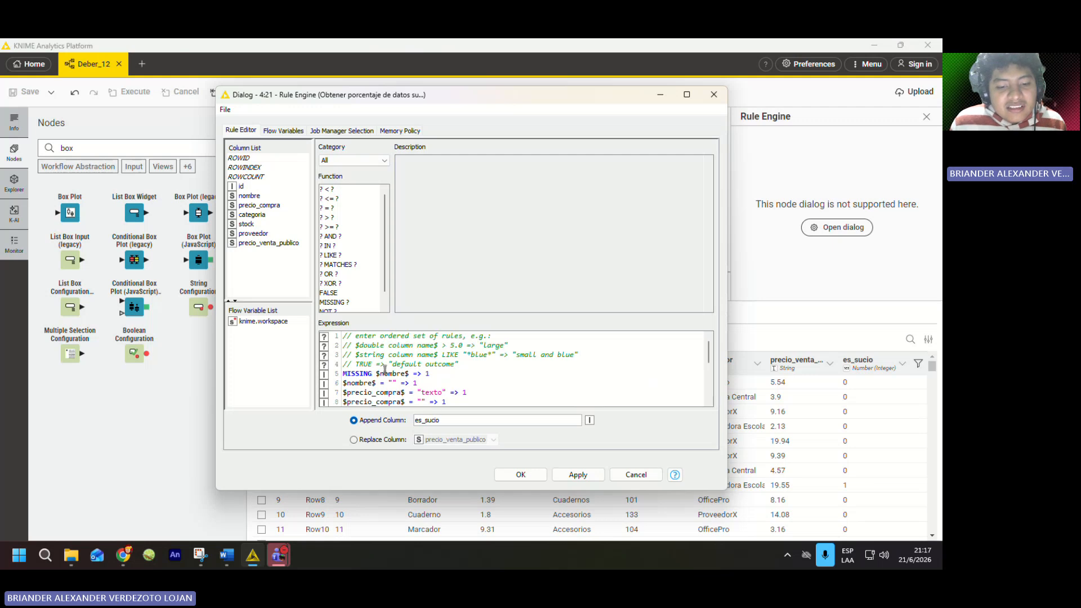
scroll(385, 369, down, 2)
scroll(394, 369, up, 1)
click(388, 374)
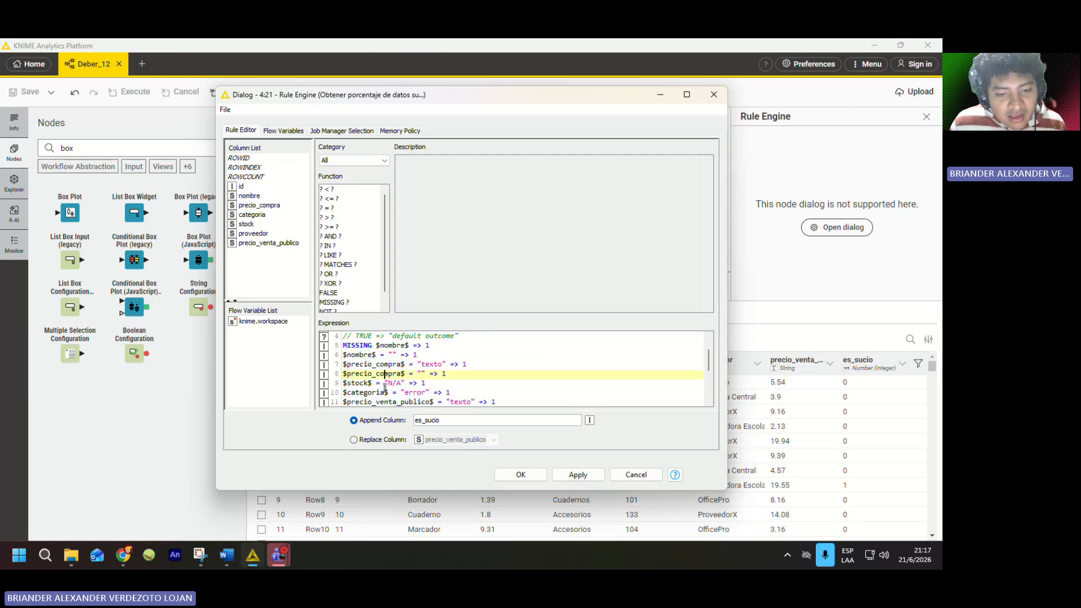
- Examine the Rule Engine rules that assign 1 to missing or empty nombre values
click(419, 356)
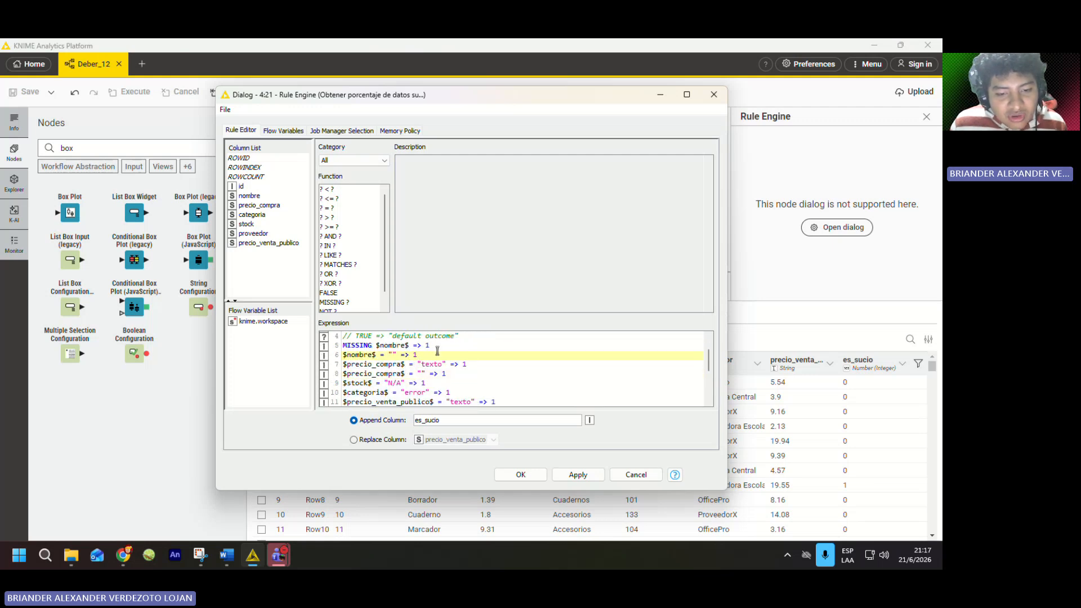
click(426, 346)
drag(419, 355, 426, 345)
click(432, 345)
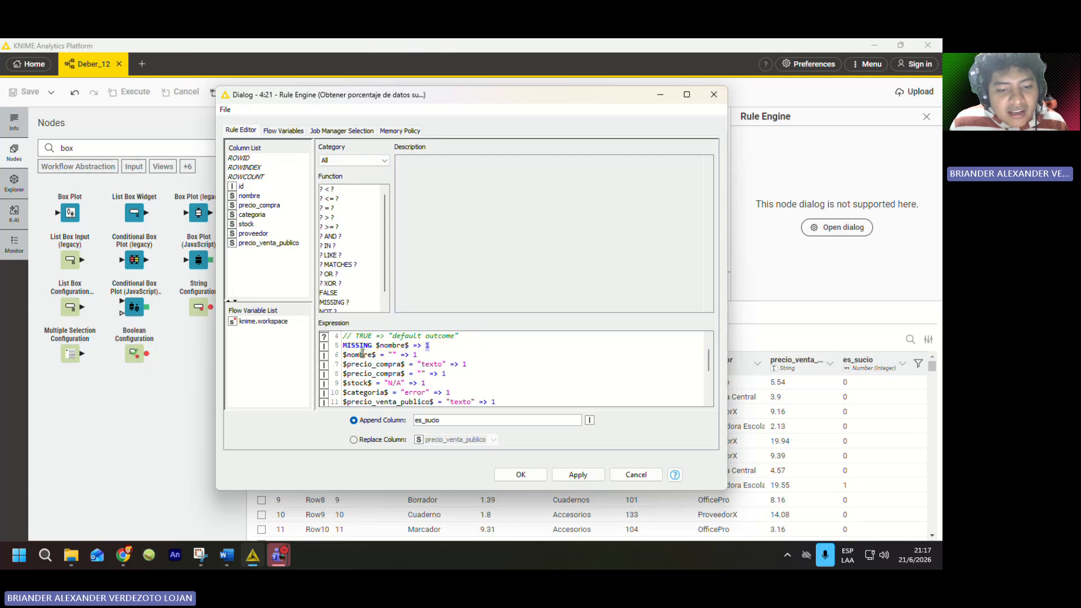
scroll(398, 355, down, 1)
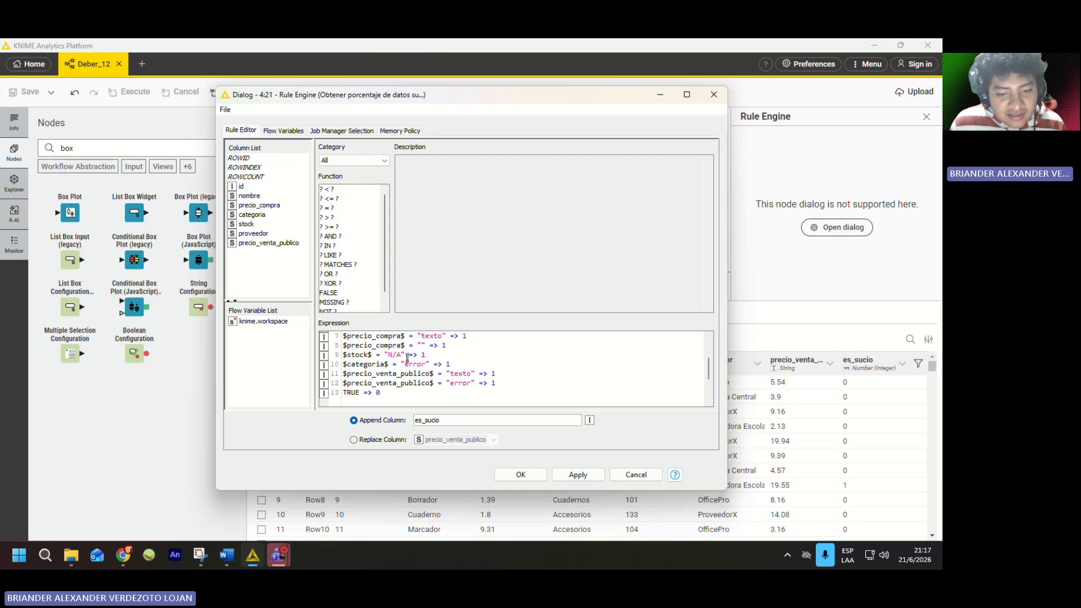
scroll(408, 387, up, 1)
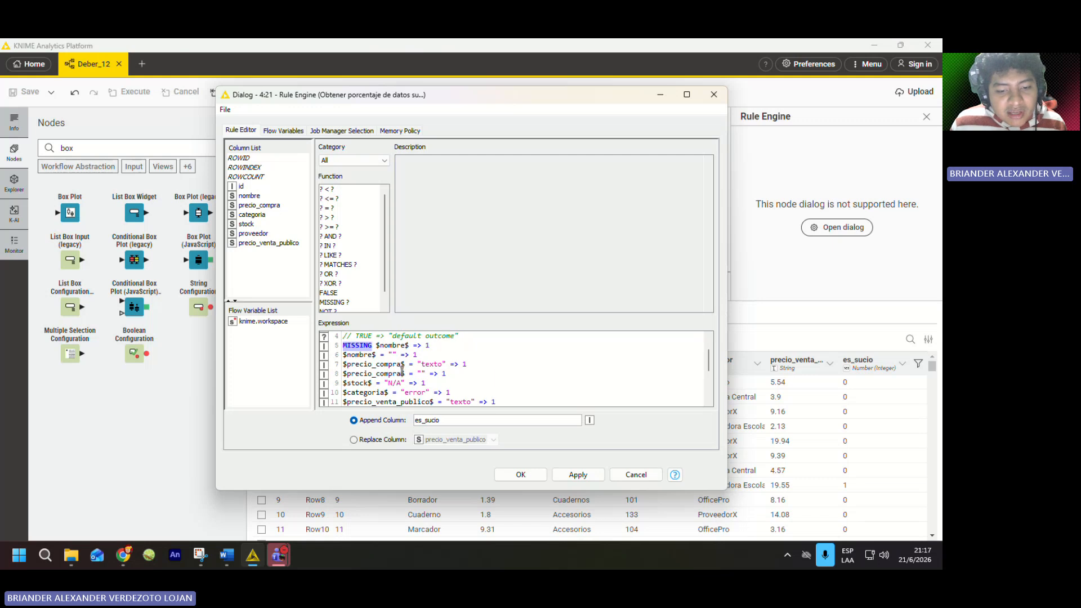
scroll(404, 371, down, 1)
scroll(417, 372, up, 1)
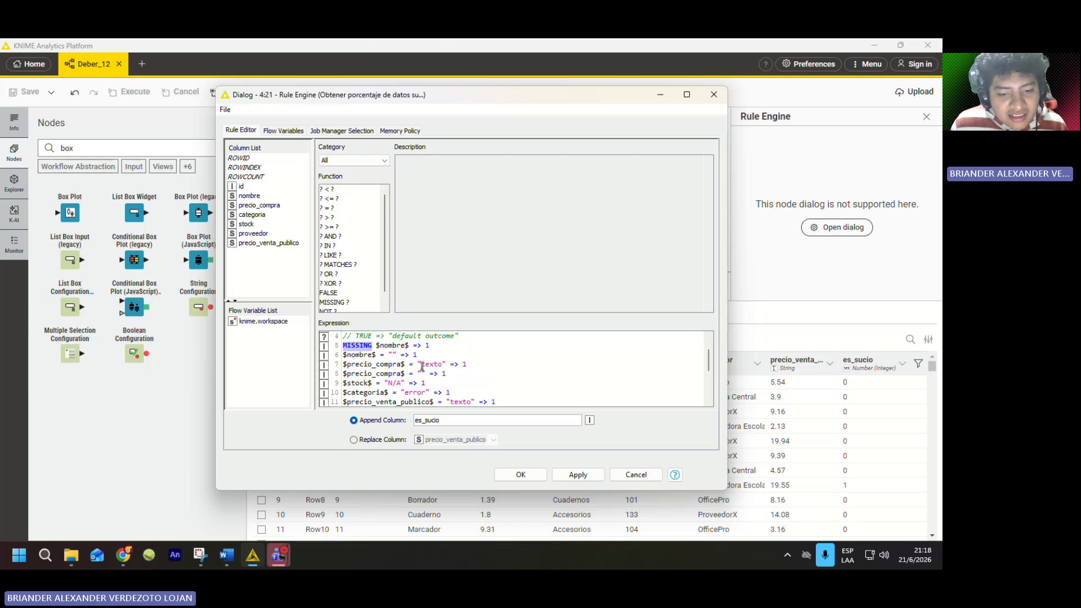
- Examine the "texto" and empty-value rules for precio_compra and the "N/A" rule for stock, and close the Rule Engine configuration without changes
drag(421, 366, 443, 366)
scroll(382, 384, down, 1)
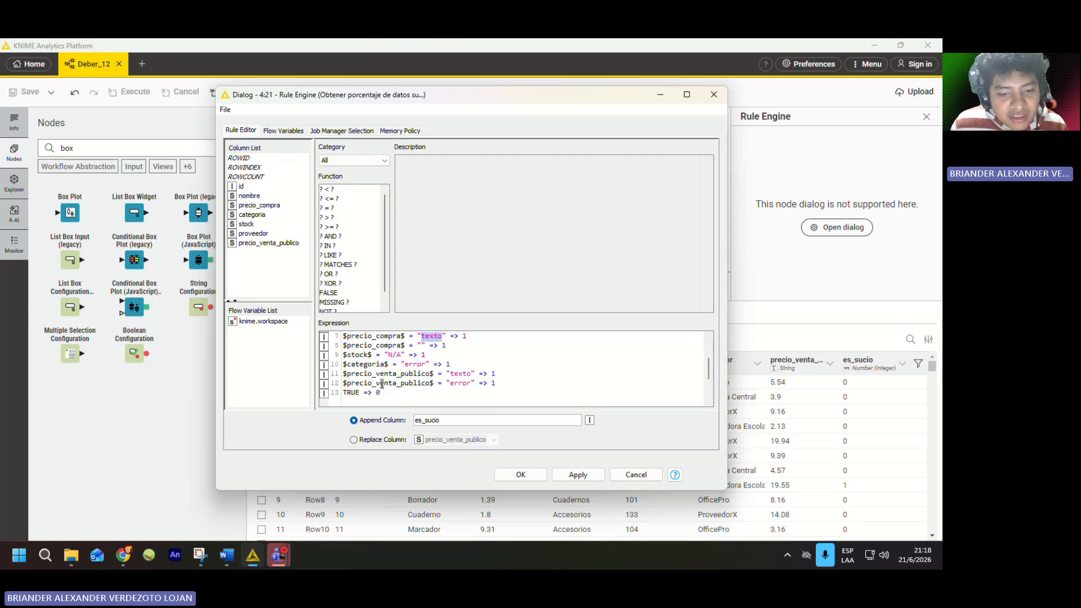
click(421, 344)
drag(389, 354, 402, 355)
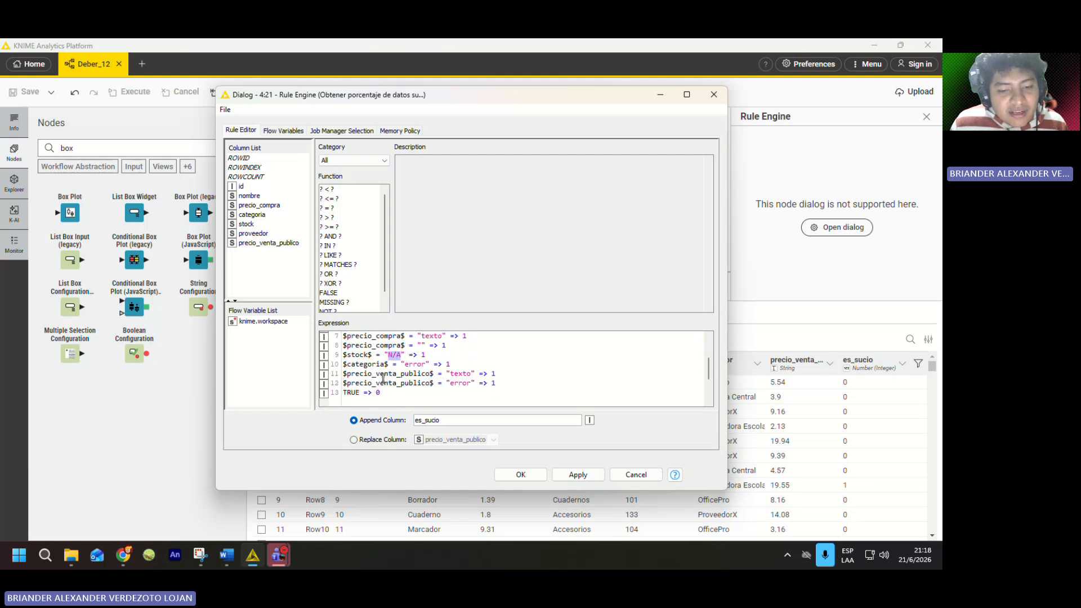
scroll(422, 378, up, 1)
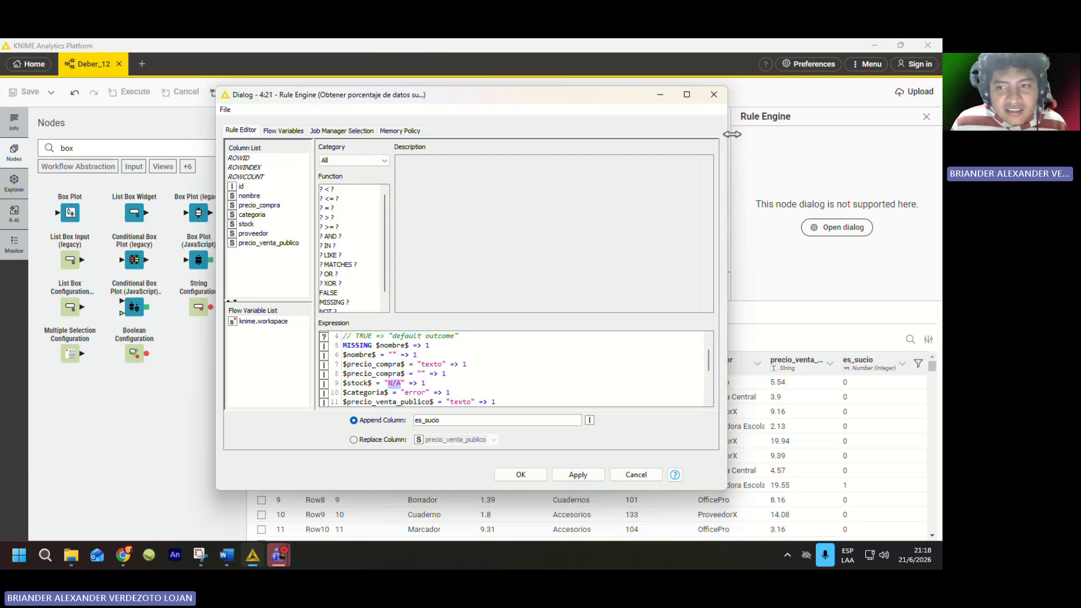
click(713, 101)
- Recheck the Rule Engine's rules without editing them, and look through the es_sucio column of its classified table
scroll(360, 236, up, 2)
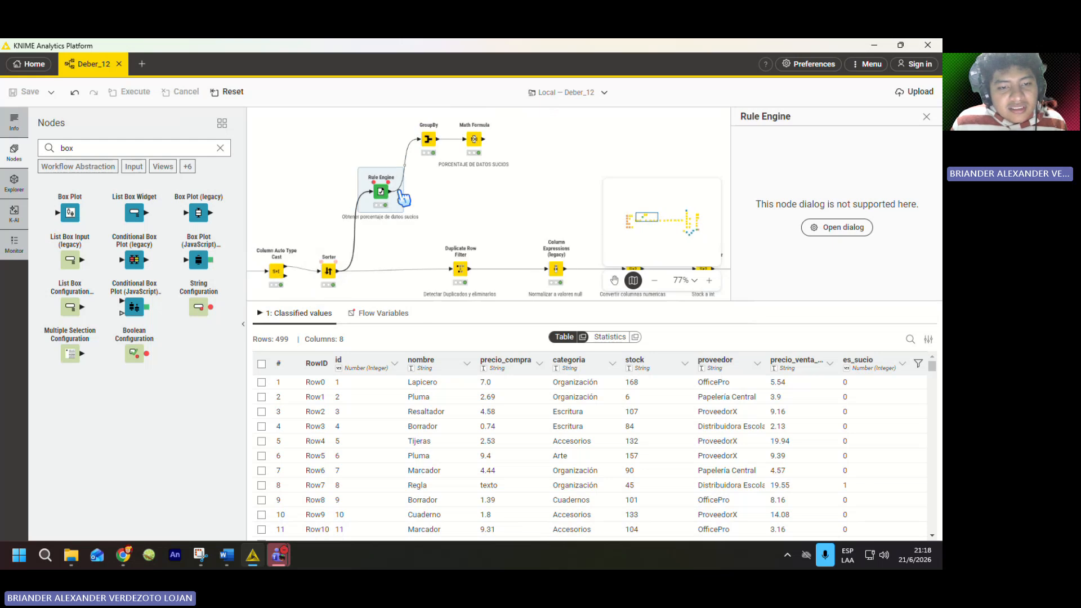
scroll(341, 255, down, 4)
scroll(368, 224, up, 3)
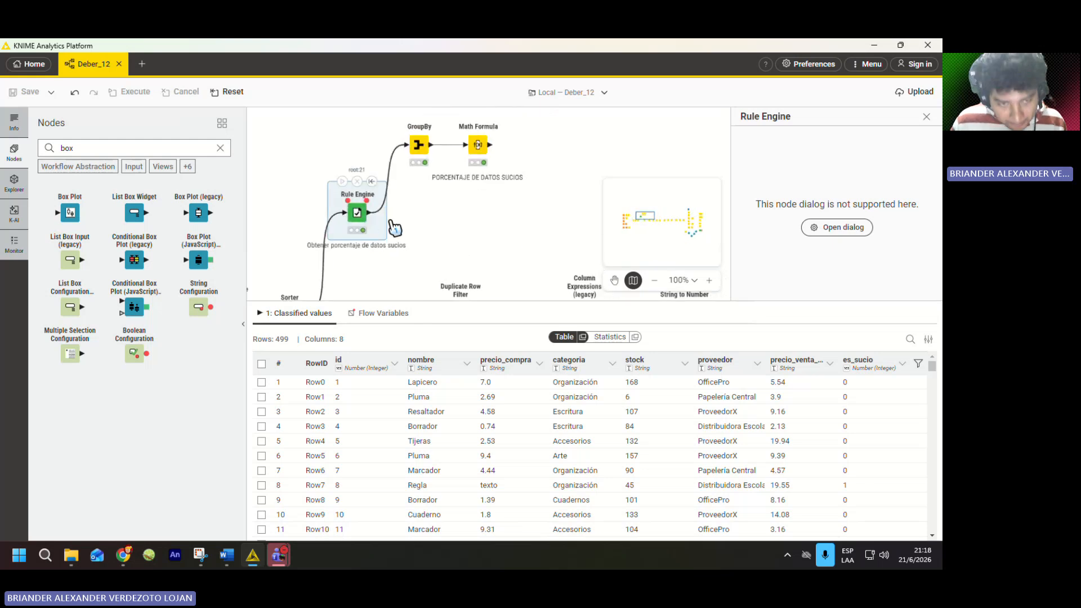
double_click(357, 214)
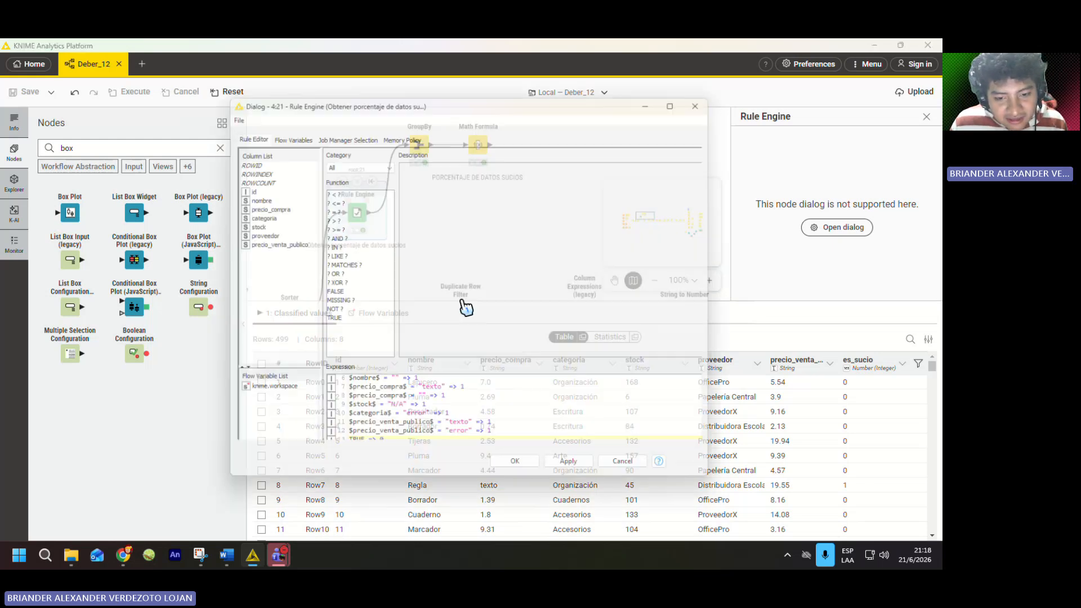
scroll(453, 380, down, 2)
click(713, 95)
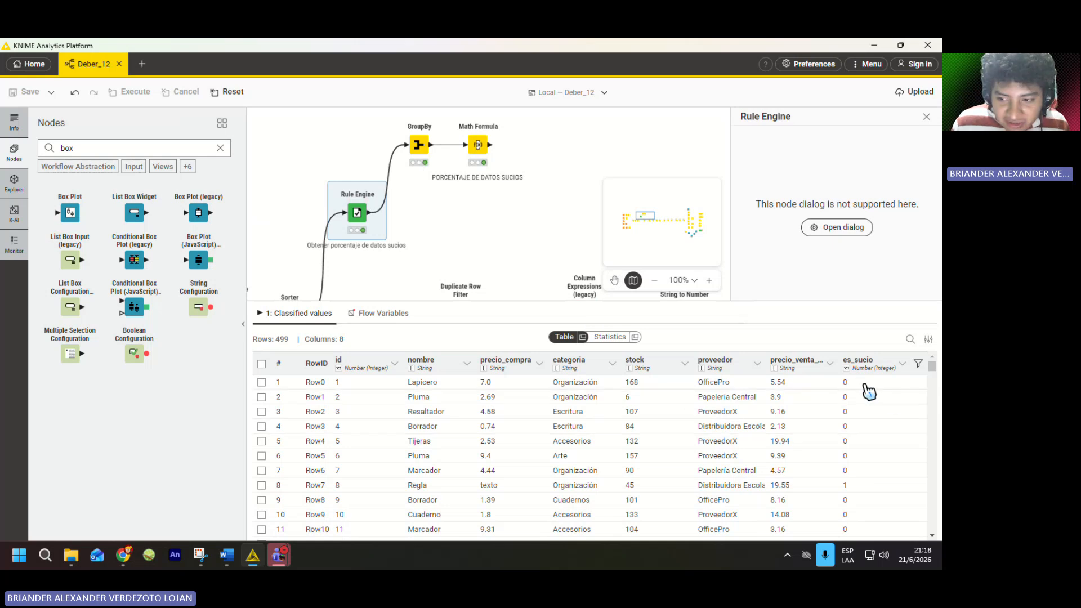
scroll(869, 390, down, 10)
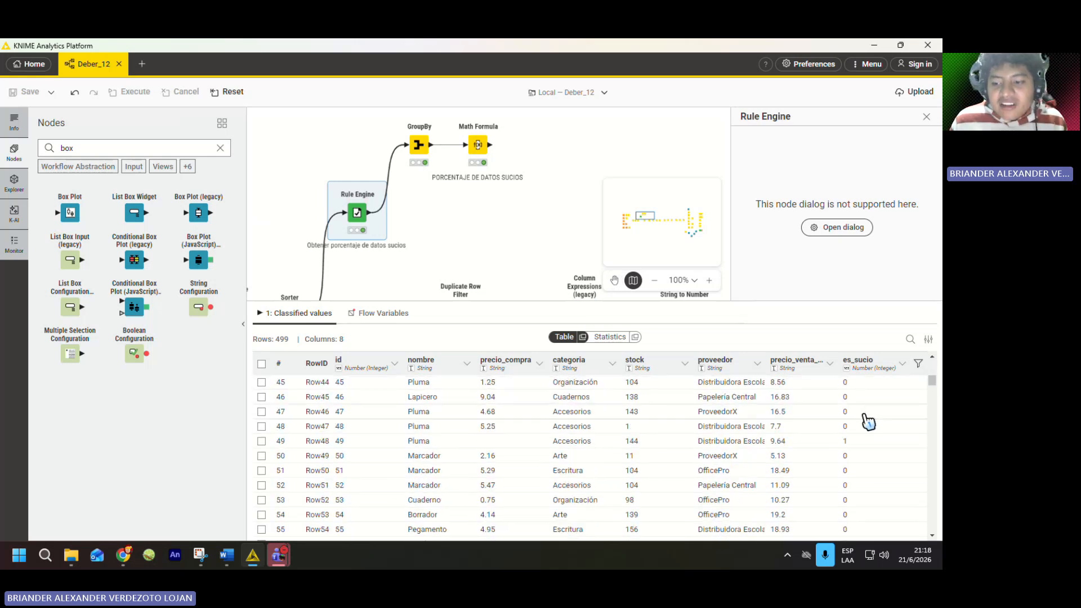
scroll(869, 422, down, 3)
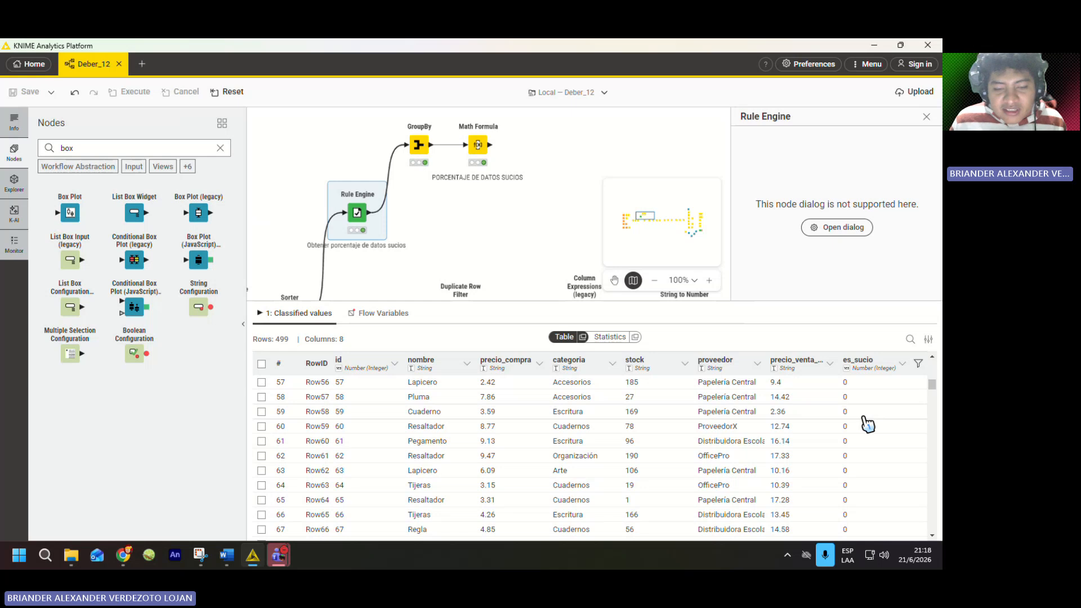
- Inspect the GroupBy node's group table and its manual aggregation of es_sucio, and close the configuration without changes
scroll(358, 227, down, 6)
scroll(398, 179, up, 7)
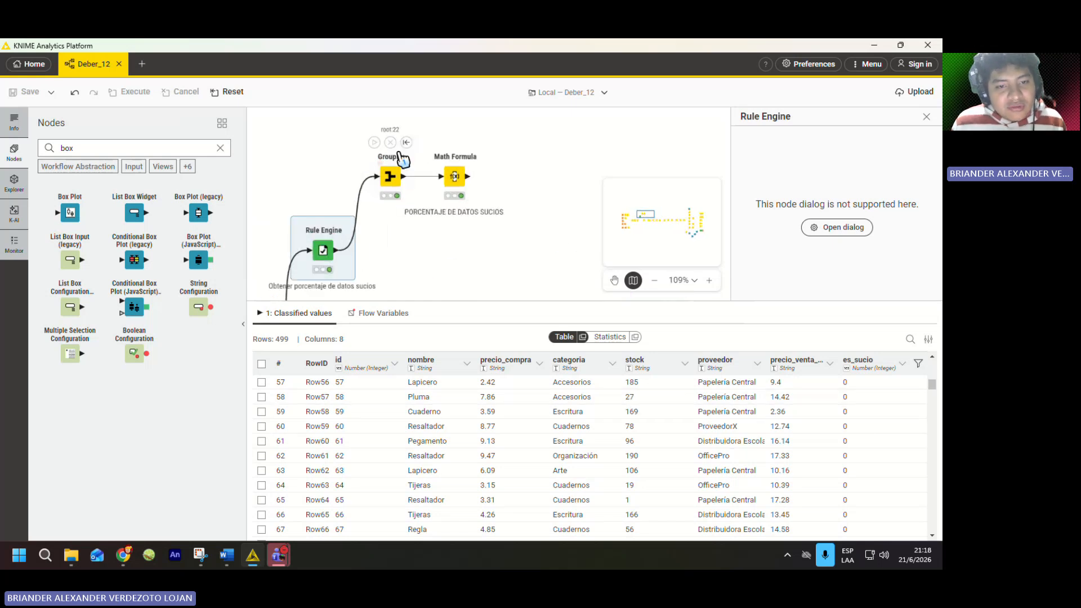
click(391, 185)
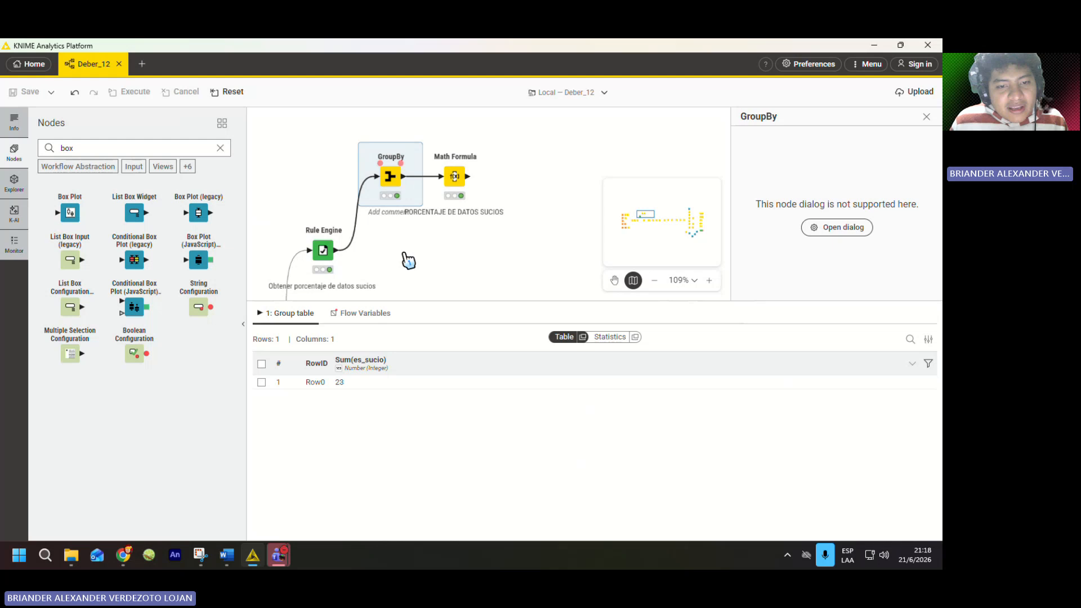
double_click(395, 190)
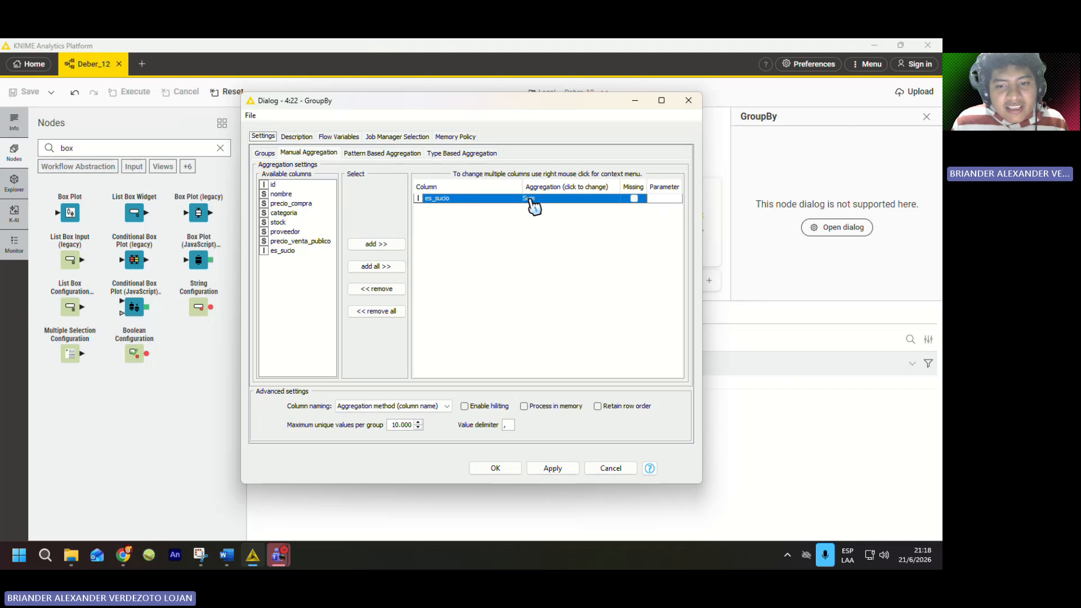
click(688, 102)
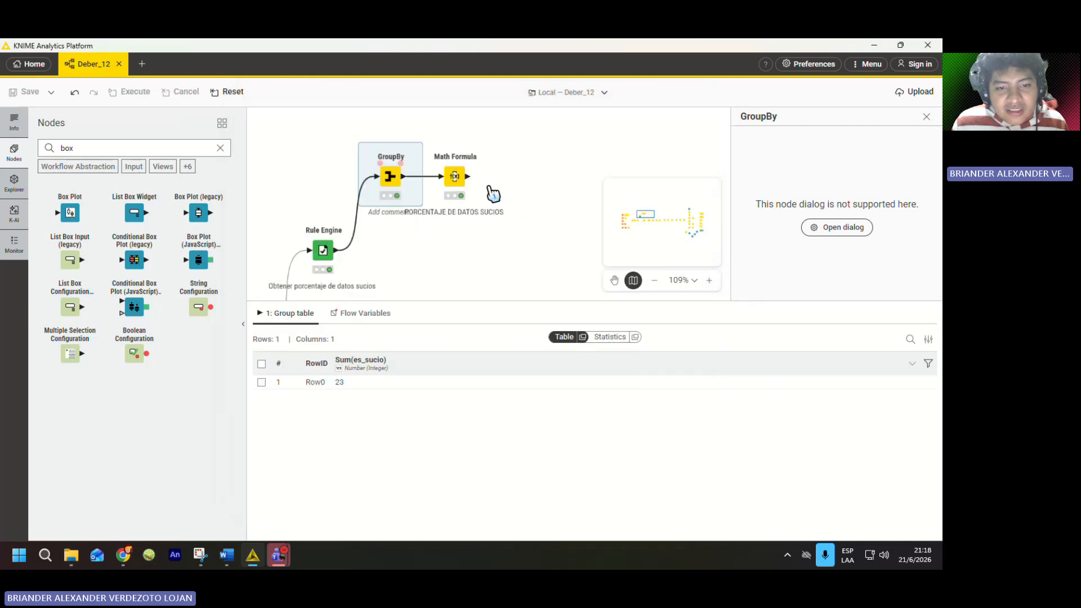
- Compare the outputs of the GroupBy and Math Formula nodes, including the Porcentaje_sucios column calculated from the es_sucio sum
click(453, 189)
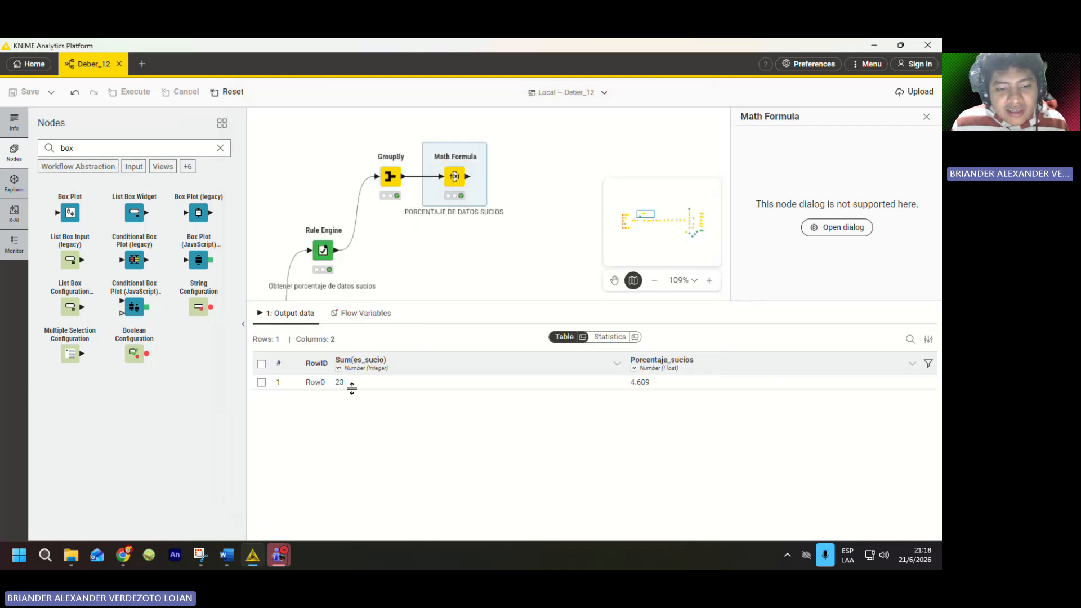
click(394, 183)
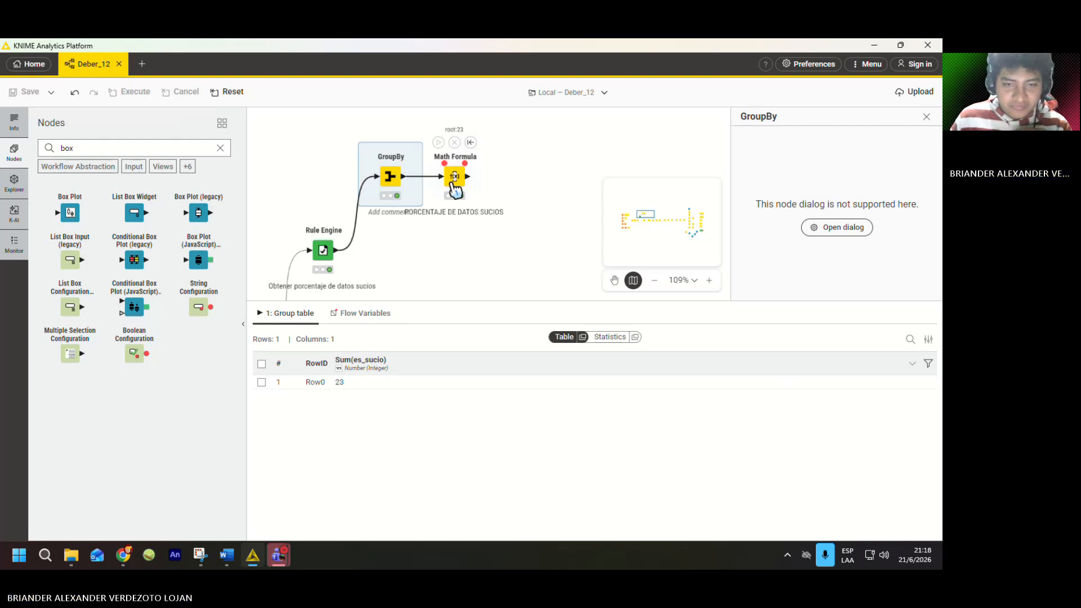
click(454, 186)
click(394, 191)
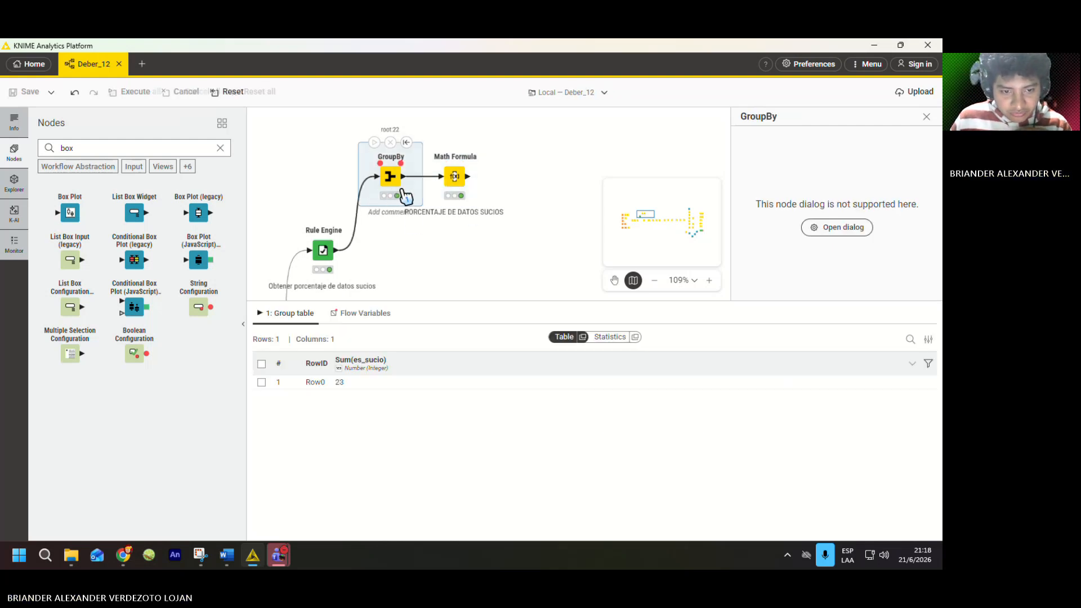
click(332, 252)
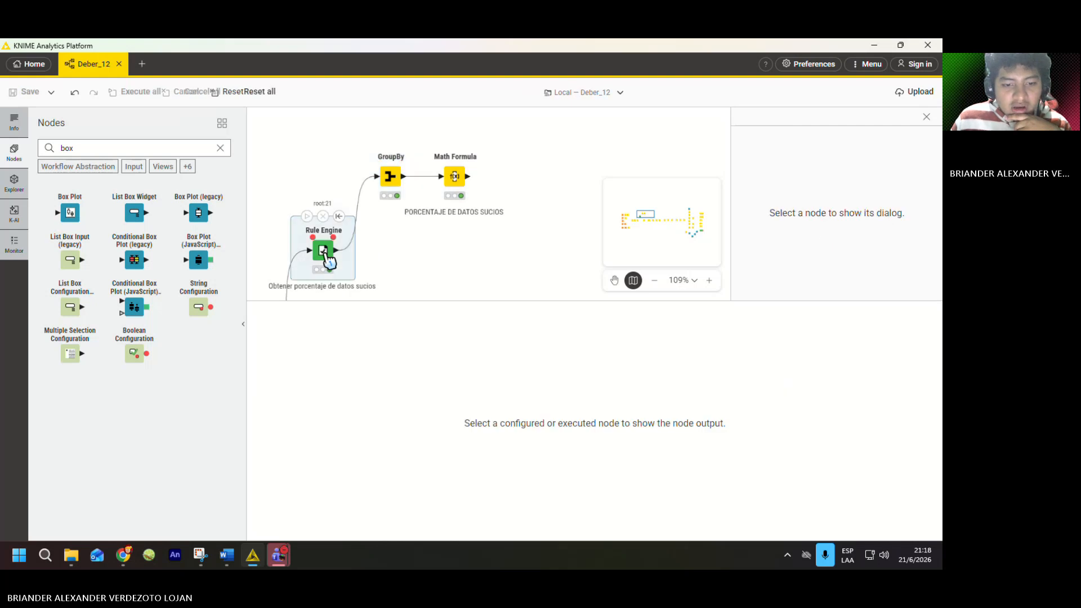
click(394, 191)
click(454, 195)
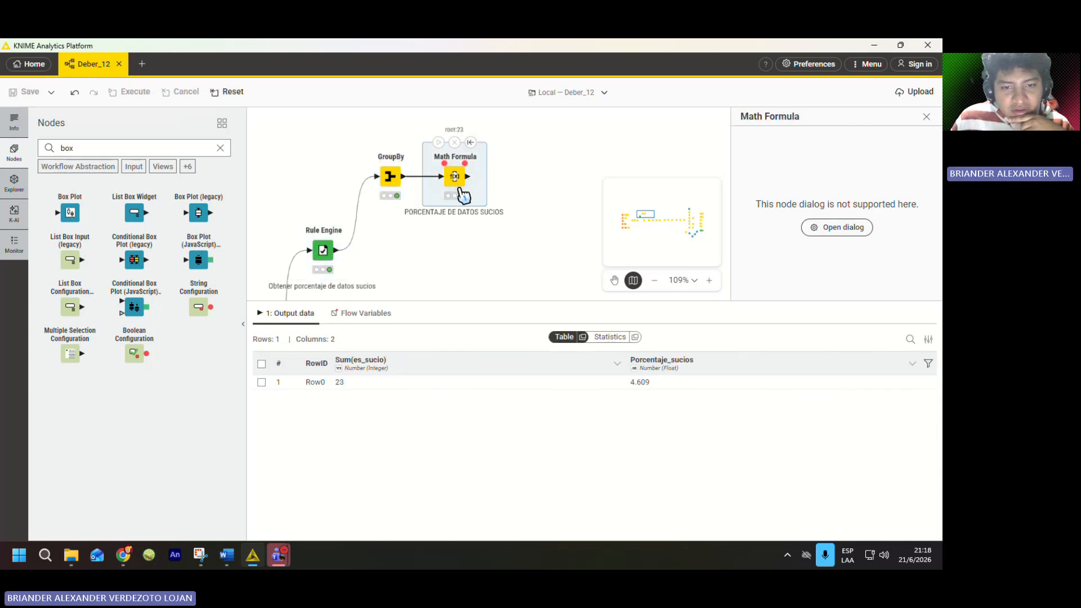
- Examine the Math Formula expression for Porcentaje_sucios, highlight its divisor 499, and close the configuration without changes
double_click(456, 178)
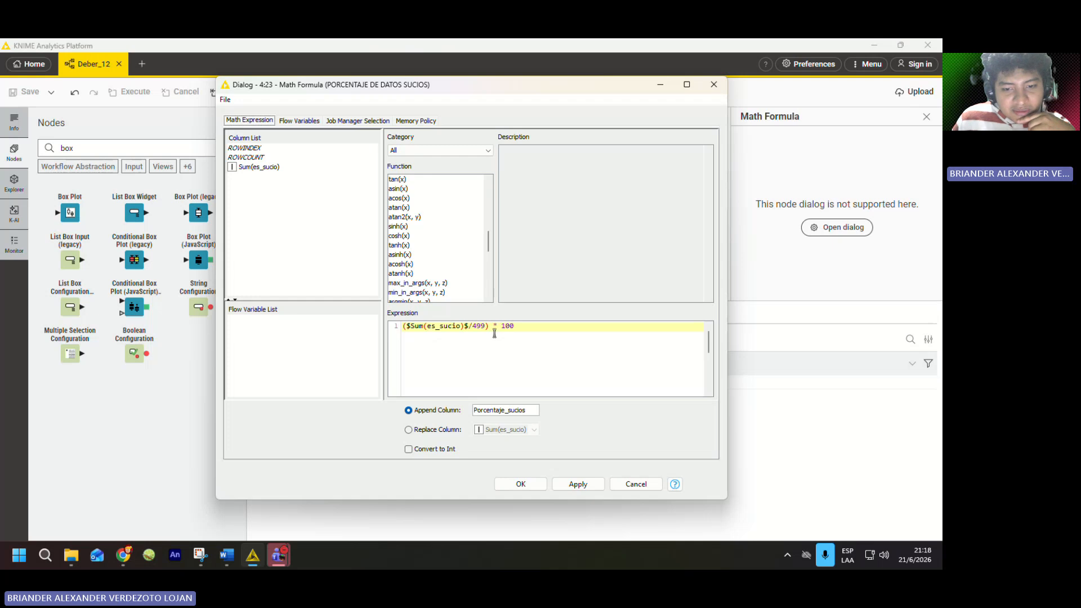
double_click(479, 326)
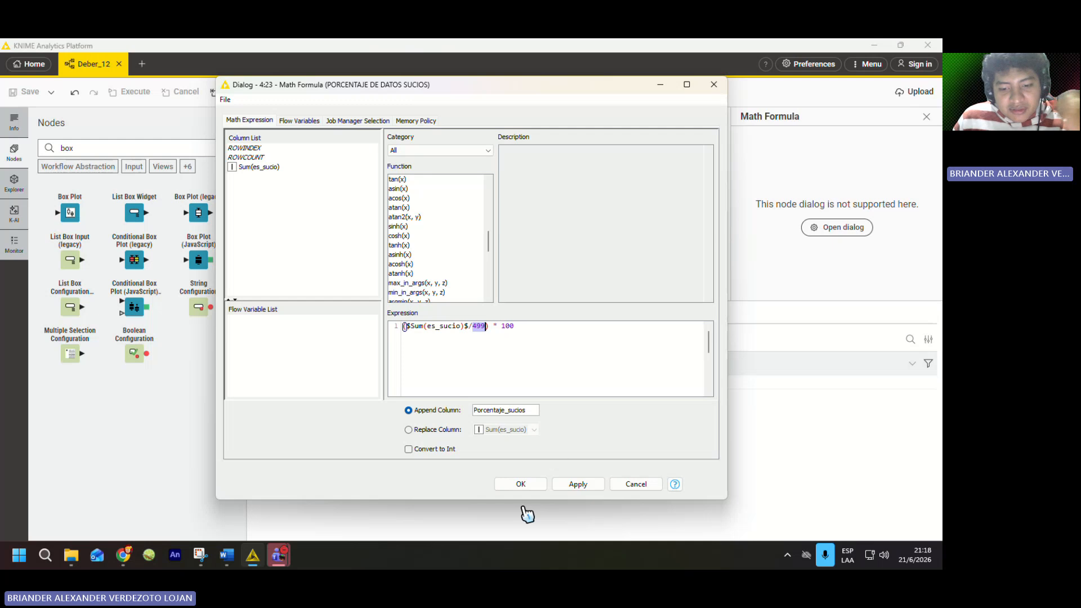
click(520, 485)
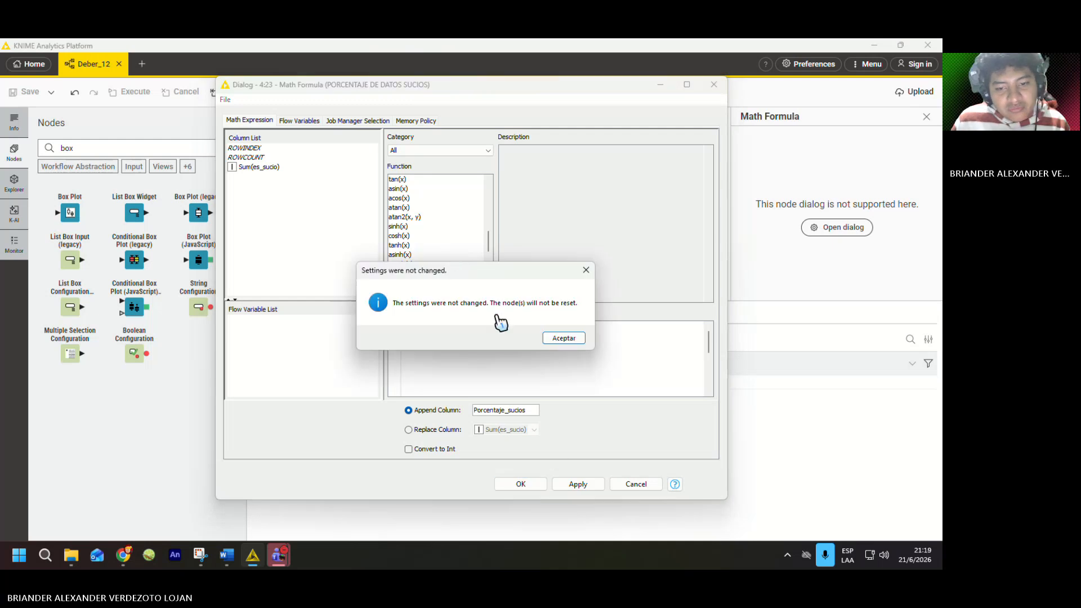
click(565, 337)
- Look over the dirty-data percentage branch from the Sorter through Rule Engine and GroupBy to Math Formula, and clear the node selection
scroll(416, 209, down, 5)
scroll(426, 206, up, 5)
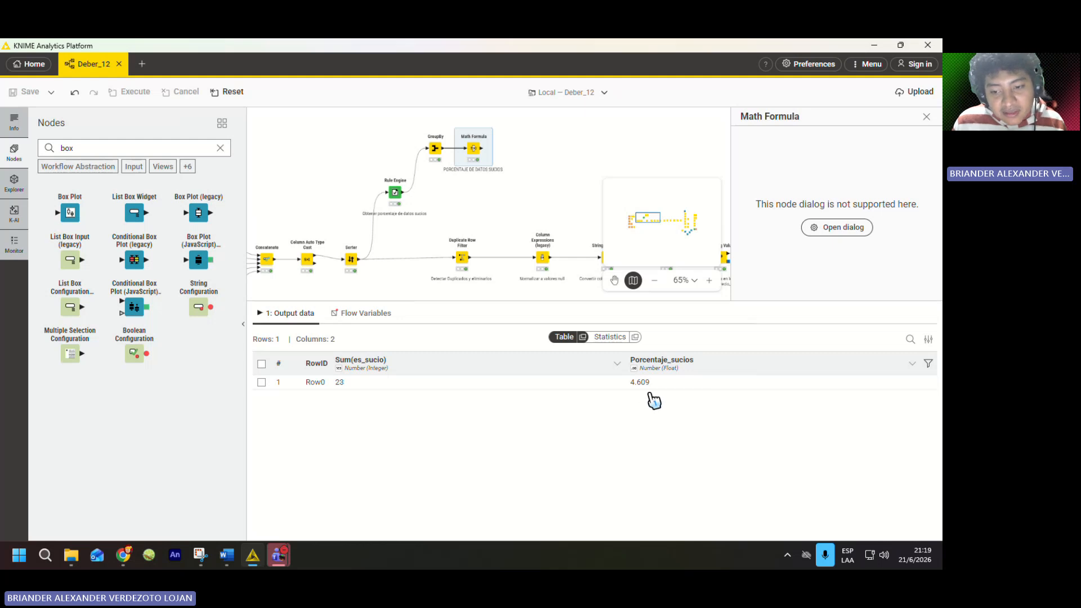
scroll(396, 195, down, 5)
scroll(390, 205, up, 12)
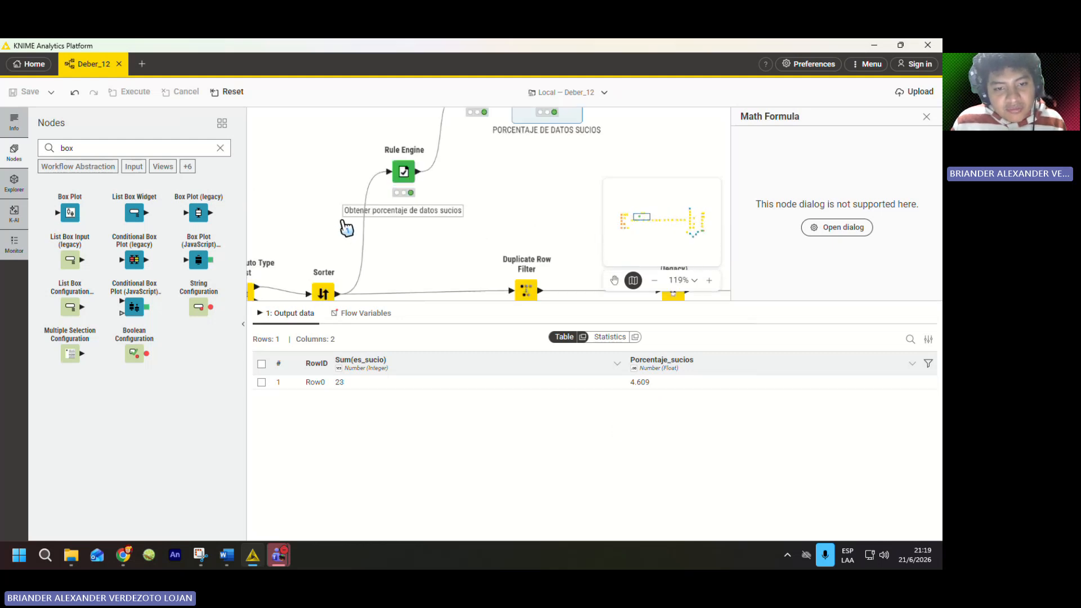
scroll(366, 208, down, 11)
scroll(471, 193, up, 6)
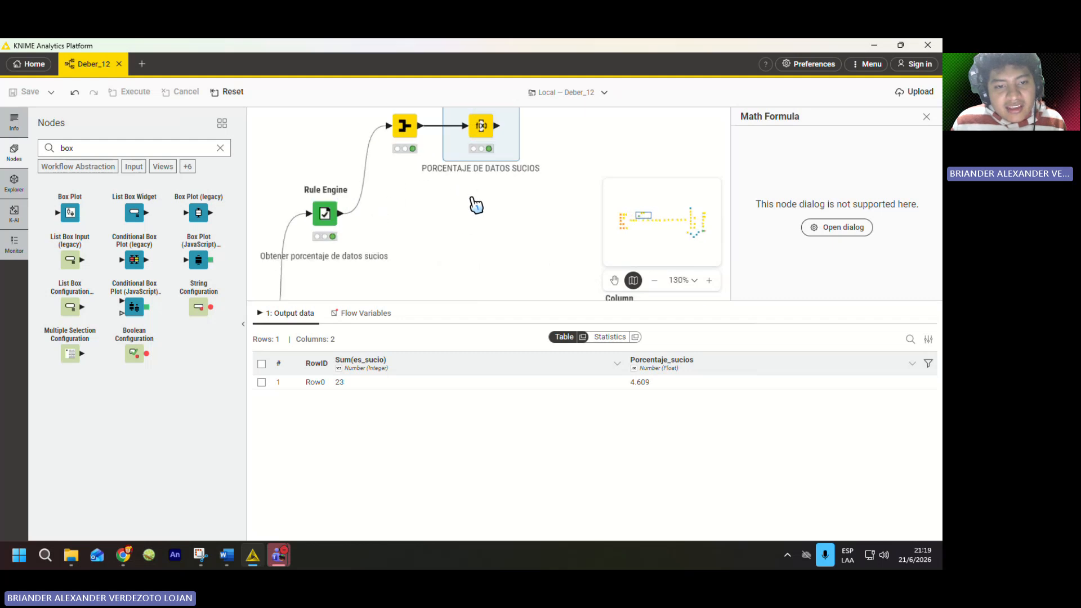
scroll(463, 222, down, 8)
scroll(463, 223, up, 3)
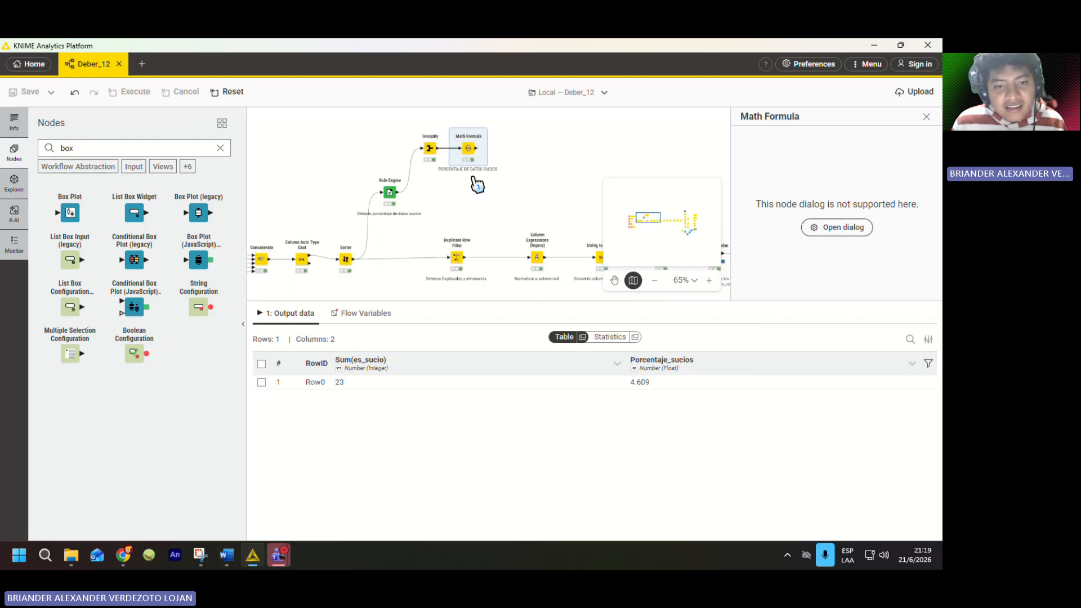
scroll(462, 217, up, 1)
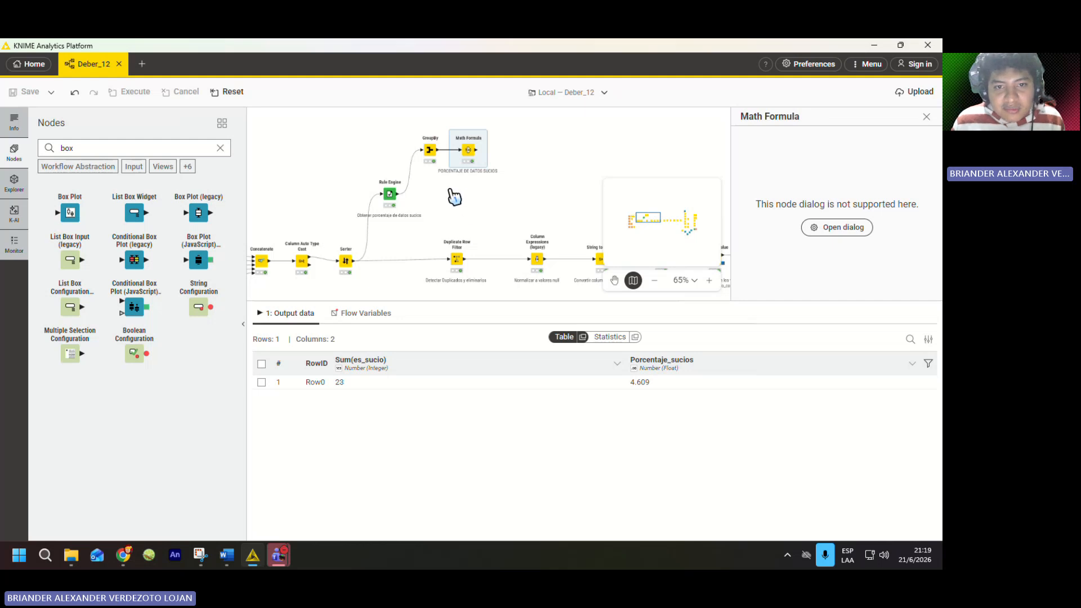
drag(455, 190, 589, 208)
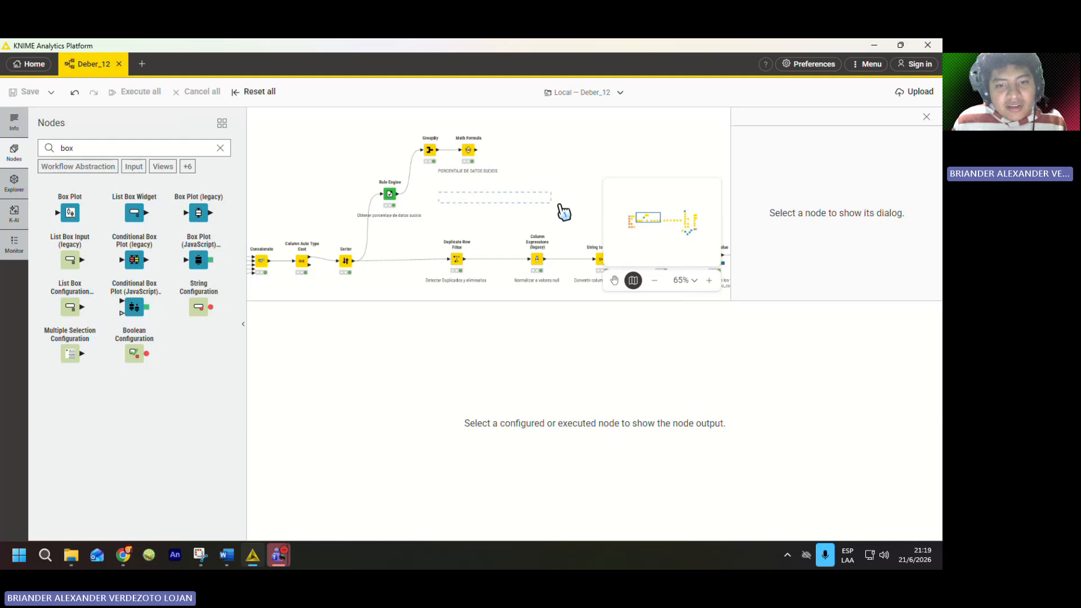
drag(560, 206, 605, 215)
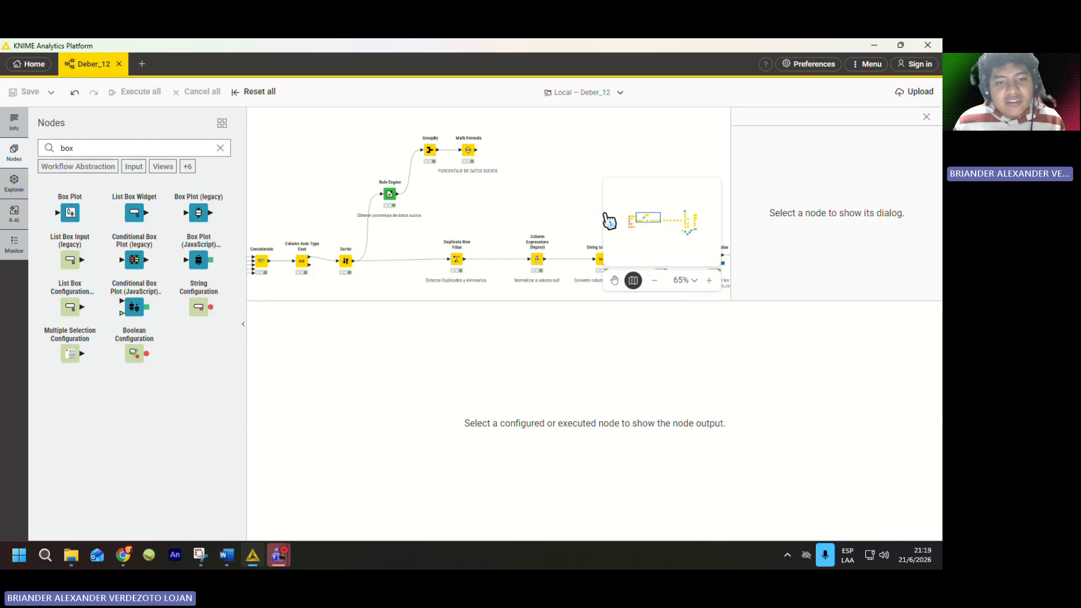
- Open the Duplicate Row Filter node that follows the Sorter and examine which columns its duplicate detection includes and excludes
scroll(441, 208, up, 3)
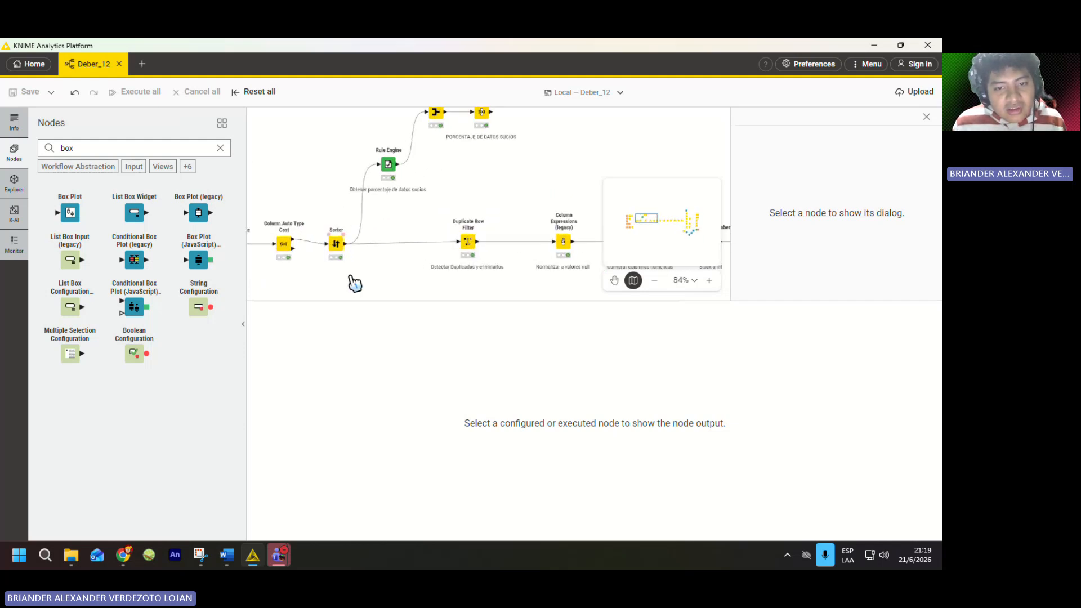
scroll(495, 212, down, 2)
scroll(379, 233, up, 3)
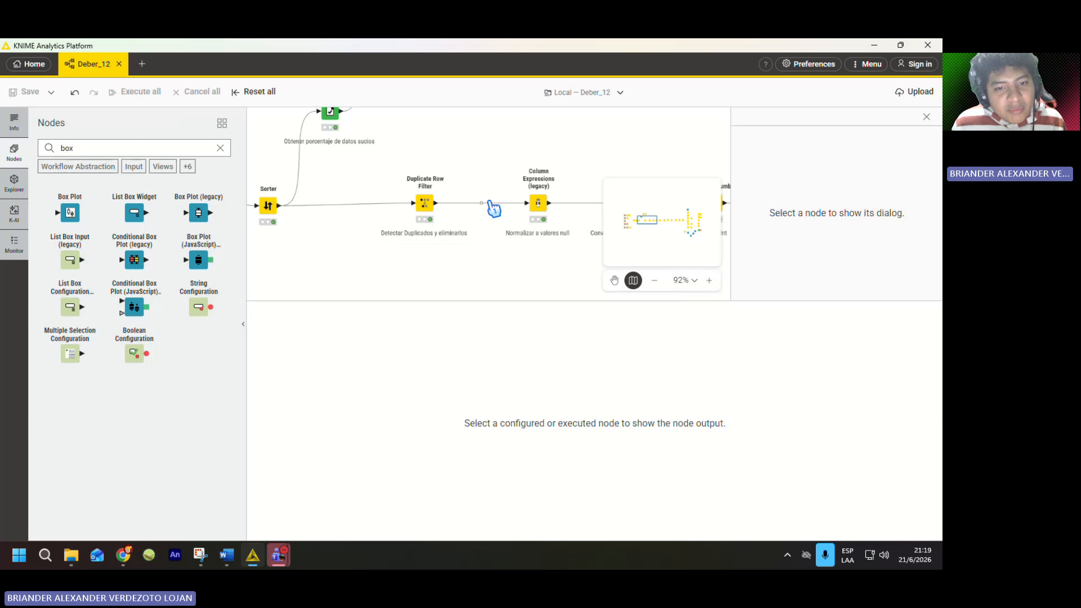
scroll(485, 208, down, 2)
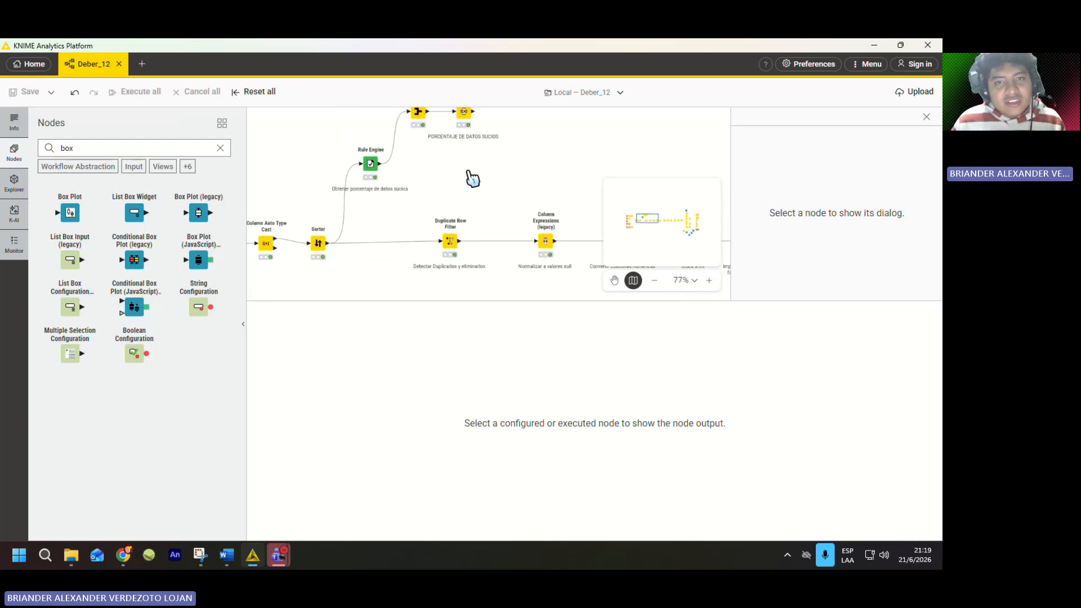
scroll(461, 225, down, 1)
scroll(345, 244, up, 4)
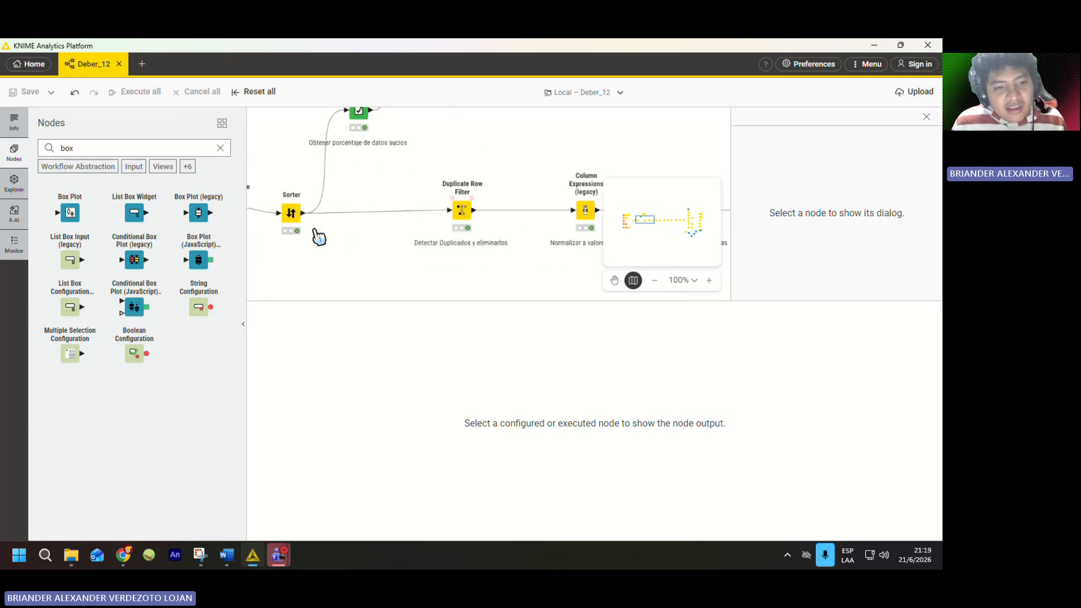
scroll(465, 200, up, 2)
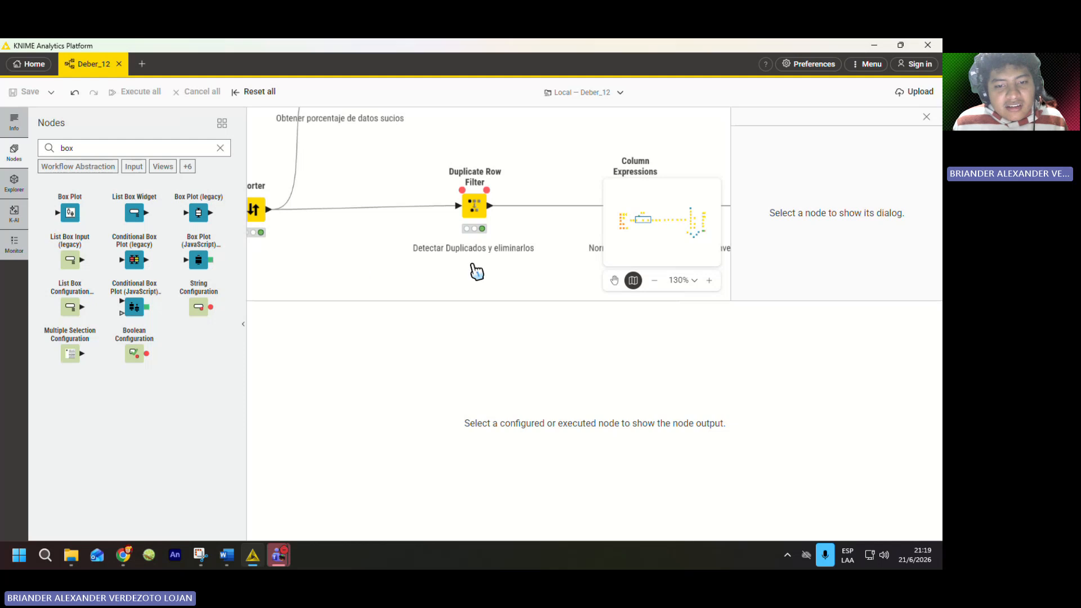
scroll(376, 209, down, 1)
mouse_move(442, 212)
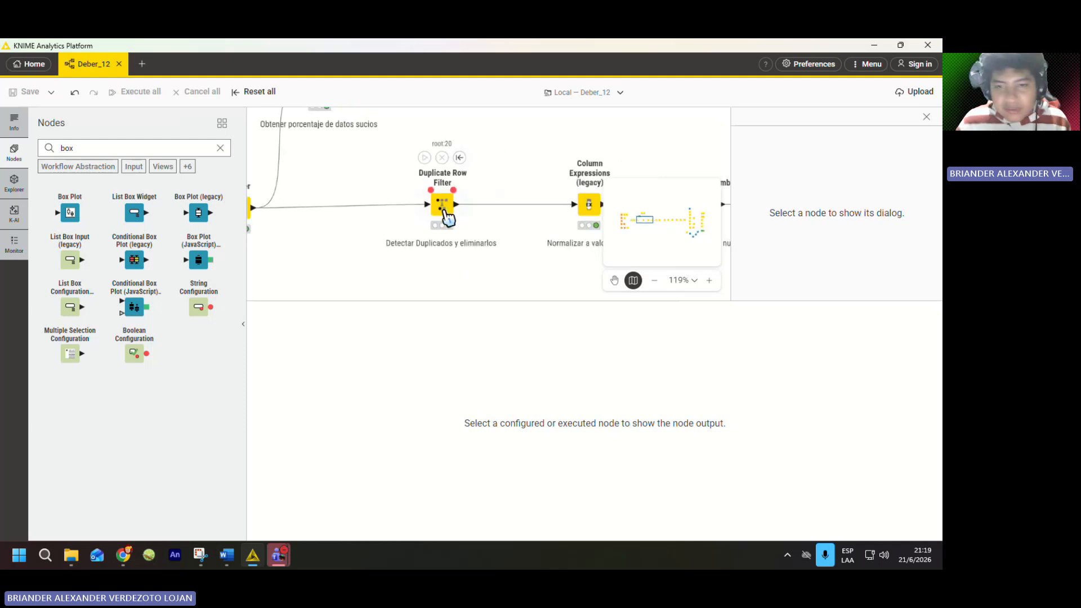
click(442, 219)
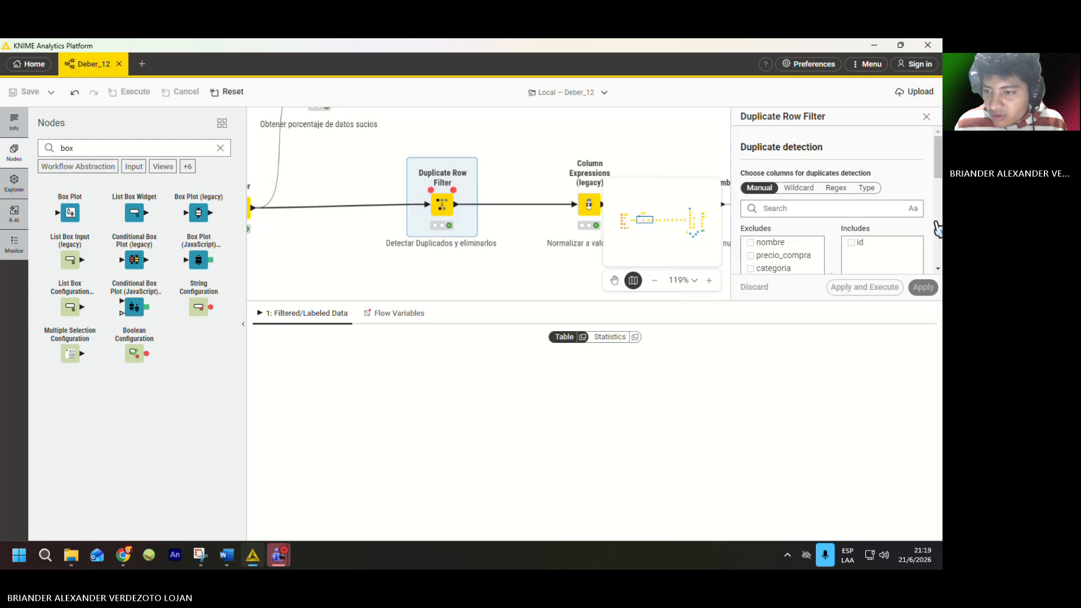
scroll(918, 220, down, 1)
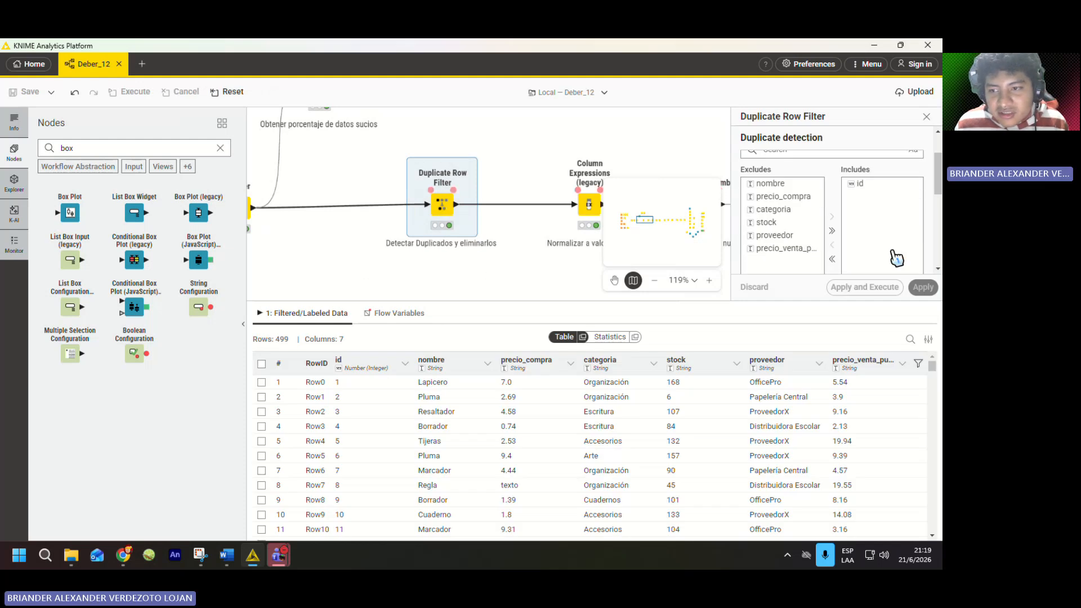
scroll(896, 217, up, 1)
scroll(824, 228, down, 1)
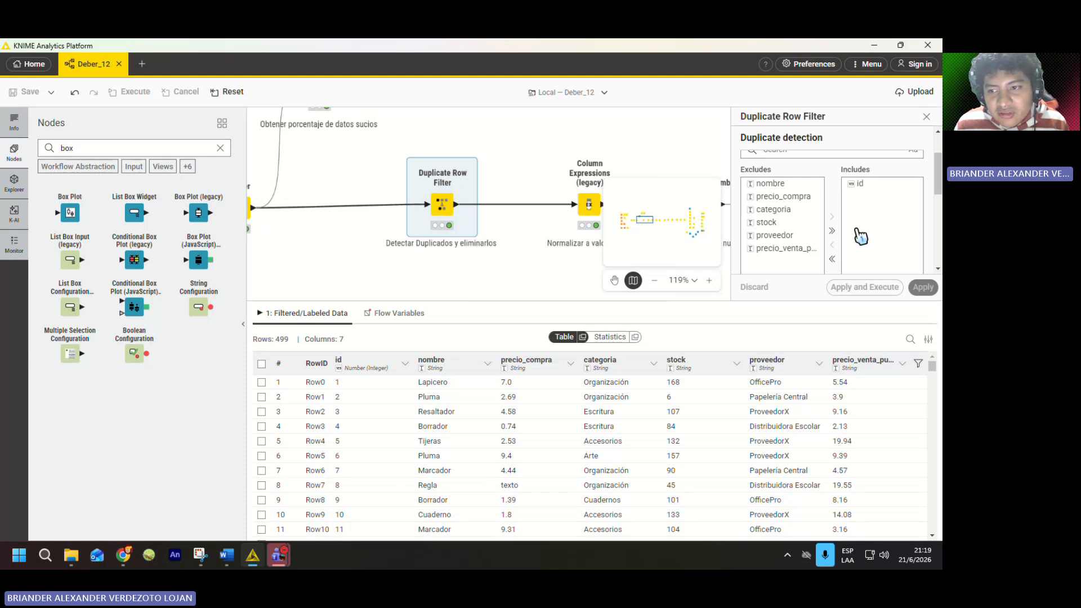
- Review the Duplicate Row Filter's duplicate handling settings, covering whether duplicates are removed or kept and which row is chosen
scroll(857, 234, down, 4)
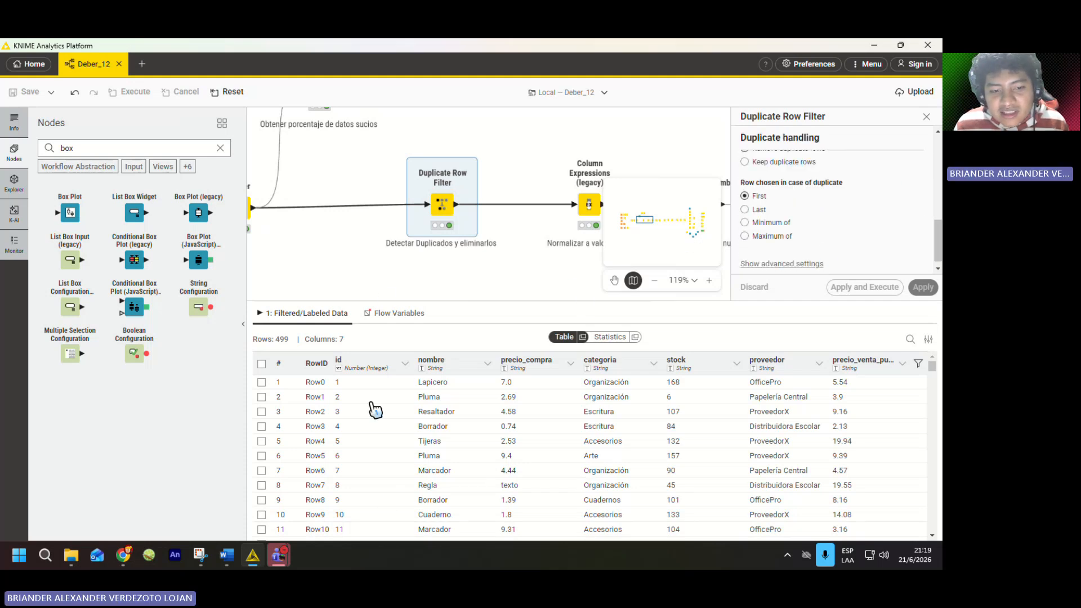
scroll(374, 225, down, 5)
scroll(439, 248, up, 3)
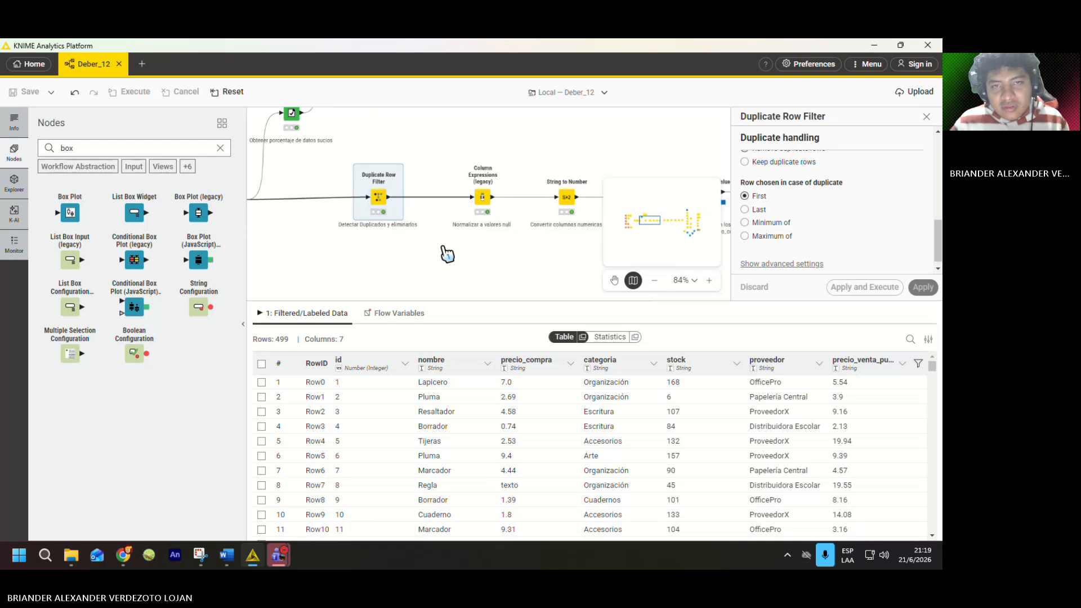
scroll(758, 225, down, 1)
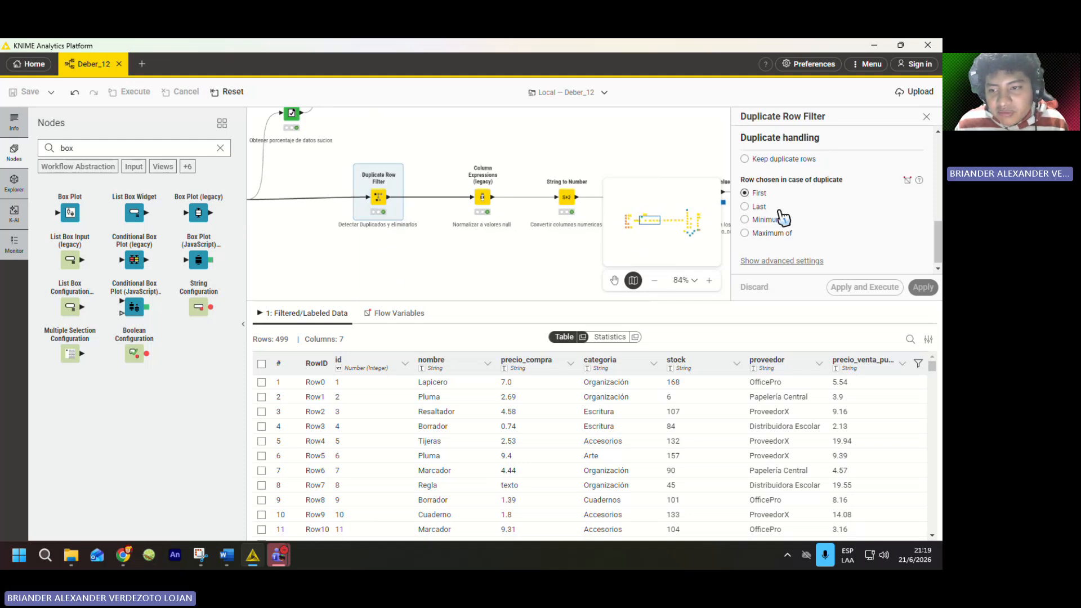
scroll(780, 230, up, 2)
scroll(768, 253, down, 2)
scroll(774, 225, up, 2)
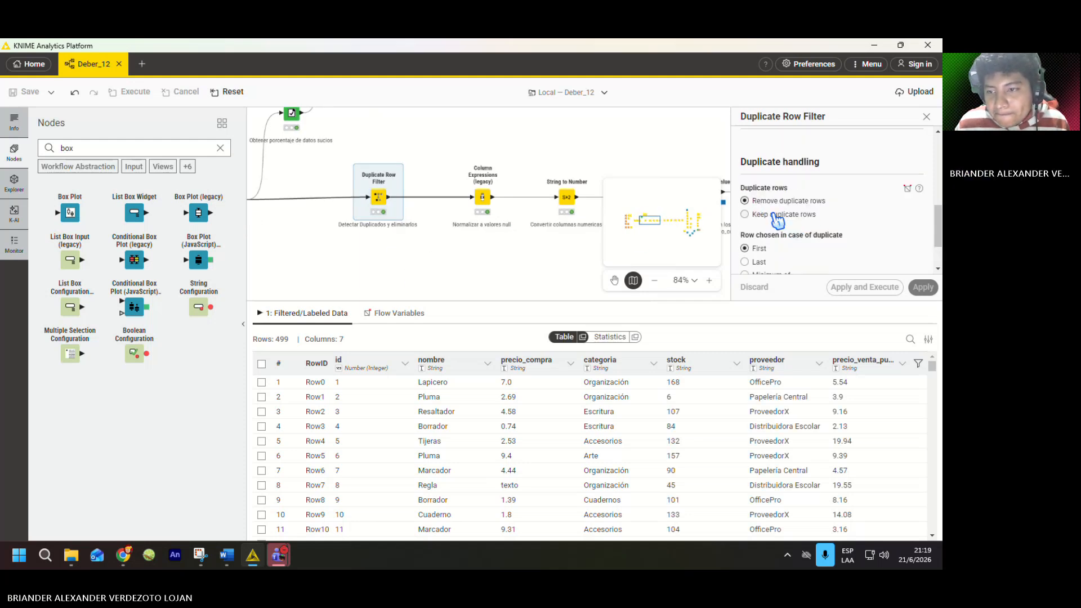
scroll(775, 219, down, 2)
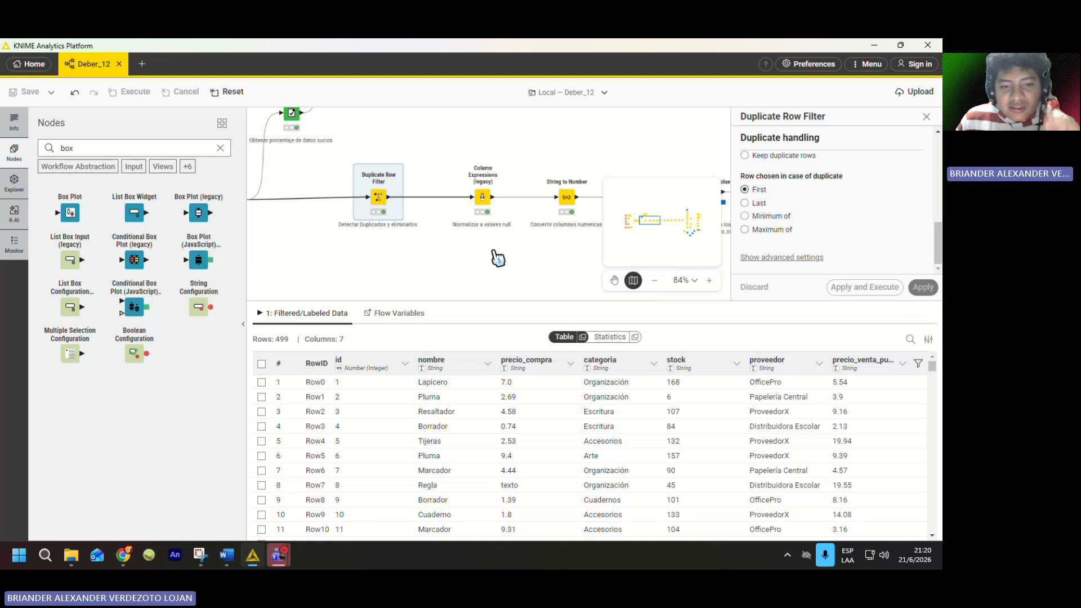
- Open the Column Expressions node labelled "Normalizar a valores null" and examine the full condition that turns invalid precio_compra values into null
scroll(526, 165, up, 3)
scroll(422, 202, down, 2)
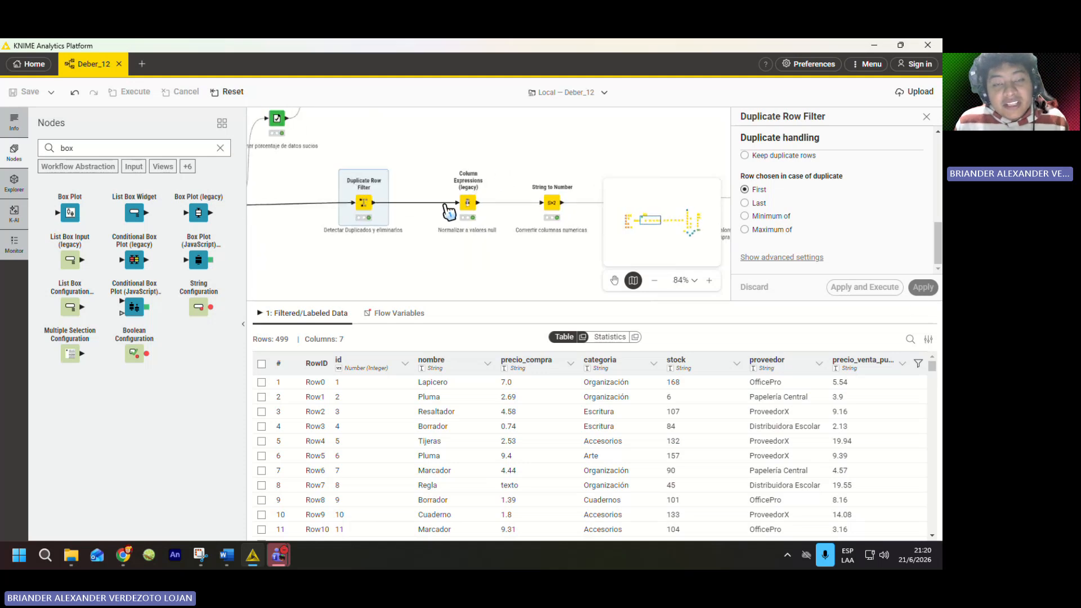
scroll(507, 217, up, 3)
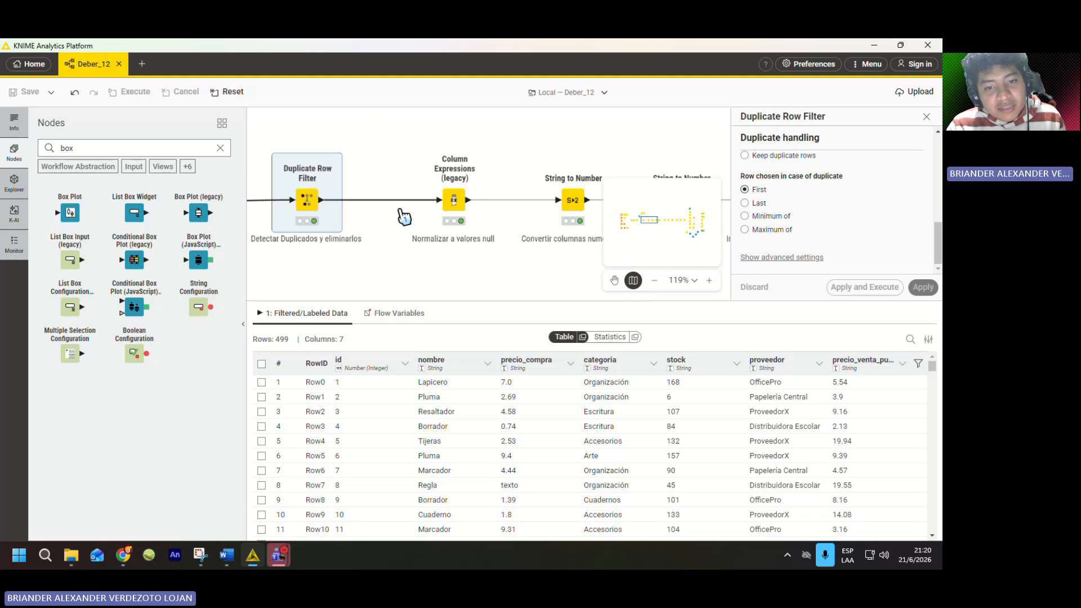
double_click(454, 200)
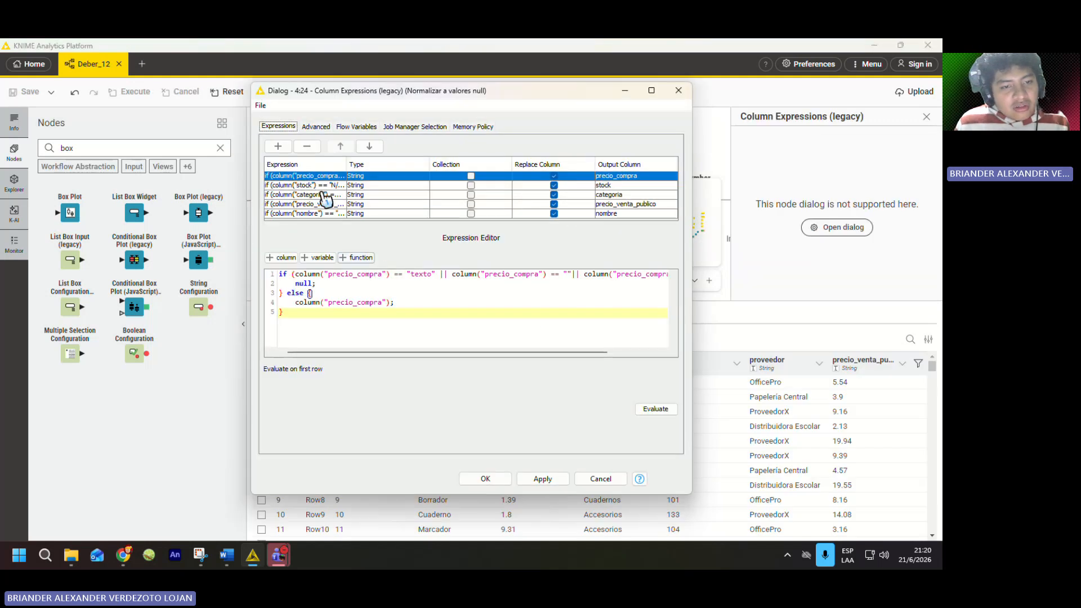
click(403, 303)
click(325, 284)
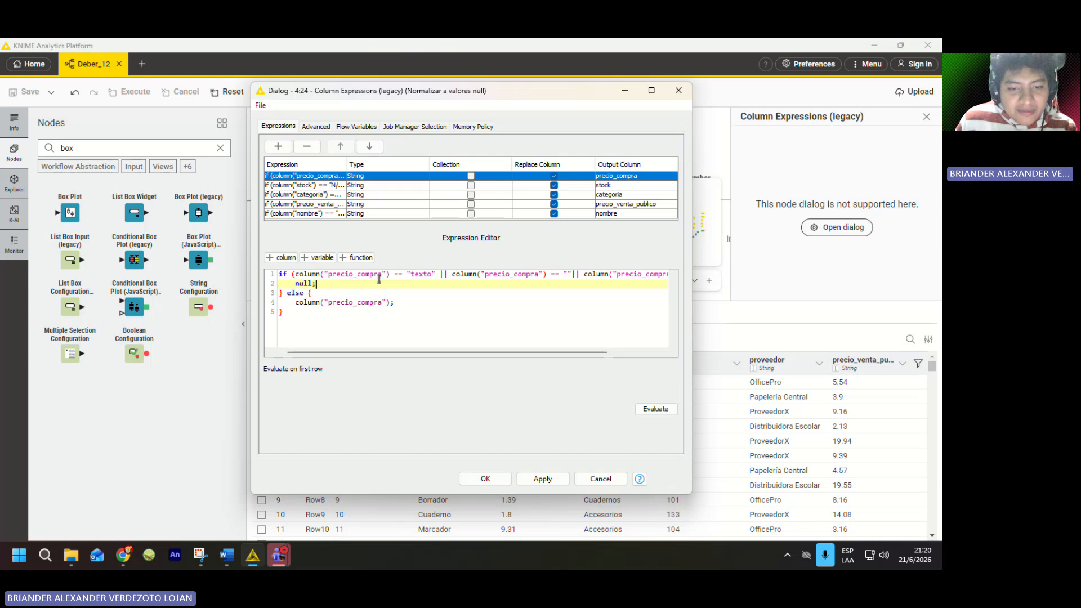
click(351, 276)
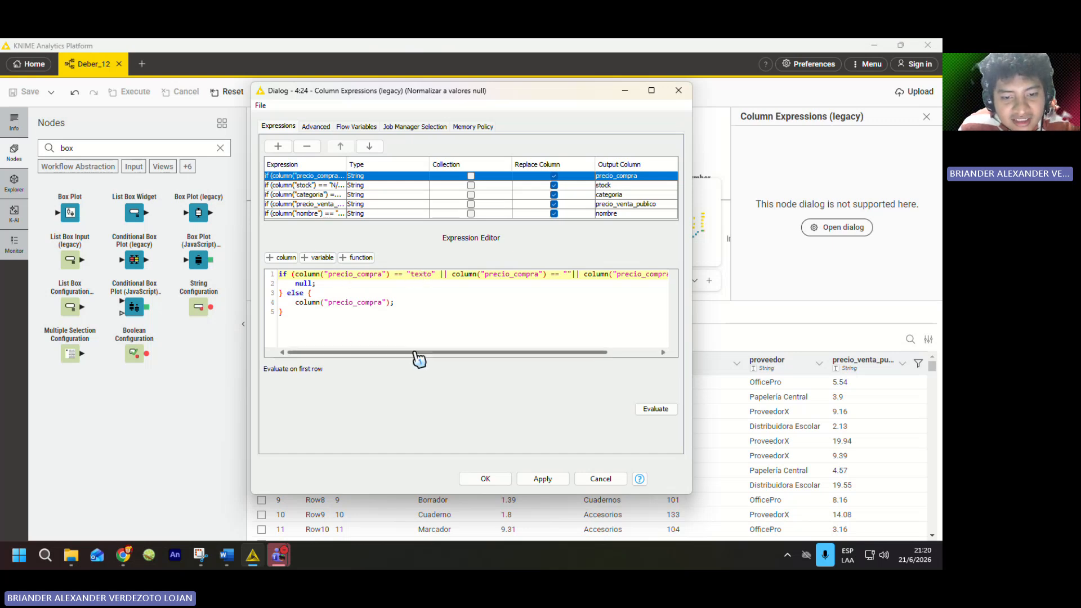
drag(417, 354, 468, 353)
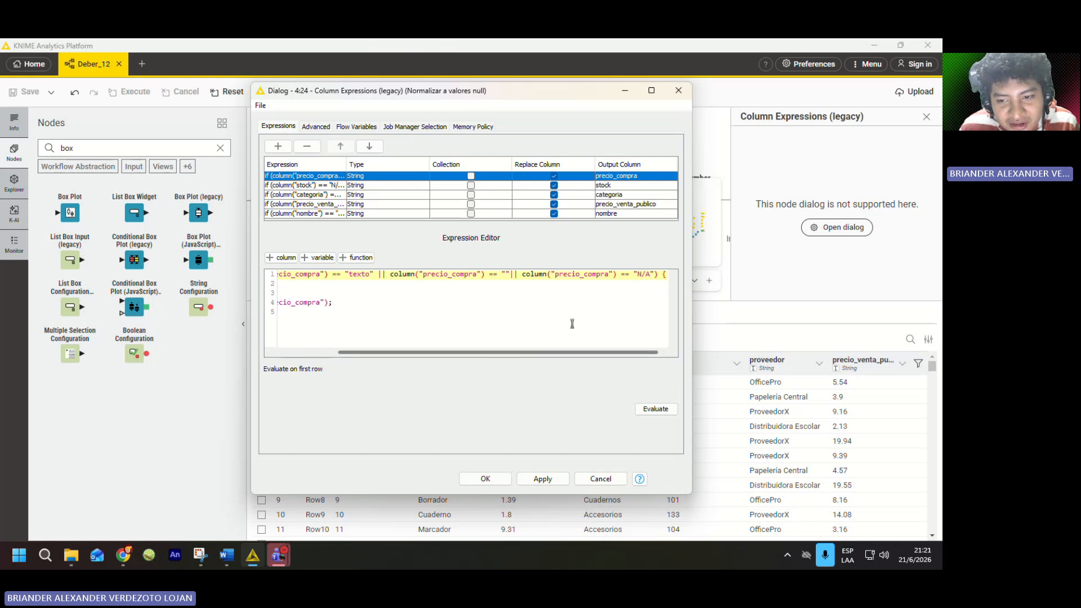
scroll(535, 359, left, 5)
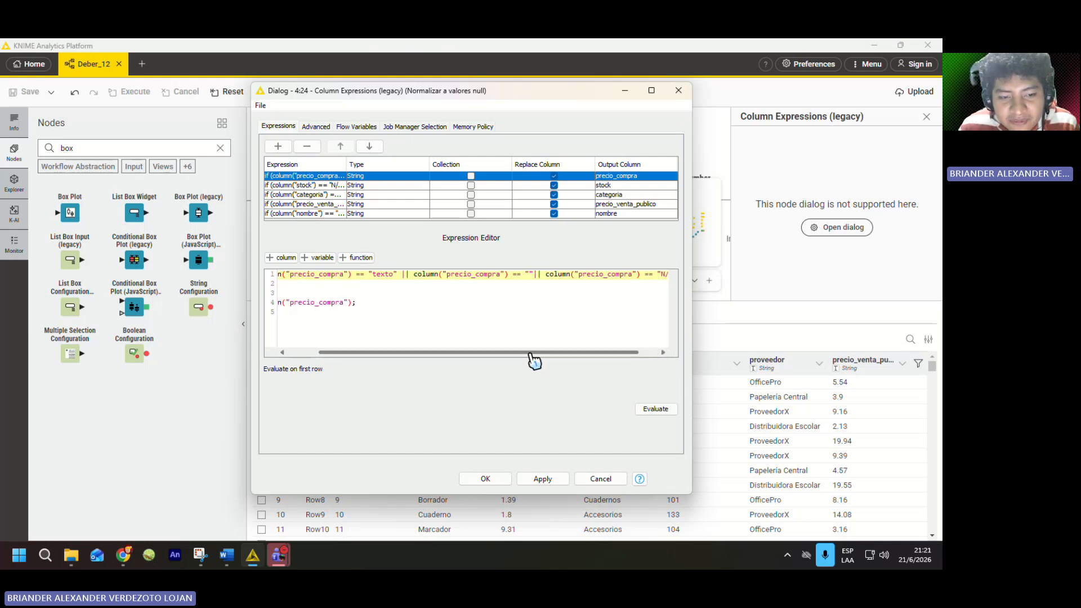
click(325, 284)
click(325, 284)
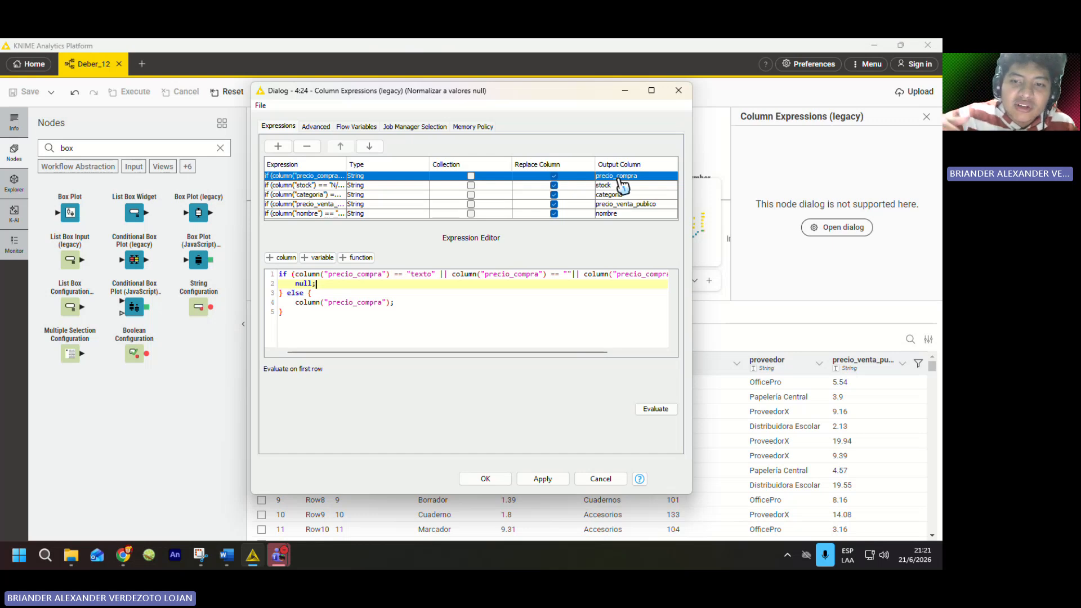
- Examine the null-normalizing expression for the stock column and close the Column Expressions configuration without changes
click(304, 185)
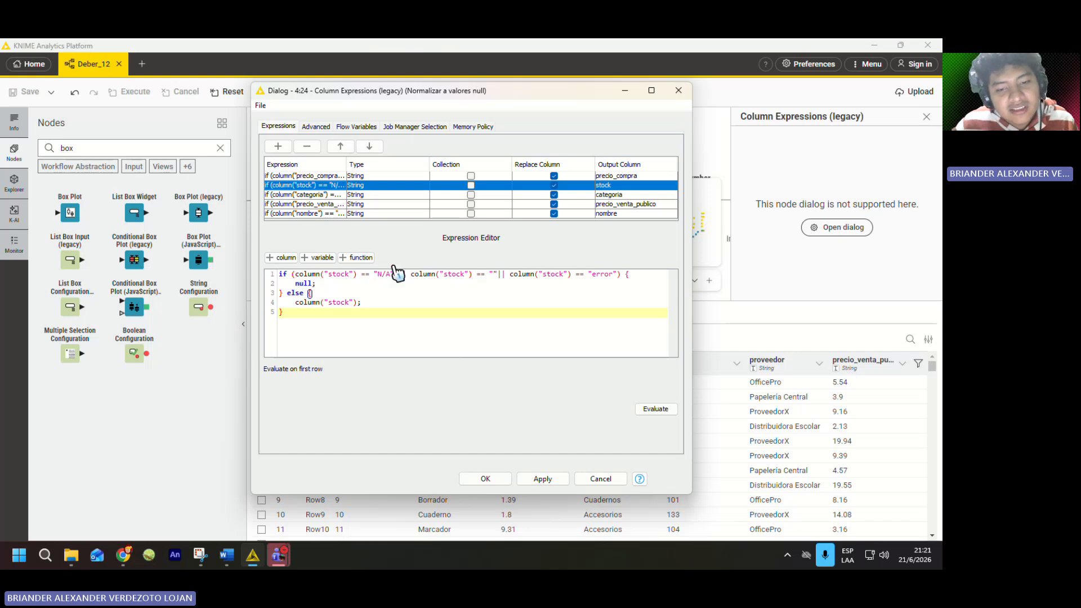
click(326, 284)
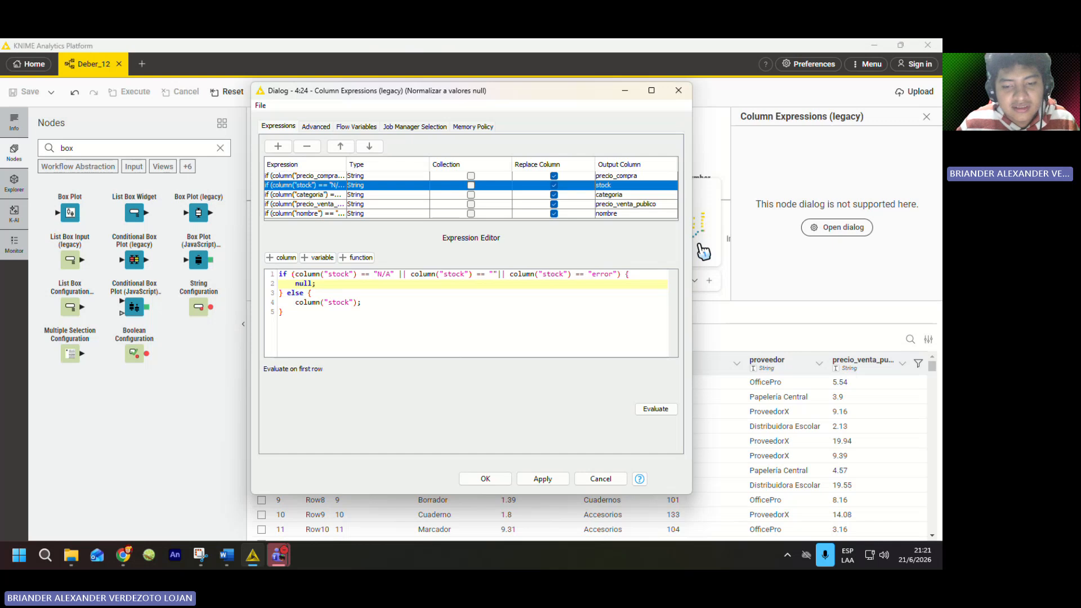
click(487, 479)
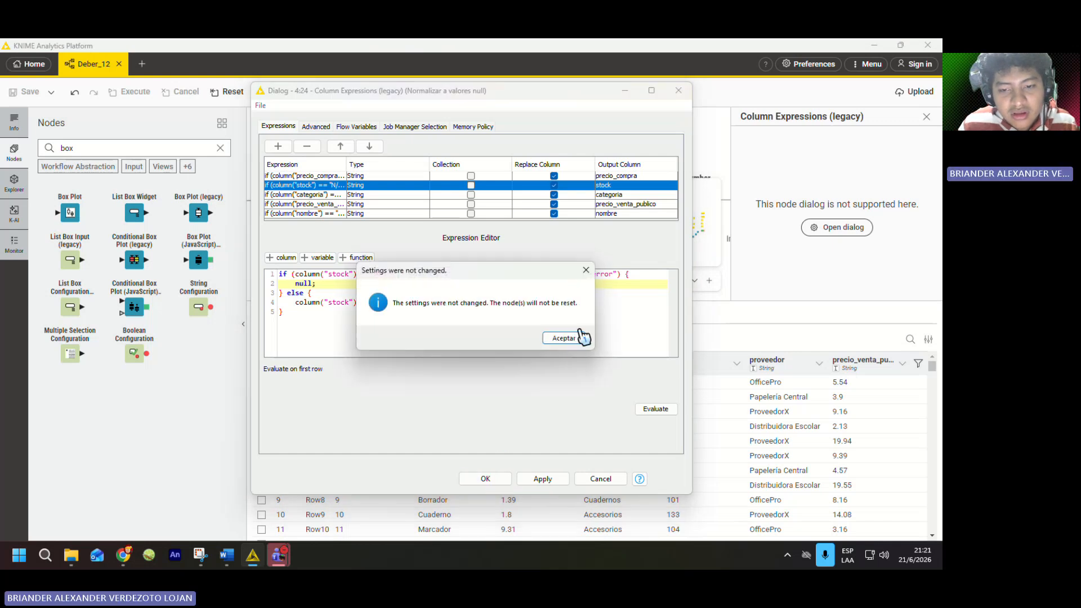
click(581, 339)
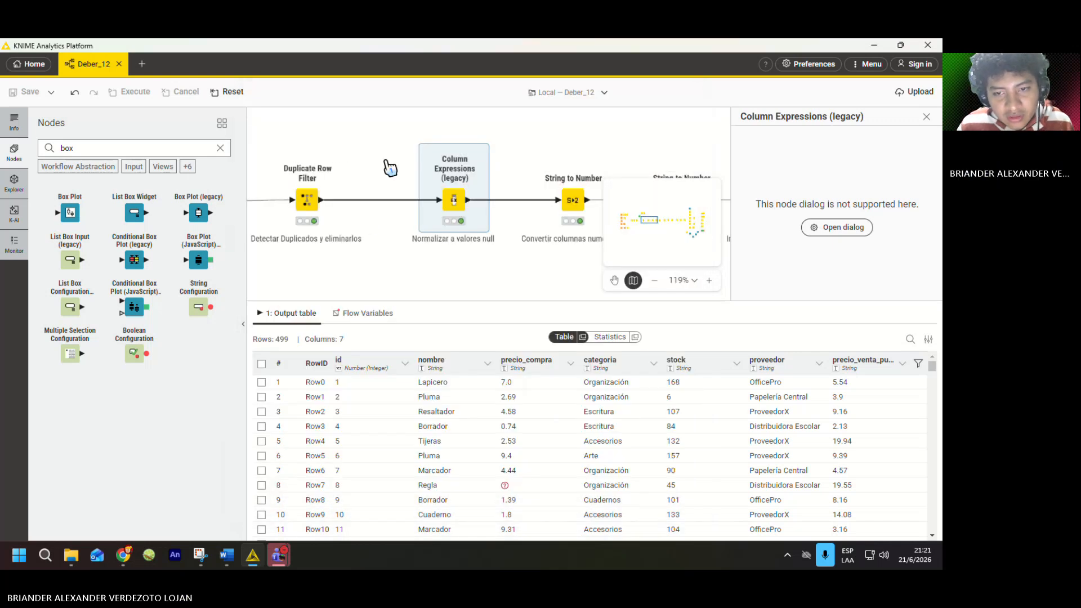
- Look through the Column Expressions output table for missing values in the nombre, precio_compra and categoria columns
scroll(394, 169, down, 8)
scroll(436, 170, up, 8)
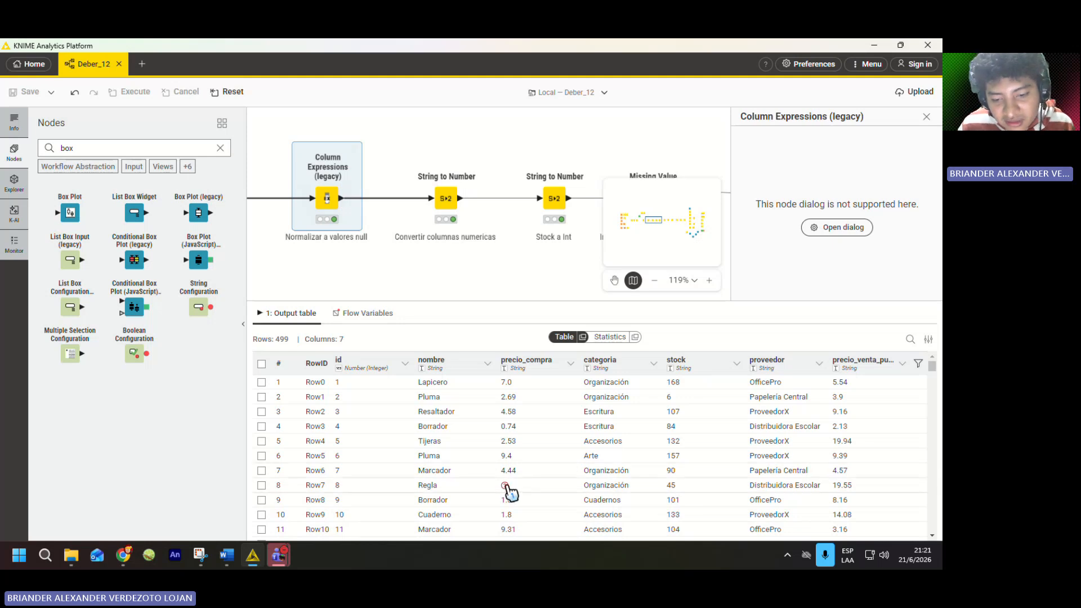
scroll(924, 456, down, 1)
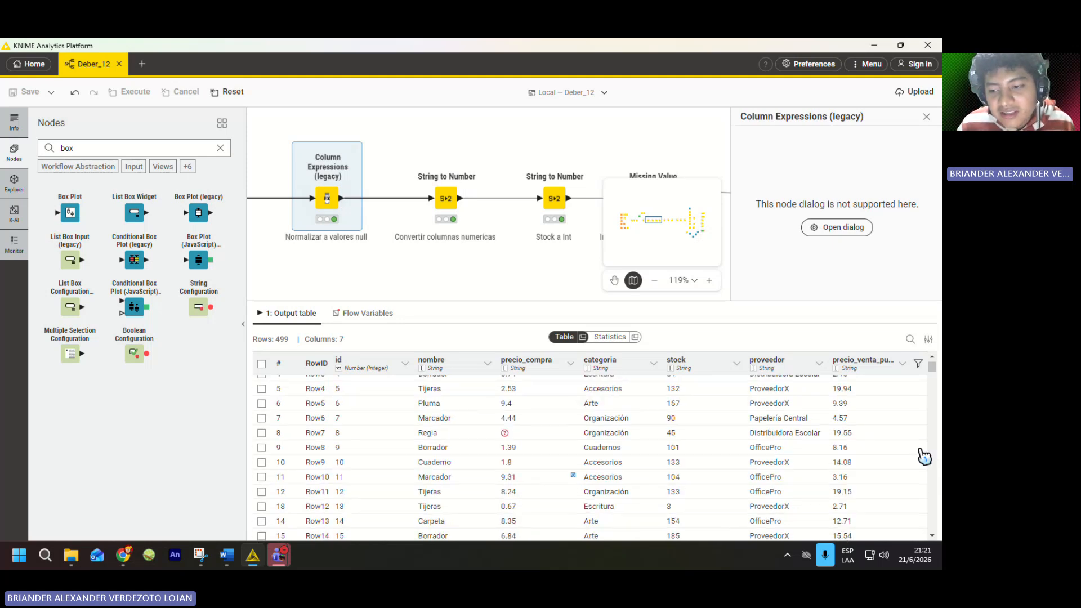
scroll(924, 456, down, 5)
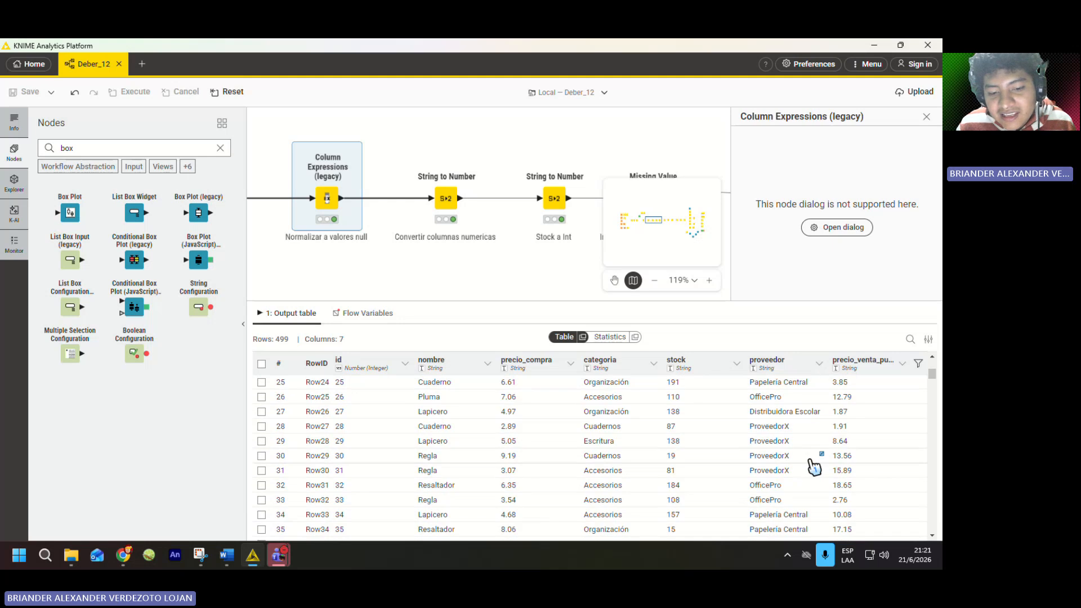
scroll(813, 466, up, 2)
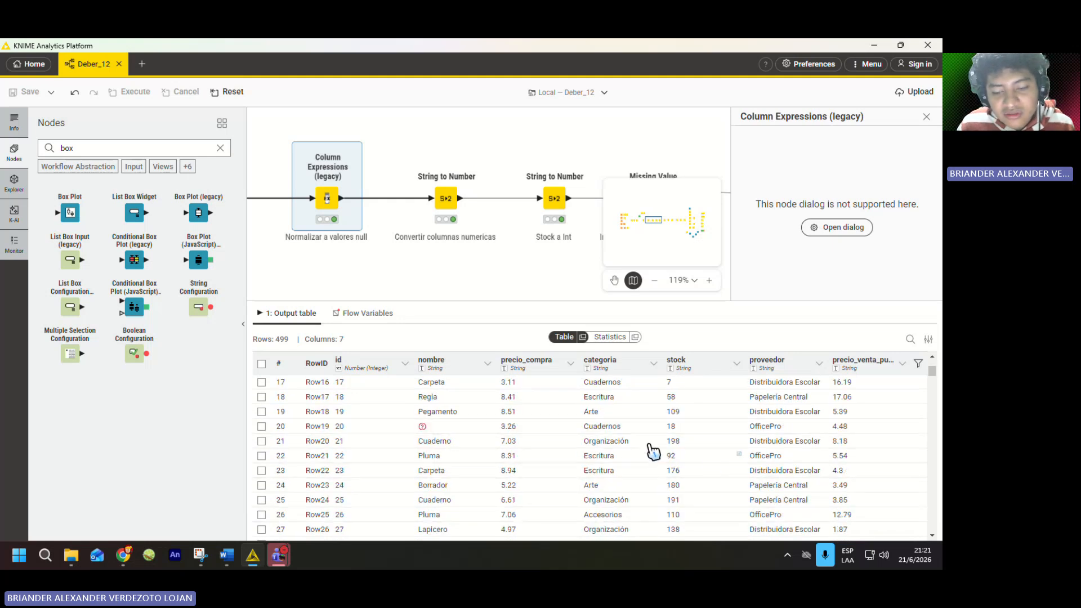
scroll(631, 449, down, 3)
scroll(630, 448, down, 6)
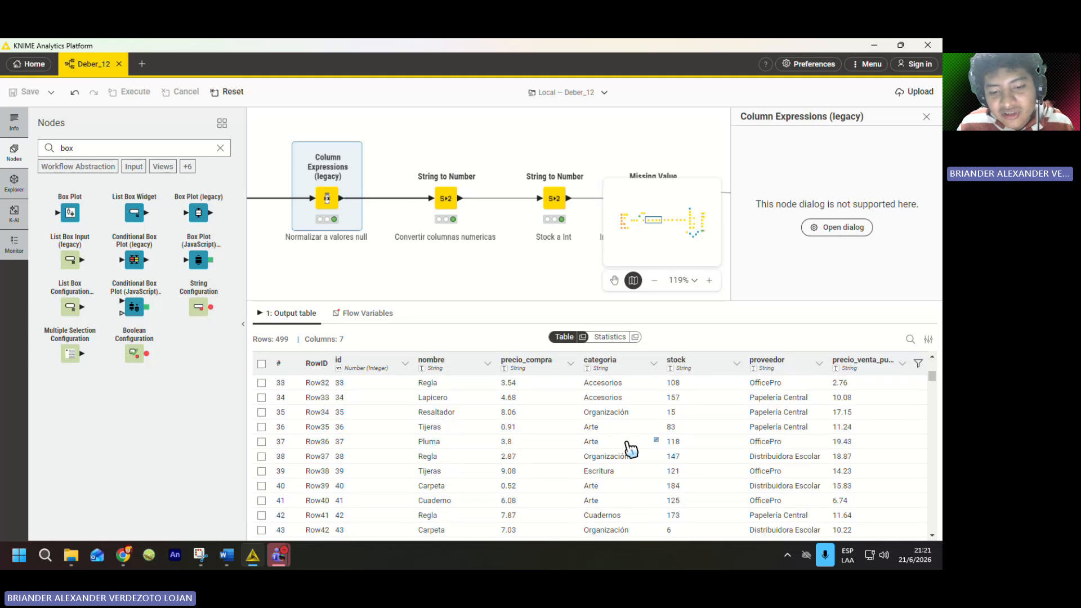
scroll(537, 453, down, 2)
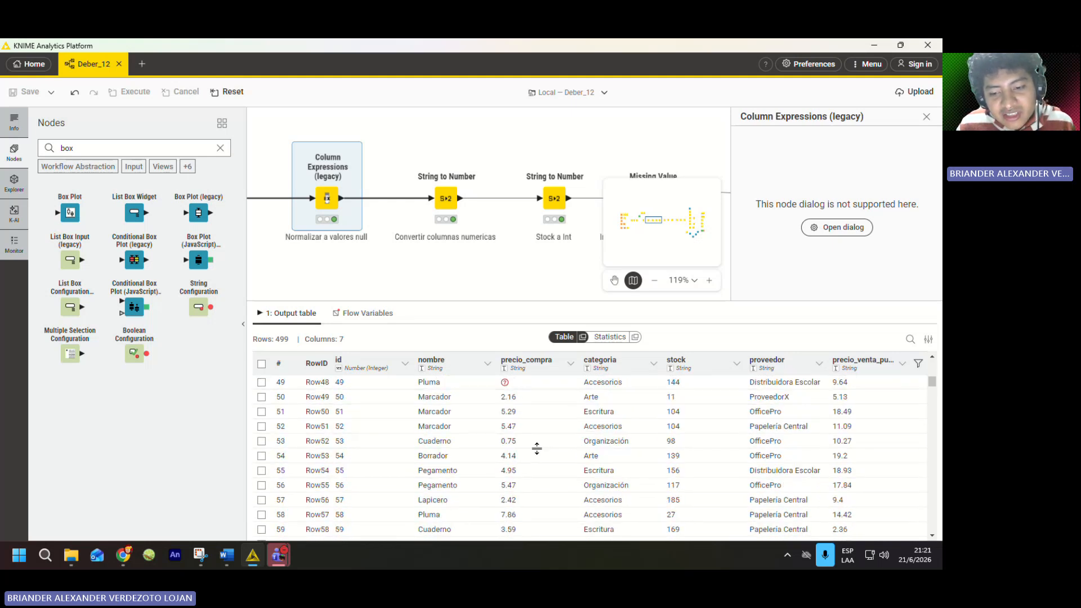
scroll(537, 449, up, 2)
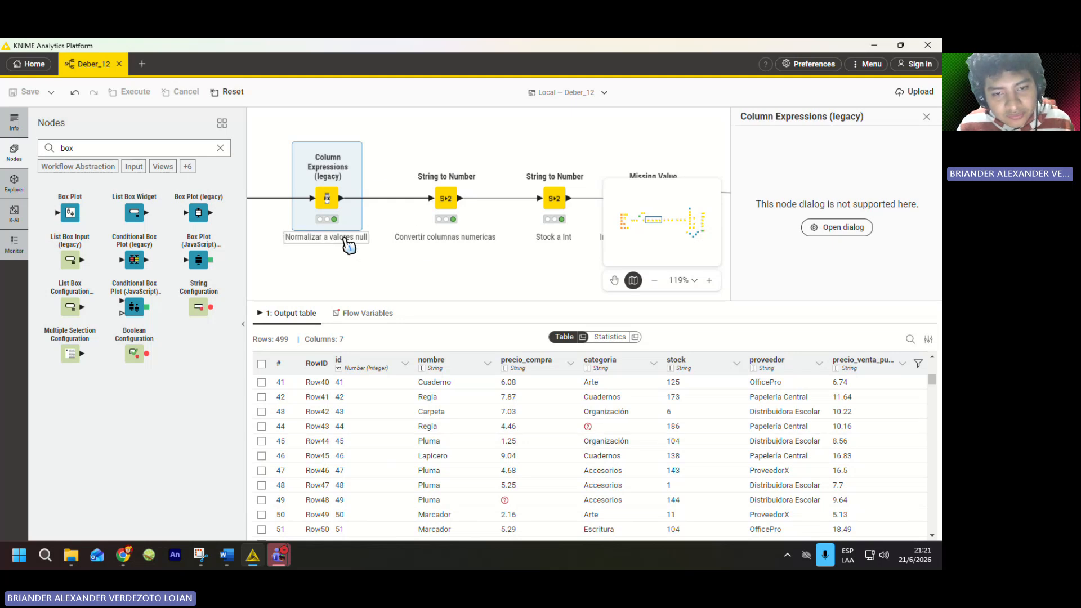
- Select the String to Number node labelled "Convertir columnas numericas" and compare its place in the workflow with the earlier Column Auto Type Cast node
scroll(386, 214, down, 2)
scroll(388, 217, up, 3)
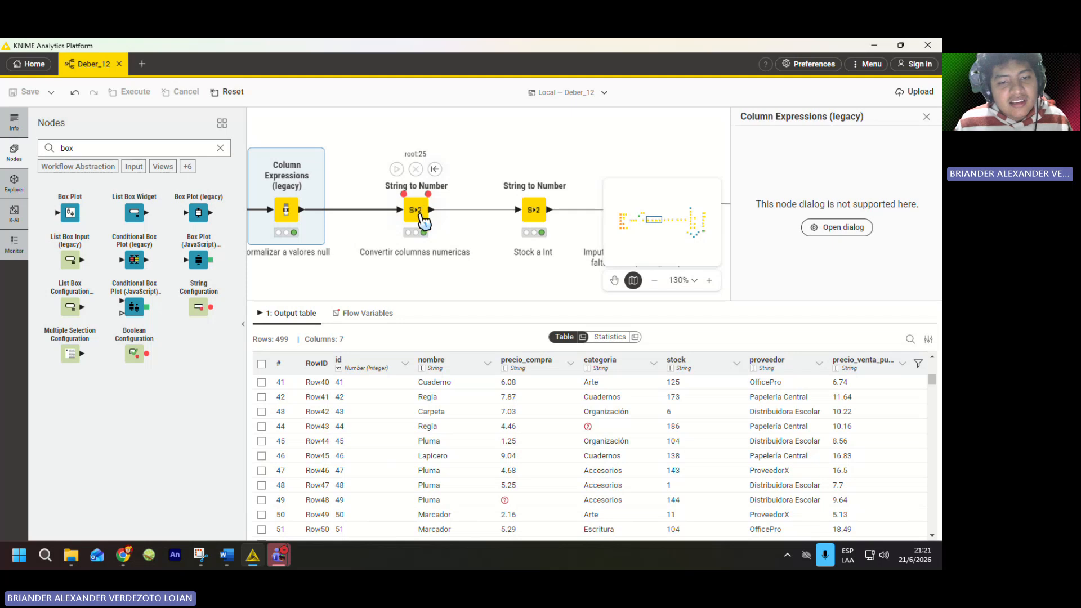
click(416, 228)
scroll(507, 243, down, 8)
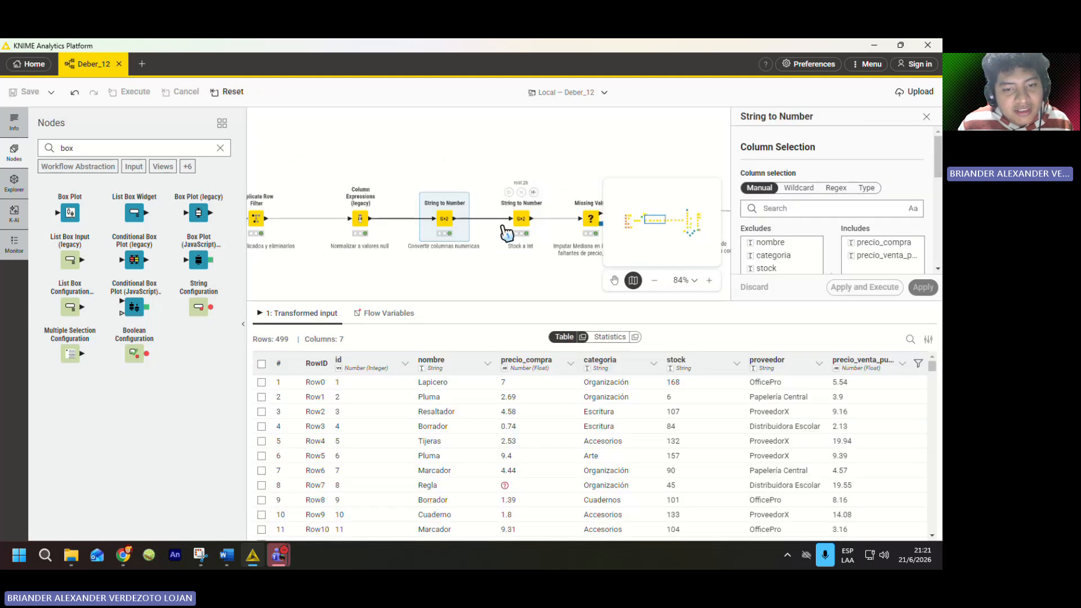
scroll(315, 220, up, 9)
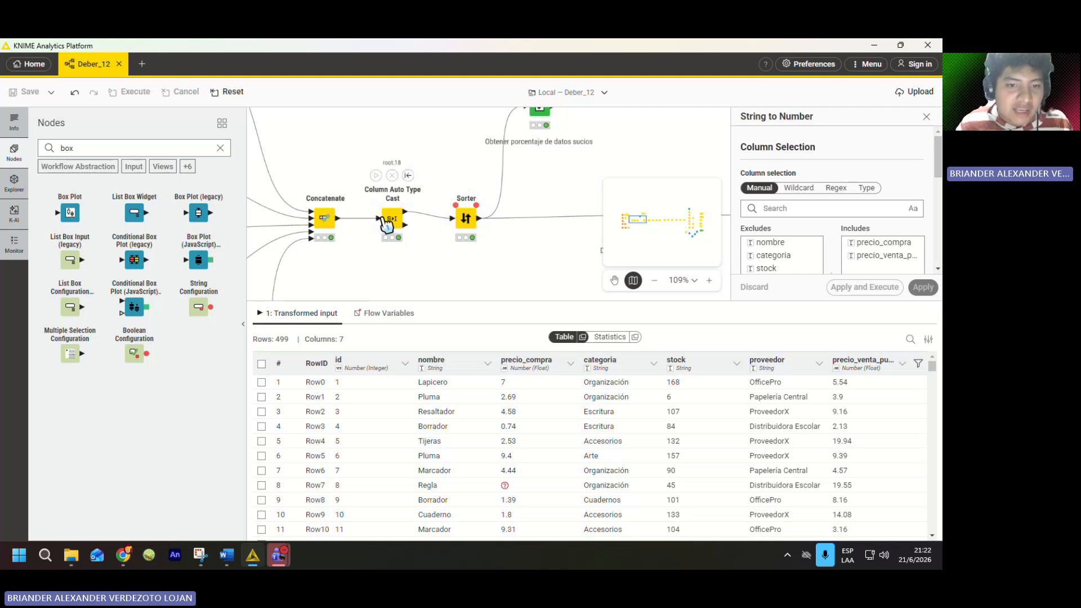
scroll(369, 214, down, 10)
scroll(495, 213, up, 10)
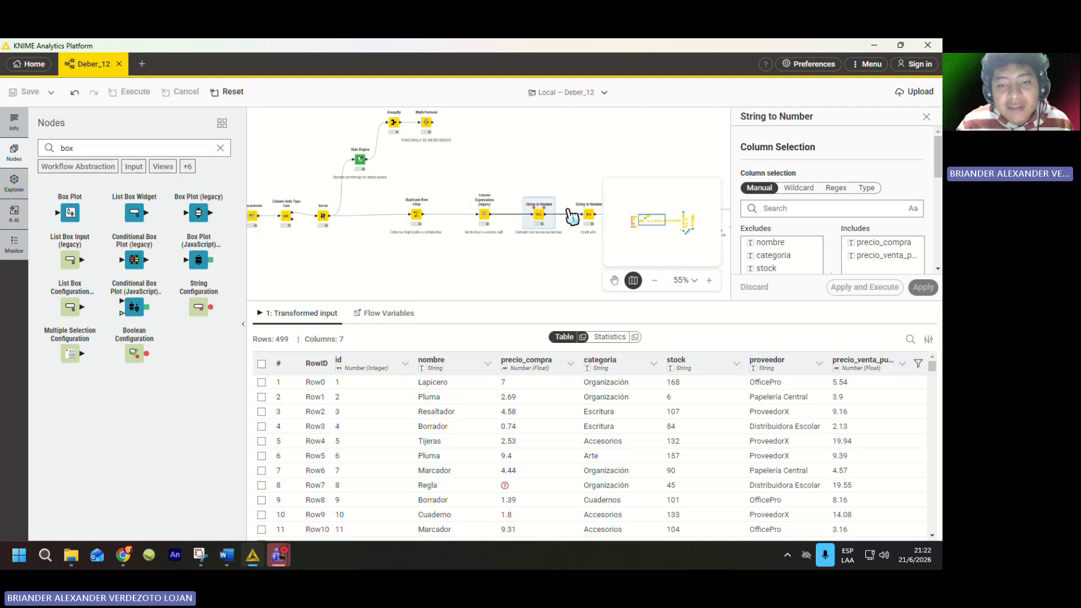
scroll(422, 226, down, 4)
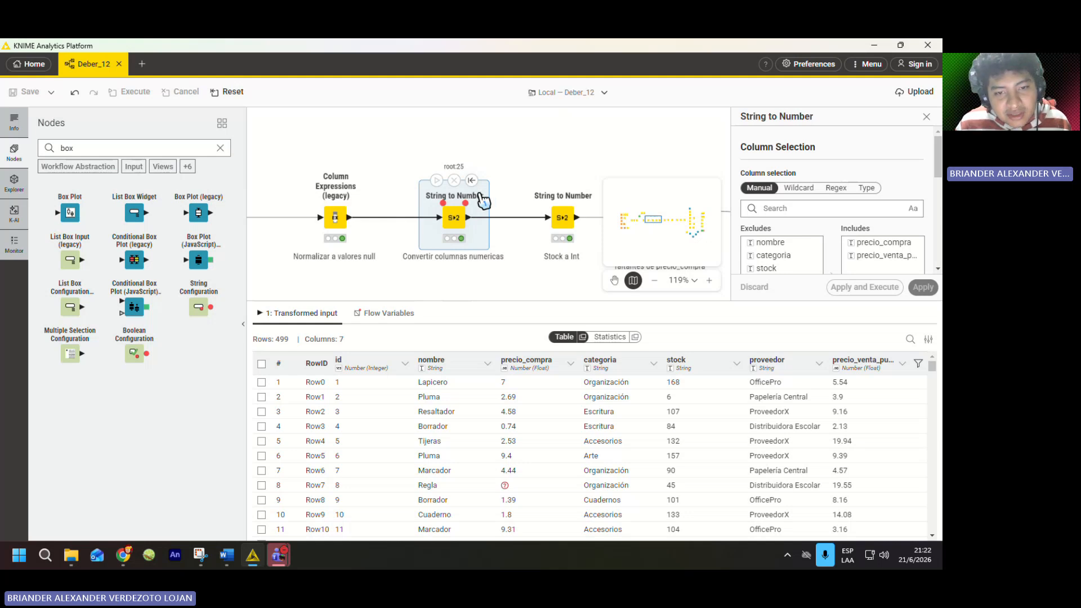
- Review which columns the first String to Number node includes and excludes, along with its parsing options
scroll(428, 225, down, 3)
scroll(416, 217, up, 2)
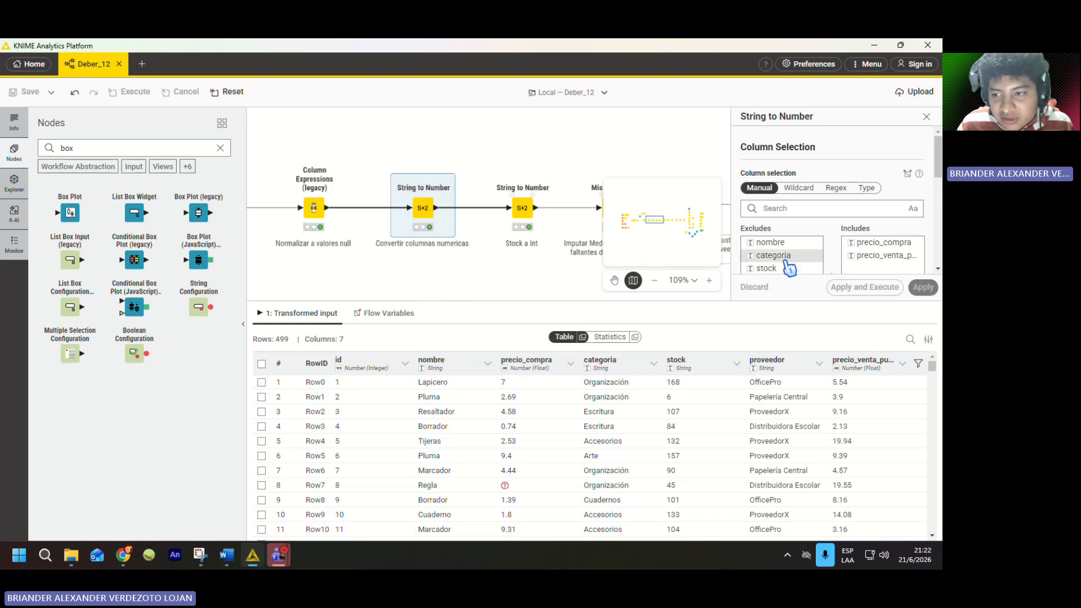
scroll(811, 243, down, 1)
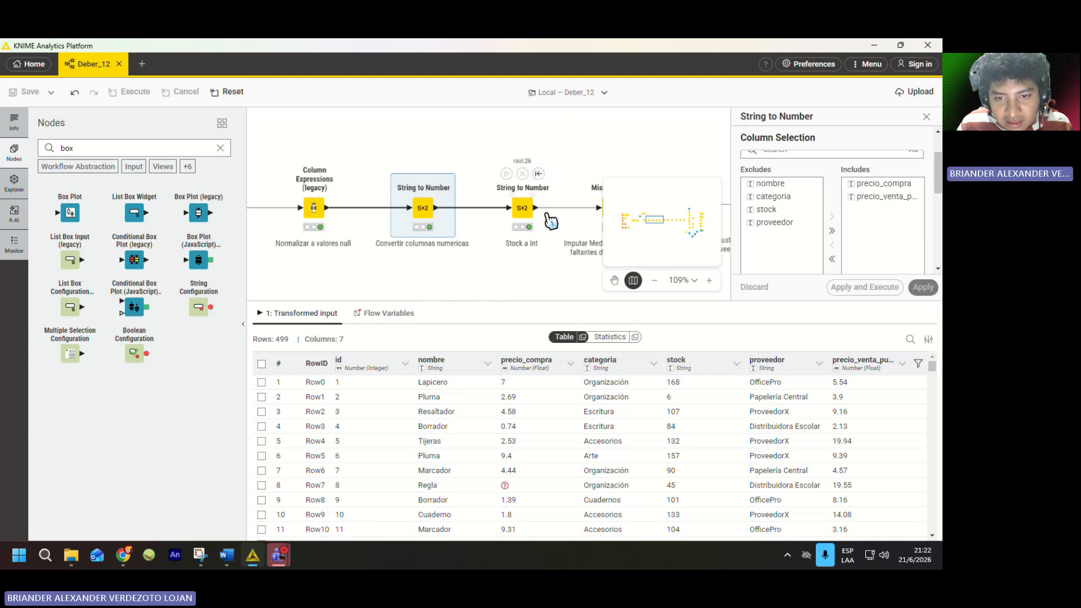
scroll(905, 222, up, 2)
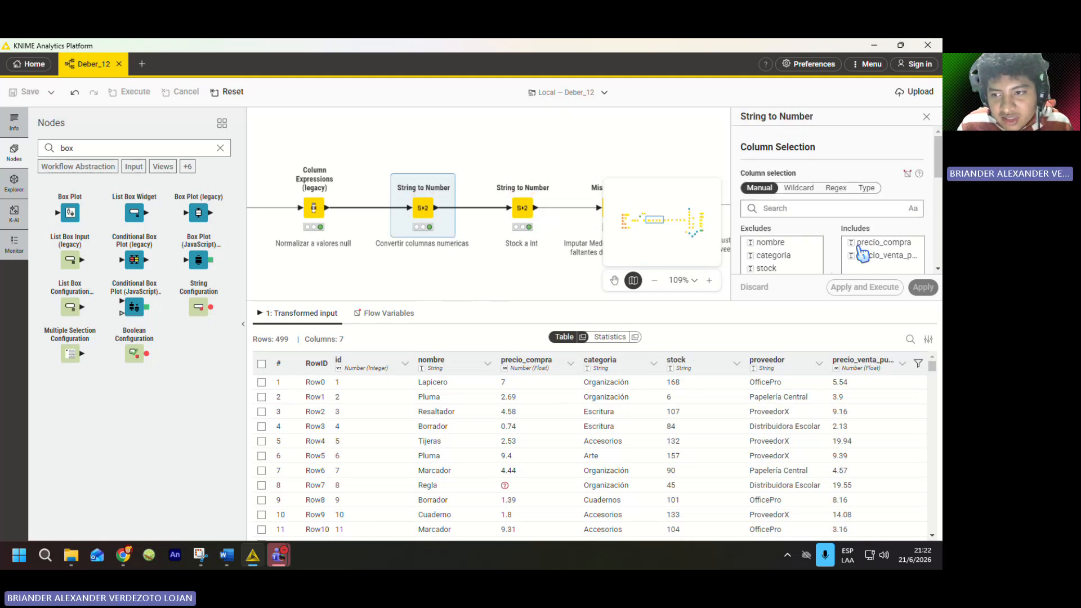
scroll(796, 231, down, 5)
scroll(795, 242, up, 2)
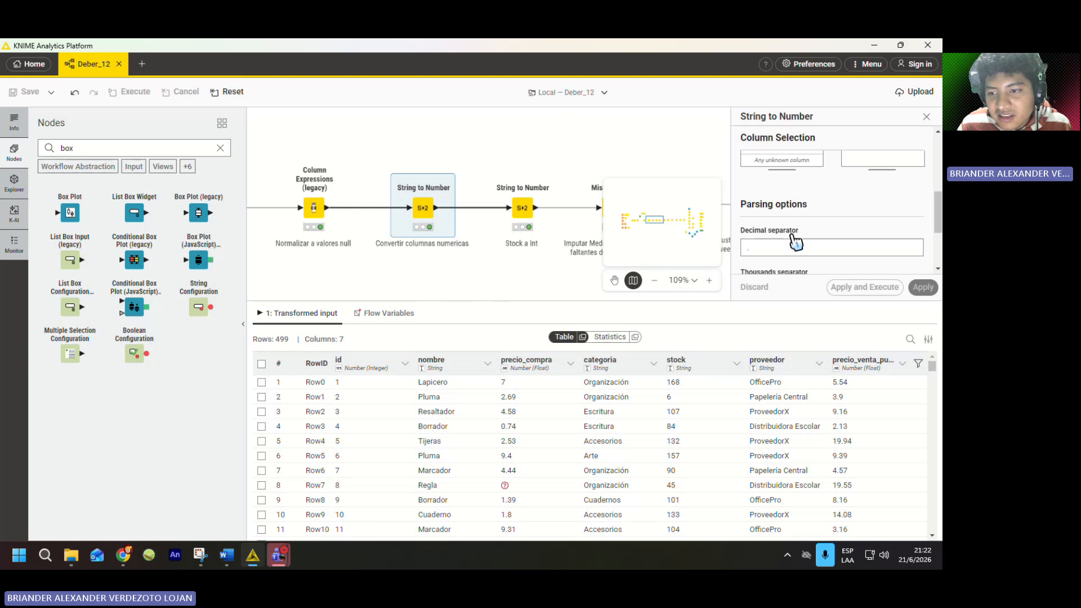
scroll(796, 242, down, 3)
- Open the String to Number node labelled "Stock a Int" and review its column selection and parsing type
click(528, 215)
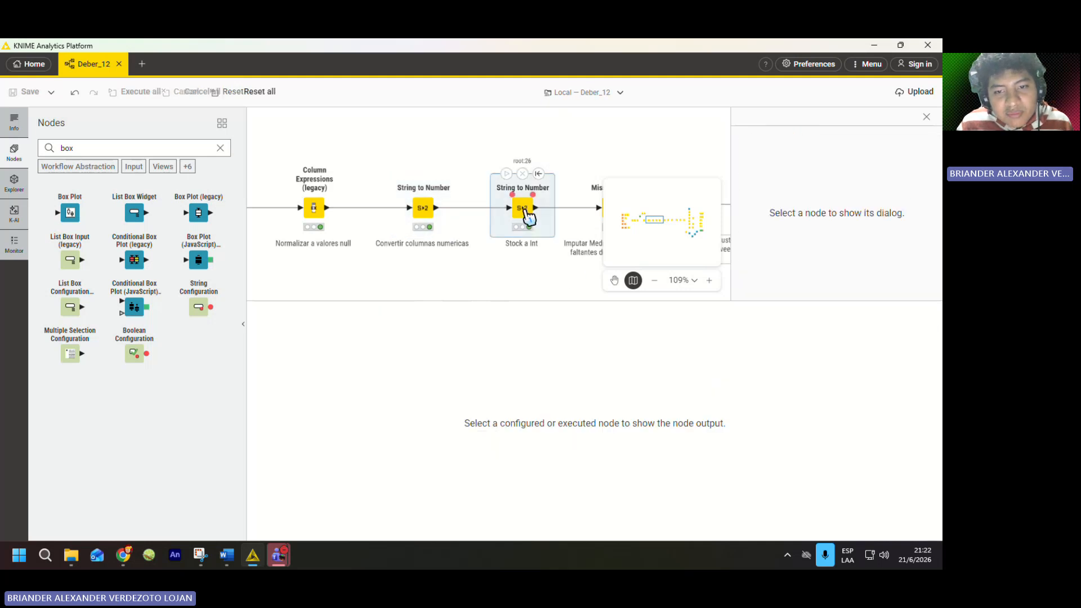
scroll(414, 223, down, 5)
scroll(493, 223, up, 7)
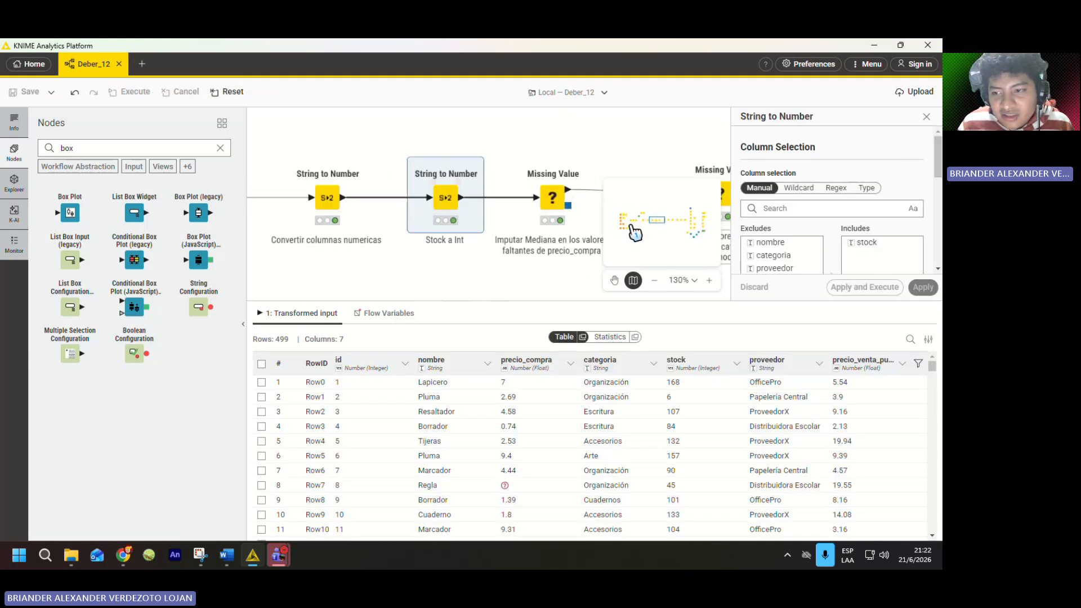
scroll(878, 253, down, 5)
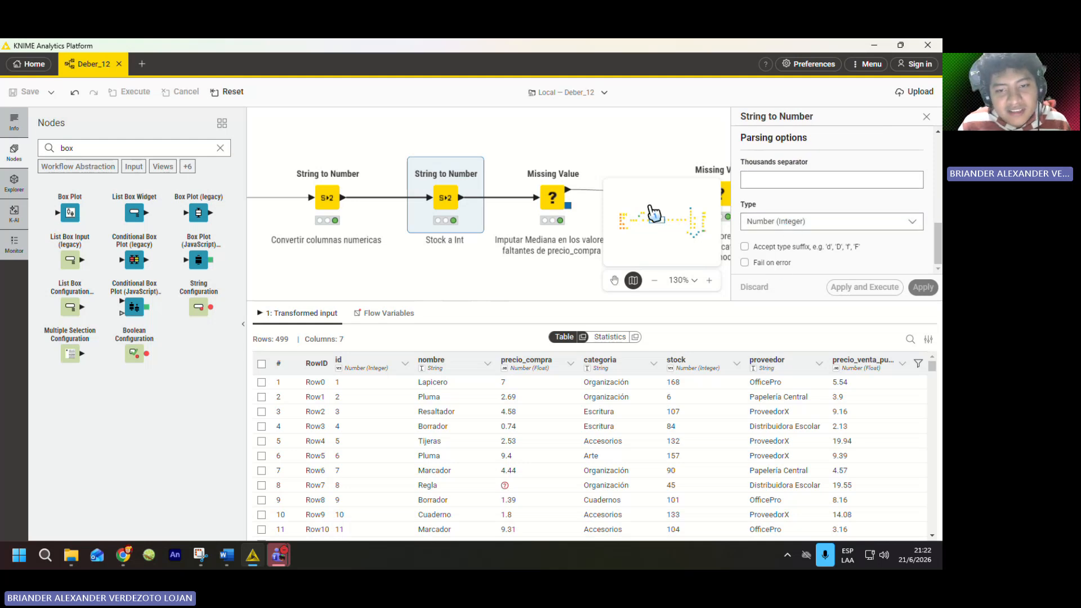
- Select the Missing Value node labelled "Imputar Mediana en los valores faltantes de precio_compra" and review its column treatment
scroll(385, 223, down, 4)
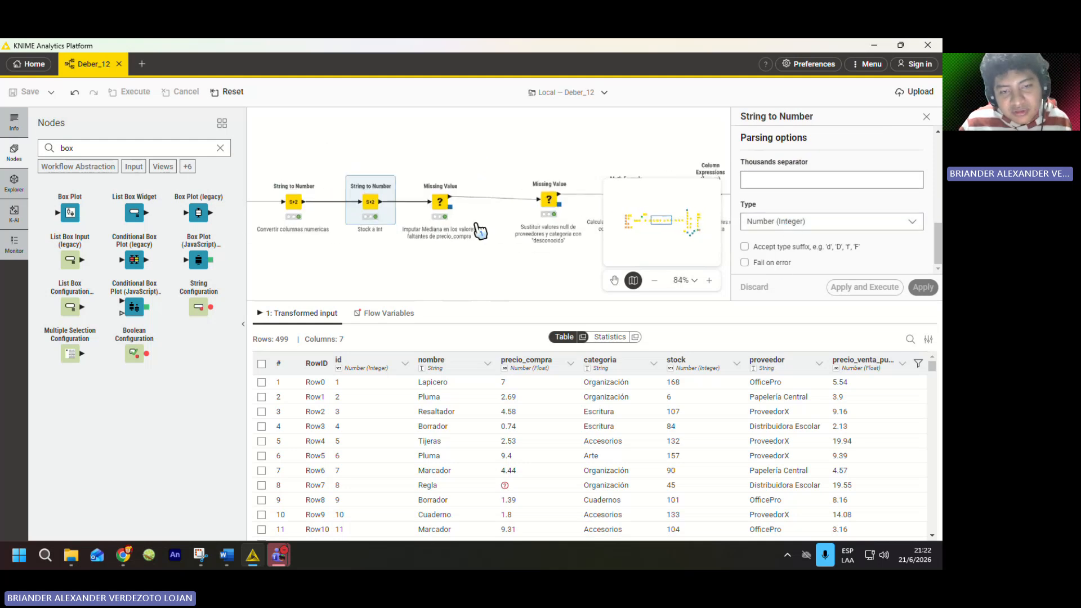
scroll(477, 224, up, 5)
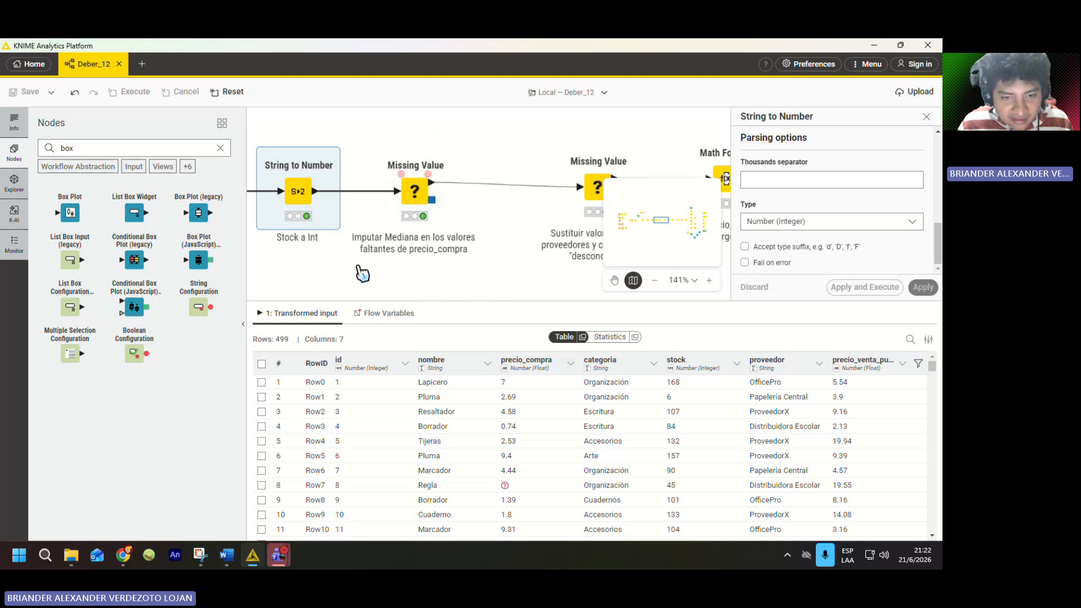
mouse_move(407, 167)
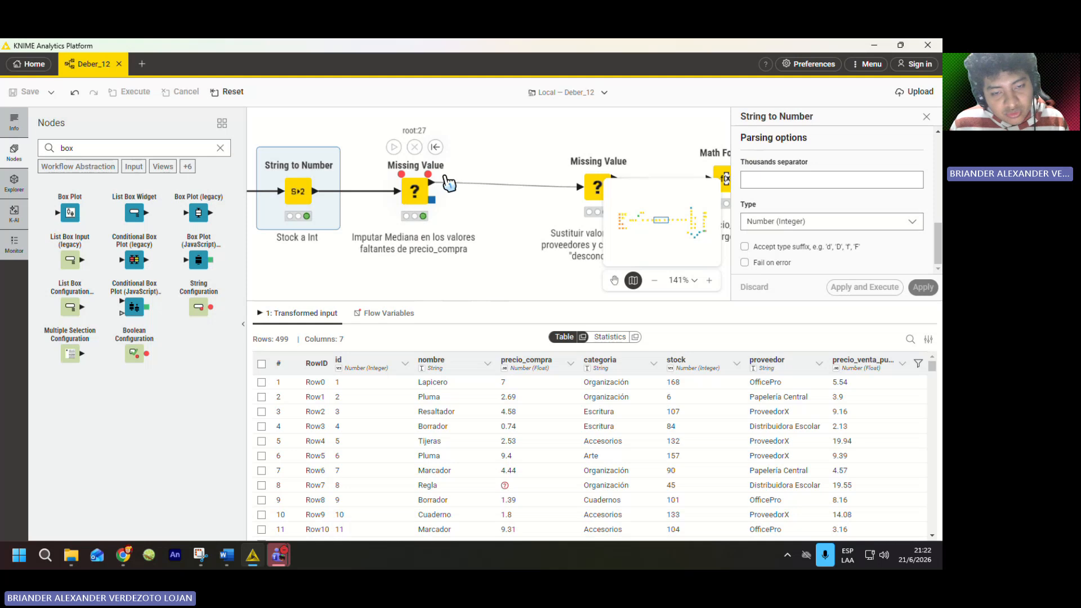
scroll(463, 195, up, 2)
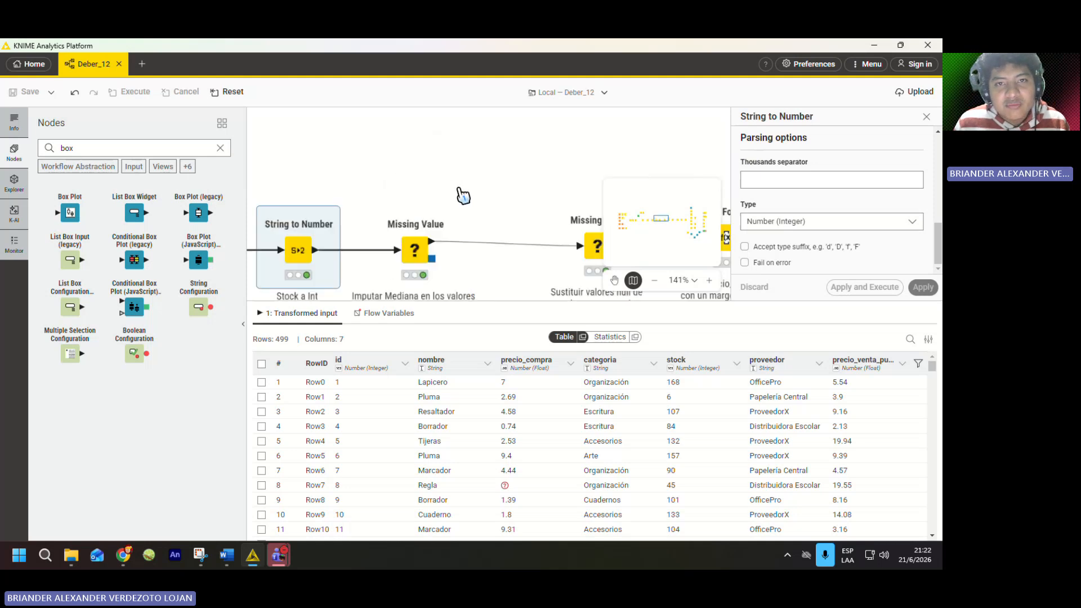
scroll(463, 195, down, 2)
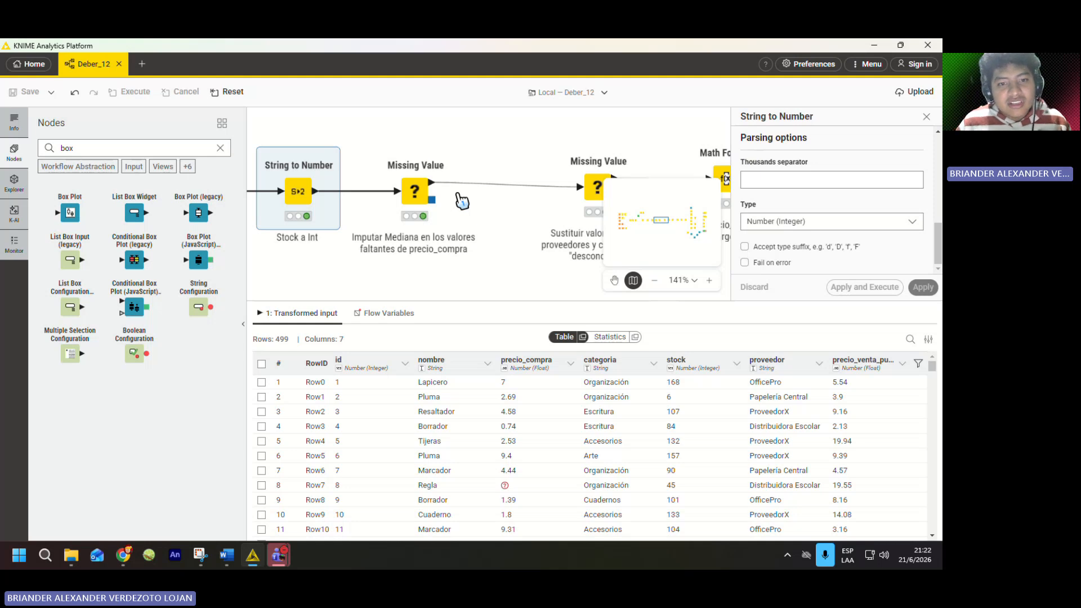
click(415, 188)
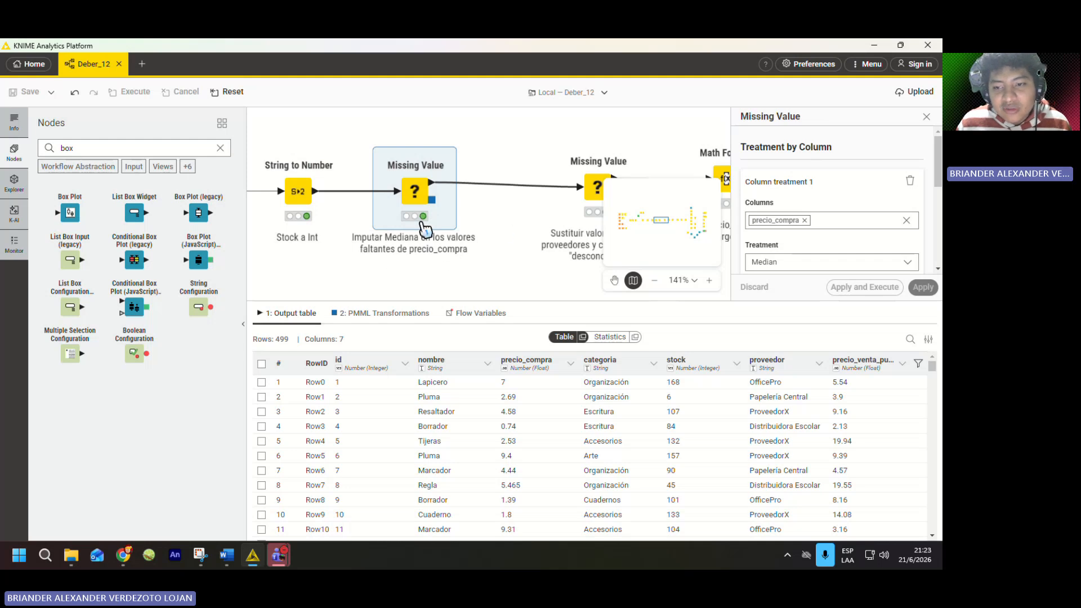
scroll(847, 207, down, 2)
scroll(845, 208, up, 2)
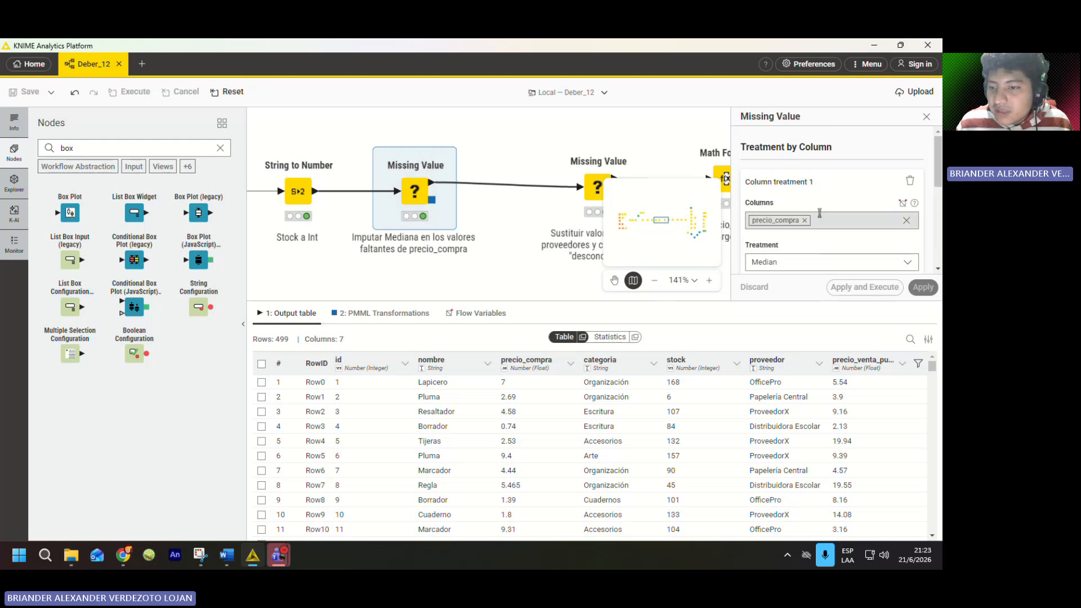
scroll(825, 211, down, 3)
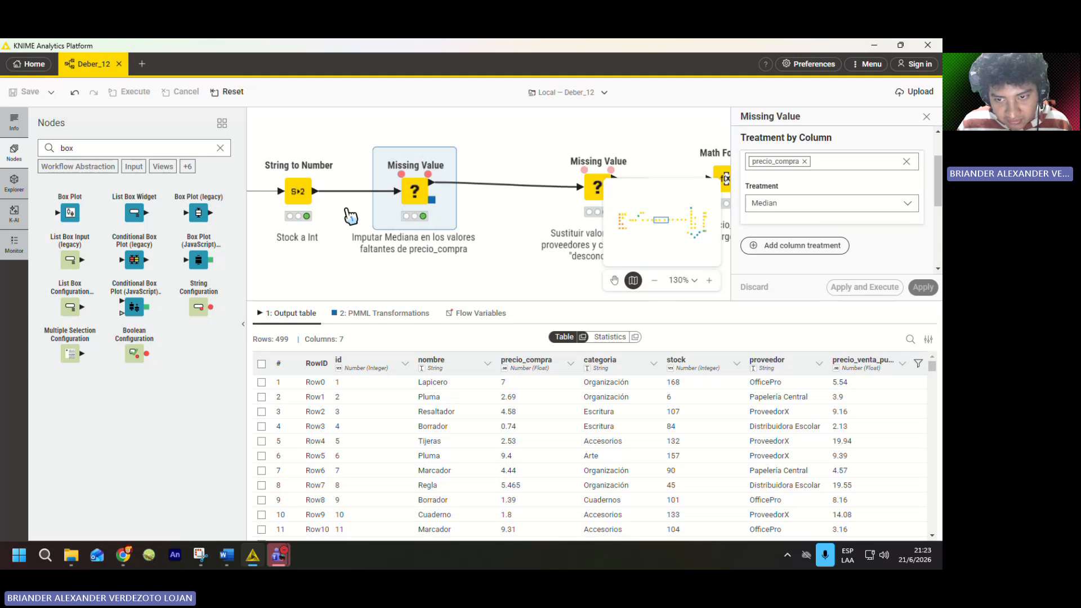
- Examine the median imputation node's remaining settings, covering both its treatment by column and its treatment by data type
scroll(394, 211, down, 4)
scroll(397, 213, up, 2)
scroll(394, 217, up, 2)
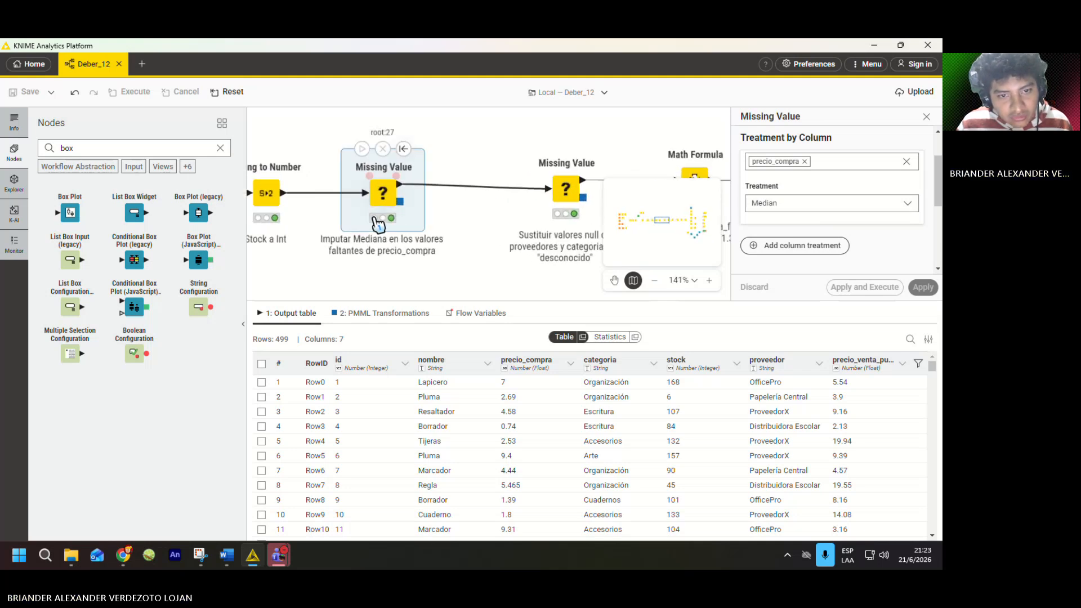
scroll(430, 211, down, 1)
scroll(430, 210, up, 2)
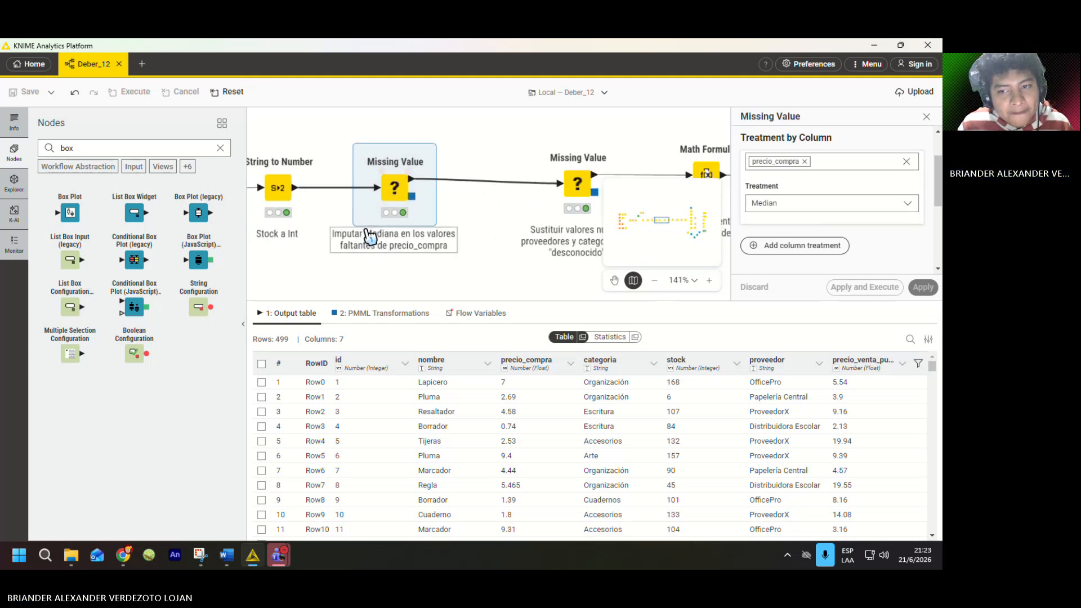
scroll(793, 207, up, 1)
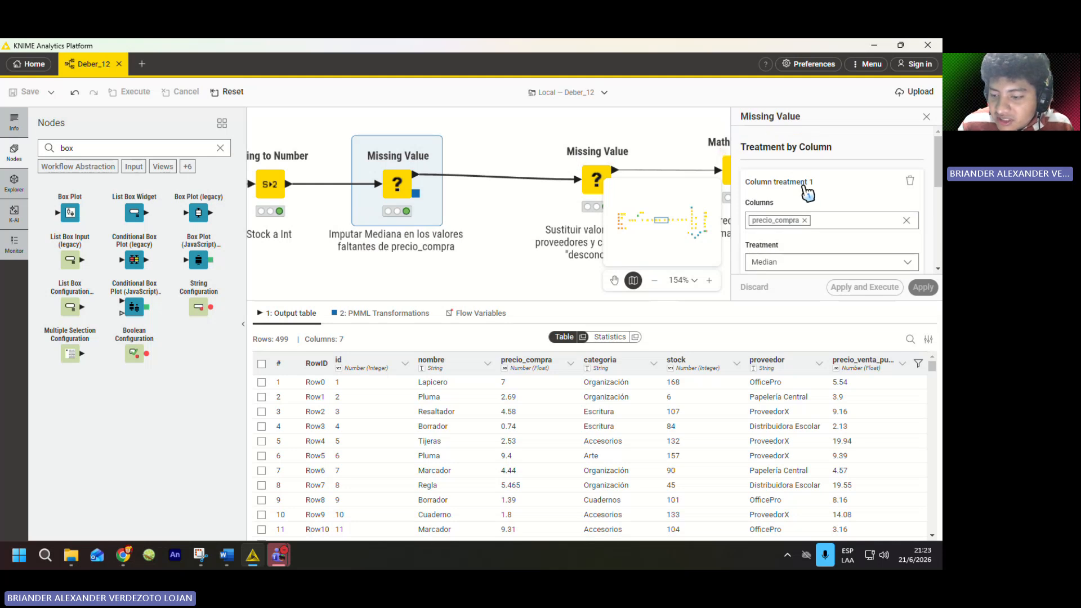
scroll(806, 175, down, 1)
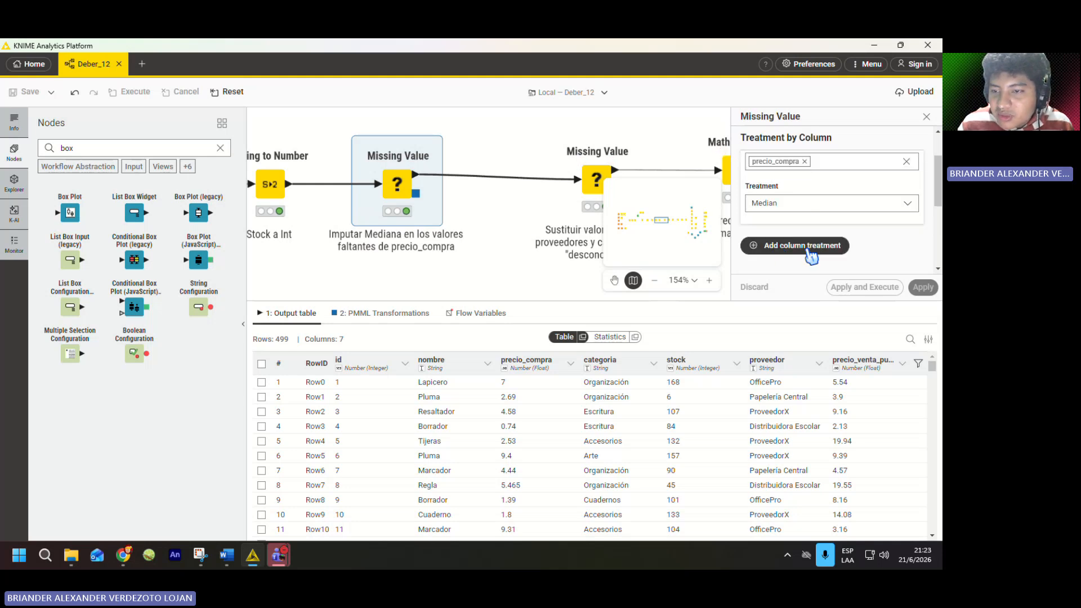
scroll(811, 247, down, 1)
scroll(797, 256, up, 2)
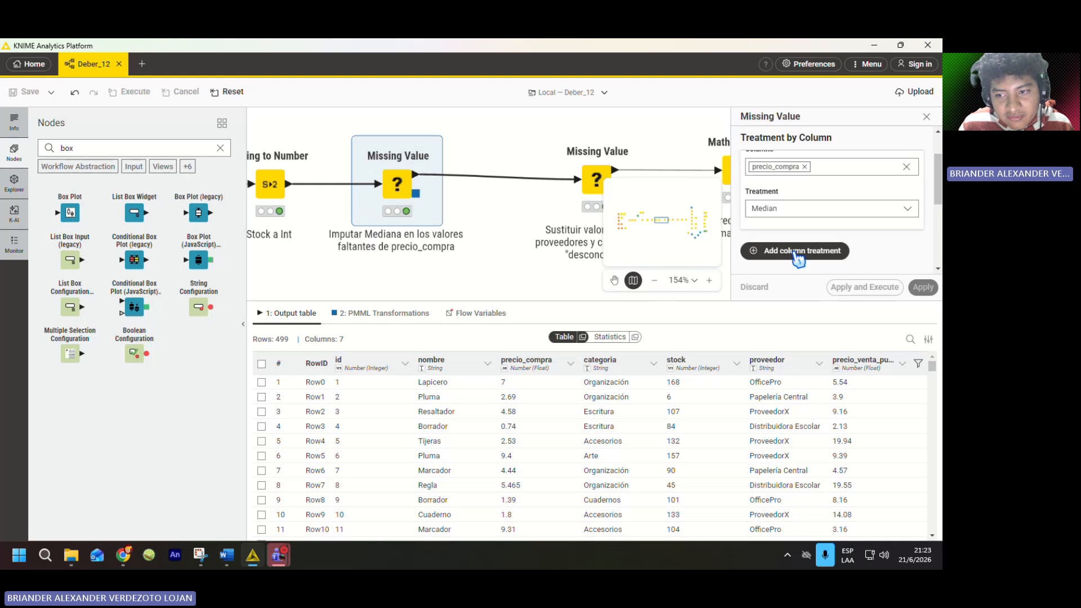
scroll(381, 197, down, 6)
scroll(363, 183, up, 6)
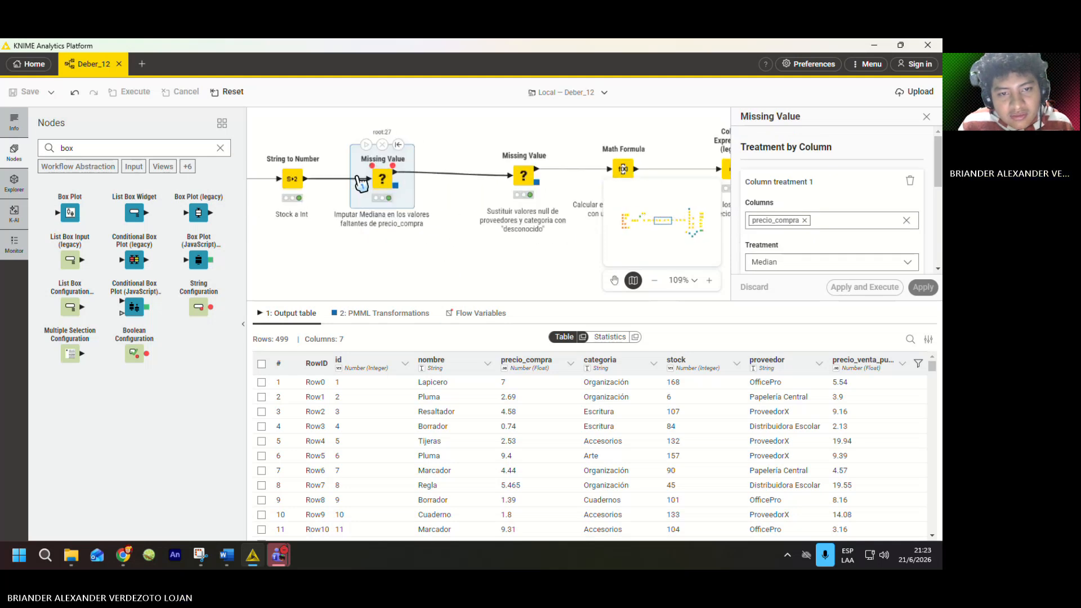
scroll(811, 220, down, 2)
scroll(781, 189, down, 1)
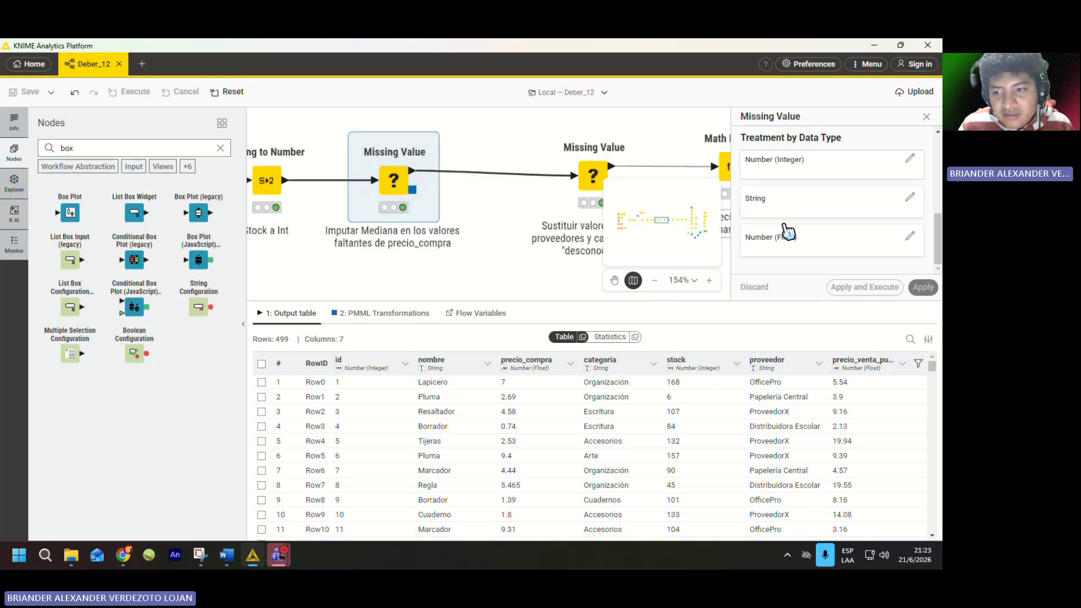
scroll(784, 229, up, 1)
- Select the Missing Value node that replaces null providers and categories with "desconocido" and review its categoria treatment
scroll(371, 228, down, 5)
scroll(484, 208, up, 2)
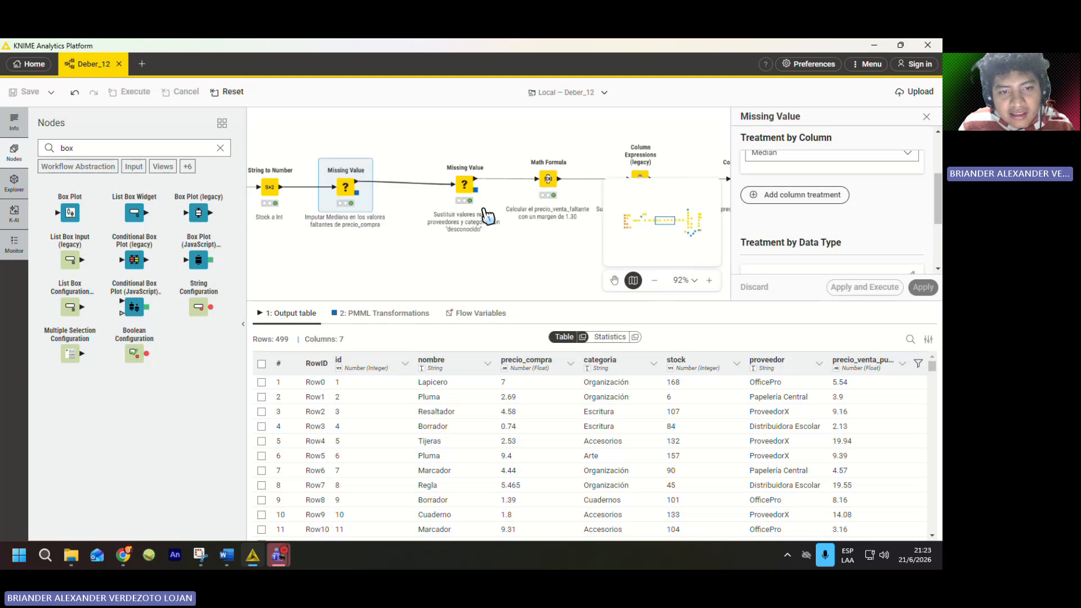
scroll(493, 201, up, 3)
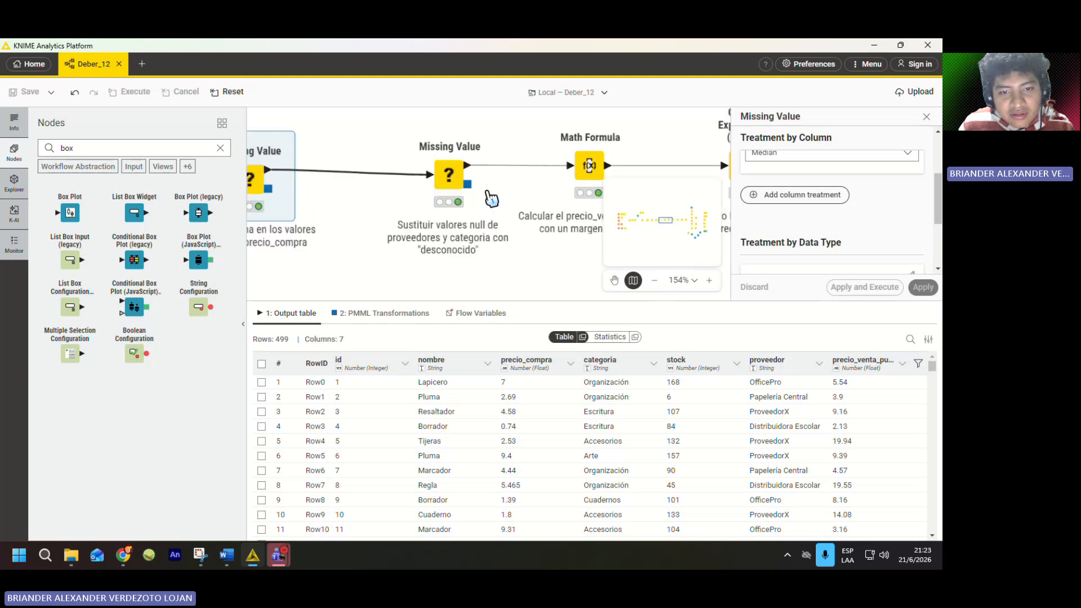
click(447, 188)
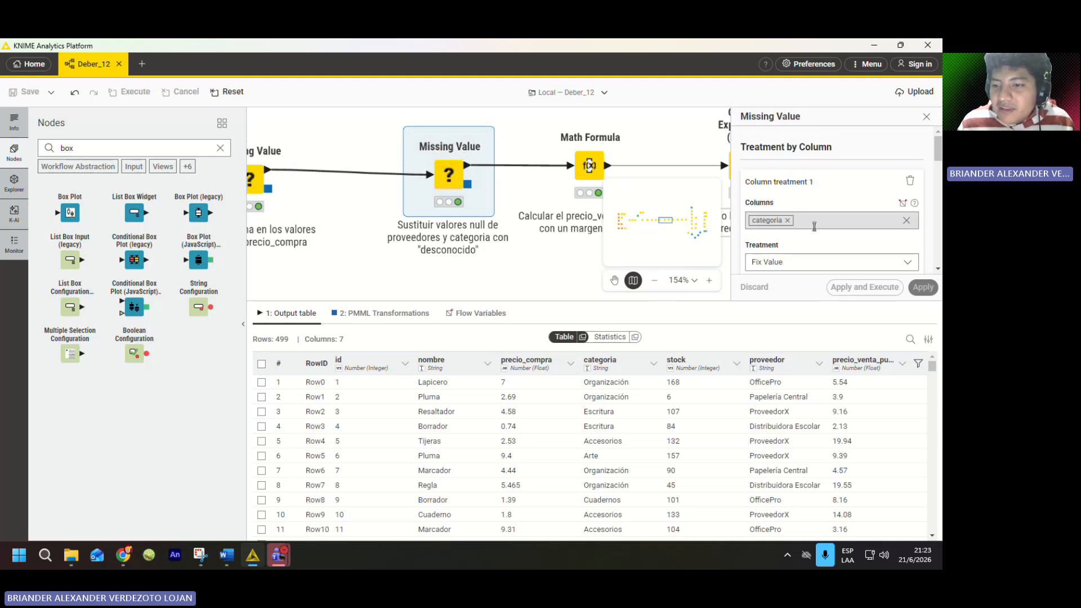
scroll(817, 228, down, 2)
scroll(822, 219, up, 2)
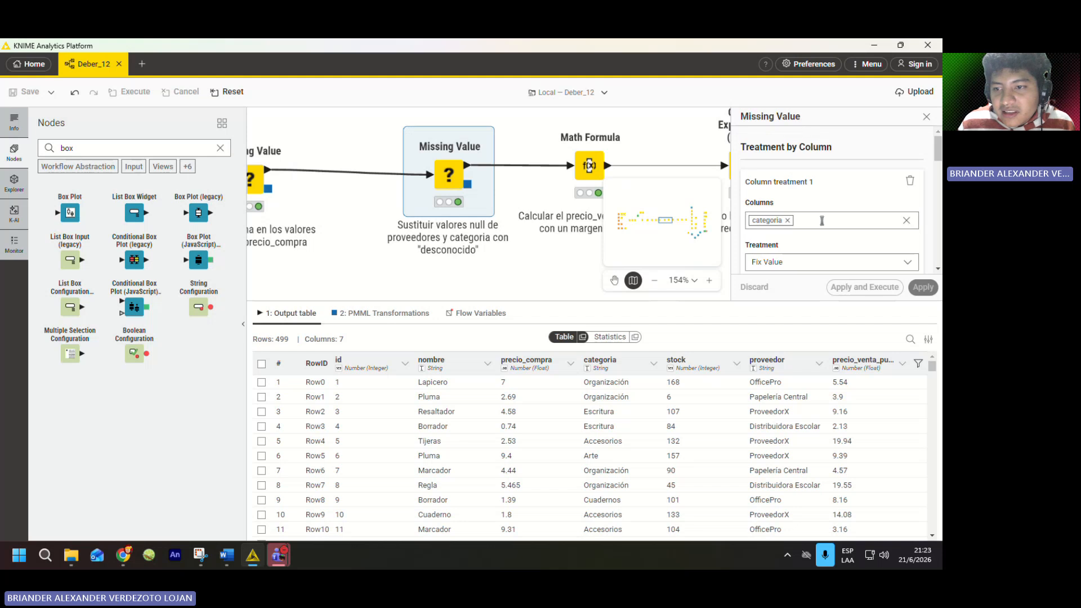
scroll(823, 216, down, 1)
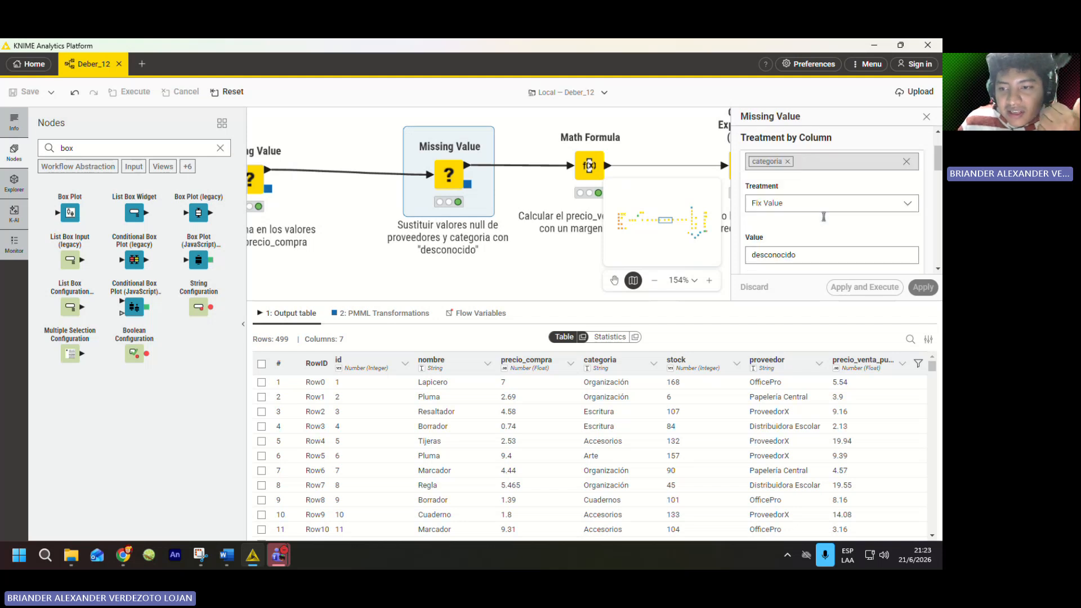
scroll(831, 225, down, 1)
scroll(823, 224, up, 1)
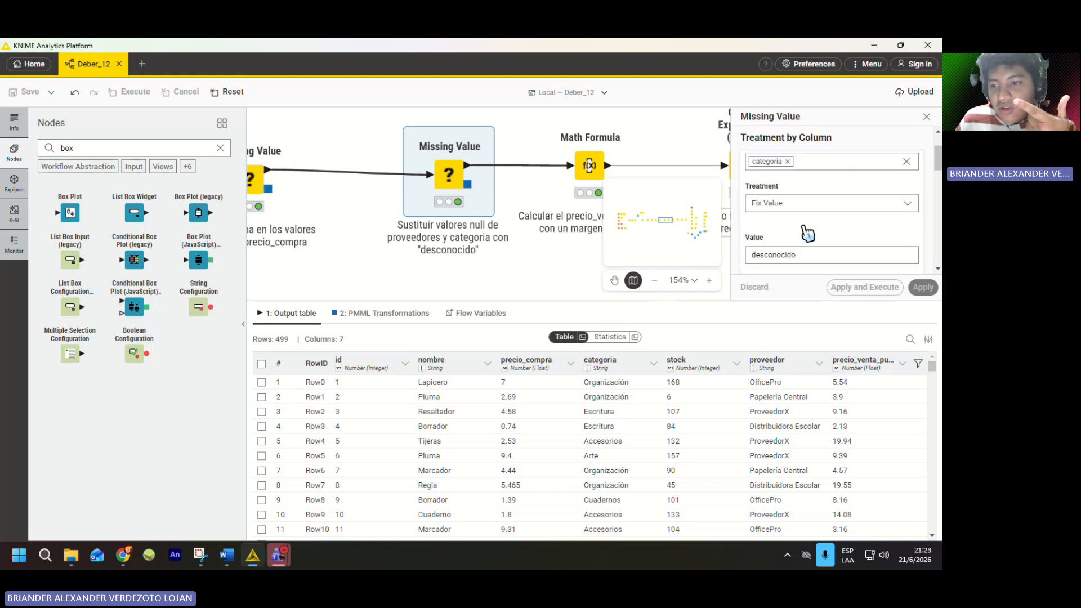
scroll(808, 234, down, 1)
scroll(809, 234, up, 1)
scroll(810, 234, up, 1)
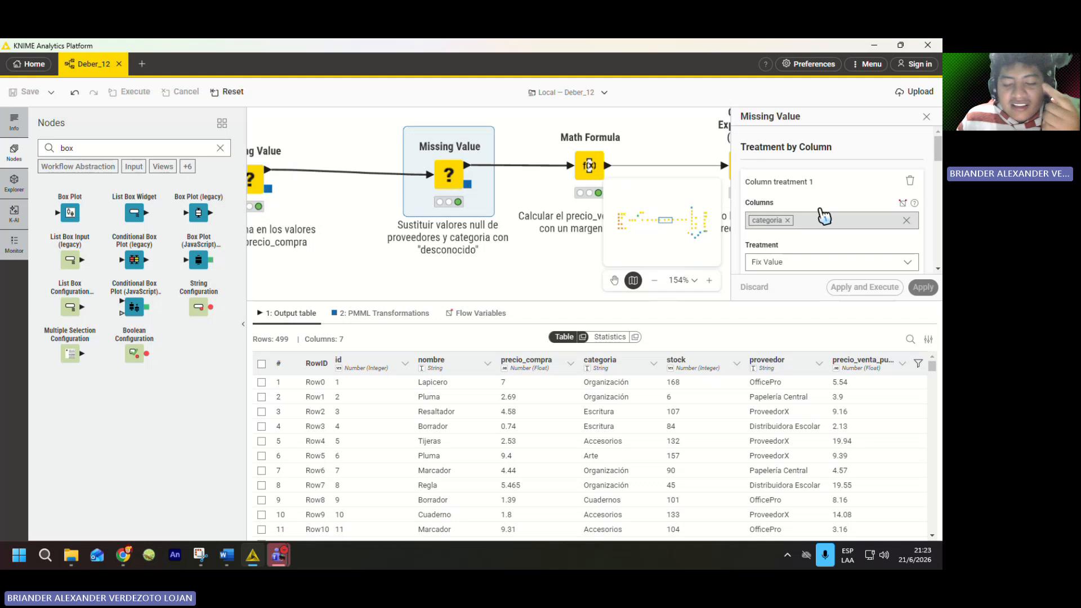
- Review the replacement value for categoria and the start of the node's second column treatment
scroll(824, 221, down, 2)
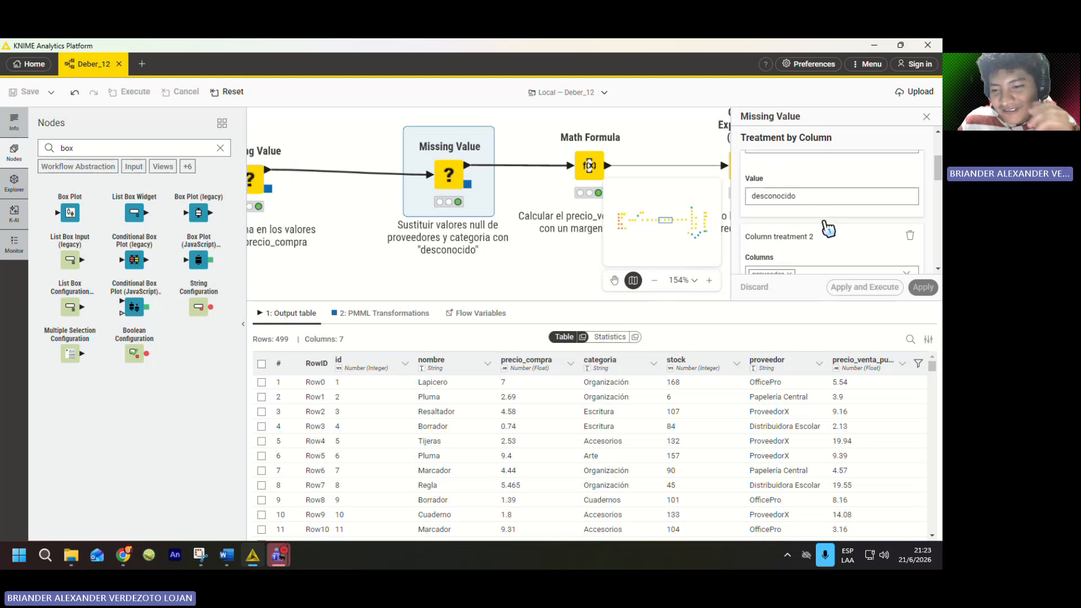
scroll(826, 225, down, 1)
scroll(823, 221, up, 1)
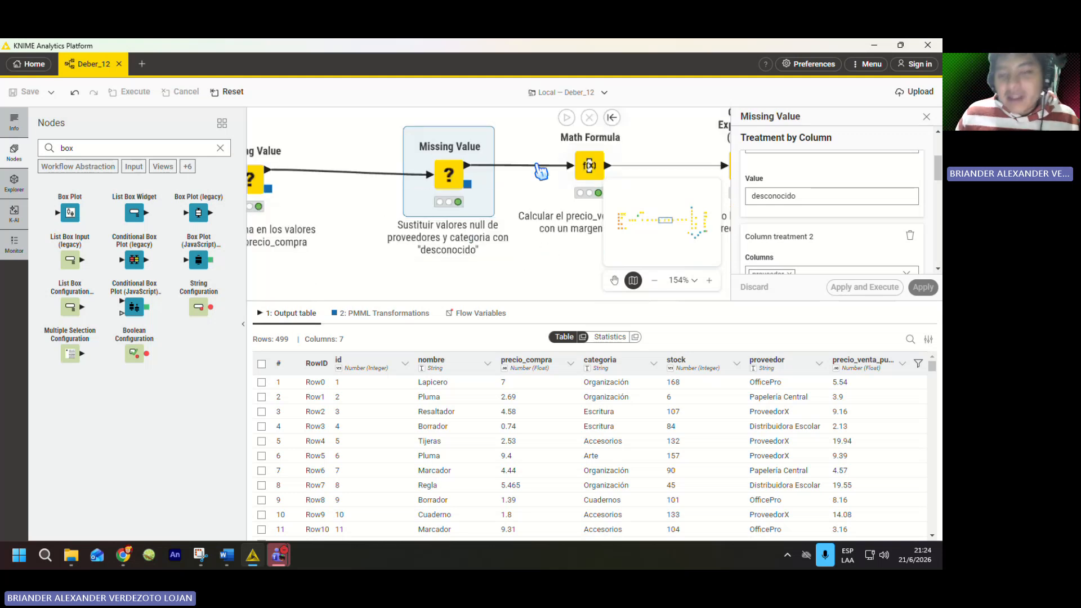
- Open the Math Formula node's configuration, review its precio_compra margin expression and appended column, and close it without changing any settings
scroll(517, 242, down, 5)
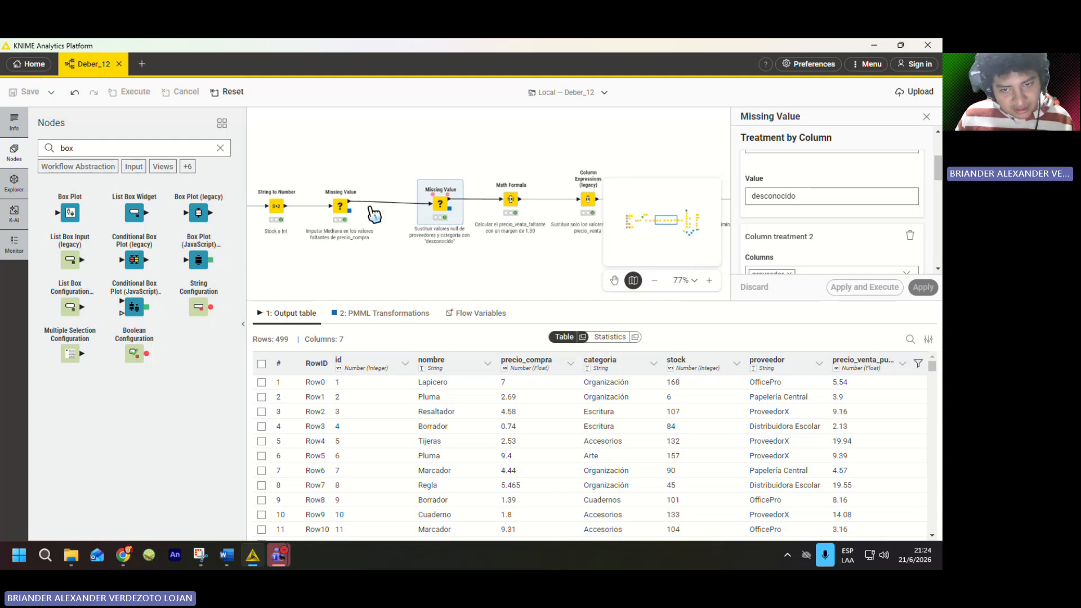
scroll(374, 213, right, 2)
scroll(484, 248, up, 1)
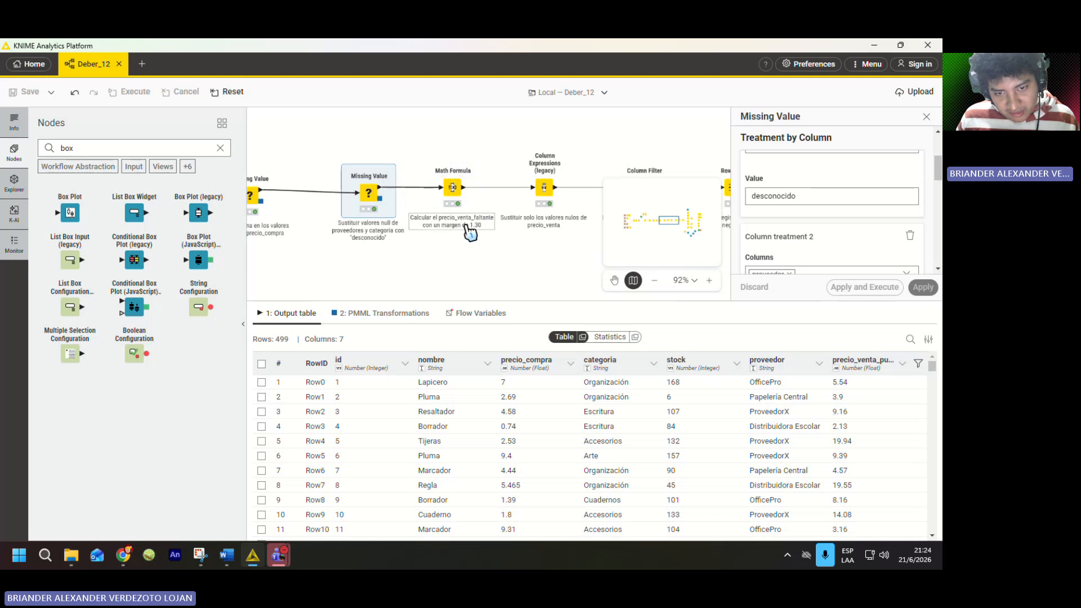
scroll(488, 232, up, 2)
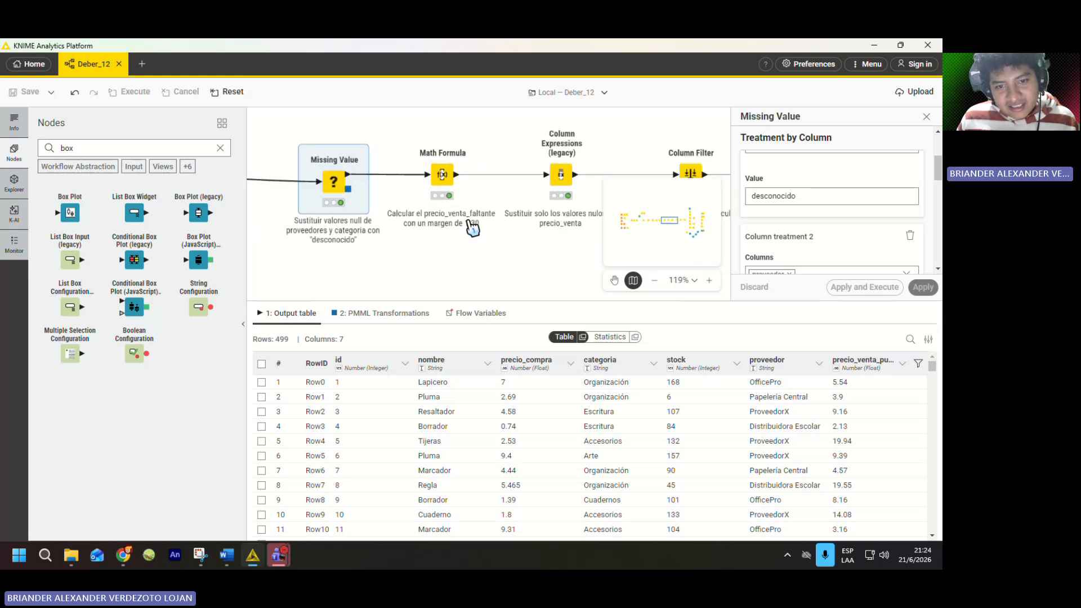
double_click(442, 183)
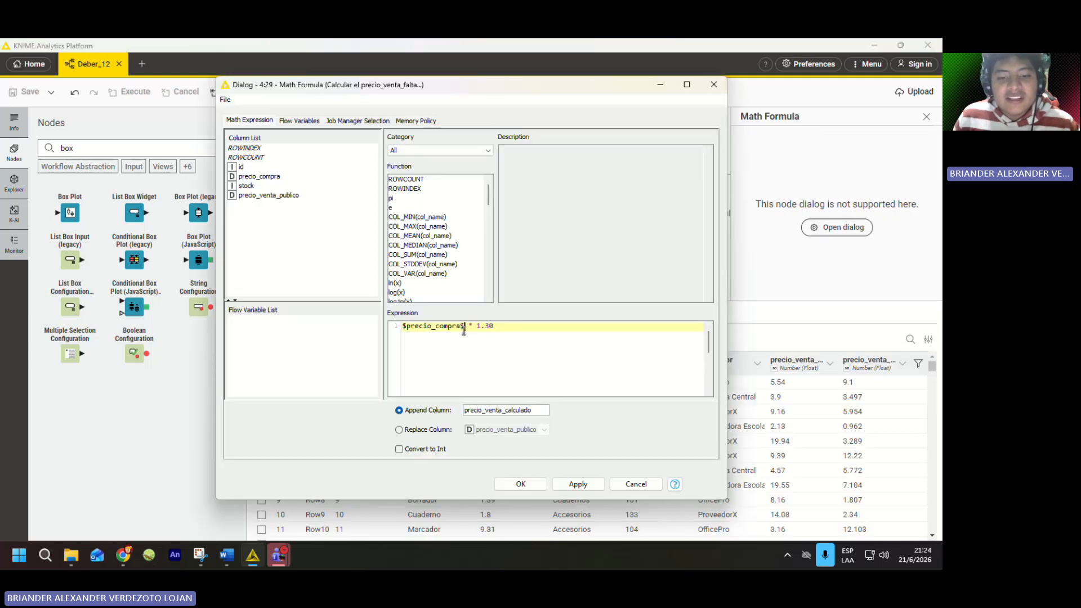
drag(465, 327, 395, 328)
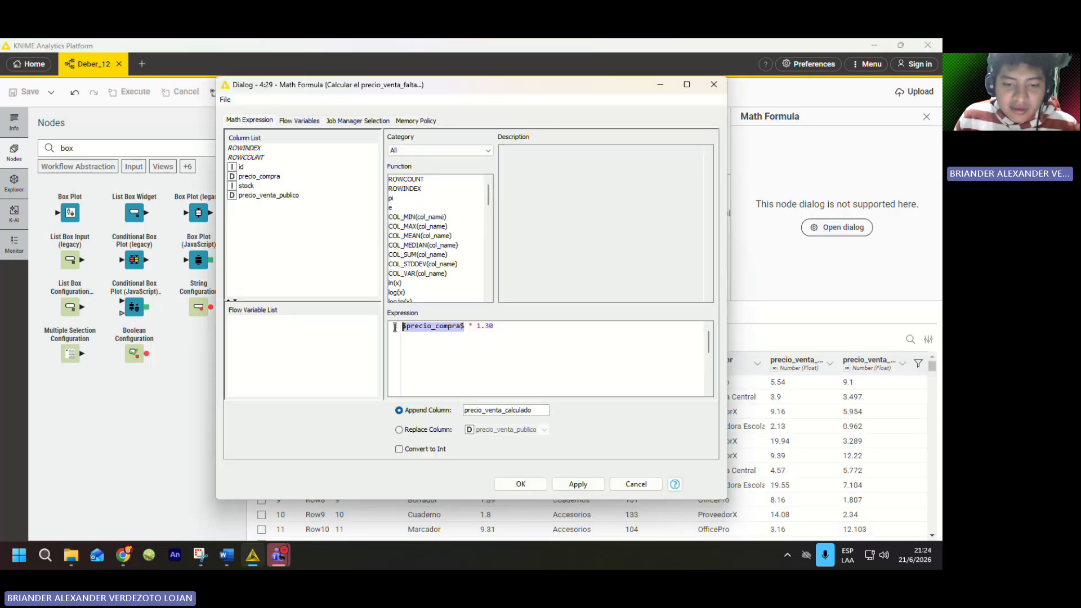
click(478, 327)
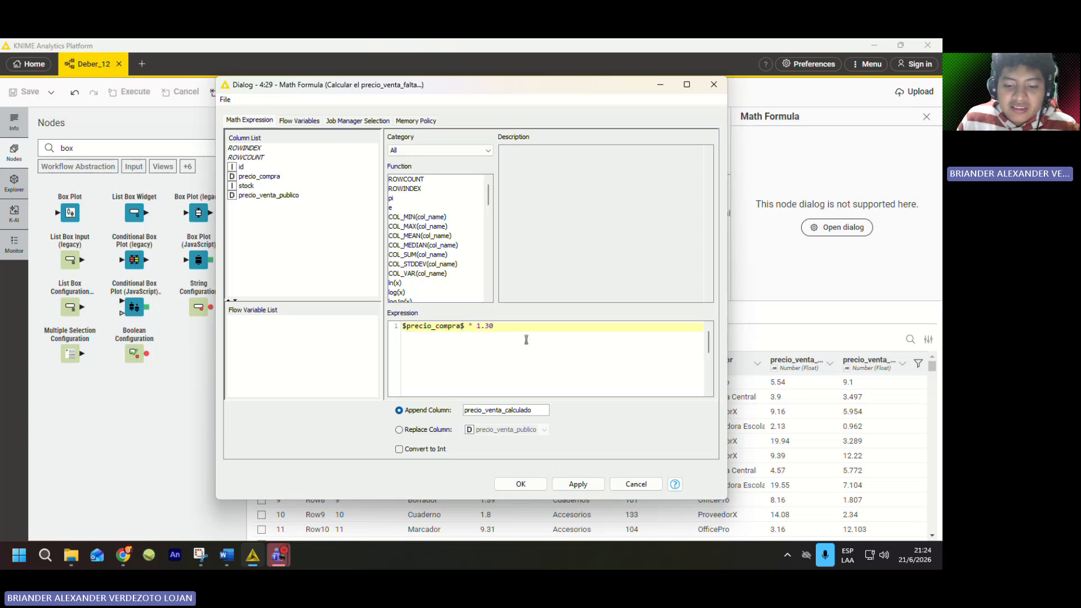
click(517, 485)
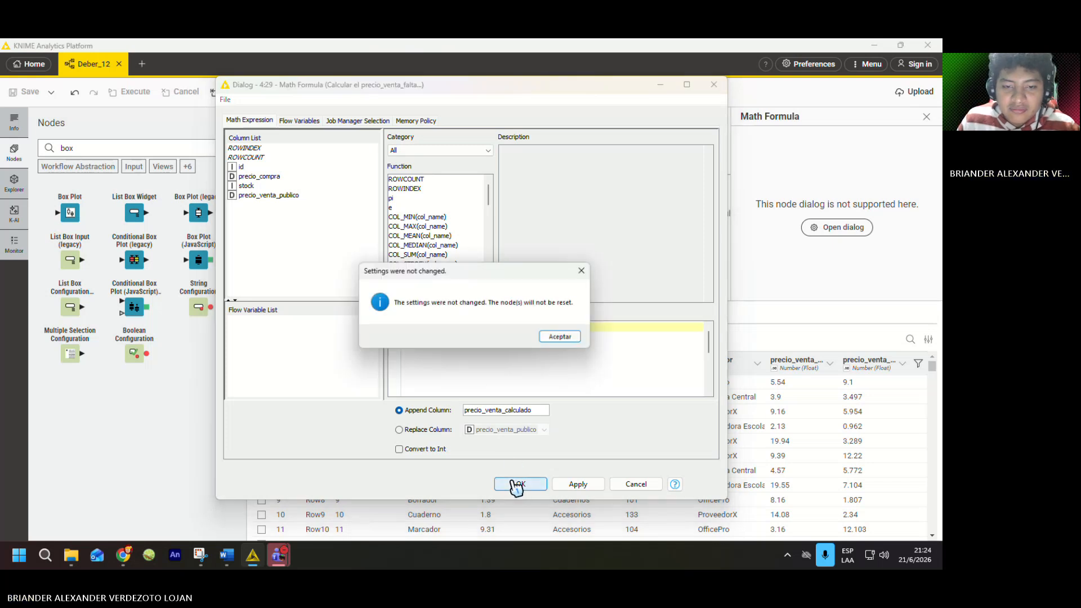
click(560, 340)
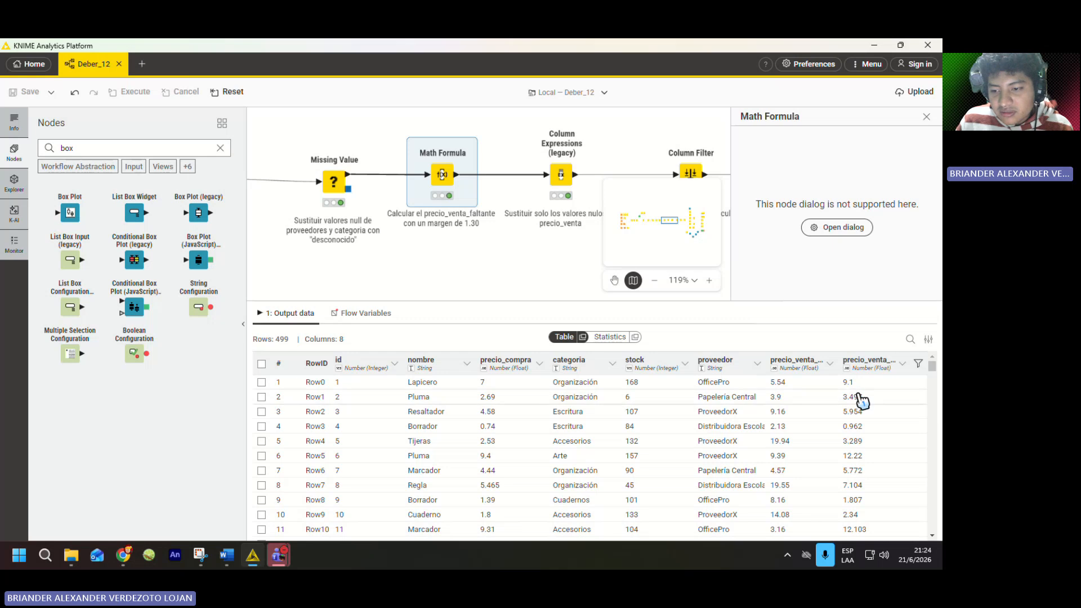
- Compare the public sale price column with the calculated sale price column in the Math Formula output table
scroll(300, 248, down, 3)
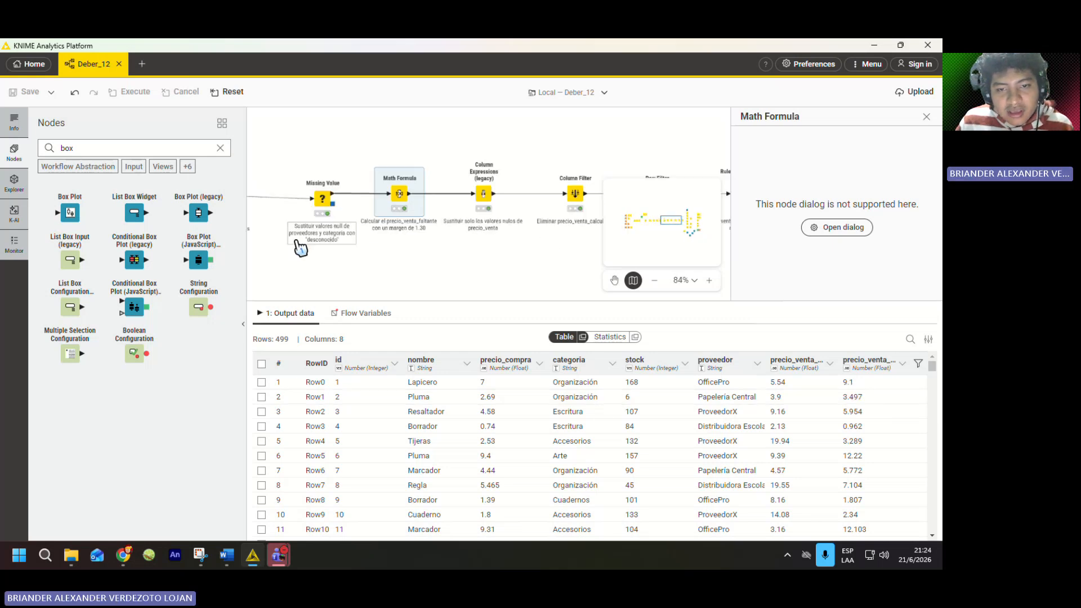
scroll(419, 244, up, 1)
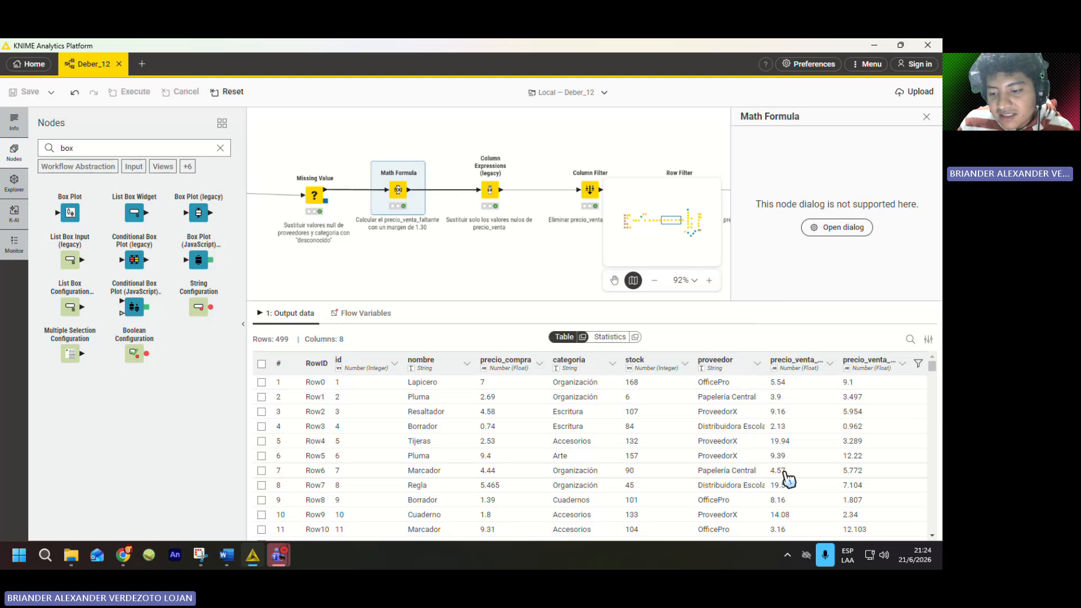
scroll(788, 479, down, 2)
scroll(788, 478, up, 2)
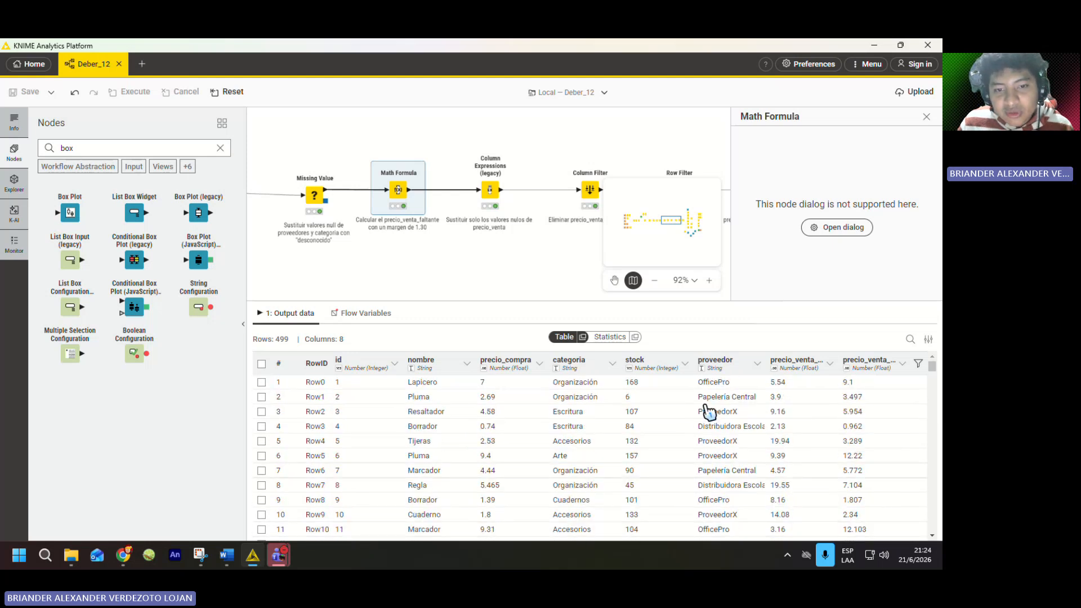
- Open the Column Expressions node's configuration, review the expression that fills missing precio_venta_publico values, and close it without changing any settings
scroll(539, 165, up, 2)
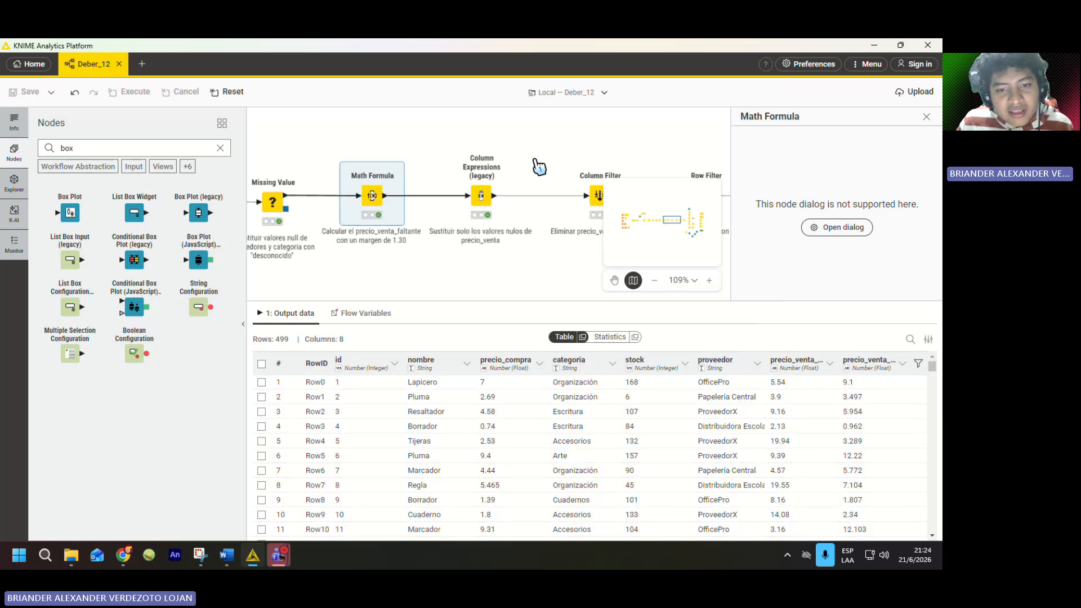
click(481, 213)
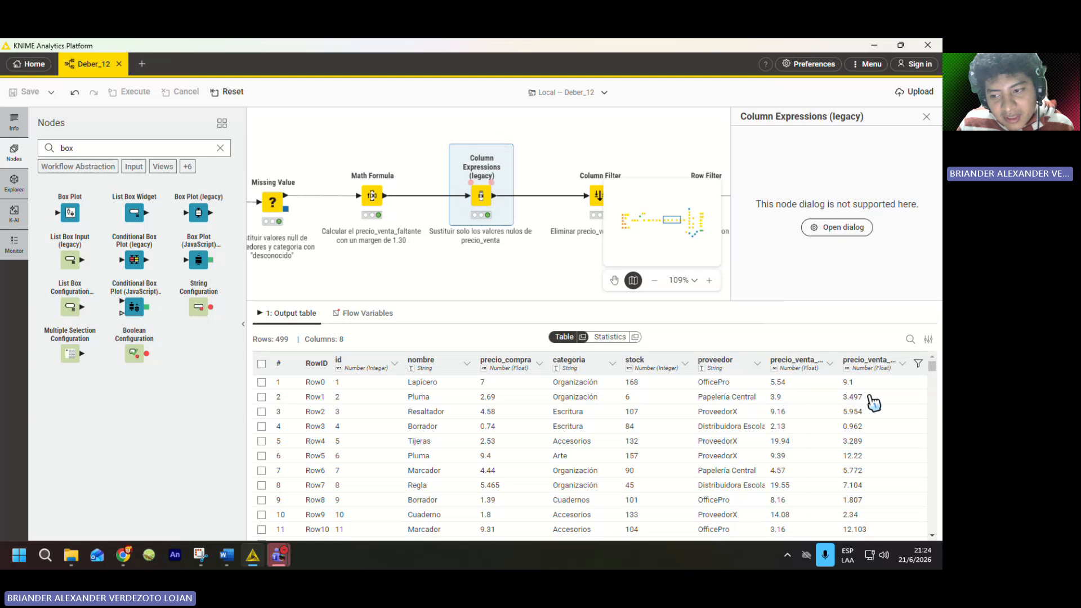
double_click(482, 206)
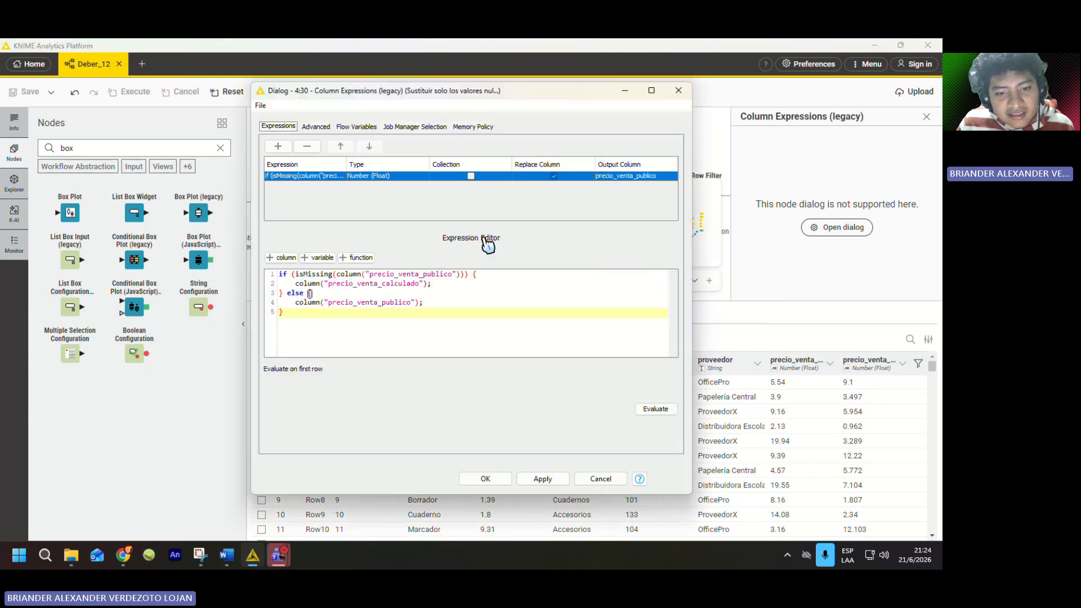
click(459, 304)
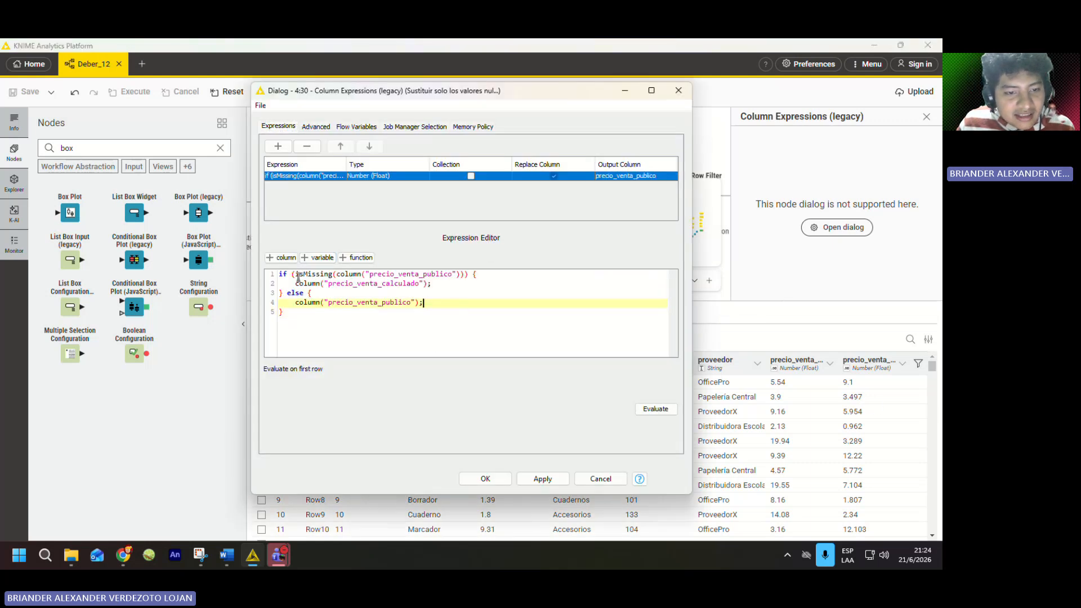
drag(296, 274, 317, 274)
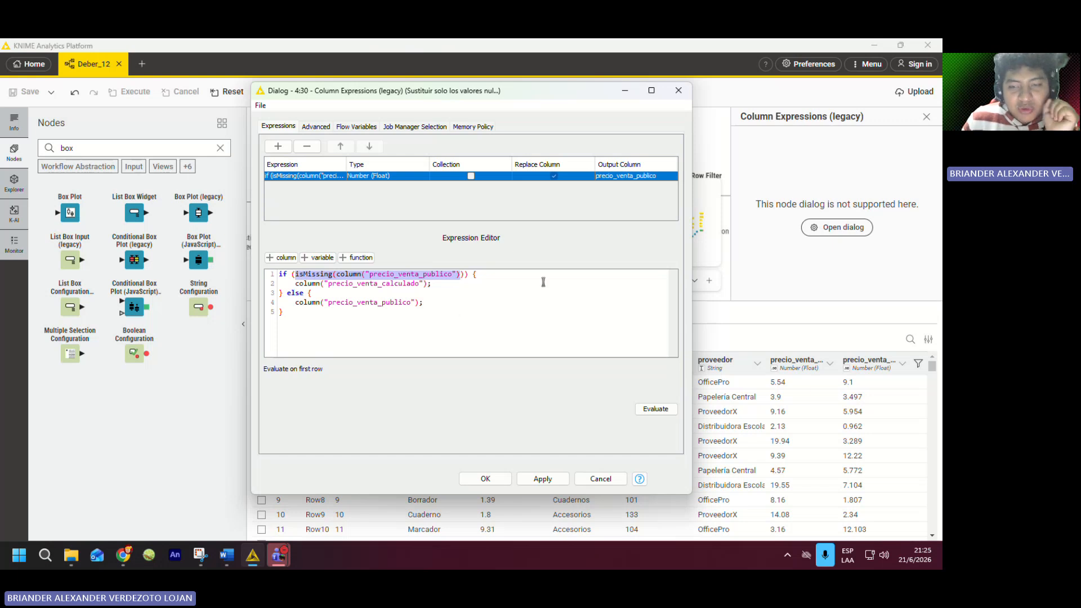
click(678, 91)
- Examine the precio_venta_publico column in the Column Expressions output table alongside the neighbouring price nodes
scroll(378, 186, down, 7)
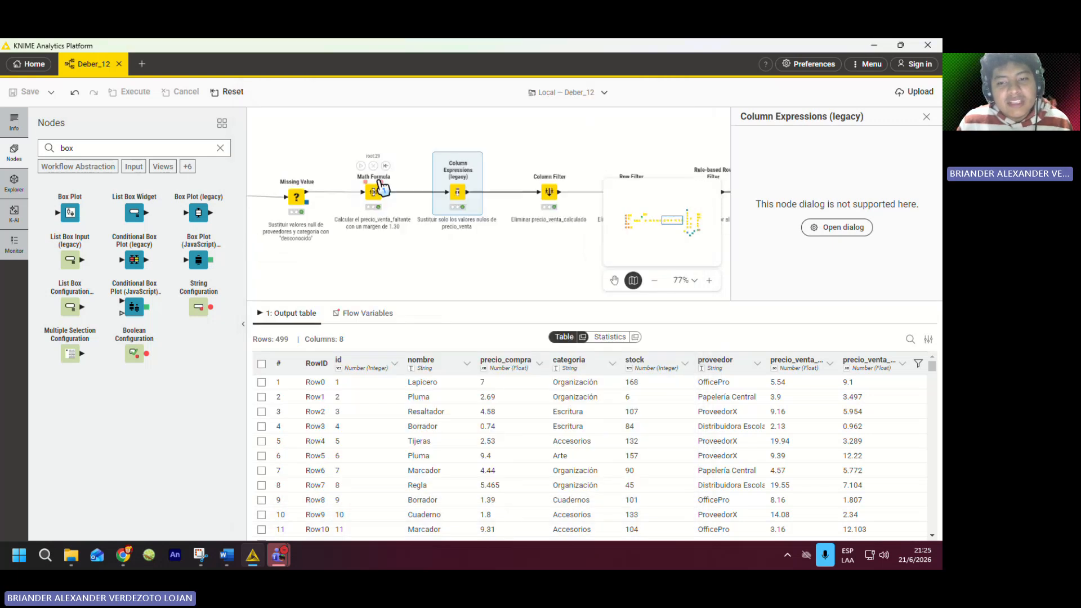
scroll(428, 188, up, 3)
scroll(432, 194, up, 4)
scroll(430, 195, down, 6)
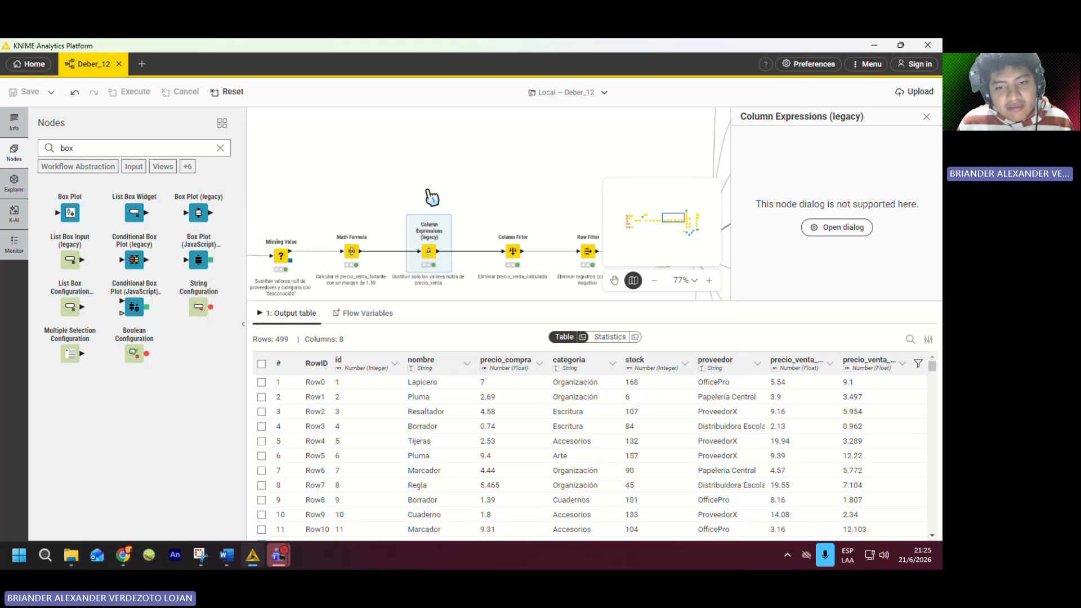
scroll(419, 167, up, 5)
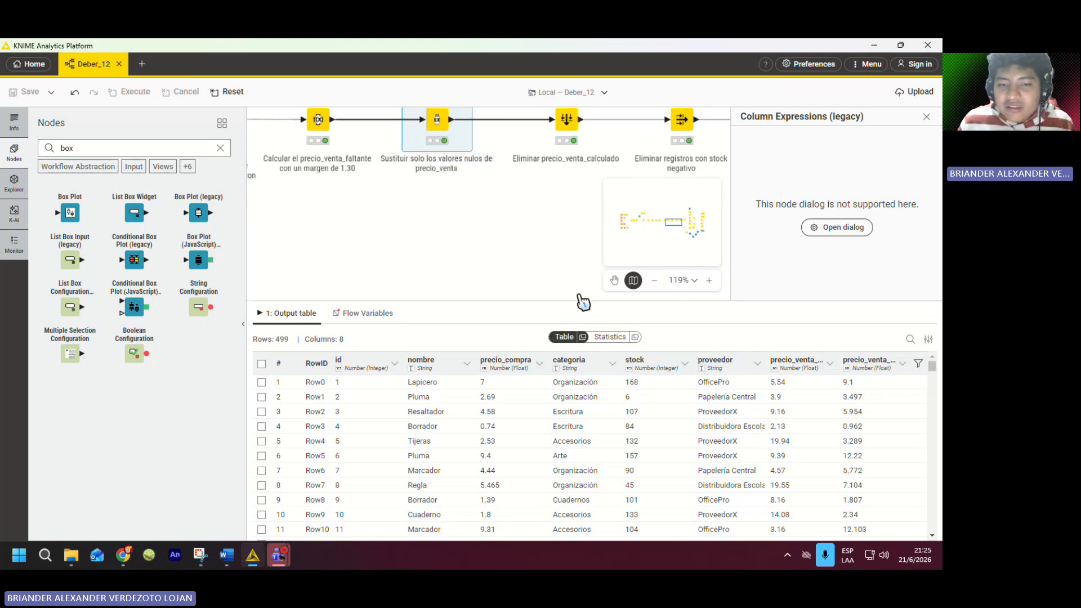
scroll(494, 273, up, 2)
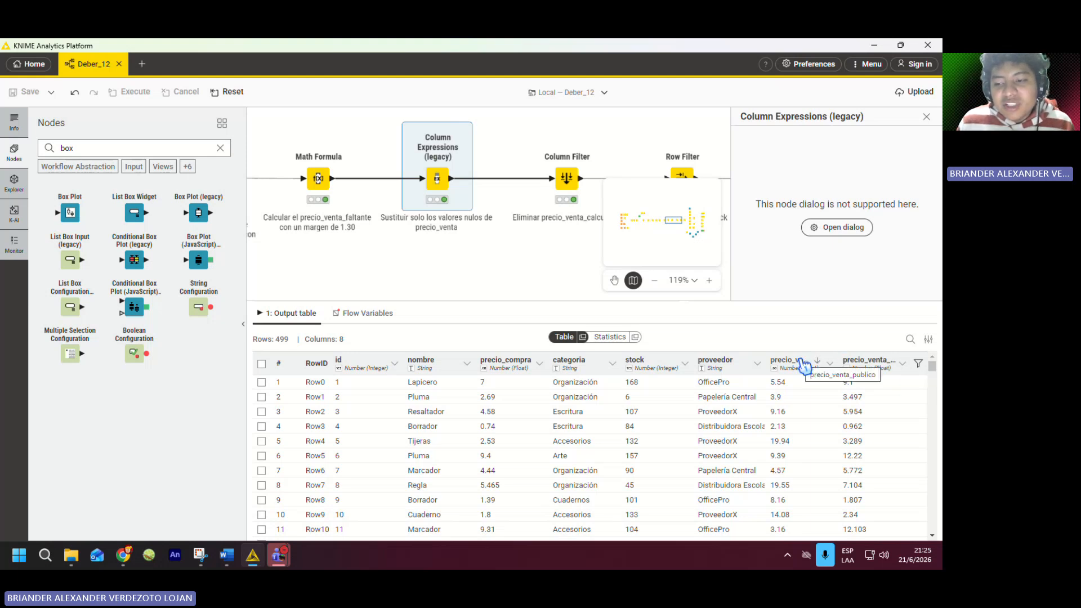
ctrl+scroll(306, 230, down, 4)
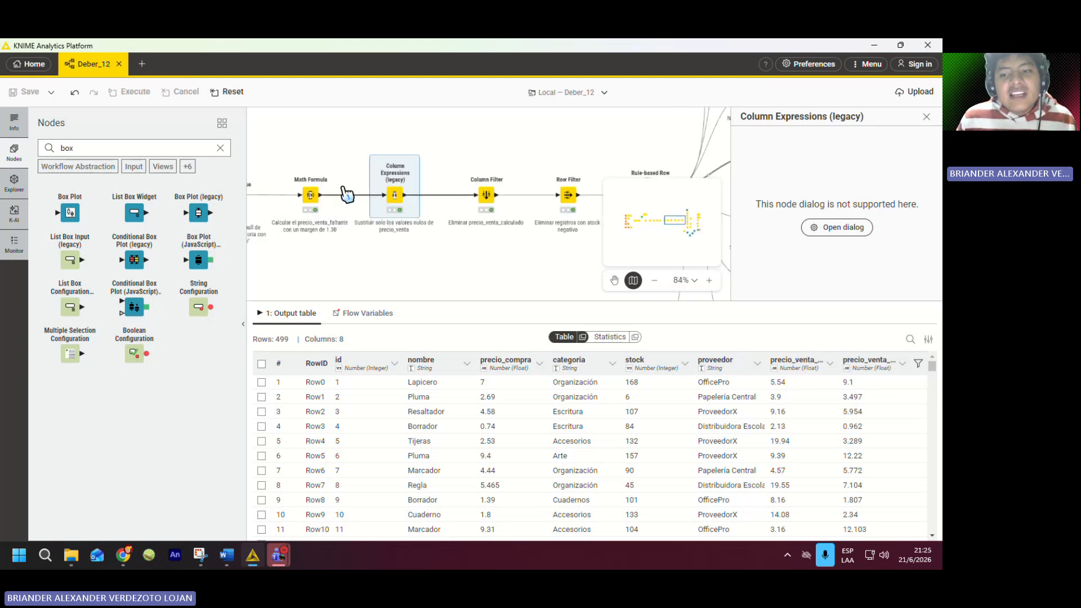
- Select the Column Filter node that removes precio_venta_calculado and review its excluded and included columns
ctrl+scroll(347, 195, up, 3)
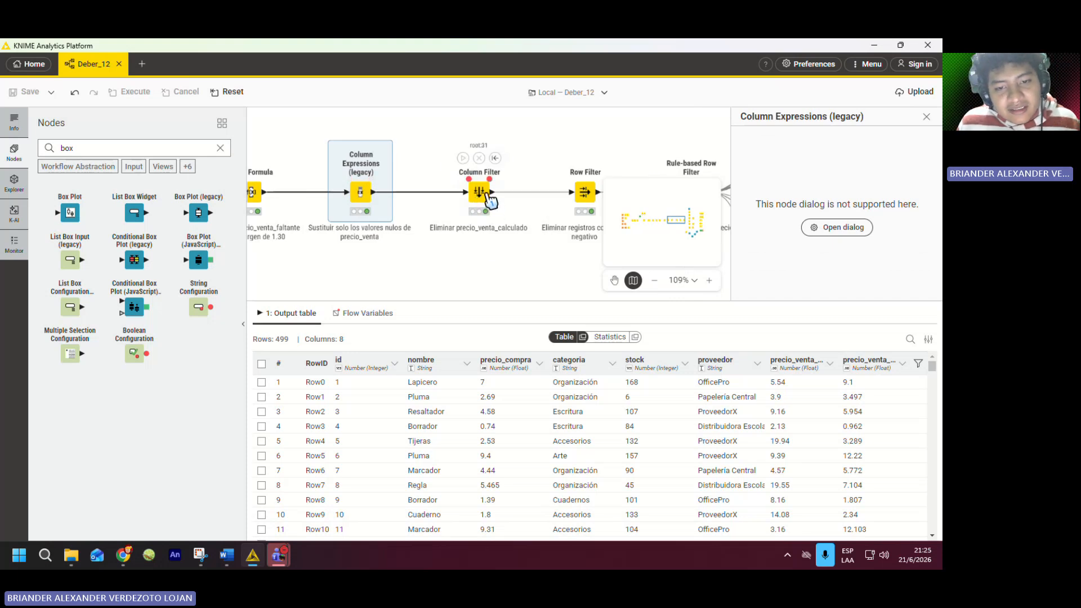
click(478, 194)
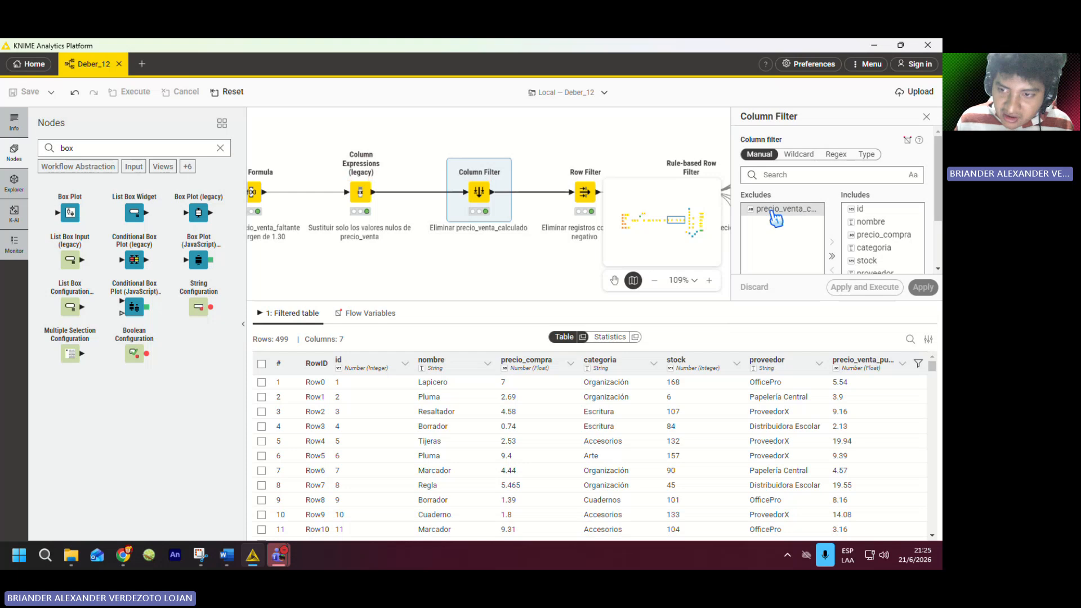
drag(860, 216, 862, 219)
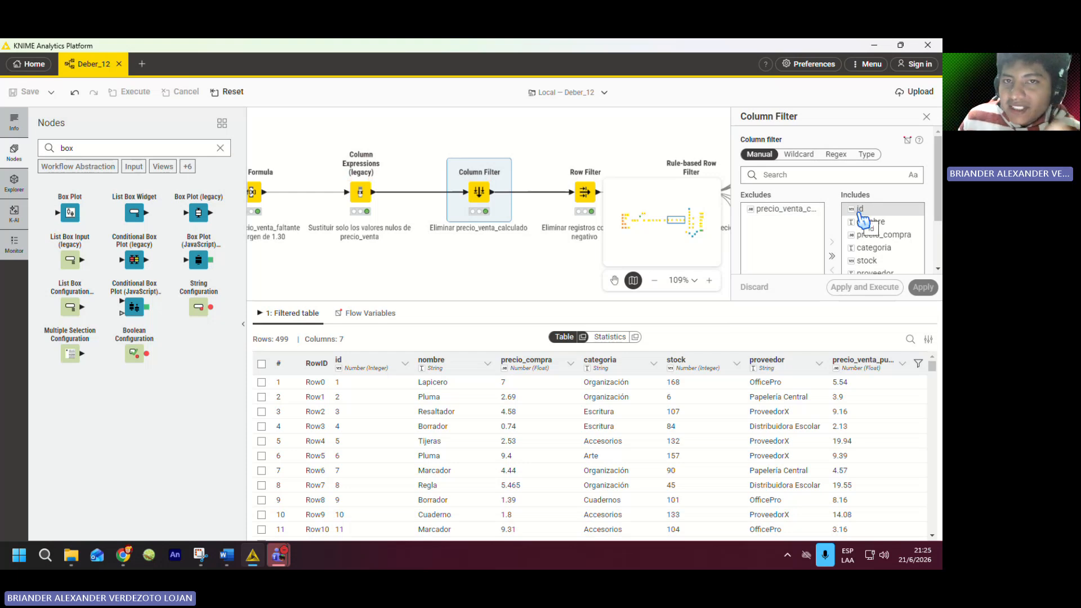
scroll(860, 215, down, 2)
scroll(862, 217, up, 1)
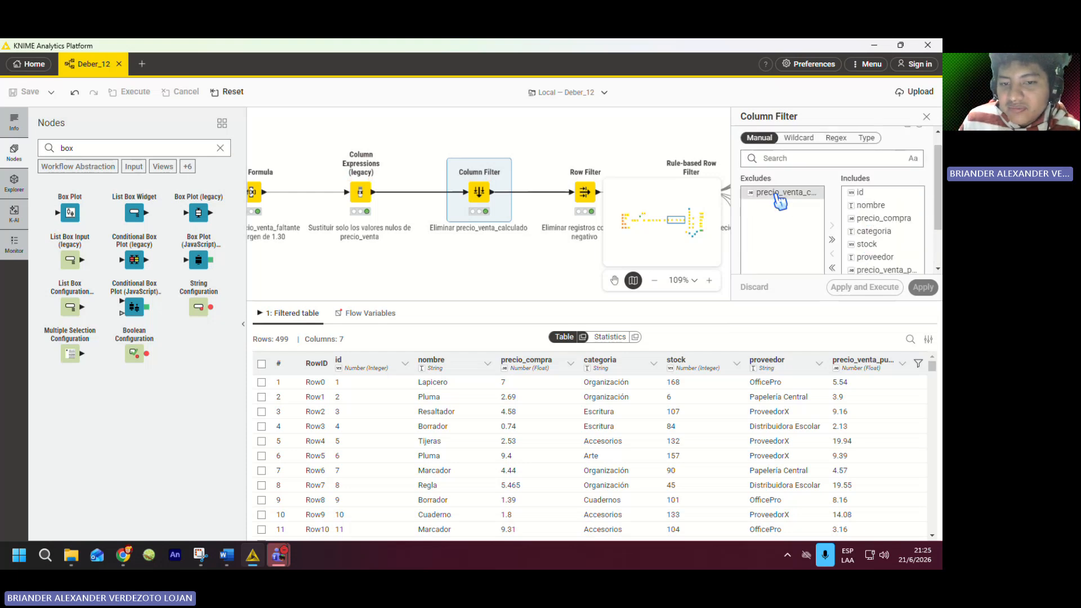
scroll(869, 217, down, 2)
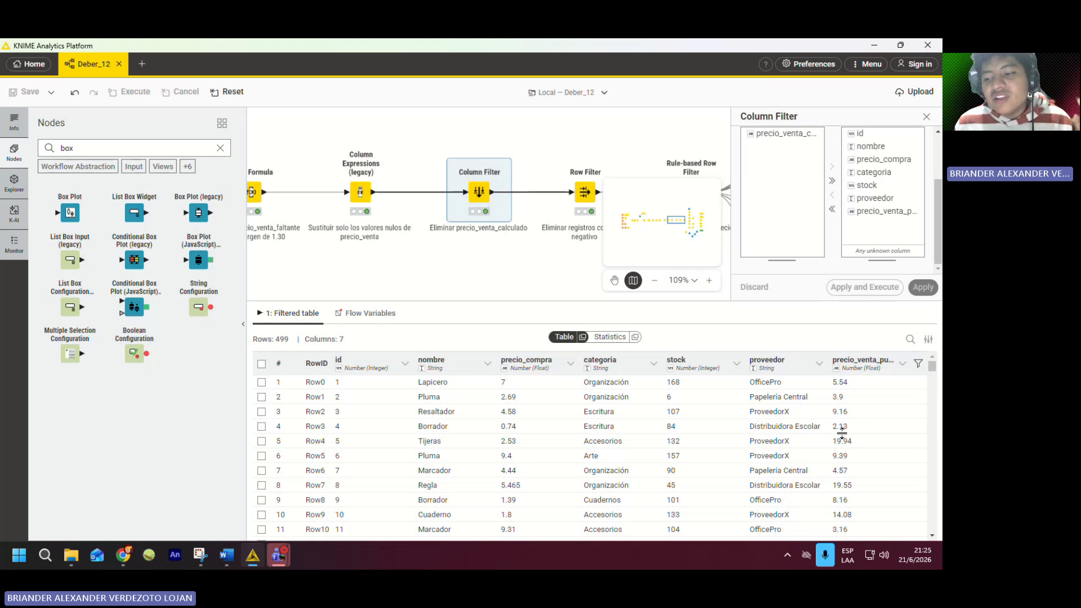
- Look through the rows of the Column Filter's filtered table, checking the public sale price column
scroll(842, 434, down, 20)
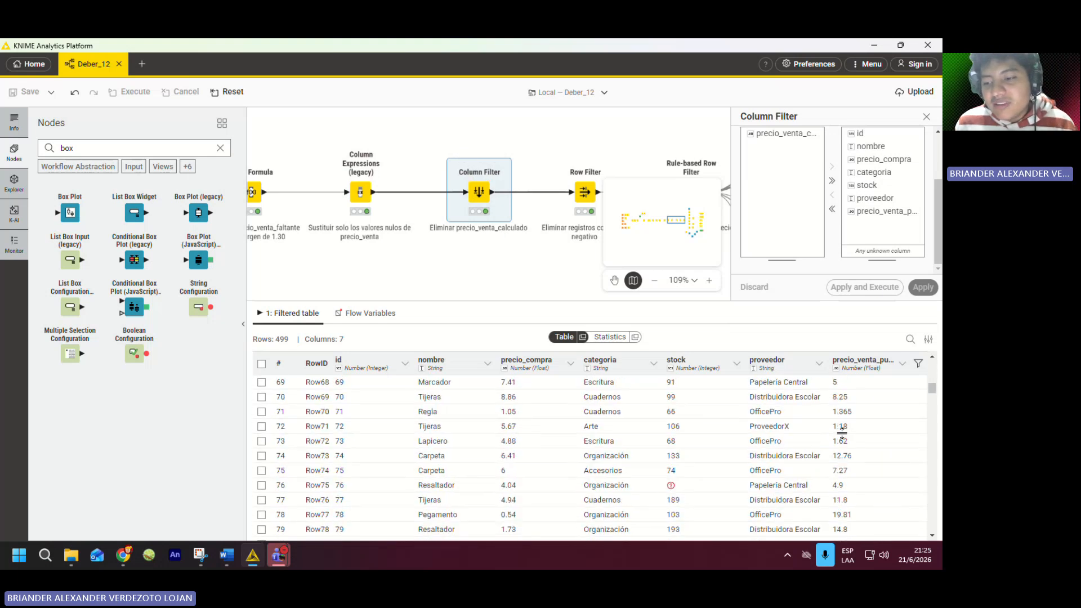
scroll(842, 434, down, 4)
scroll(841, 434, up, 14)
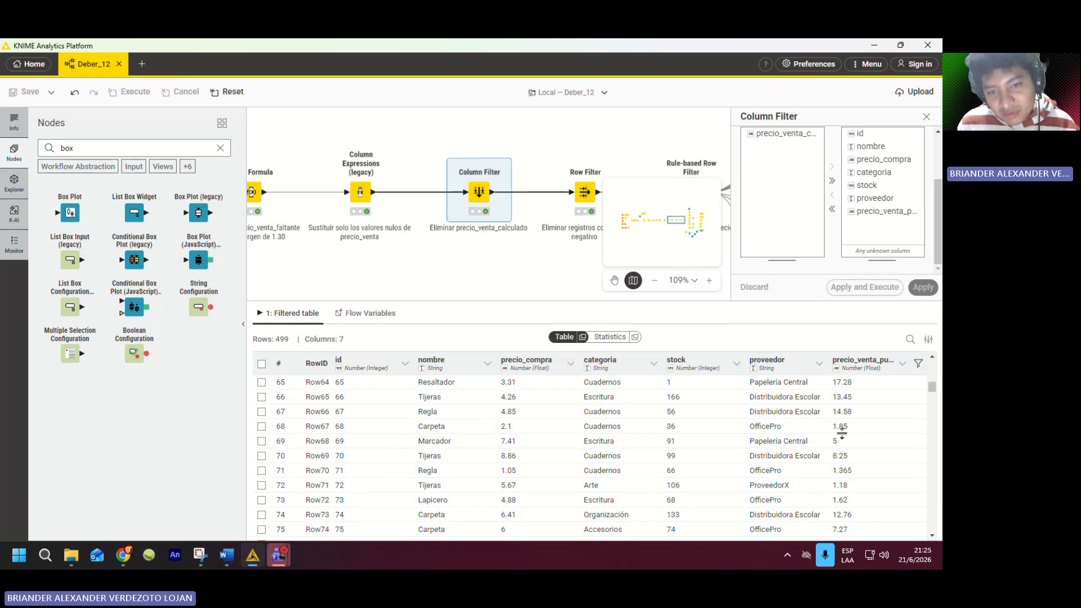
scroll(343, 192, down, 5)
scroll(565, 171, up, 4)
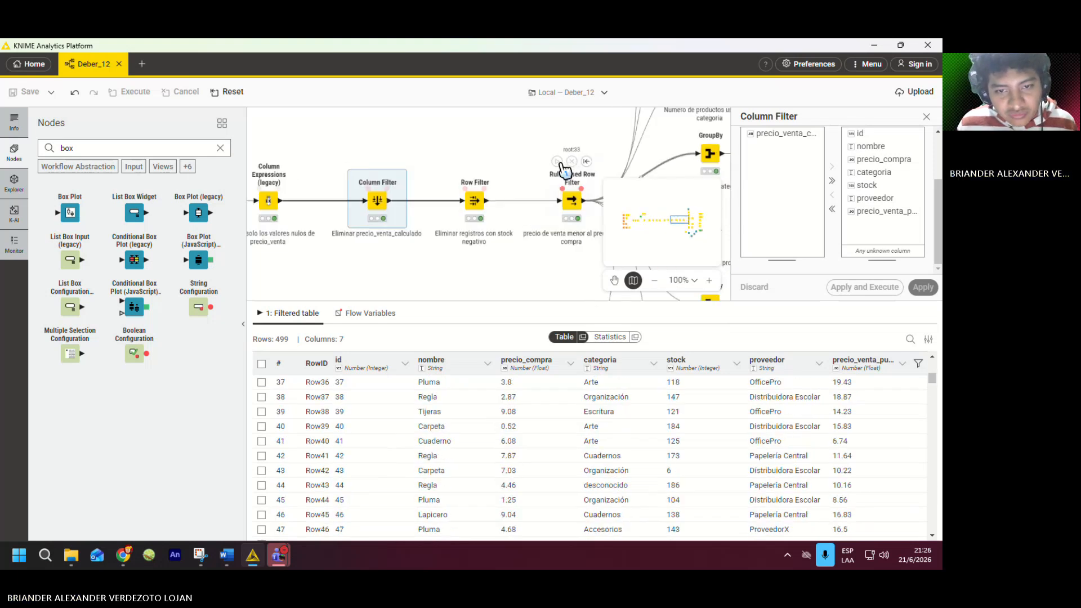
- Select the Row Filter node that removes negative stock, and review its stock criterion and the number of included rows
scroll(512, 197, up, 1)
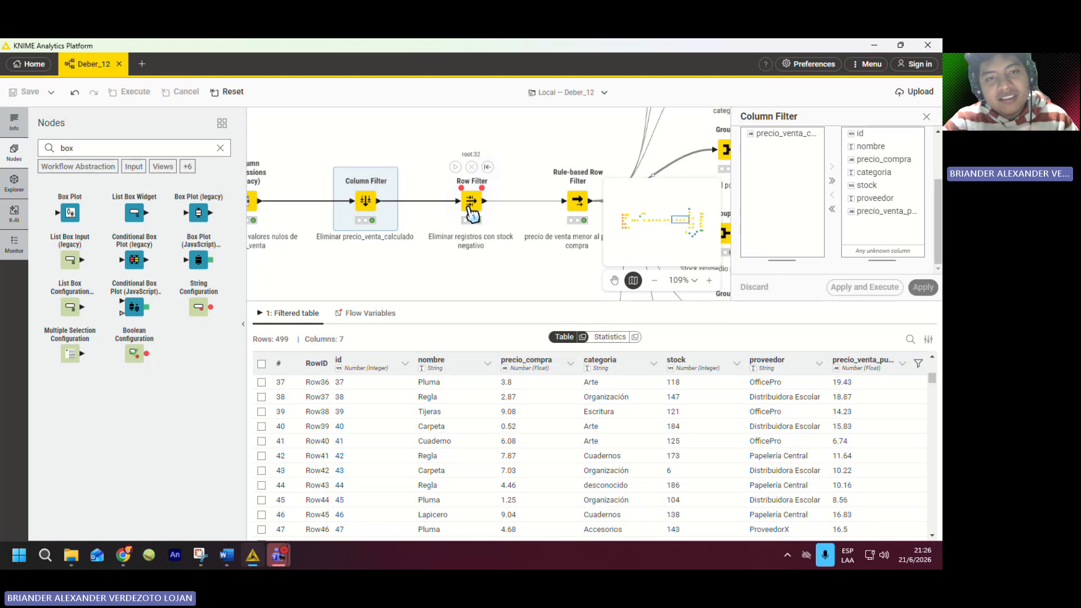
click(472, 208)
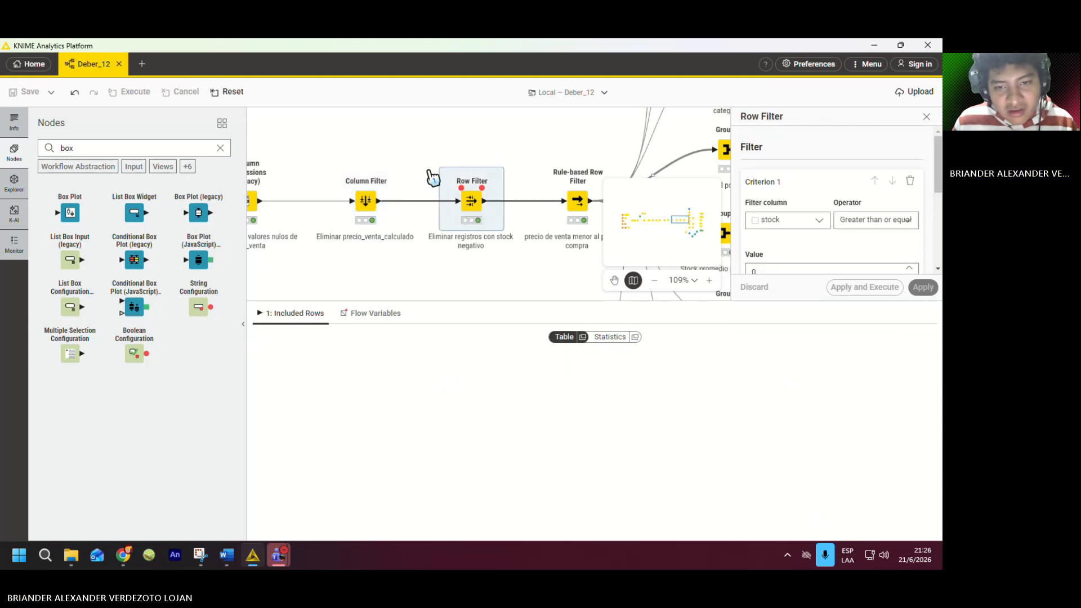
scroll(826, 174, down, 2)
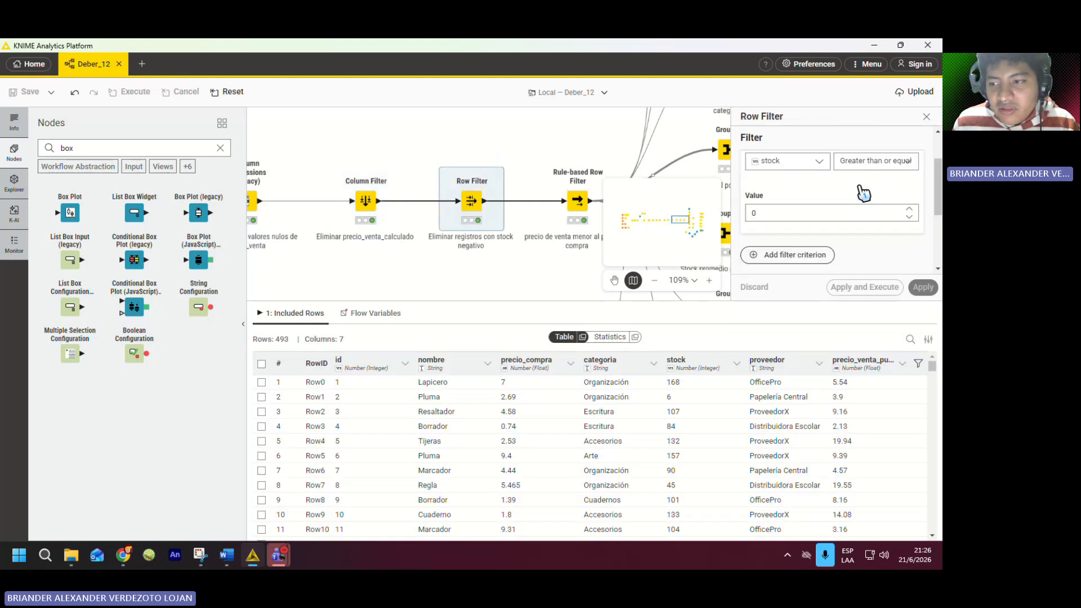
scroll(838, 191, up, 1)
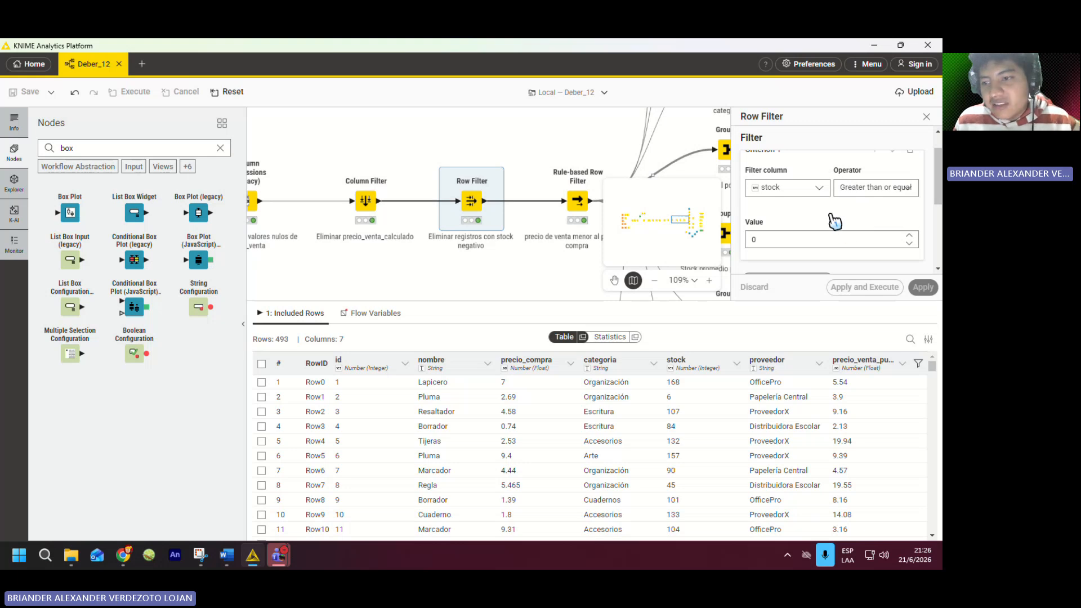
scroll(839, 219, down, 1)
scroll(774, 184, up, 1)
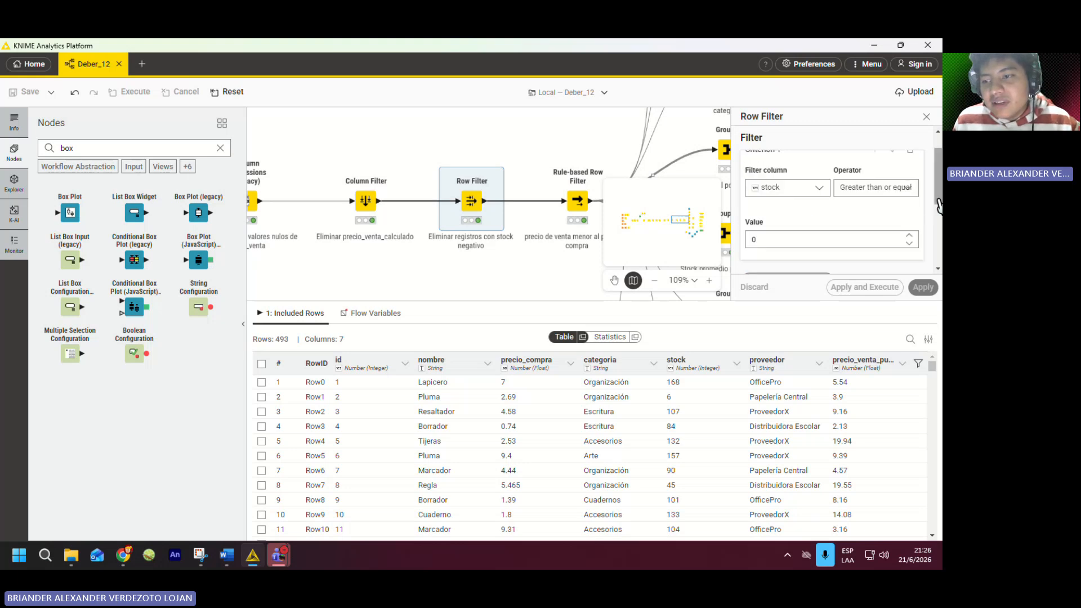
double_click(278, 340)
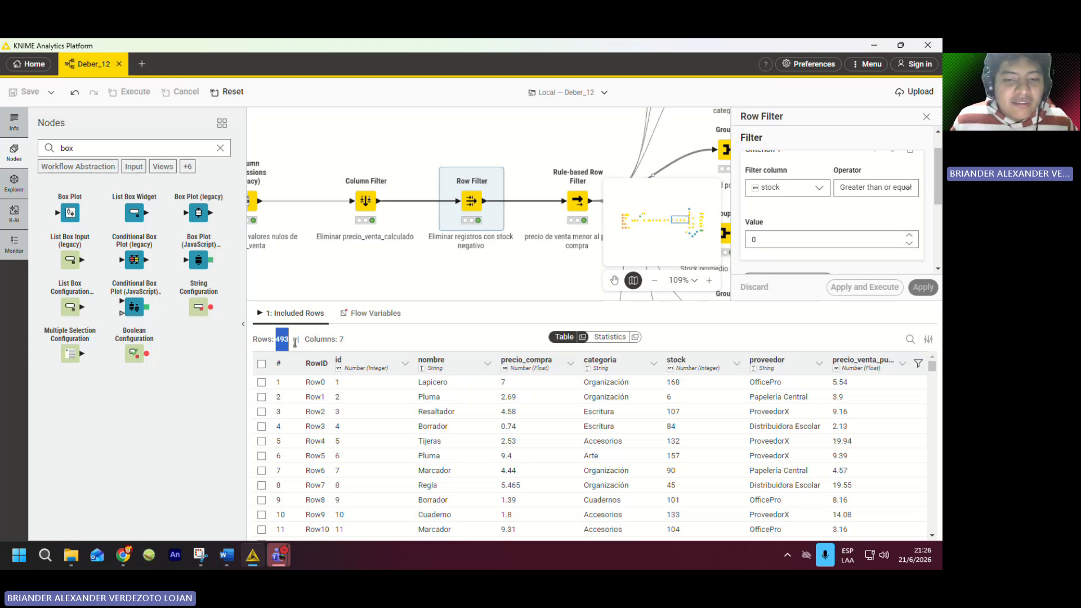
- Open the Rule-based Row Filter's configuration, review its rule comparing precio_venta_publico with precio_compra and its match option, and close it unchanged
scroll(381, 188, down, 5)
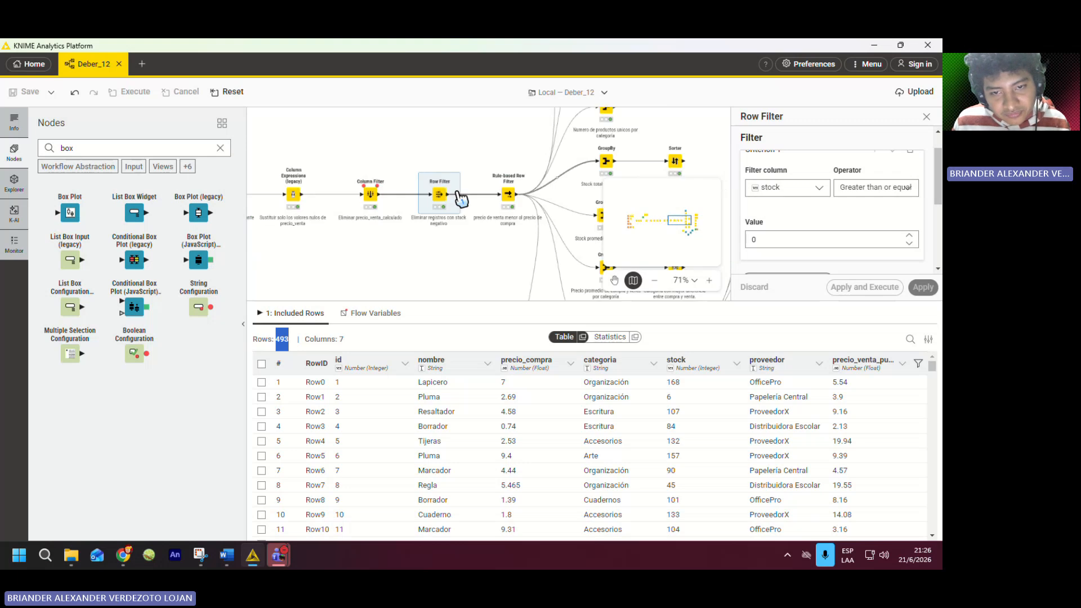
scroll(518, 186, up, 4)
click(467, 267)
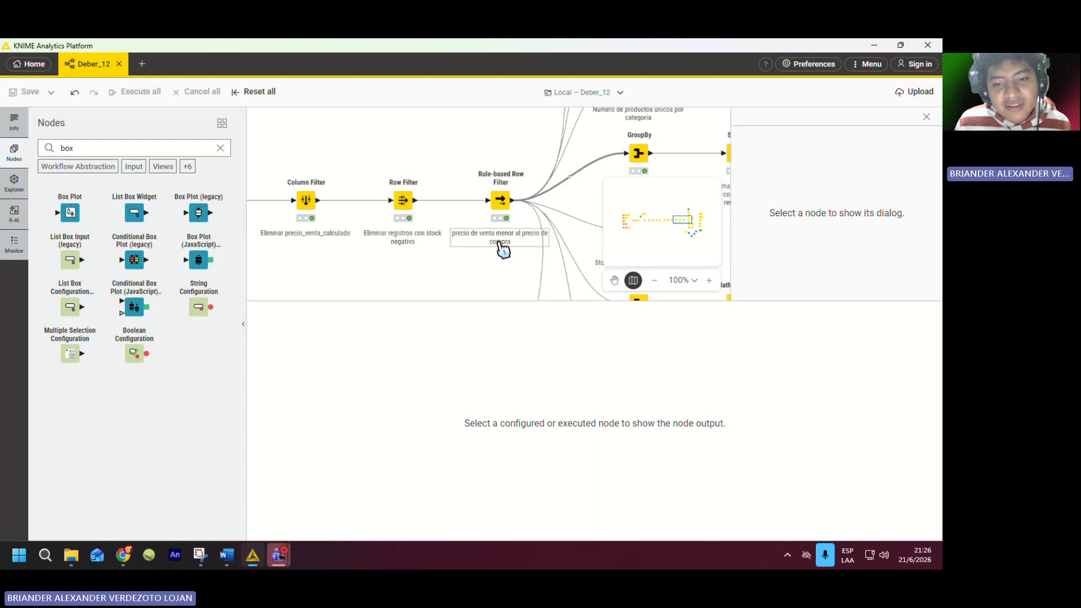
click(501, 206)
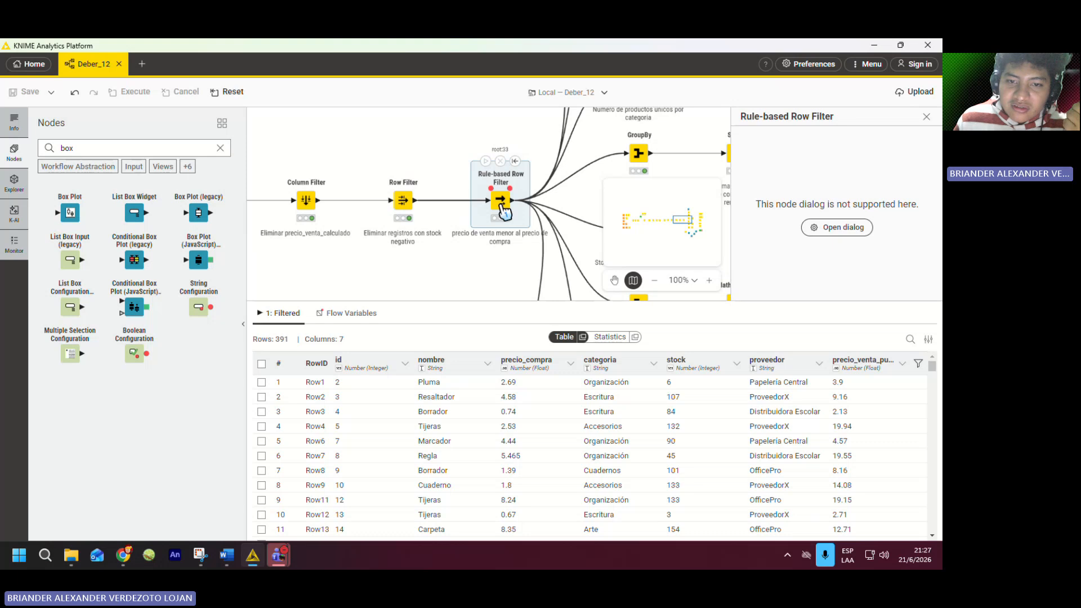
double_click(501, 202)
drag(502, 126, 473, 95)
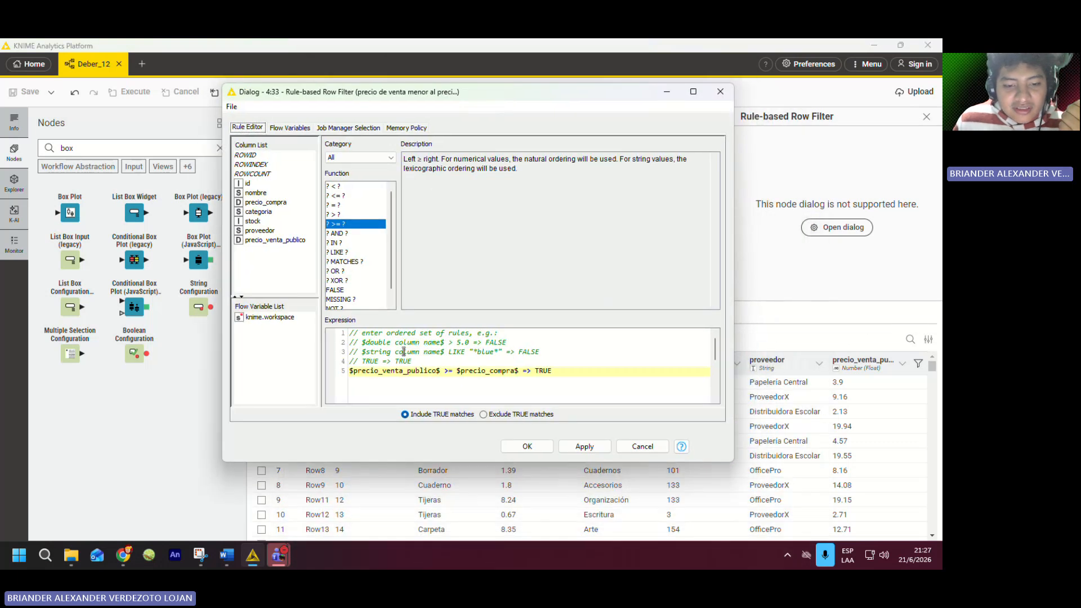
drag(350, 371, 553, 371)
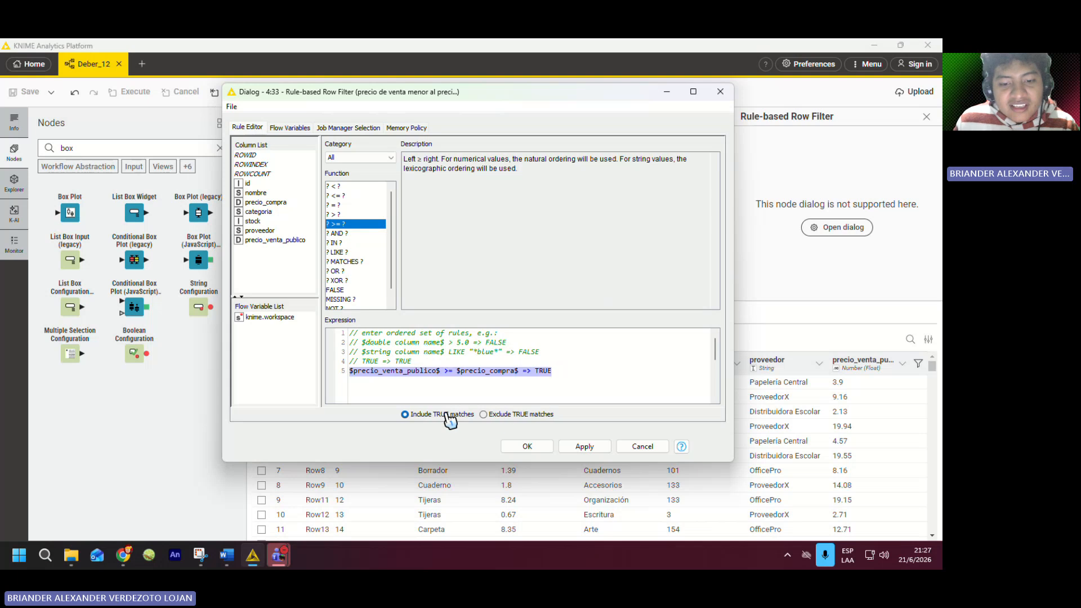
click(565, 369)
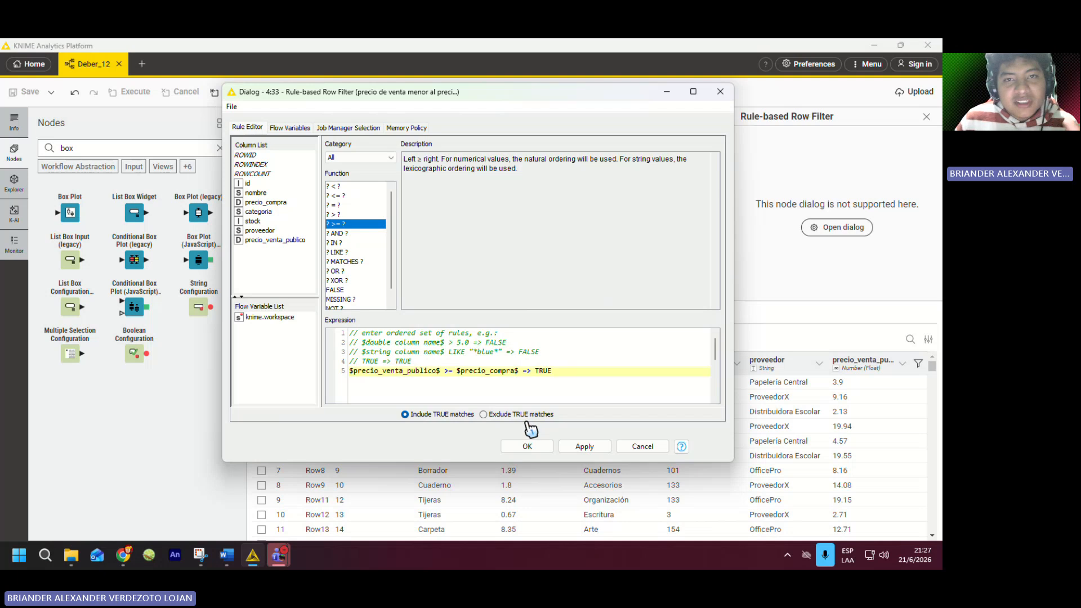
click(730, 91)
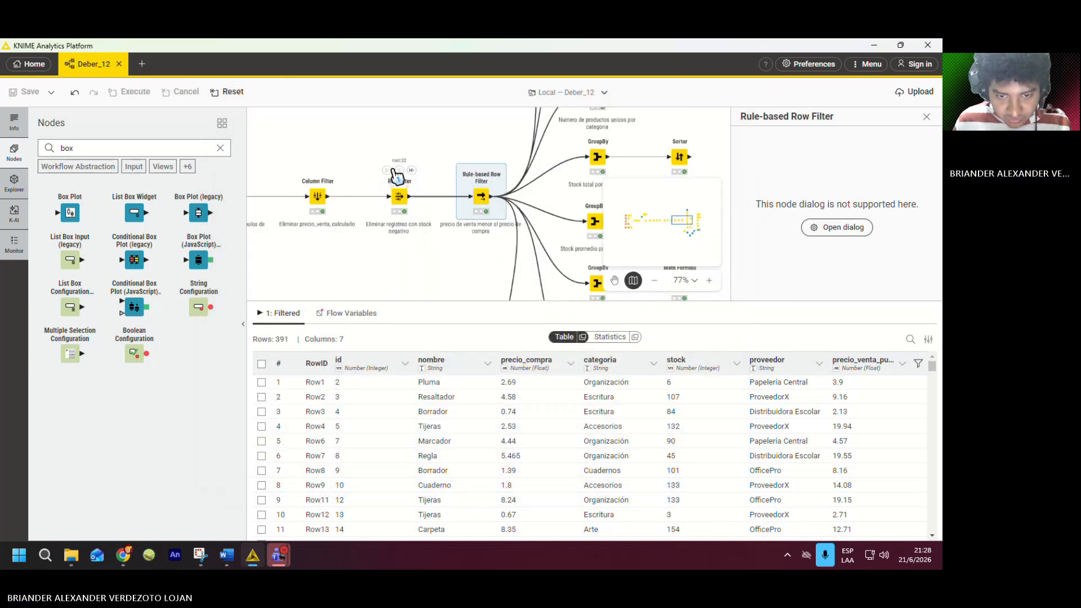
- Reopen the Rule-based Row Filter's configuration, recheck the comparison part of its rule, and close it with the rule left as is
double_click(459, 200)
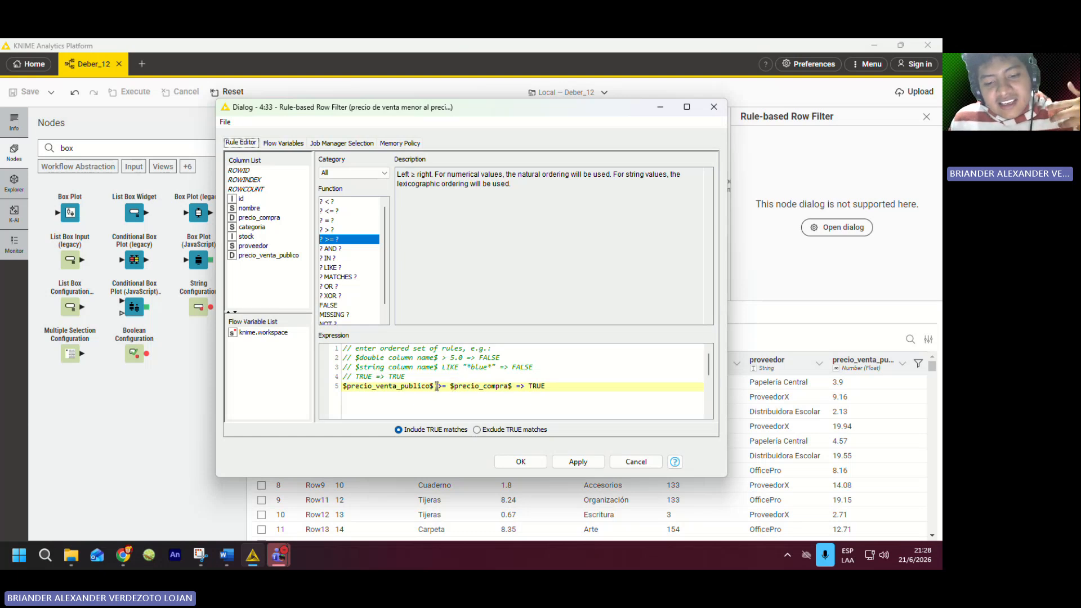
drag(438, 386, 551, 385)
click(551, 385)
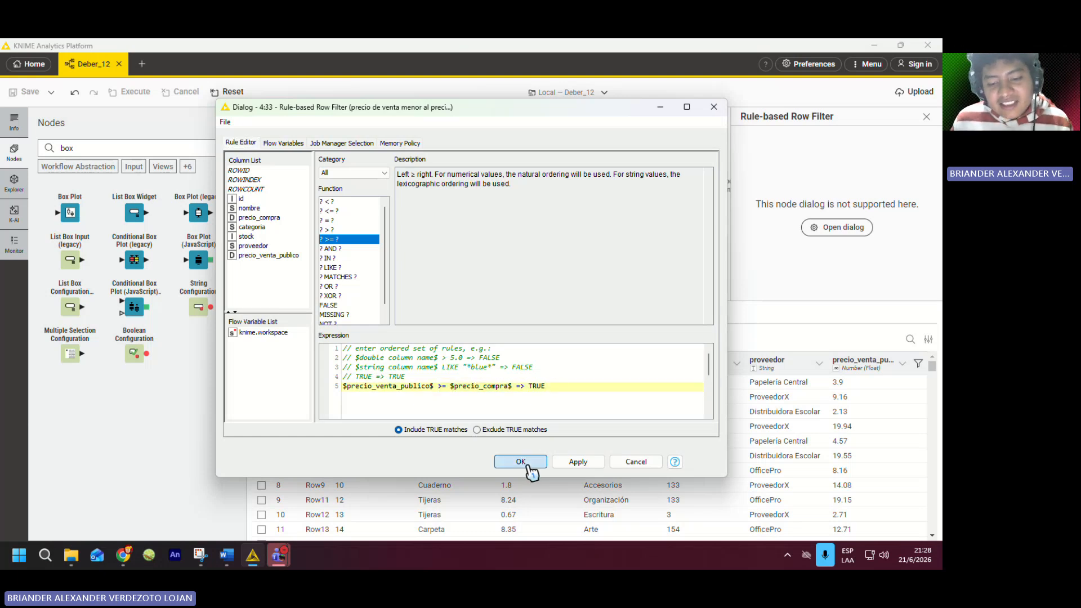
click(526, 464)
click(563, 339)
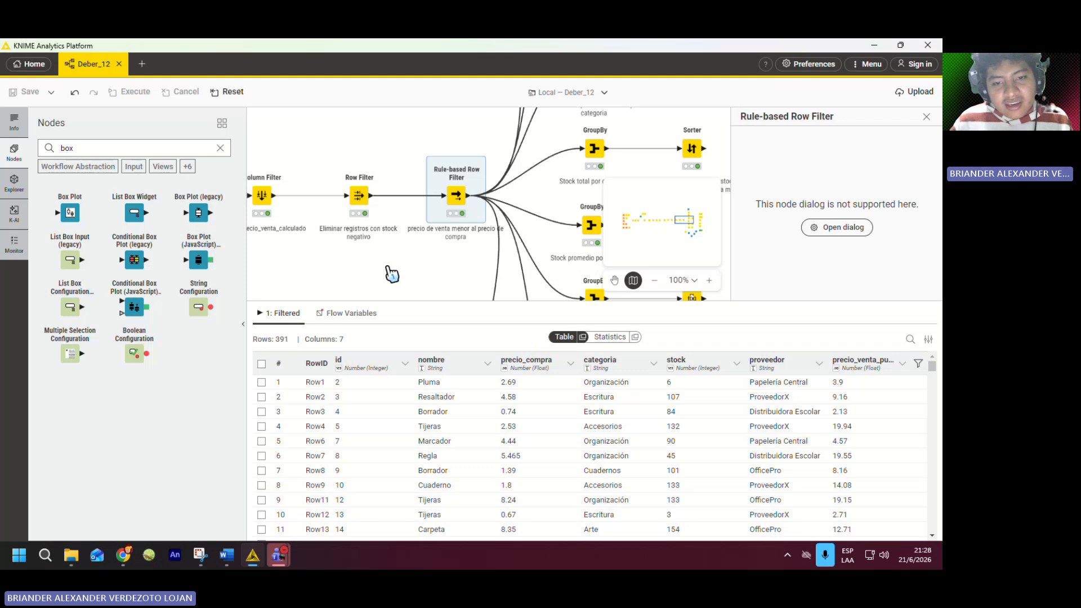
scroll(393, 274, down, 10)
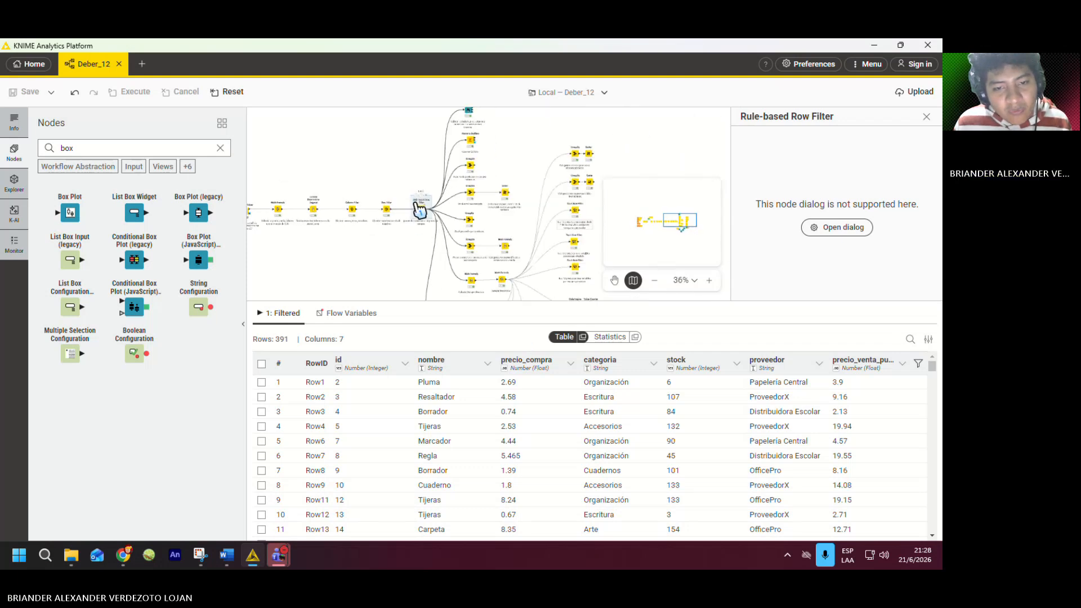
- Examine the branches leaving the Rule-based Row Filter, focusing on the Statistics node and its description
scroll(483, 176, up, 5)
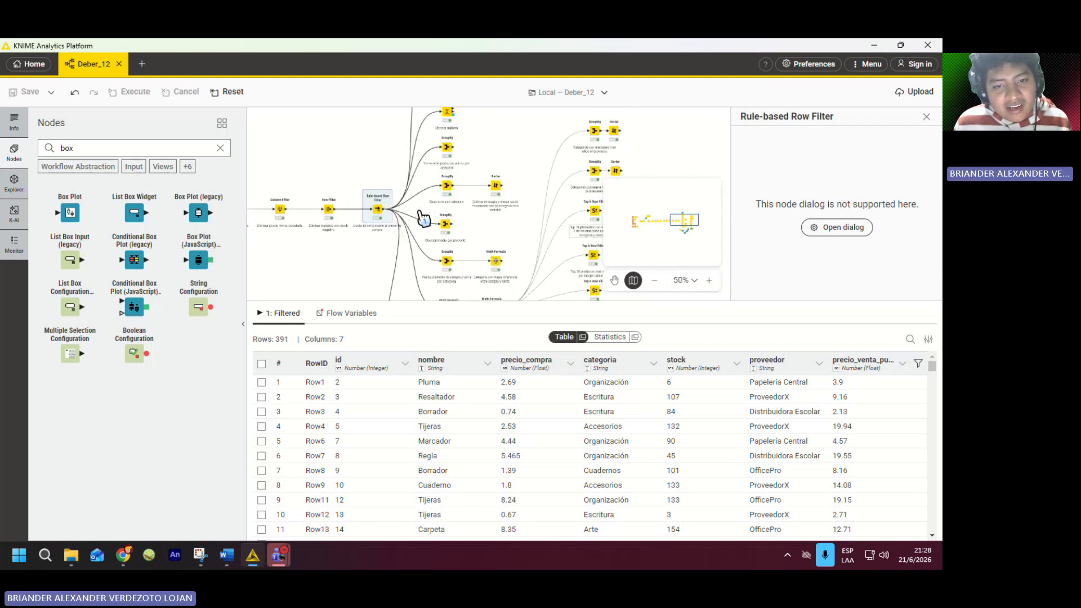
scroll(425, 214, up, 4)
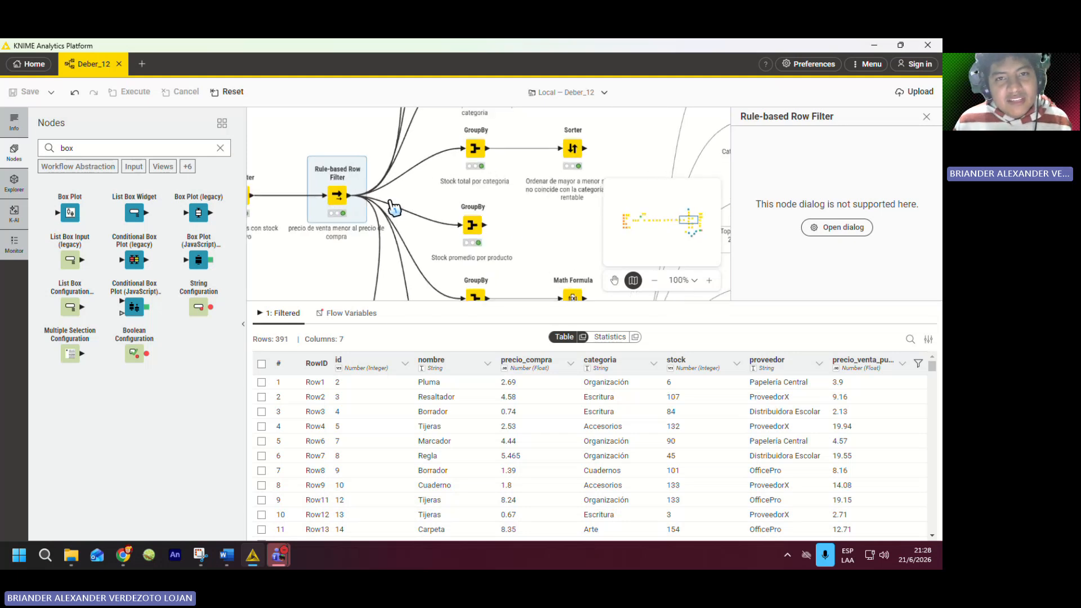
scroll(375, 225, down, 5)
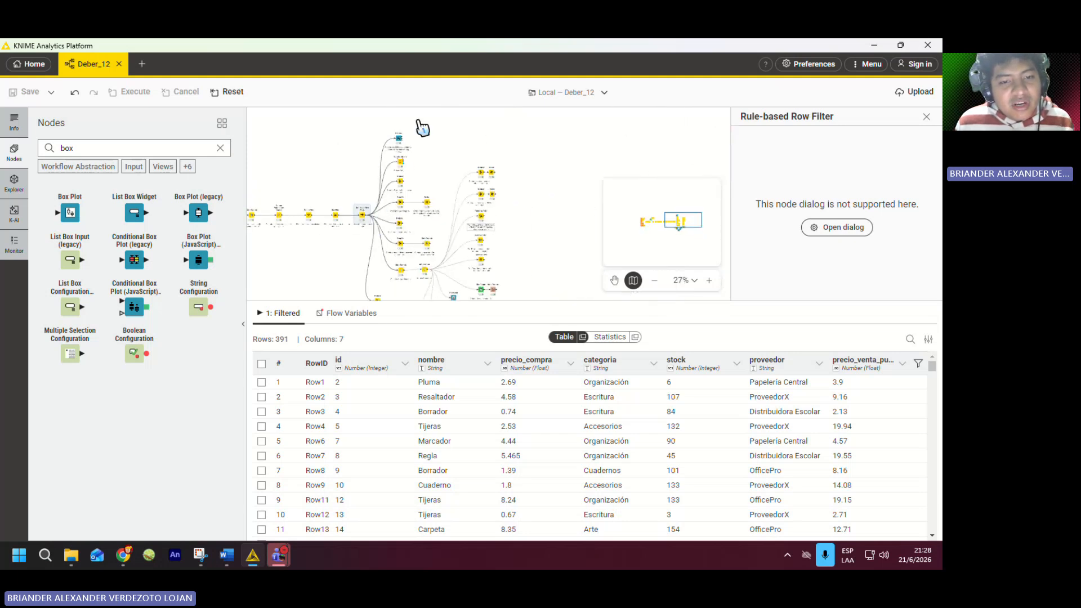
scroll(419, 129, up, 6)
scroll(304, 206, up, 5)
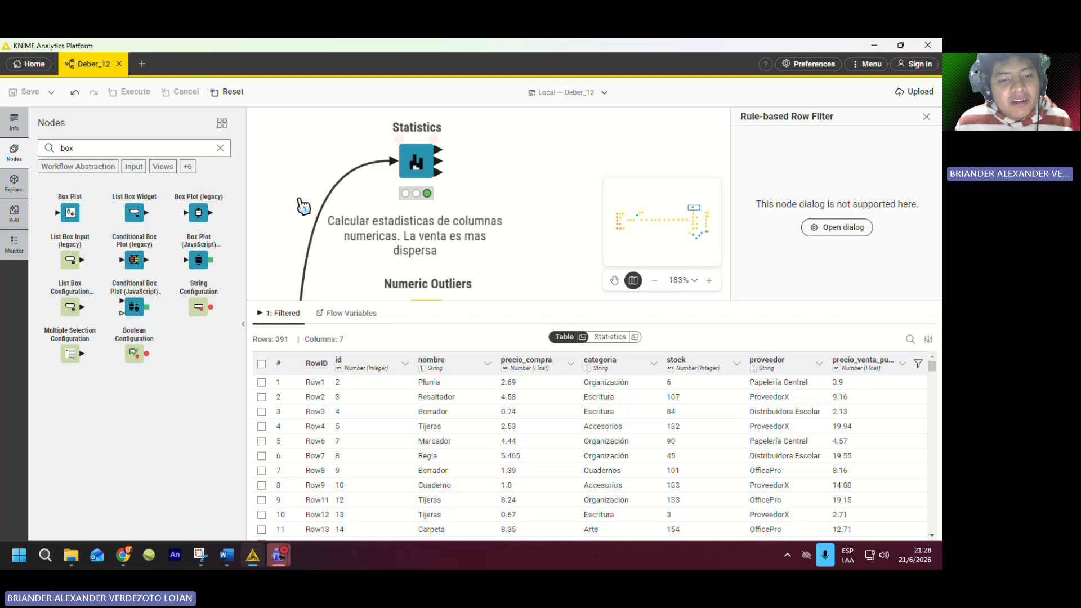
scroll(304, 206, down, 5)
scroll(424, 161, down, 4)
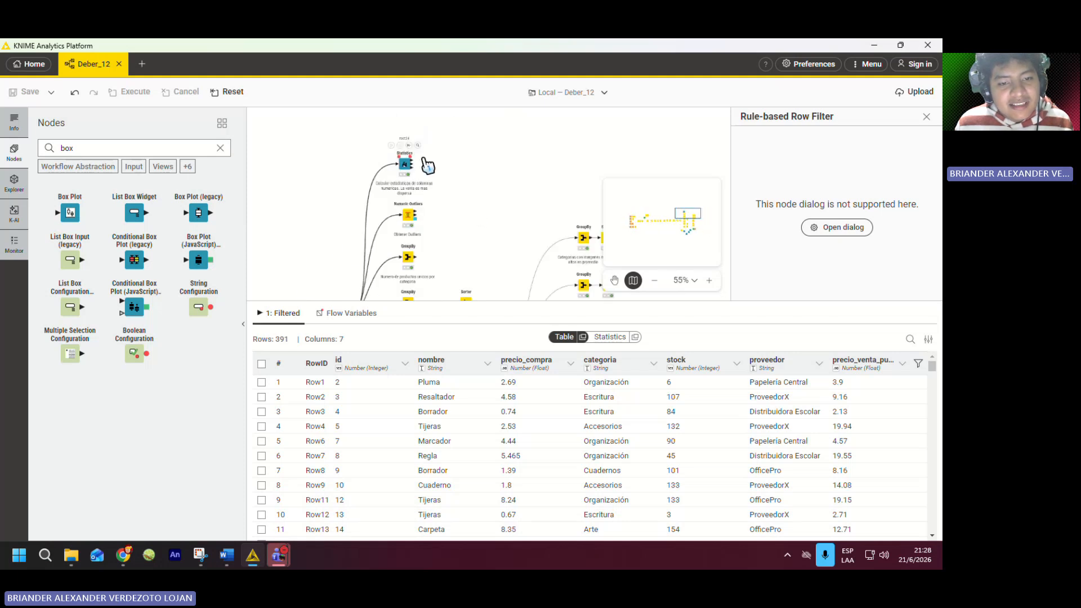
scroll(424, 163, down, 3)
scroll(427, 168, up, 6)
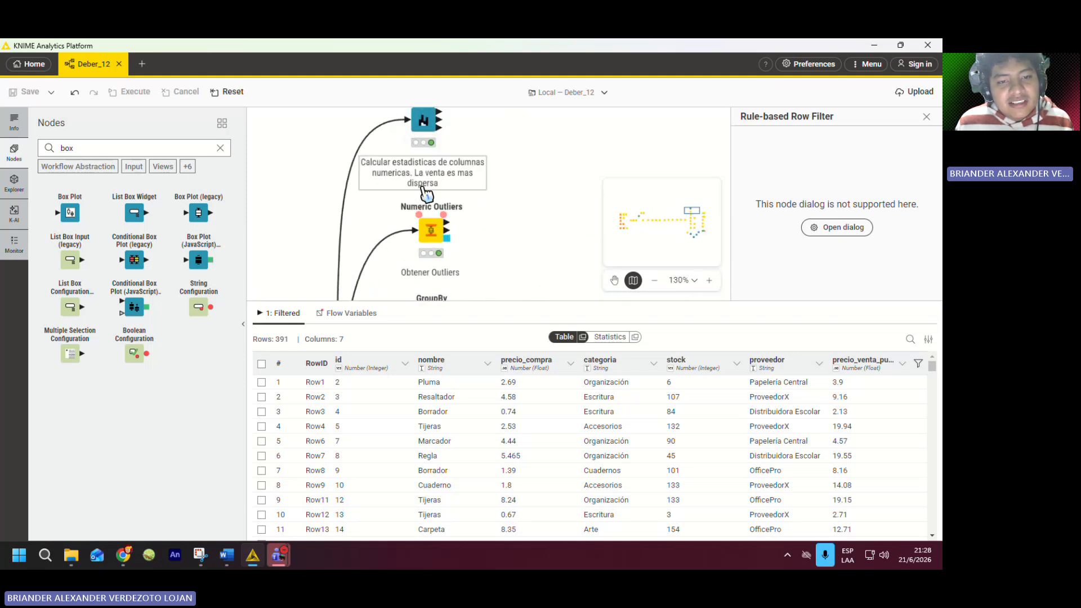
scroll(444, 194, up, 2)
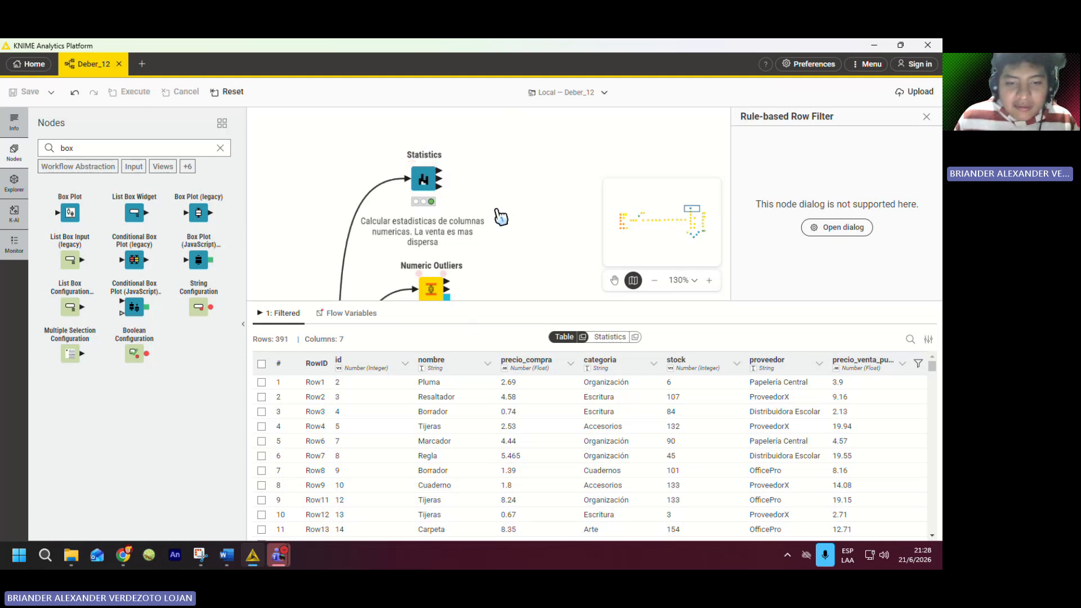
- Show the column statistics of the Rule-based Row Filter's filtered output and look through the statistics columns
scroll(450, 229, down, 8)
scroll(407, 282, up, 6)
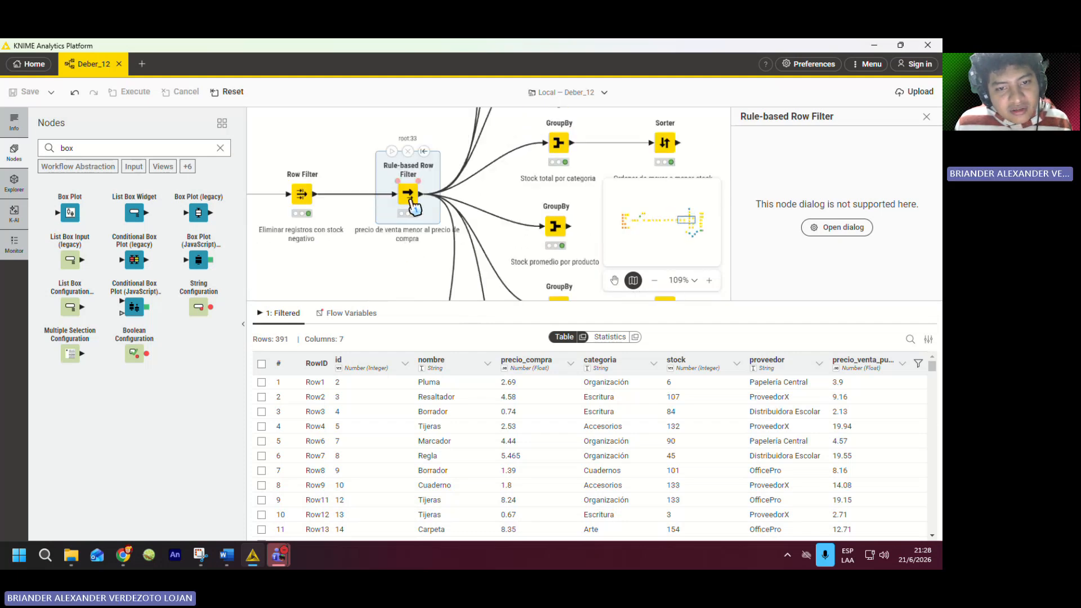
click(614, 339)
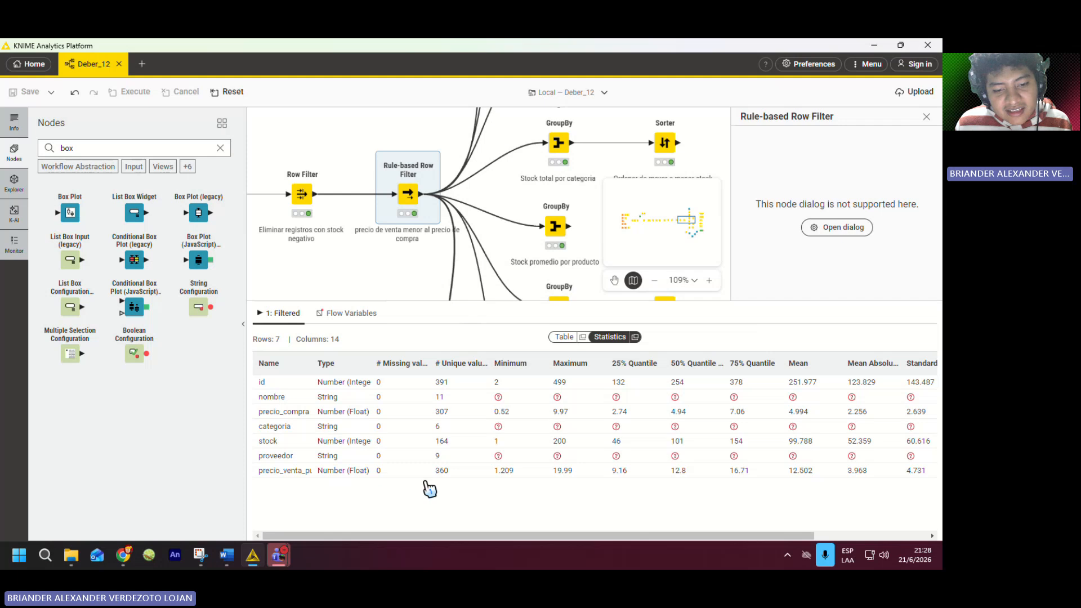
drag(511, 541, 530, 528)
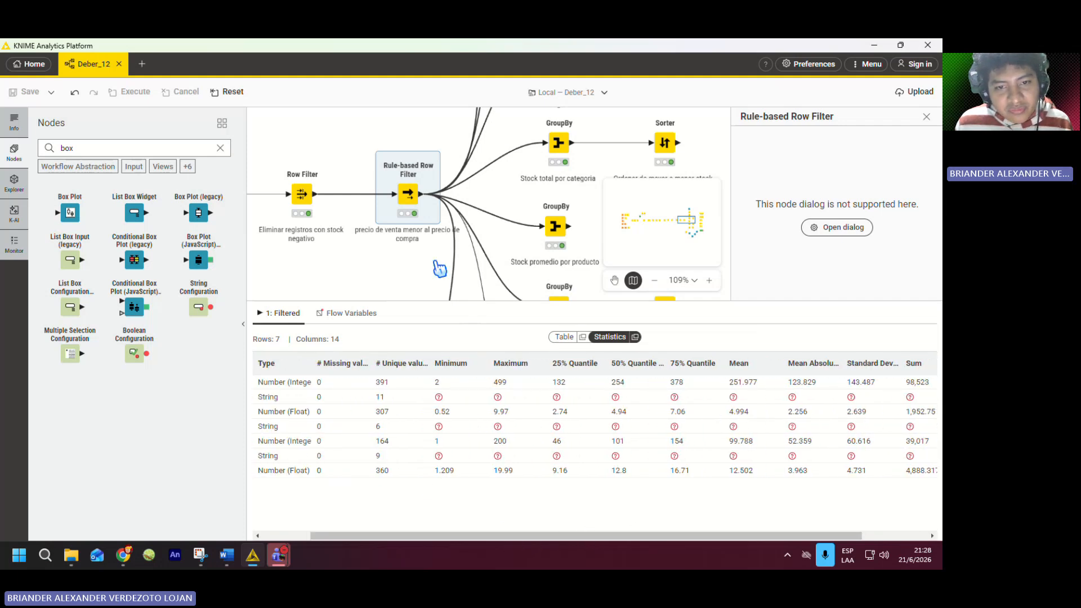
- Select the Statistics node that calculates the numeric column statistics to show its Statistics Table output
scroll(441, 254, down, 14)
scroll(486, 146, up, 6)
scroll(485, 145, up, 10)
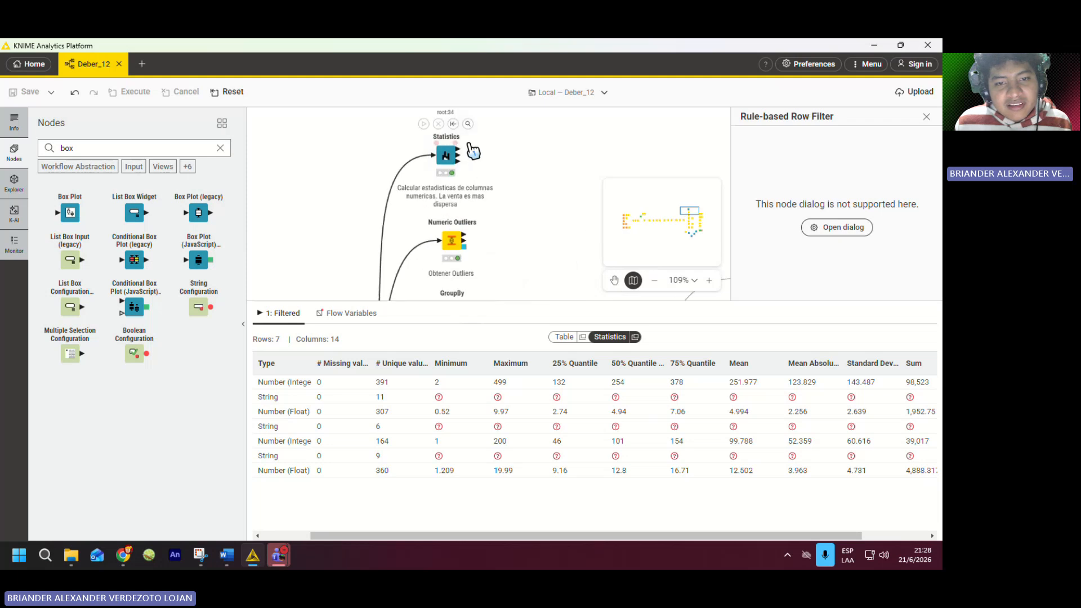
click(90, 150)
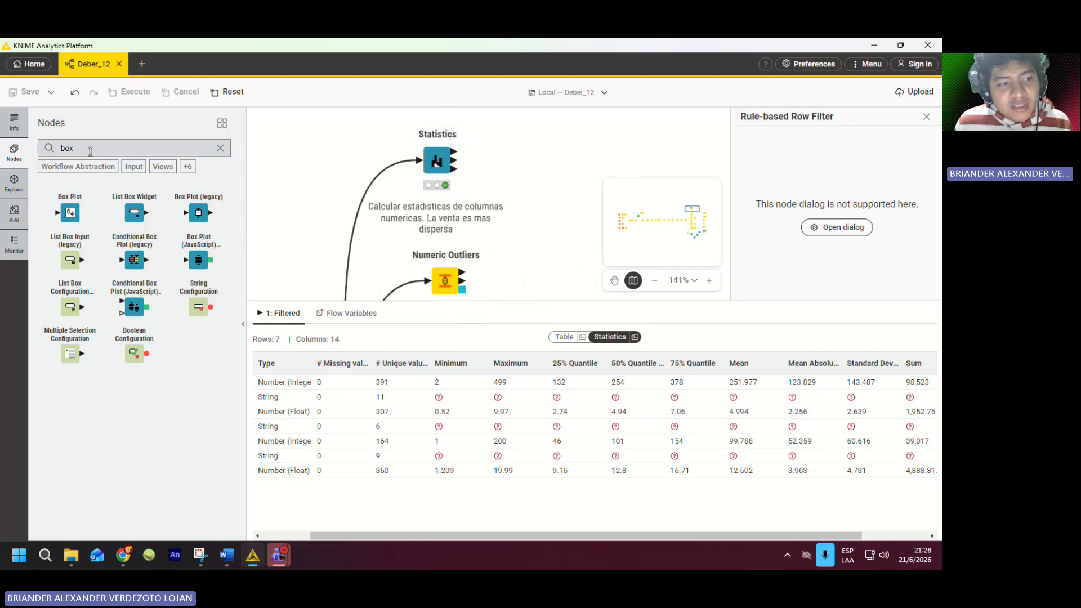
click(434, 169)
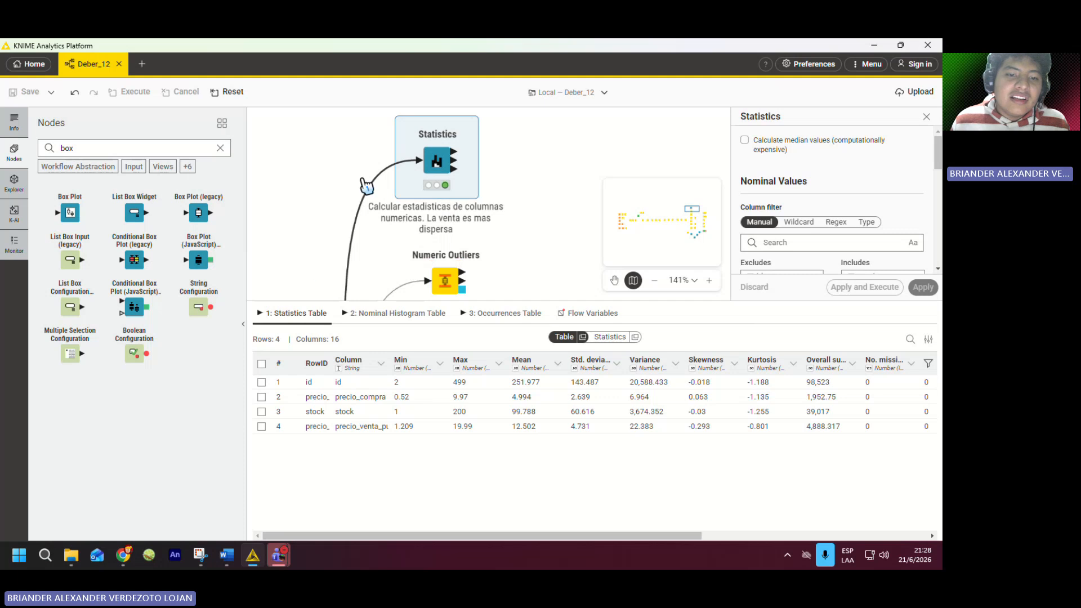
- Check the Statistics node's place in the workflow and review its table's mean, standard deviation and variance columns
scroll(369, 183, down, 9)
scroll(368, 179, down, 4)
scroll(356, 268, up, 6)
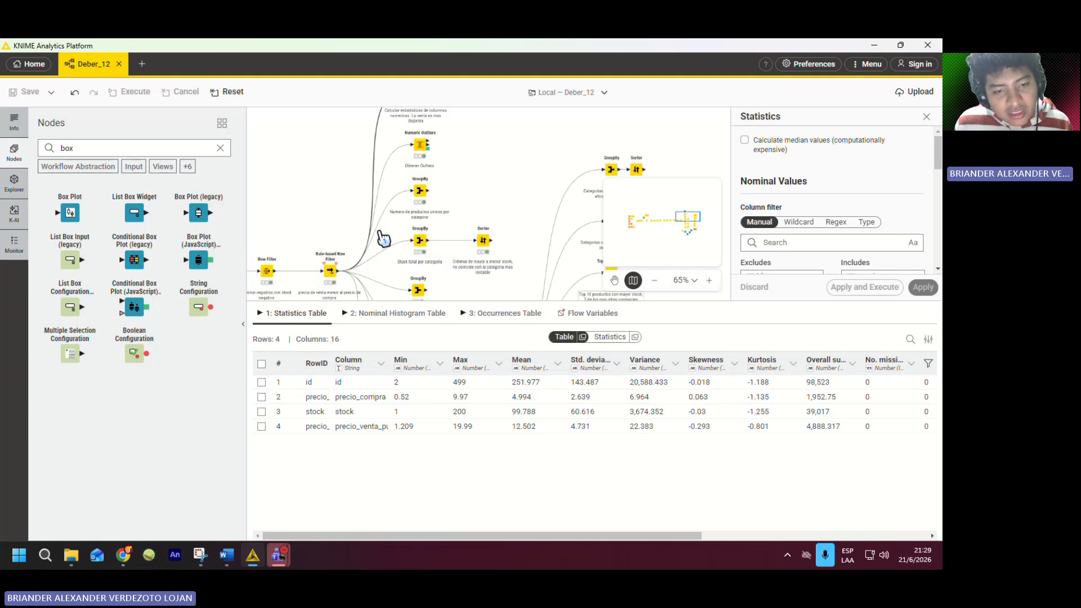
scroll(383, 236, down, 3)
scroll(403, 147, up, 5)
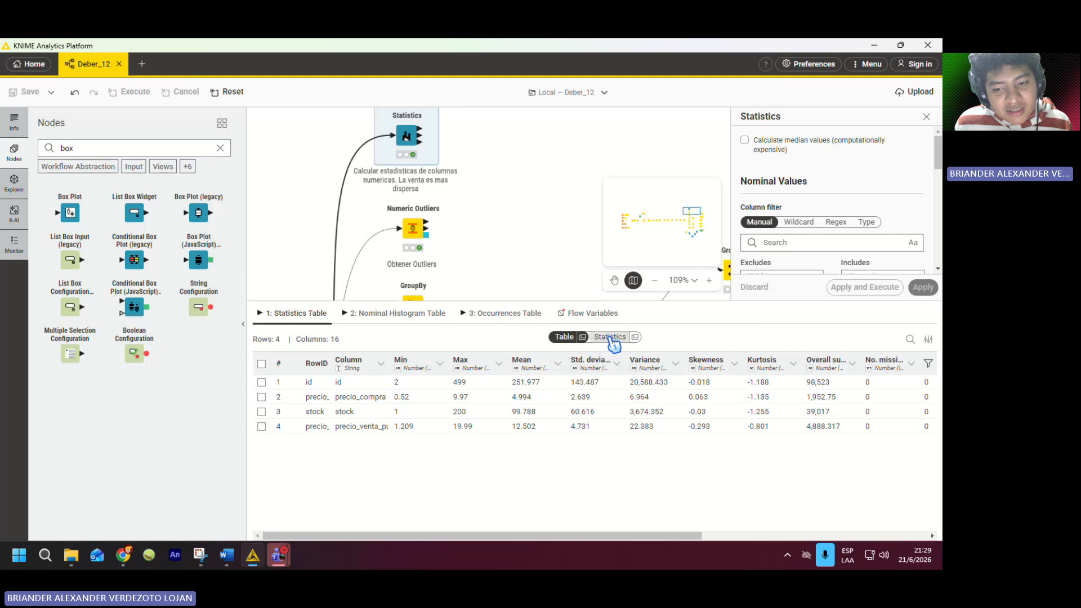
drag(509, 535, 473, 533)
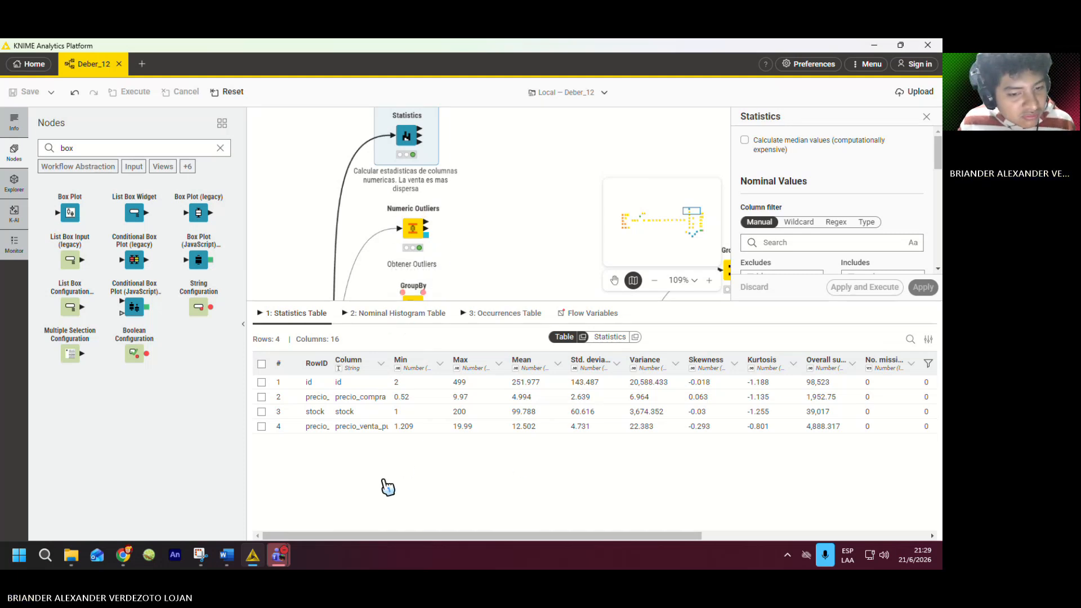
drag(407, 543, 367, 535)
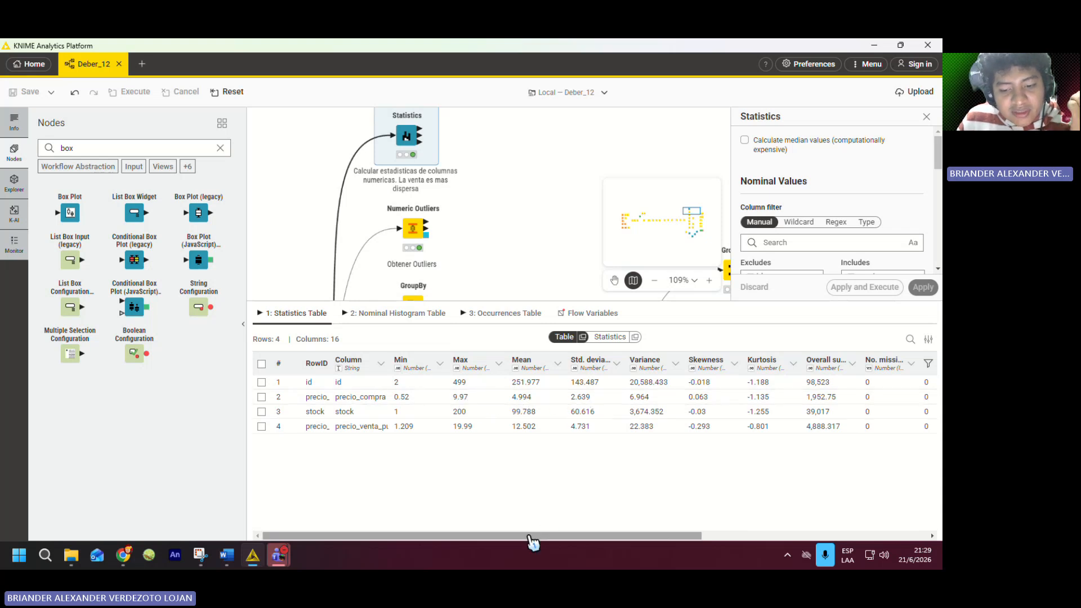
drag(530, 540, 580, 539)
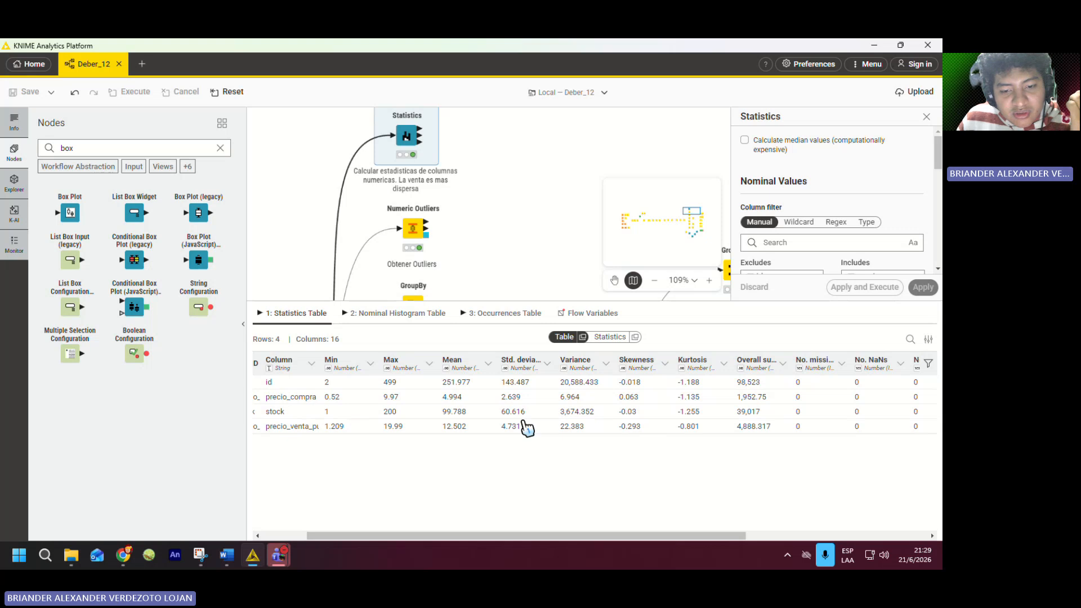
scroll(456, 260, down, 2)
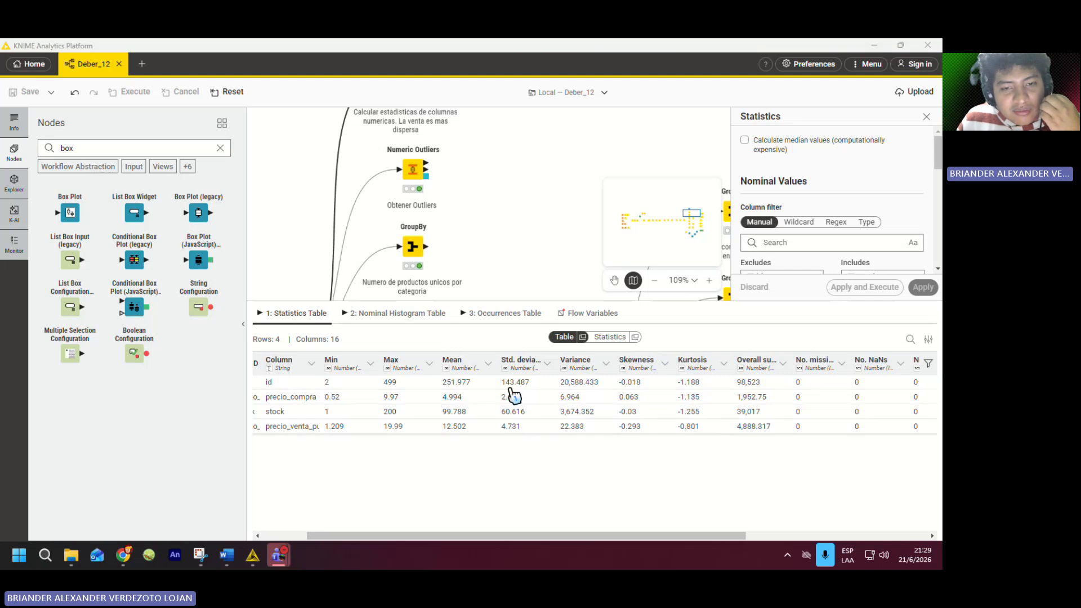
- Deselect the Statistics node, select it again and recheck the standard deviation column for the price and stock rows
drag(517, 197, 550, 236)
scroll(552, 237, up, 3)
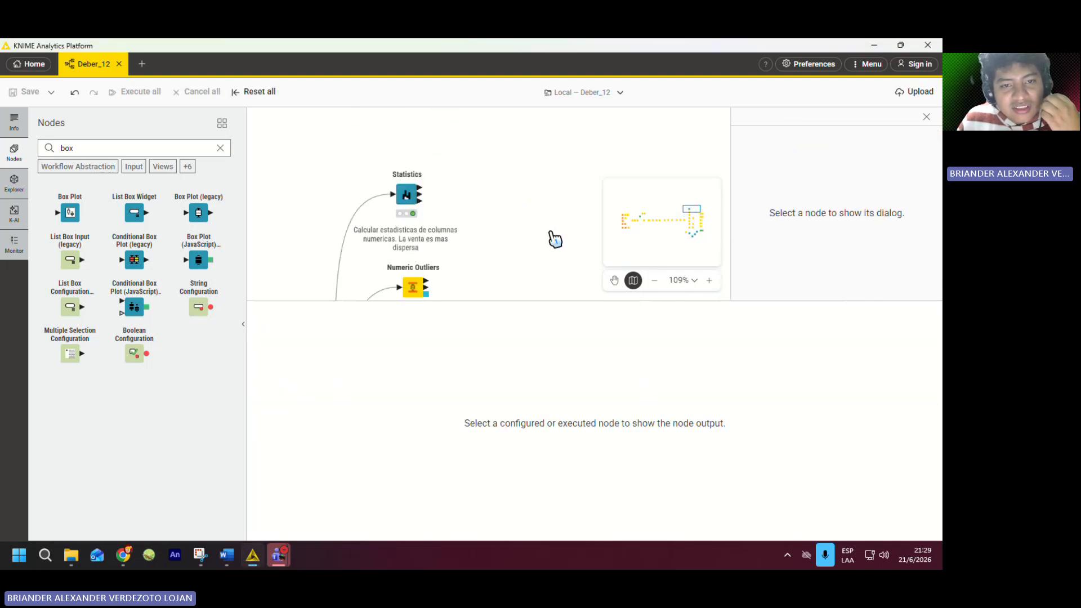
scroll(555, 240, down, 2)
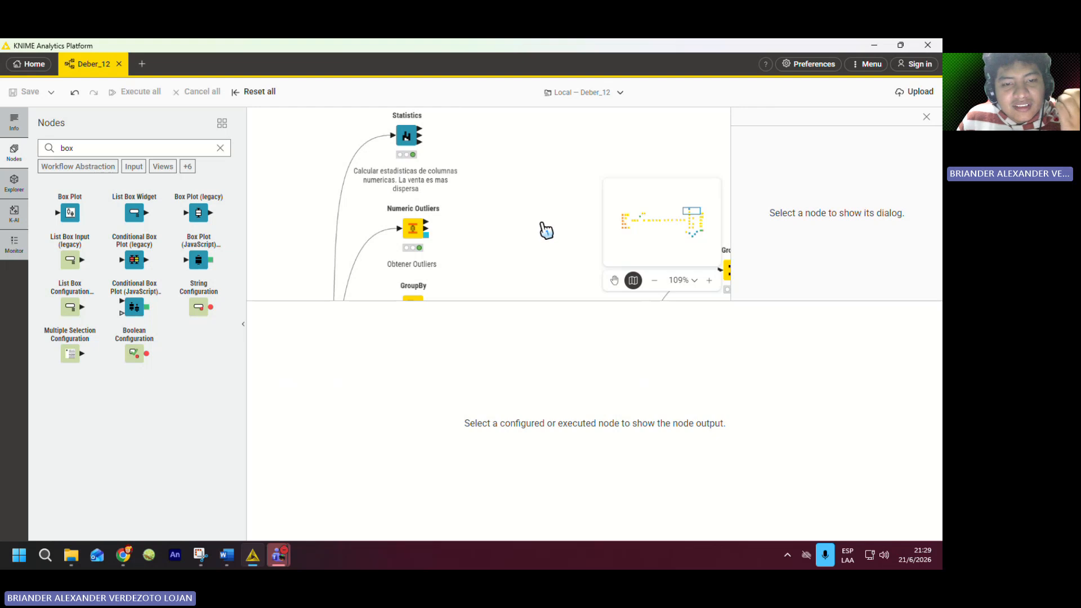
click(409, 139)
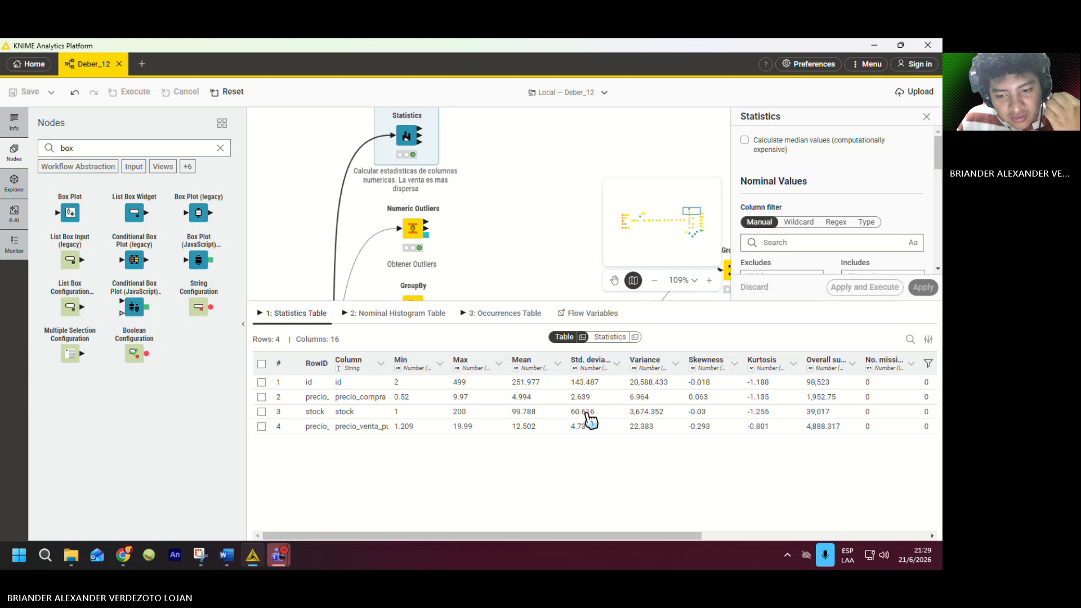
- Clear the node selection and examine the Numeric Outliers node alongside the neighbouring GroupBy branches
scroll(455, 225, down, 2)
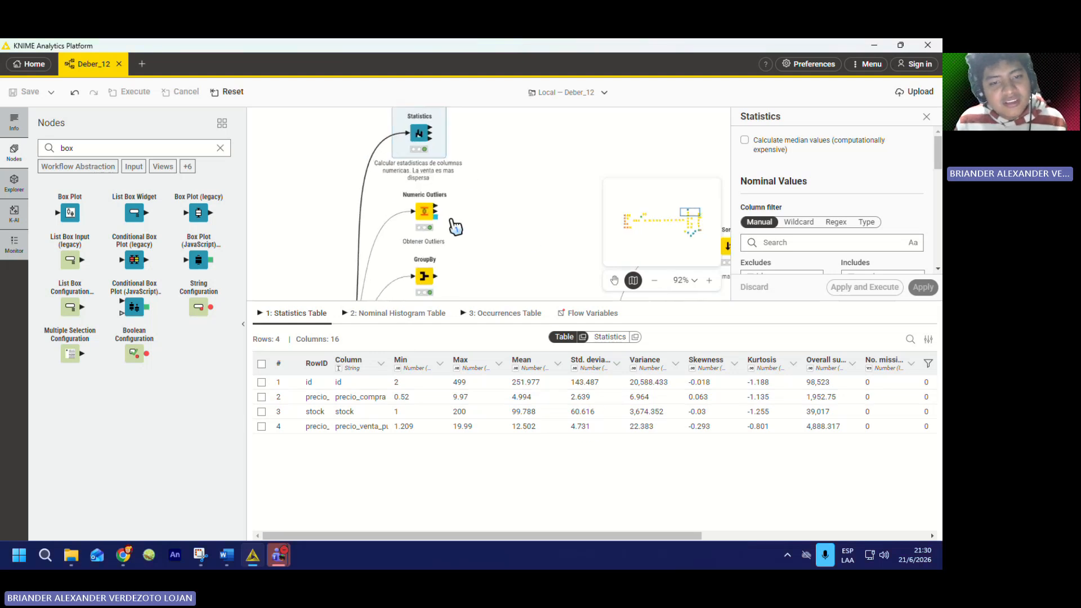
scroll(455, 225, up, 3)
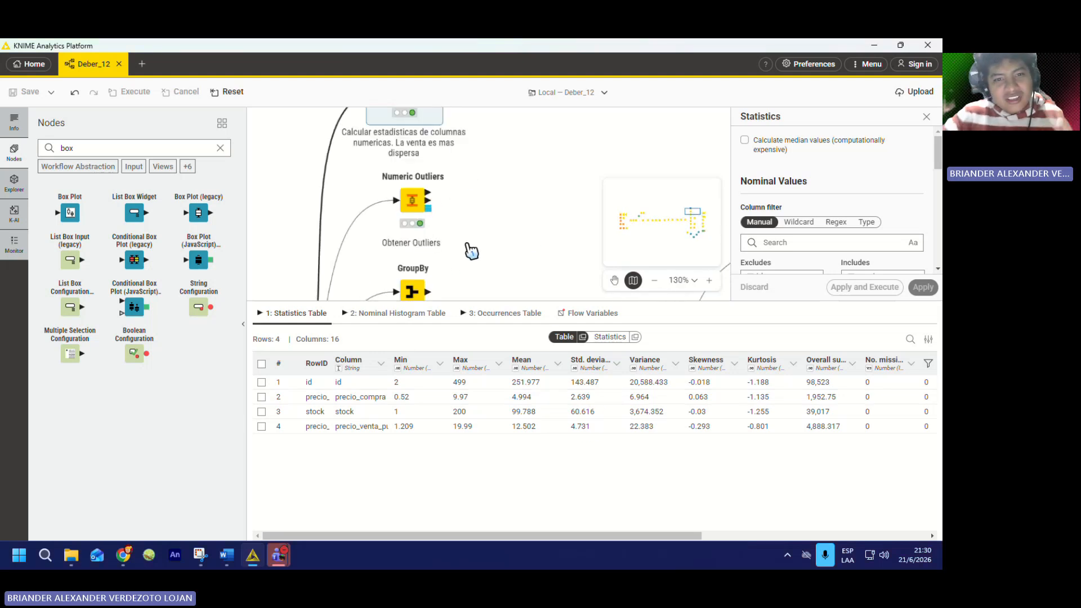
scroll(471, 251, down, 4)
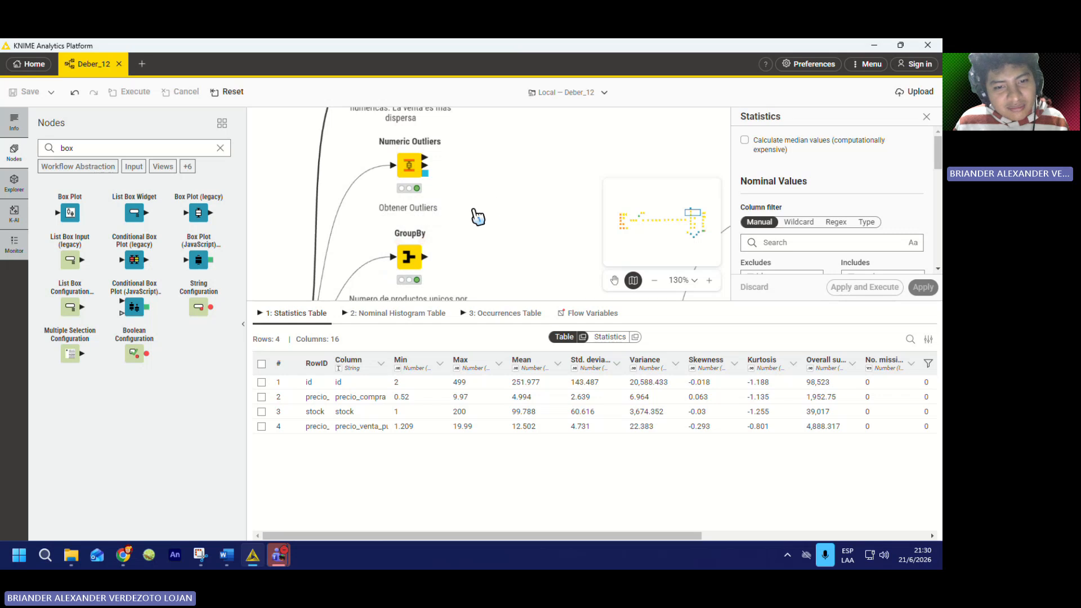
click(511, 198)
scroll(479, 203, down, 3)
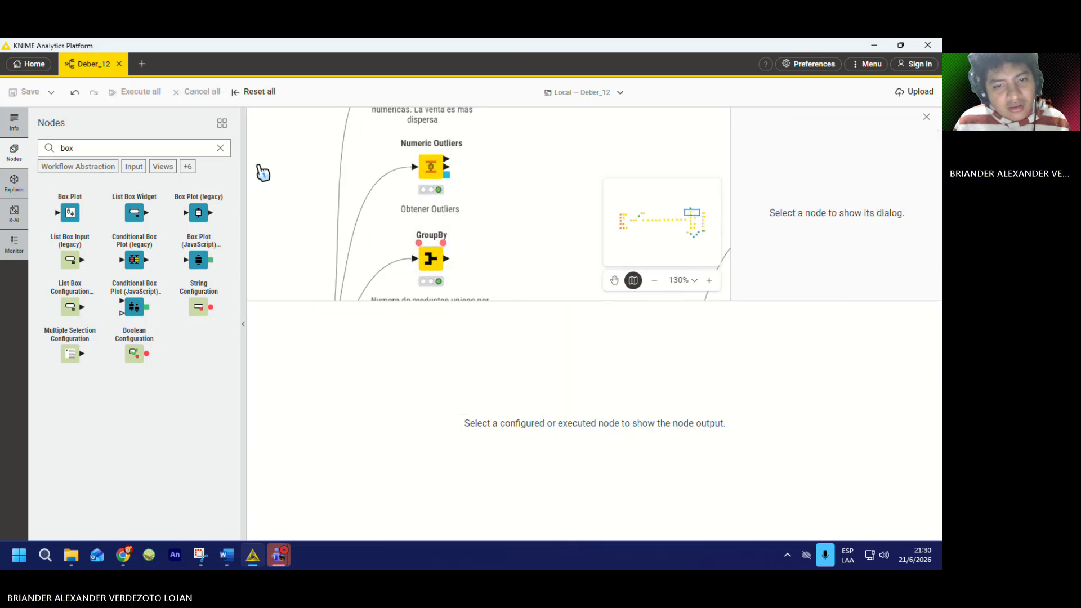
scroll(445, 200, down, 4)
scroll(374, 232, up, 4)
scroll(398, 189, down, 8)
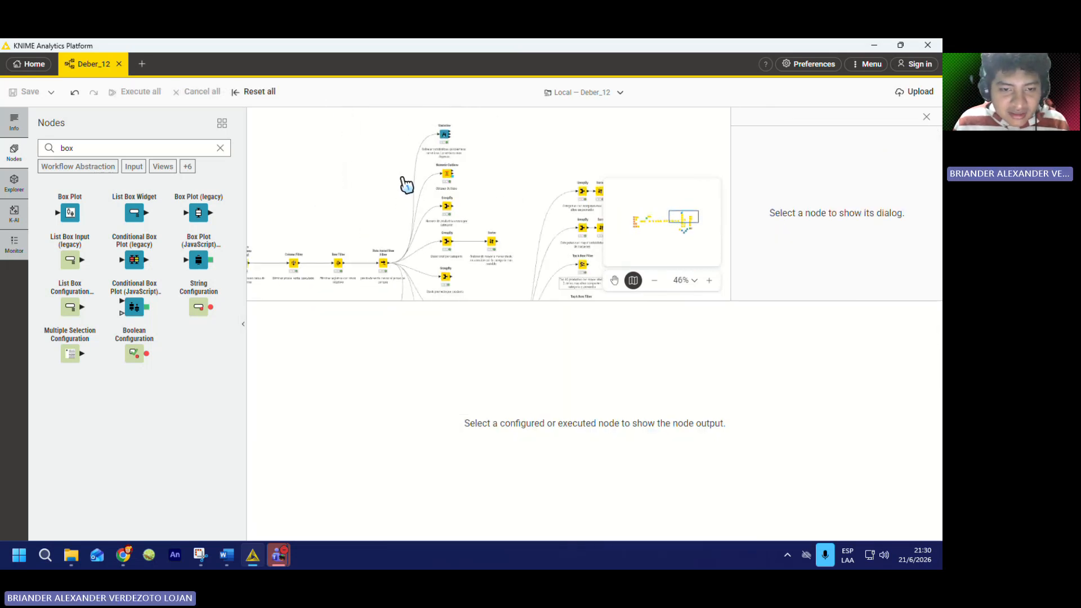
scroll(389, 243, up, 5)
scroll(410, 272, up, 6)
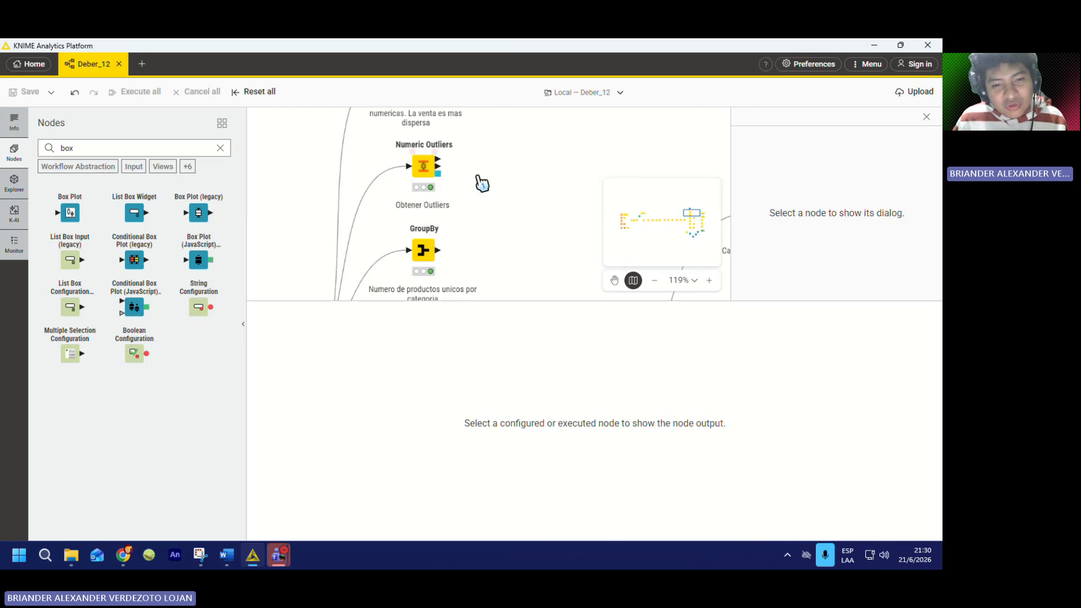
scroll(411, 168, down, 3)
scroll(409, 168, down, 4)
scroll(375, 197, up, 5)
scroll(493, 187, down, 5)
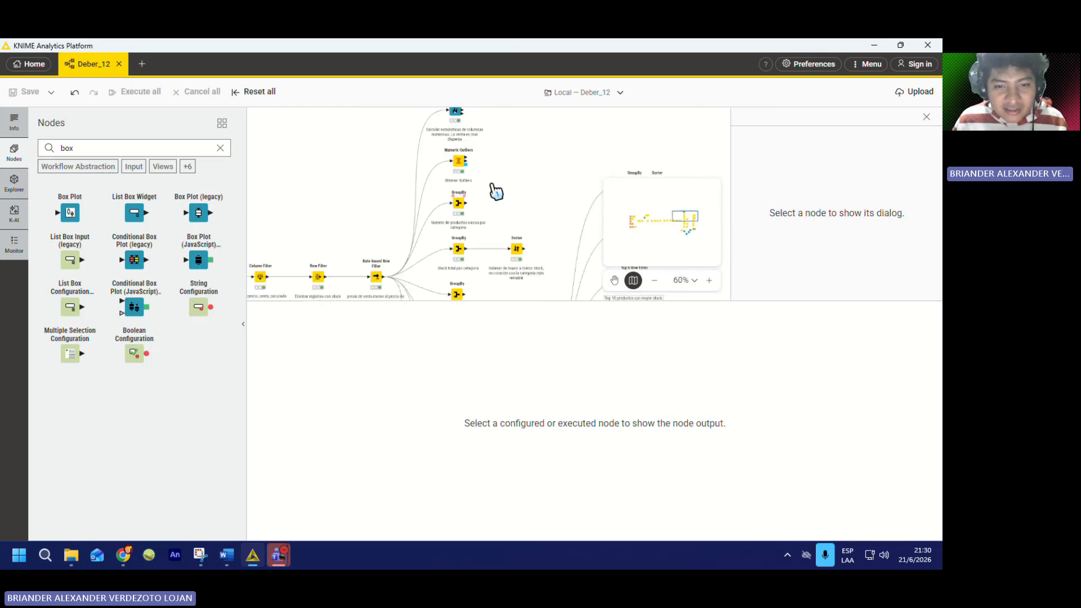
scroll(392, 225, down, 3)
scroll(390, 266, up, 3)
scroll(498, 133, up, 4)
scroll(464, 183, up, 2)
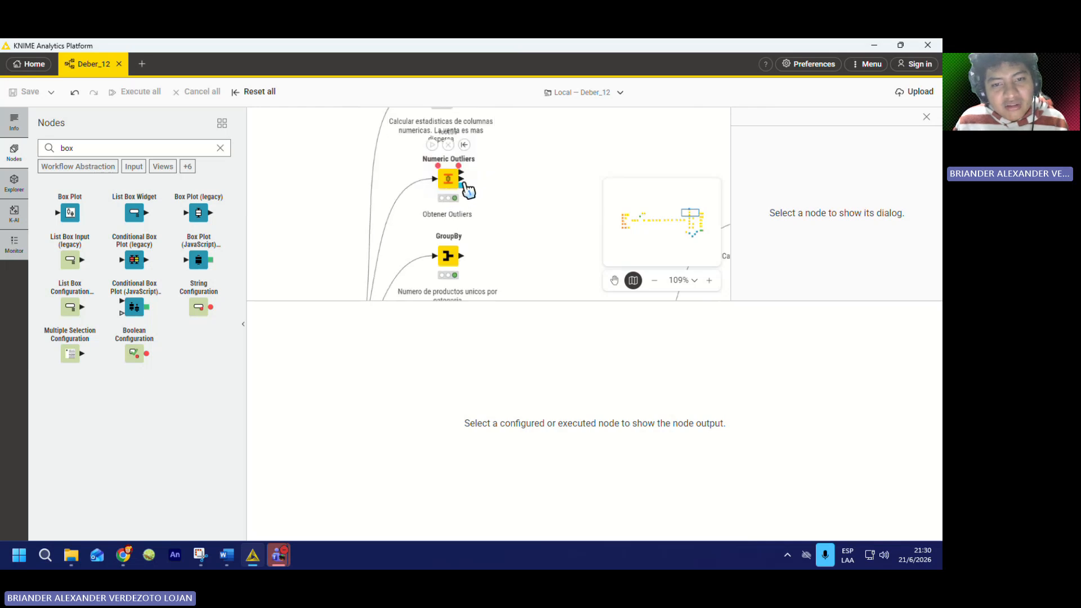
- Select the Numeric Outliers node, look through its treated table, review the outlier counts and bounds in its Summary, and deselect it
click(450, 184)
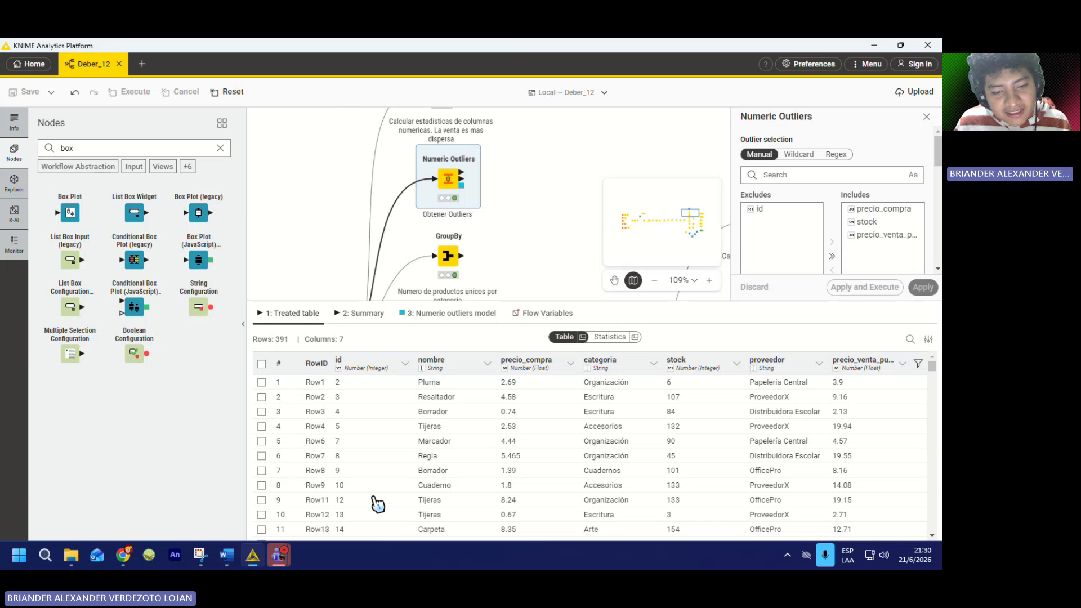
scroll(591, 426, down, 10)
scroll(585, 417, up, 10)
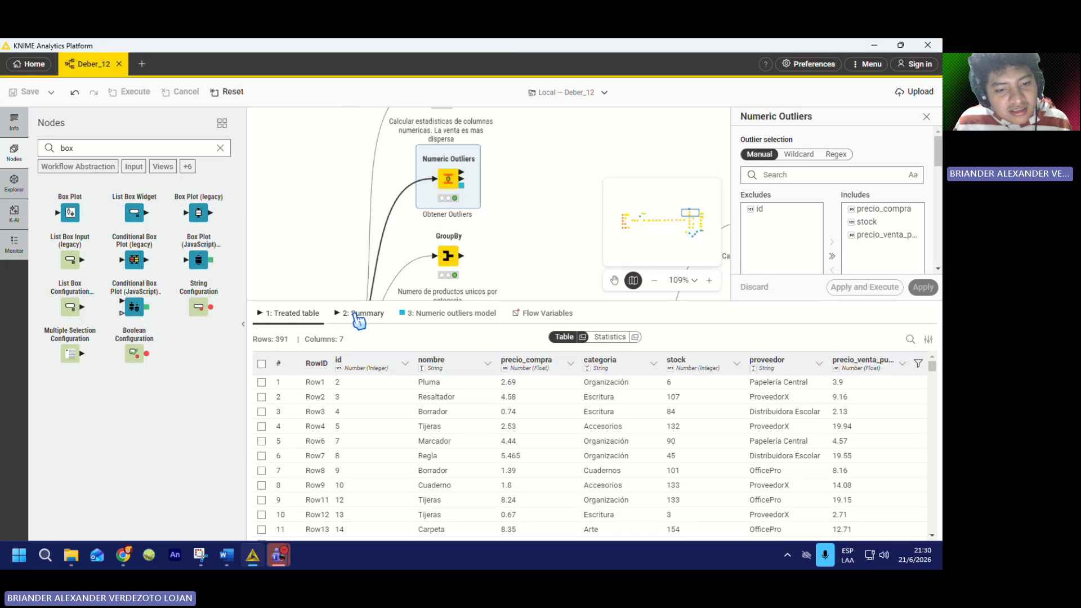
click(356, 314)
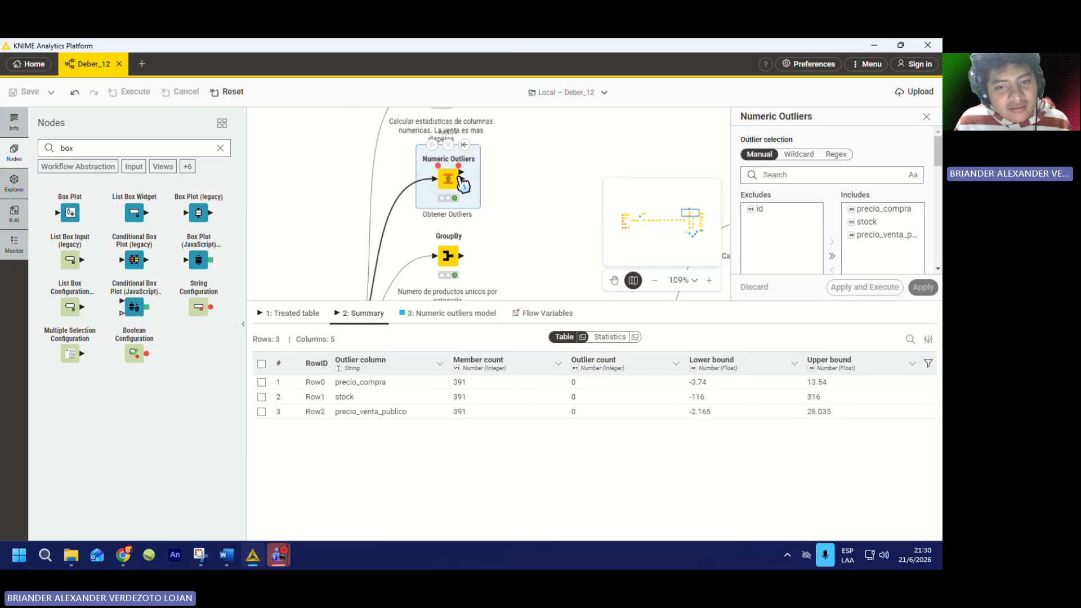
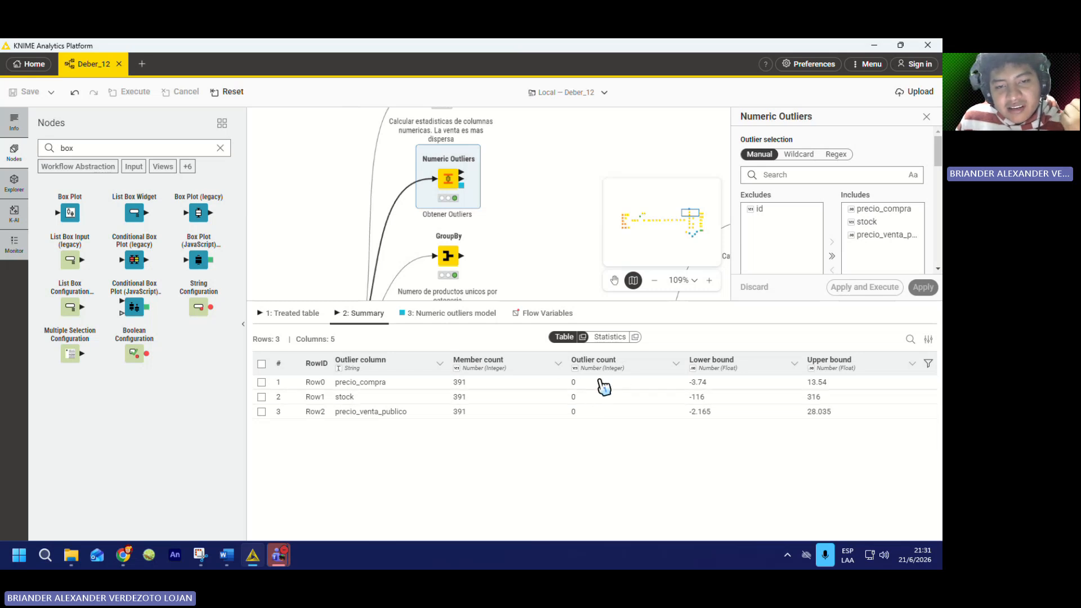
click(543, 195)
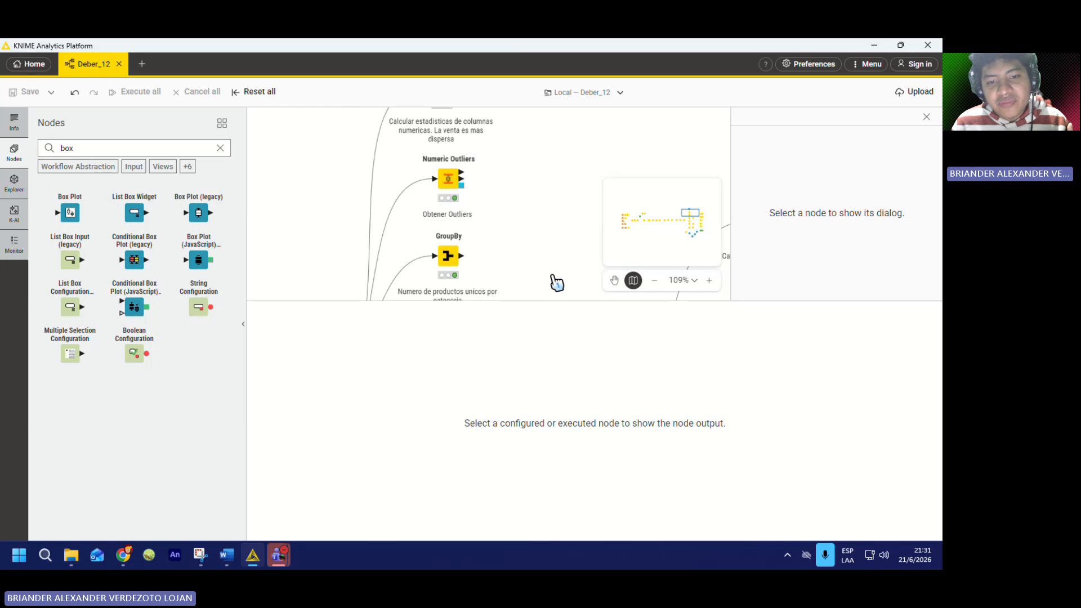
- Show the output table of the GroupBy node labelled "Numero de productos unicos por categoria"
scroll(521, 246, down, 3)
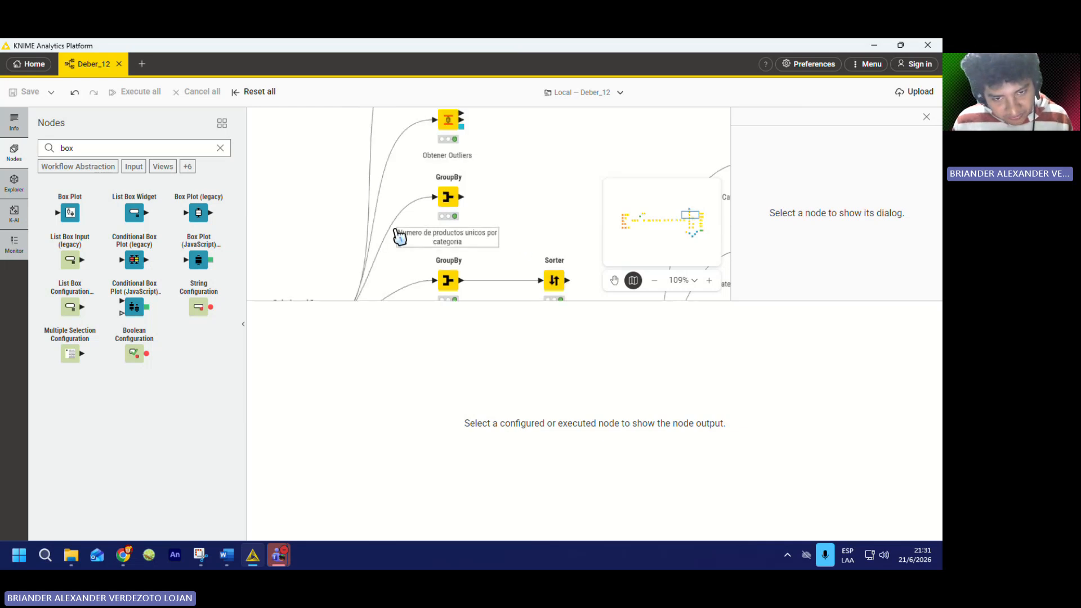
scroll(398, 234, down, 5)
scroll(364, 205, up, 4)
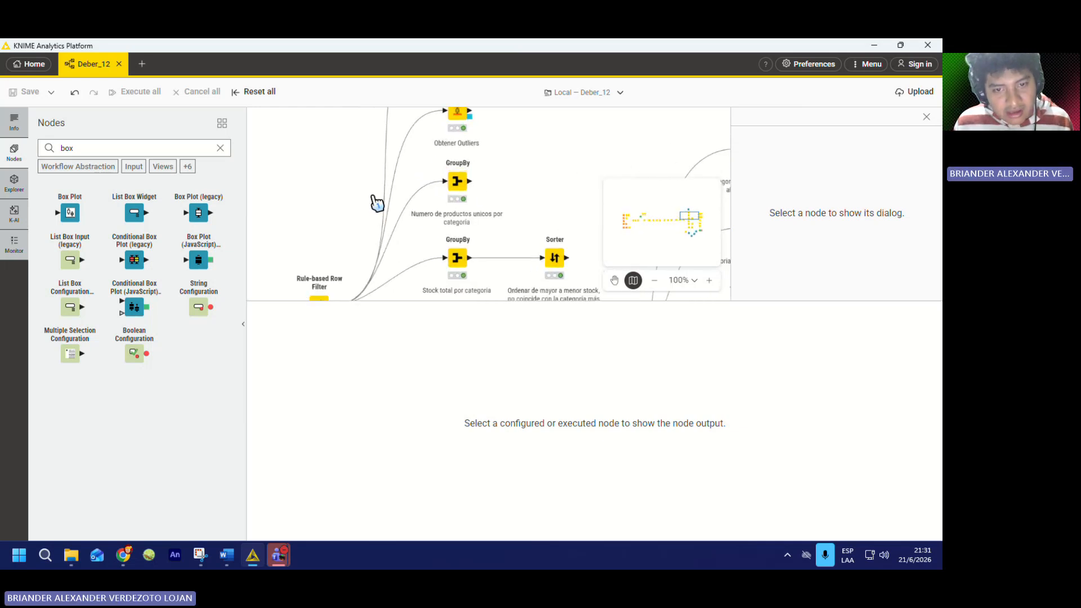
scroll(493, 181, up, 5)
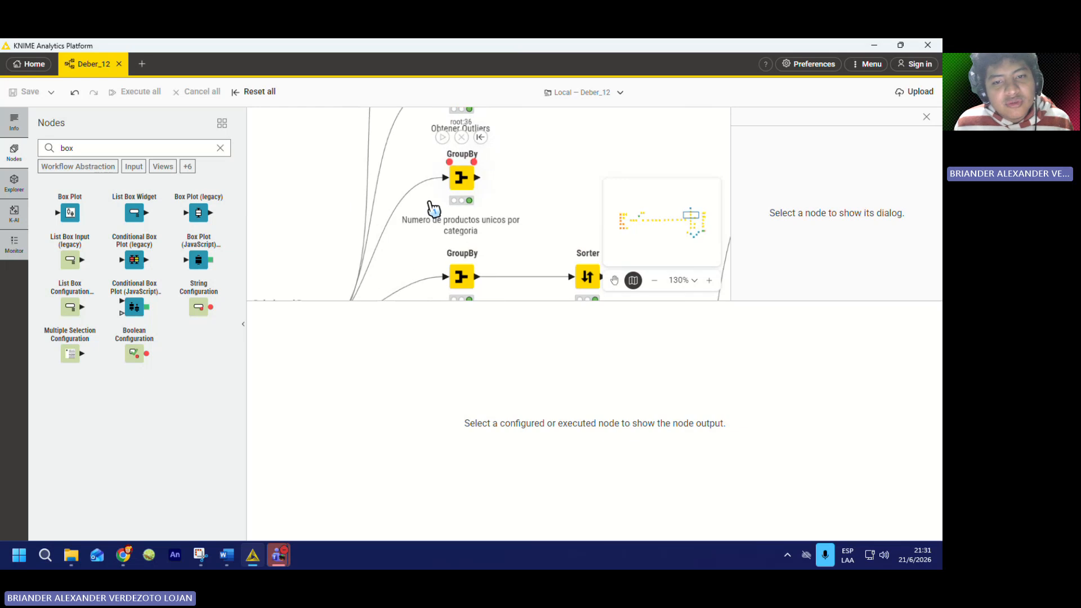
scroll(357, 199, down, 4)
scroll(427, 192, up, 2)
scroll(431, 197, up, 1)
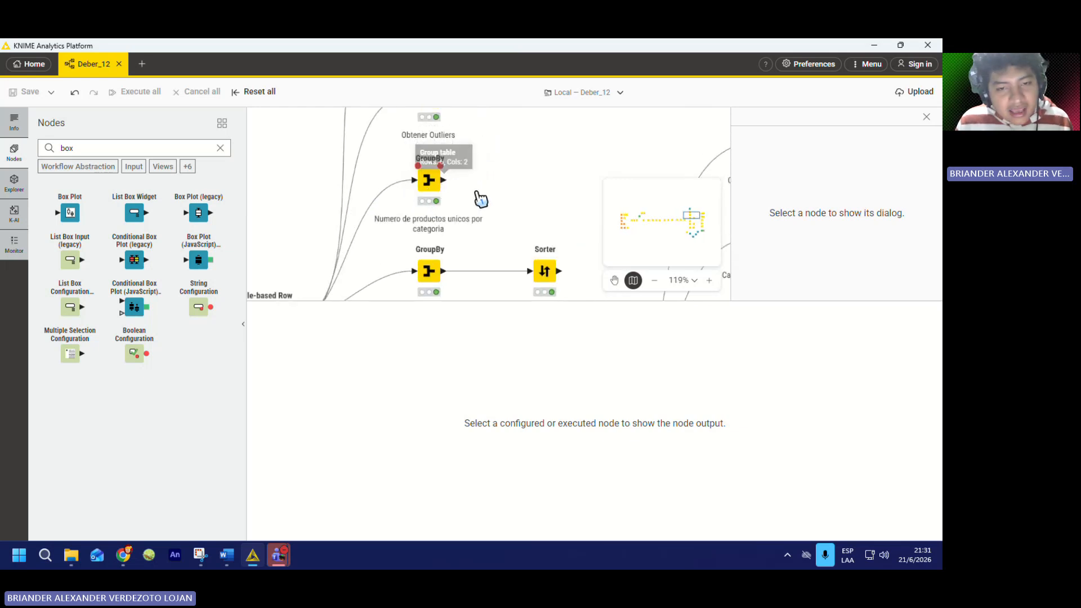
scroll(357, 213, down, 3)
scroll(397, 216, up, 3)
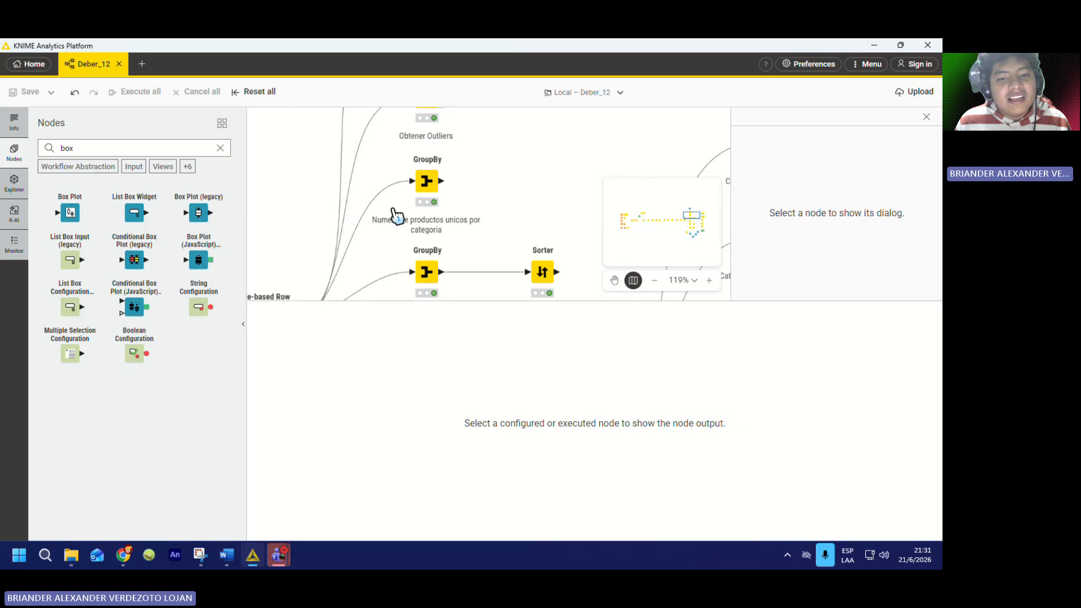
click(438, 197)
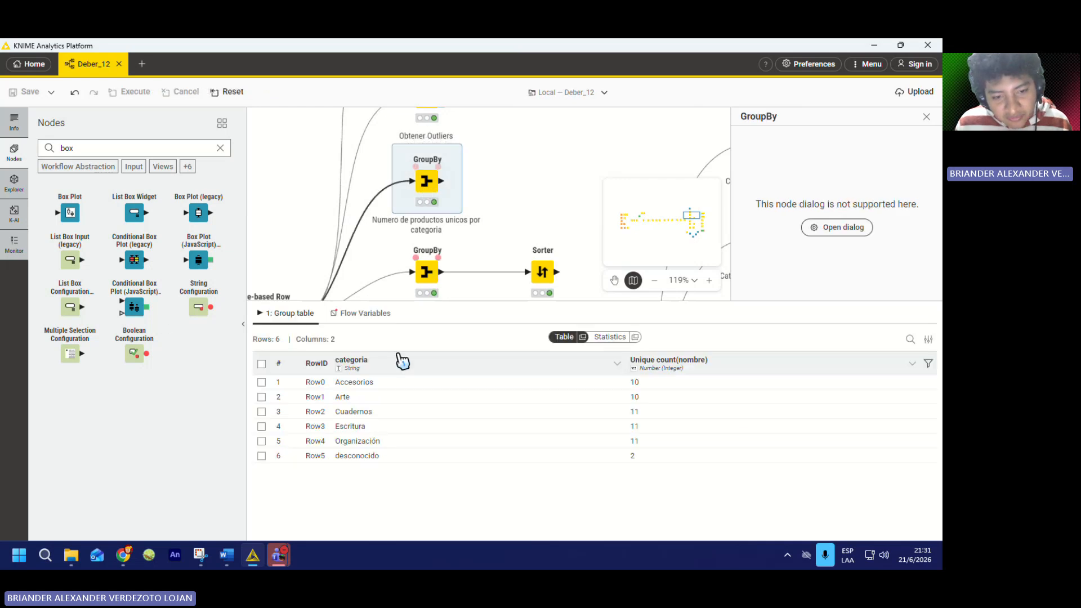
- Review the group column and manual aggregation settings of the unique-products GroupBy node, leaving its configuration as is
double_click(427, 180)
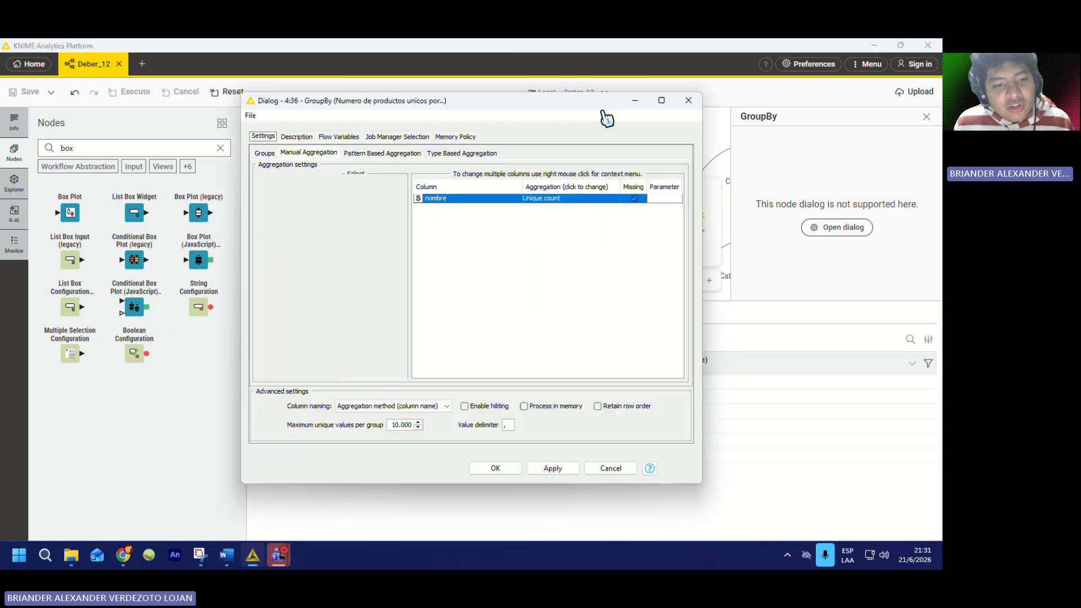
click(272, 153)
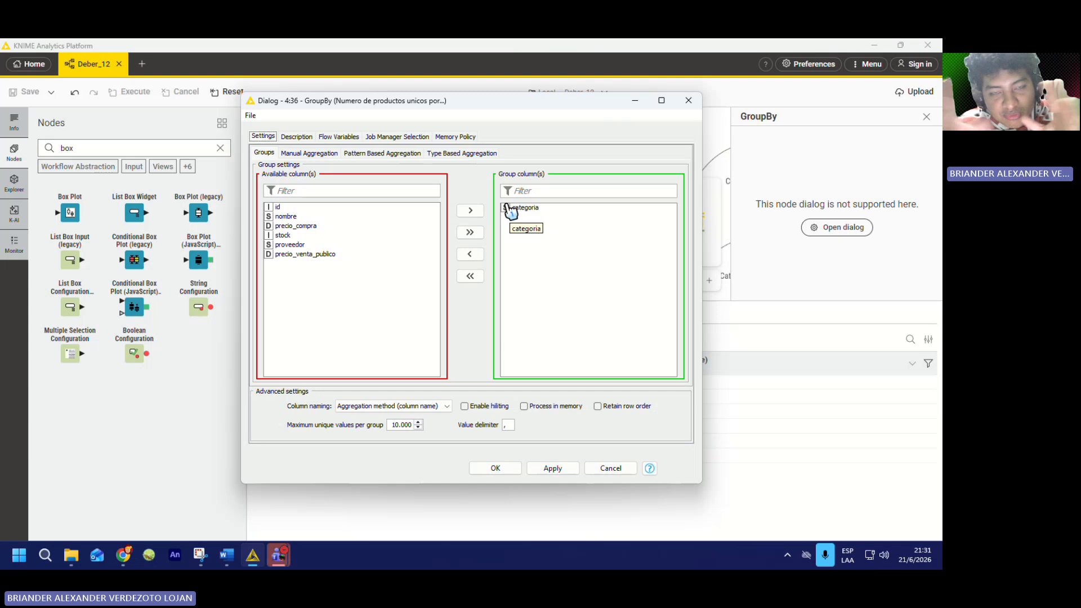
click(315, 154)
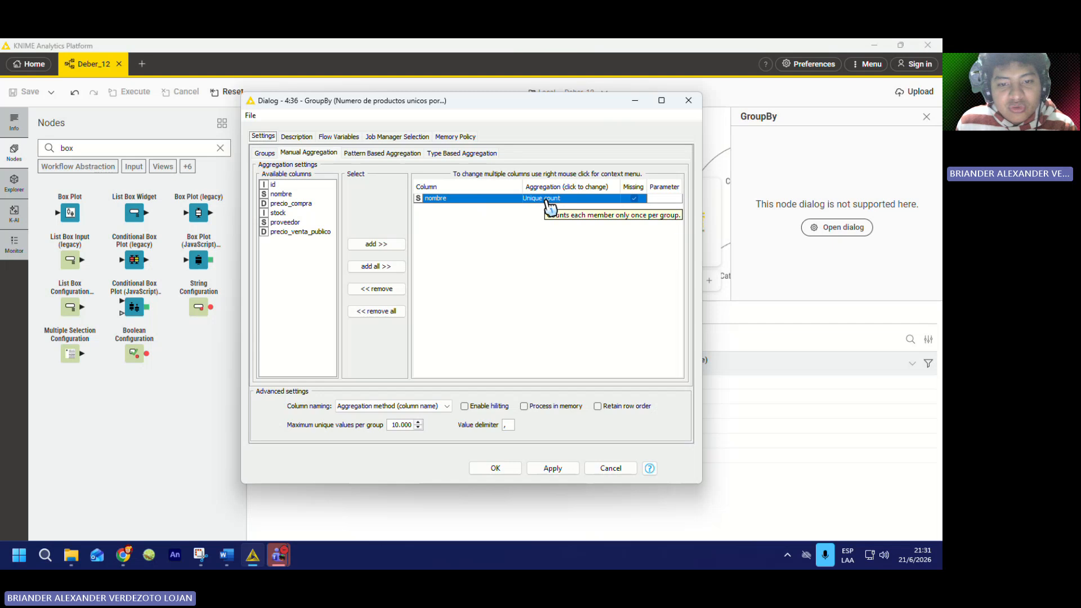
click(688, 101)
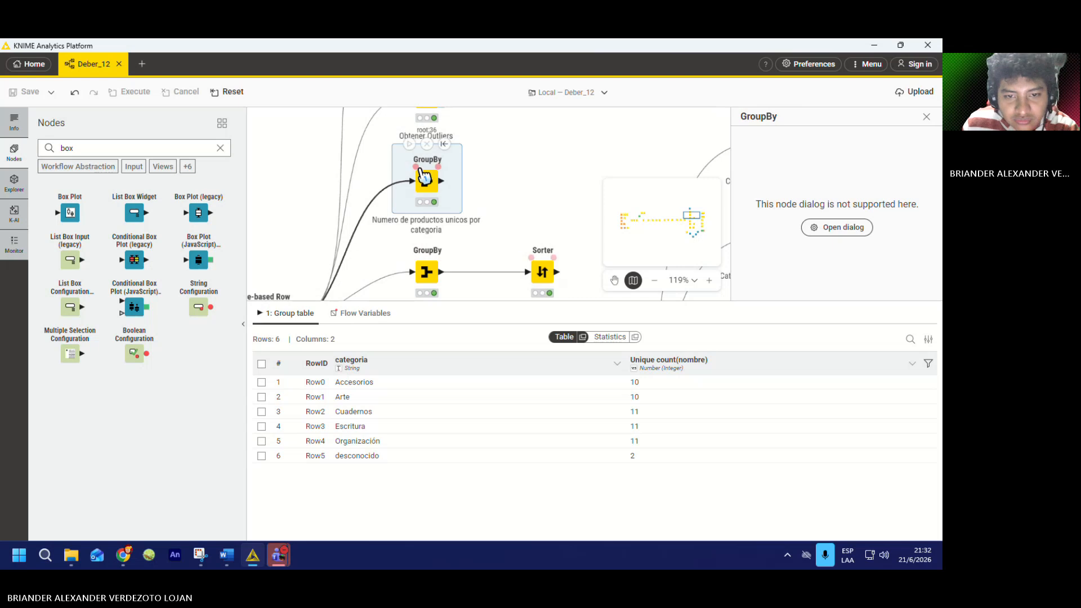
- Show the output table of the GroupBy node labelled "Stock total por categoria"
scroll(424, 174, down, 2)
scroll(410, 211, down, 4)
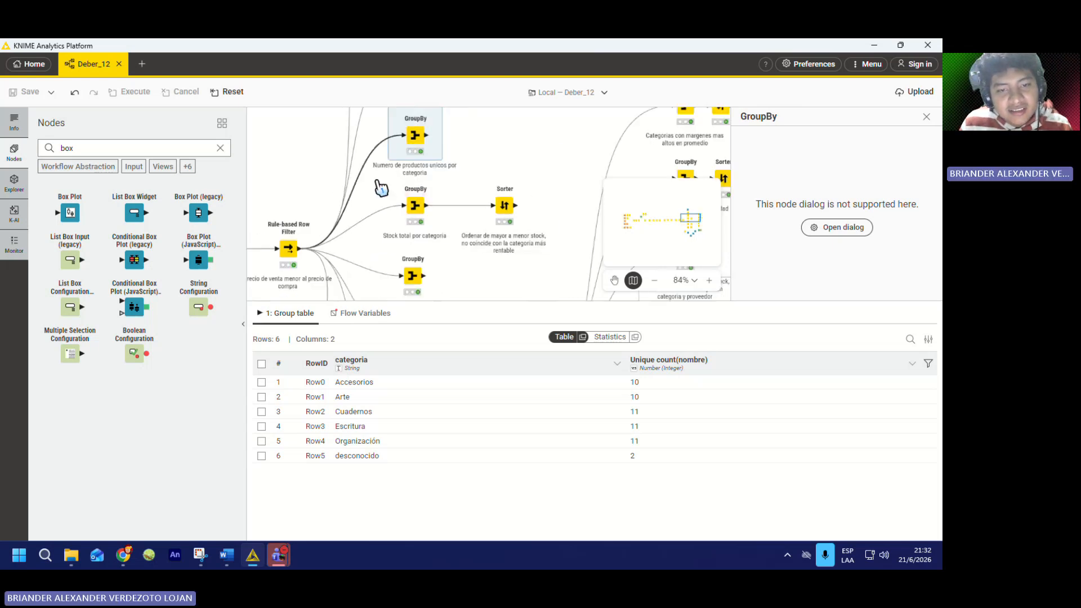
scroll(366, 194, up, 4)
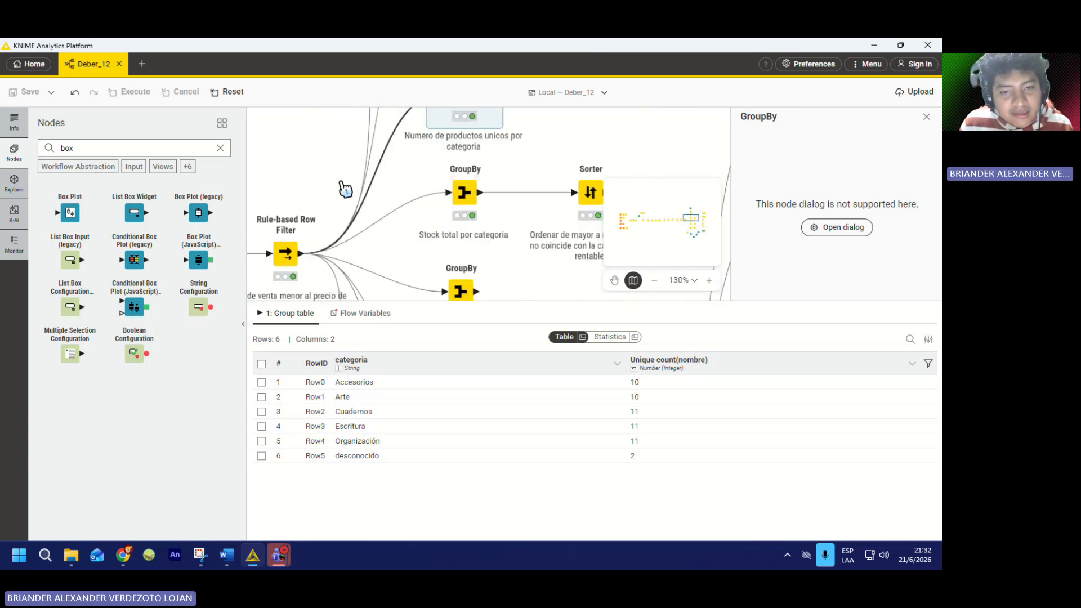
click(475, 209)
scroll(376, 251, down, 2)
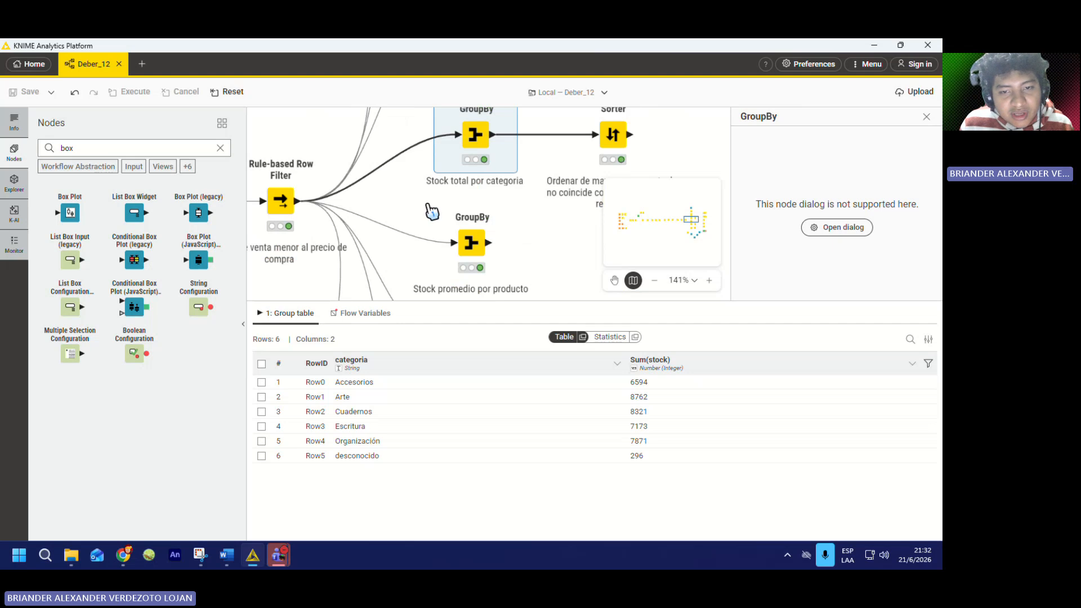
scroll(445, 211, up, 2)
scroll(469, 212, down, 3)
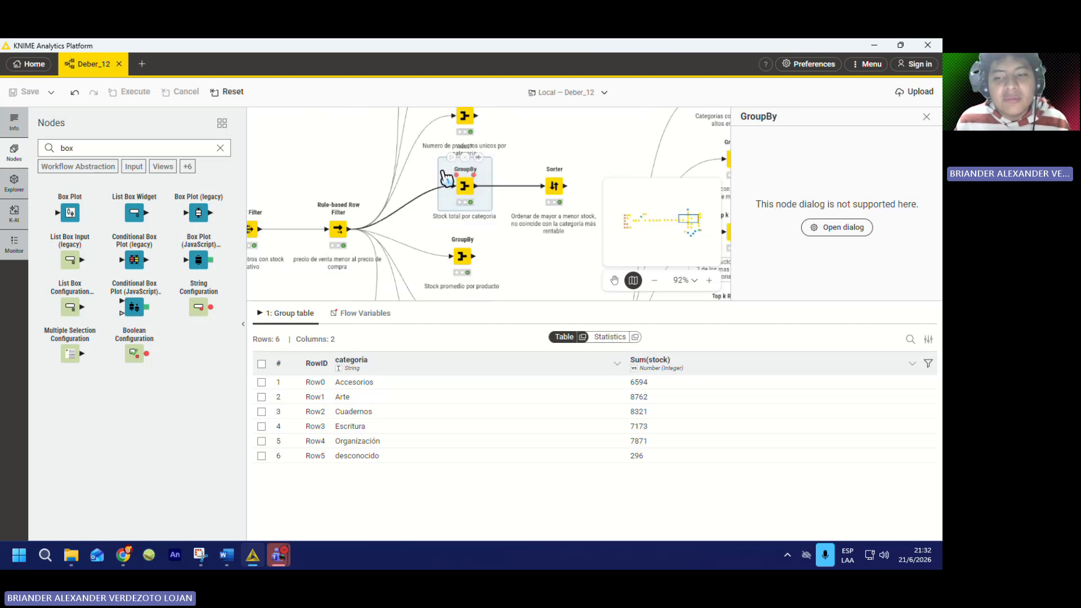
scroll(453, 181, up, 2)
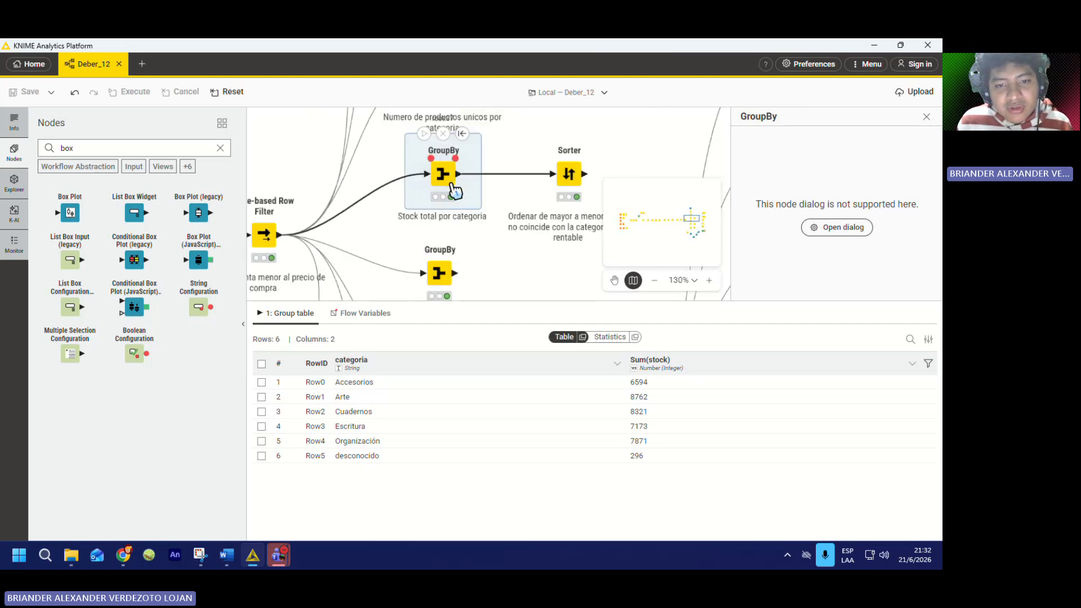
scroll(427, 183, down, 4)
scroll(366, 214, up, 4)
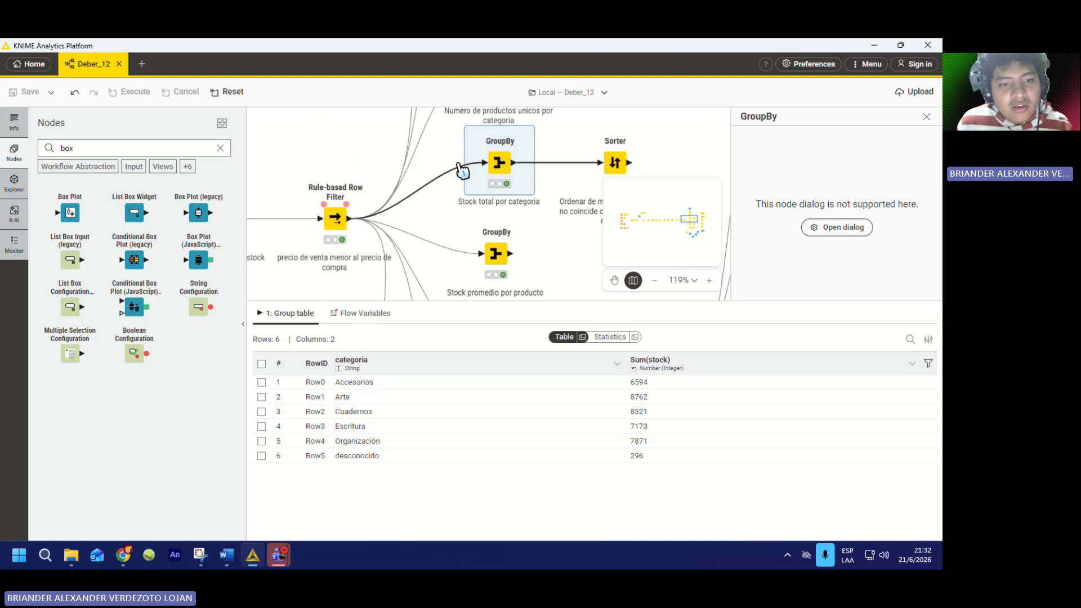
scroll(495, 202, up, 2)
scroll(493, 207, down, 3)
scroll(493, 206, up, 2)
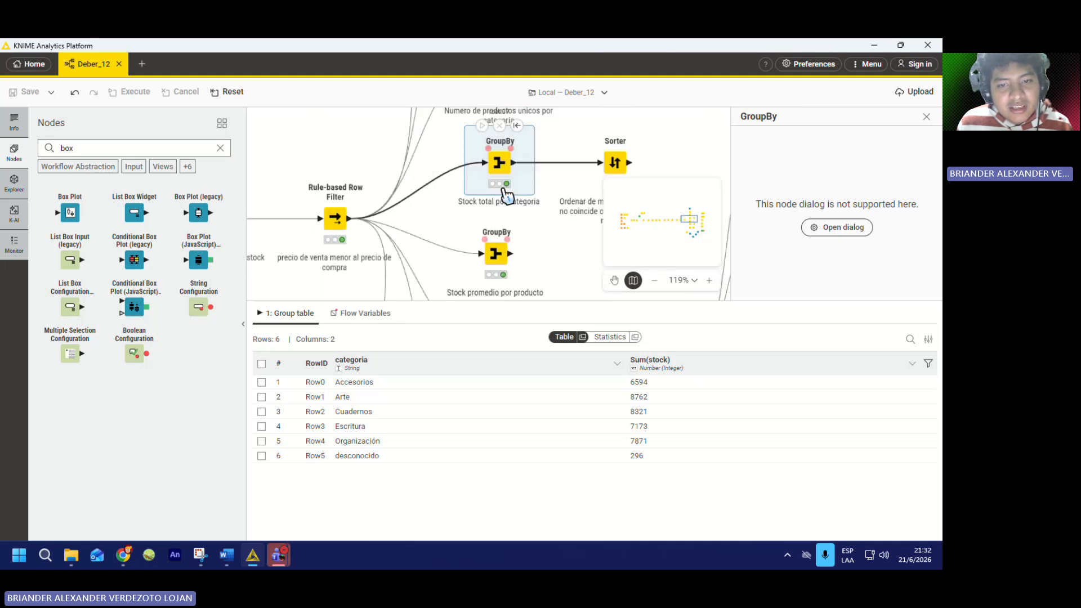
- Review the manual aggregation and group column settings of the "Stock total por categoria" GroupBy node without changing them
double_click(496, 166)
drag(462, 120, 563, 118)
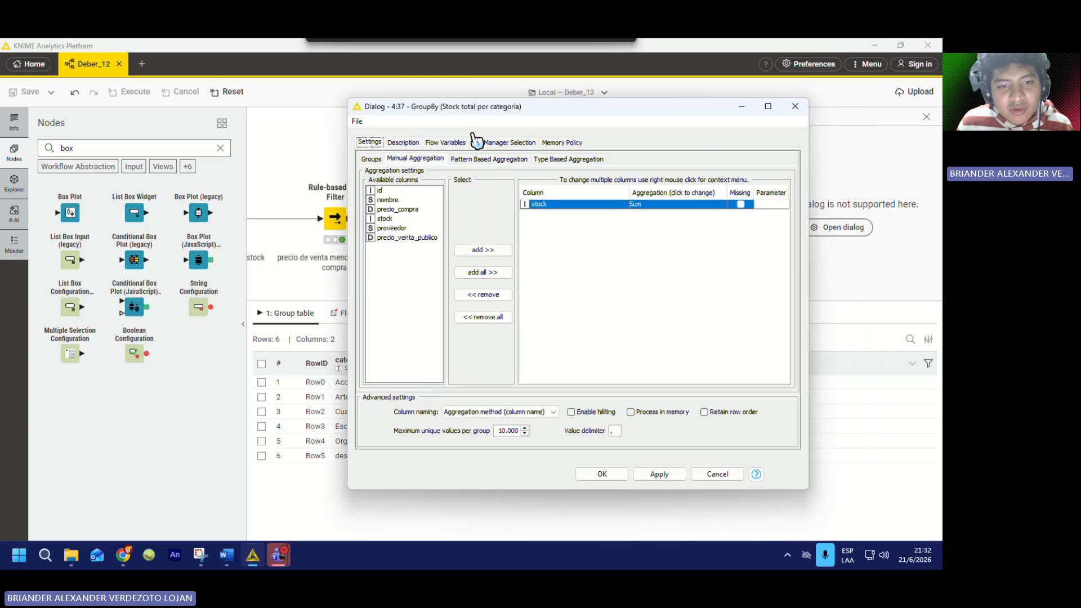
click(373, 160)
drag(479, 113, 408, 111)
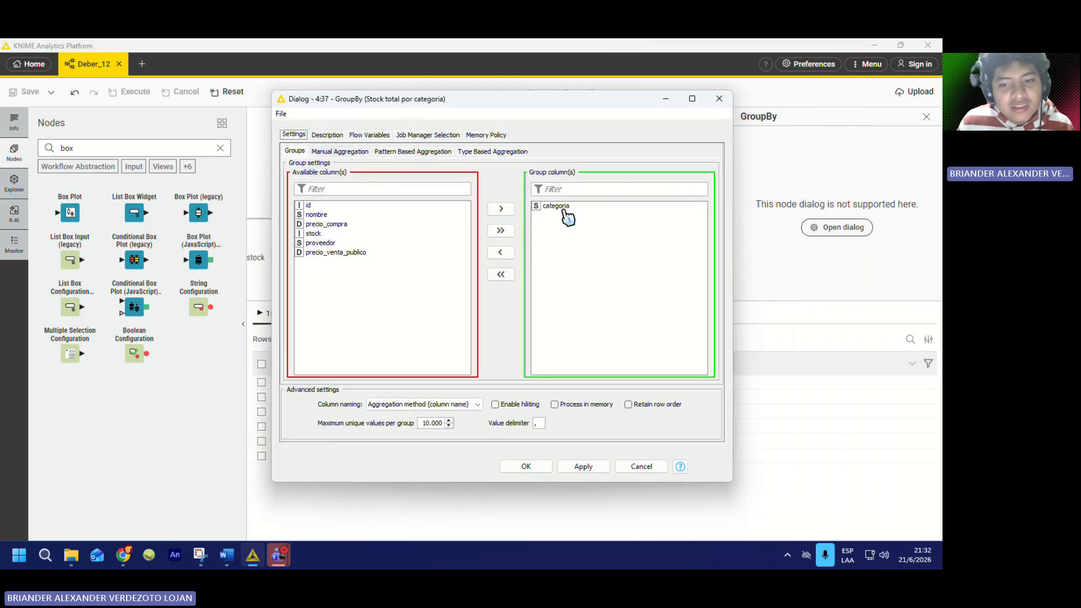
click(336, 152)
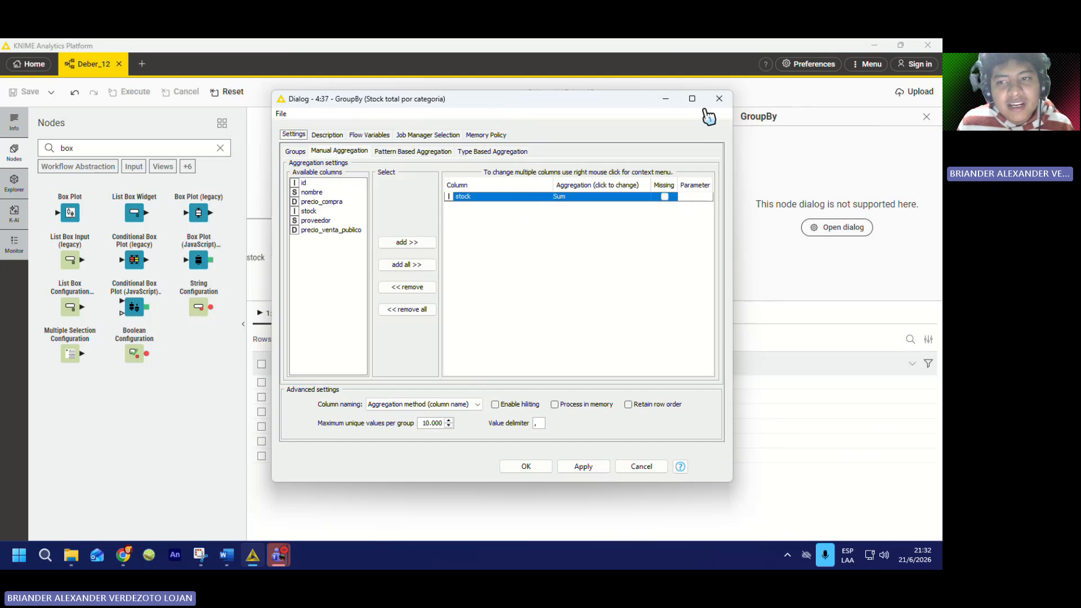
click(724, 100)
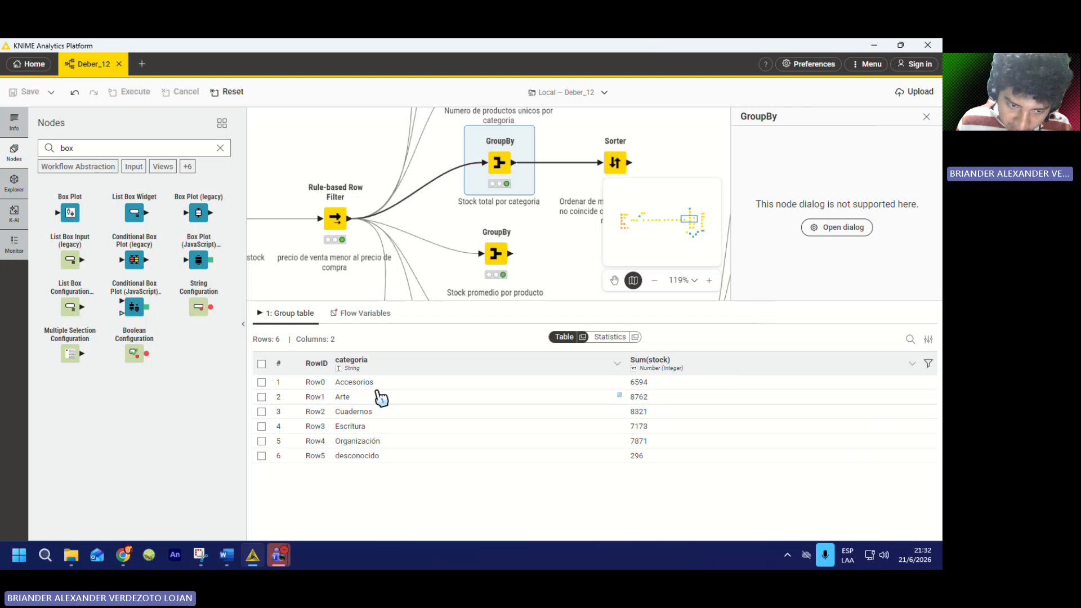
- Show the sorted table and sorting criterion of the Sorter node that follows "Stock total por categoria", and read its annotation
scroll(355, 220, down, 3)
scroll(495, 178, up, 2)
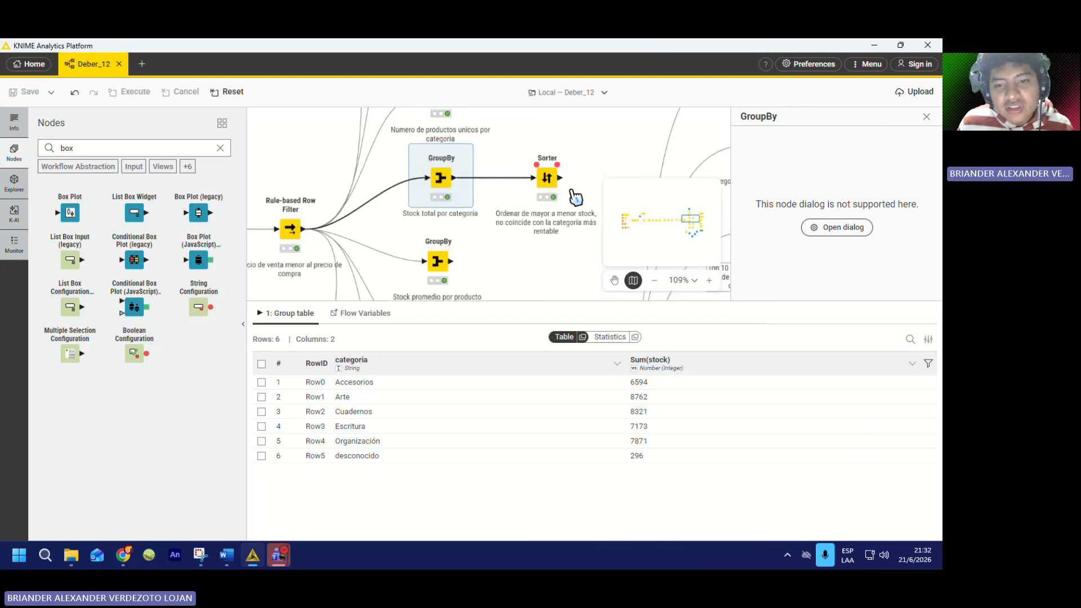
click(553, 181)
scroll(383, 202, down, 6)
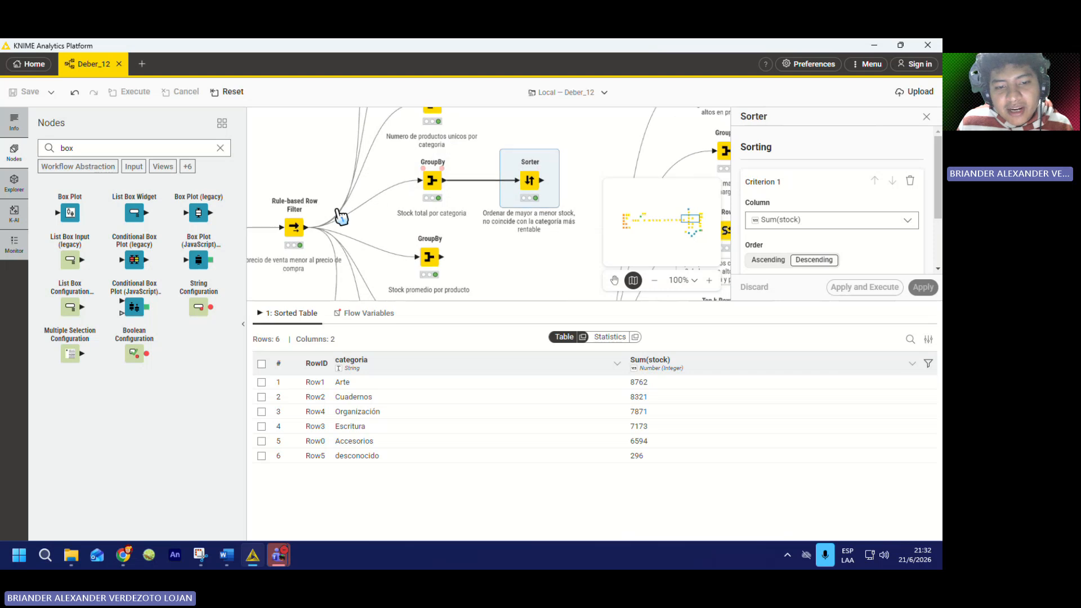
scroll(485, 219, up, 4)
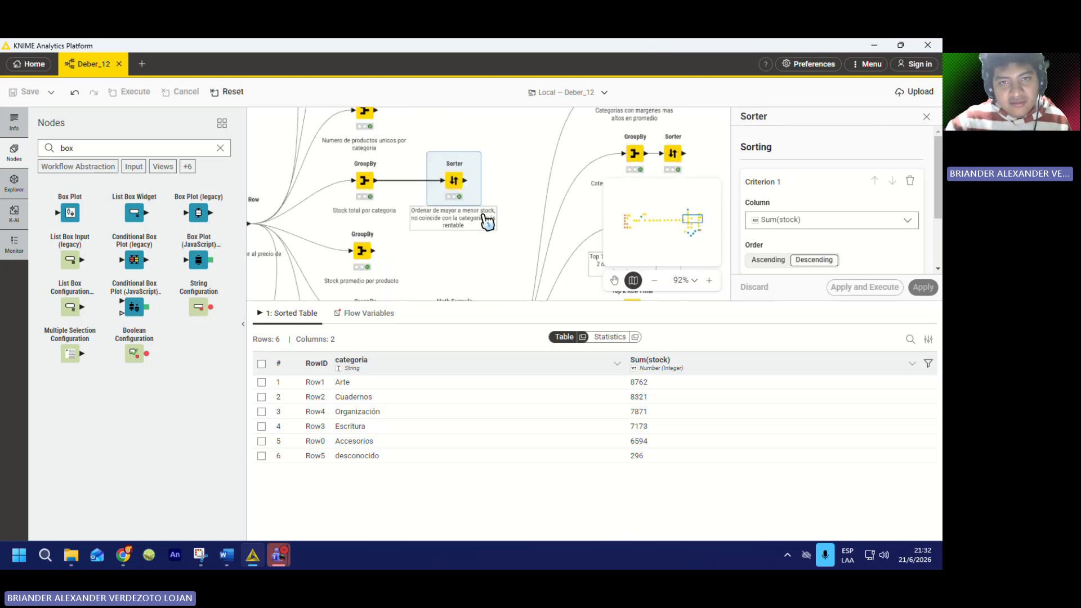
scroll(476, 211, up, 4)
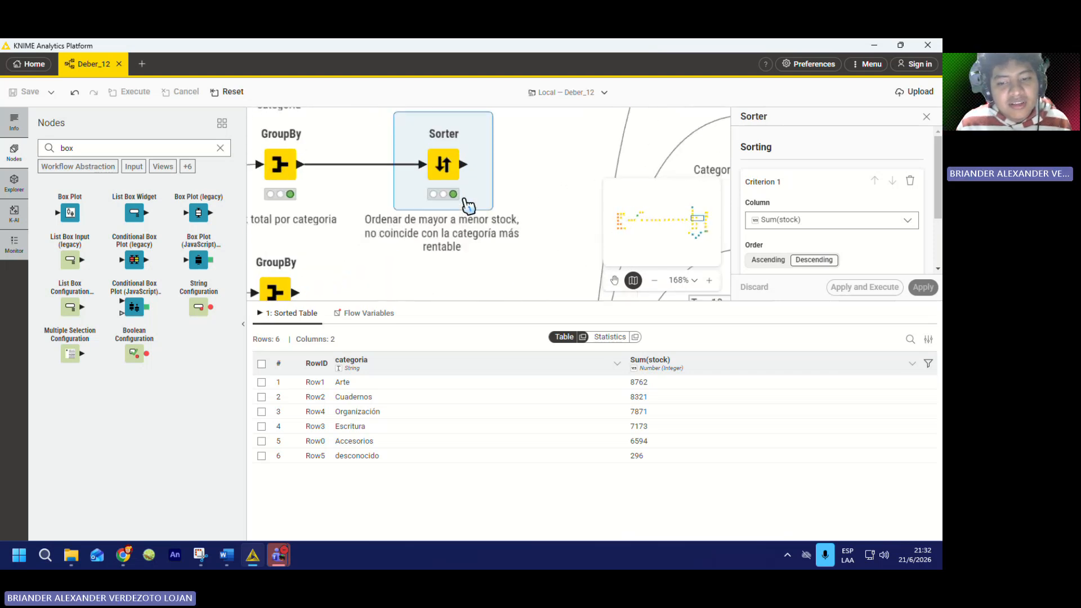
scroll(467, 206, down, 5)
scroll(467, 206, up, 3)
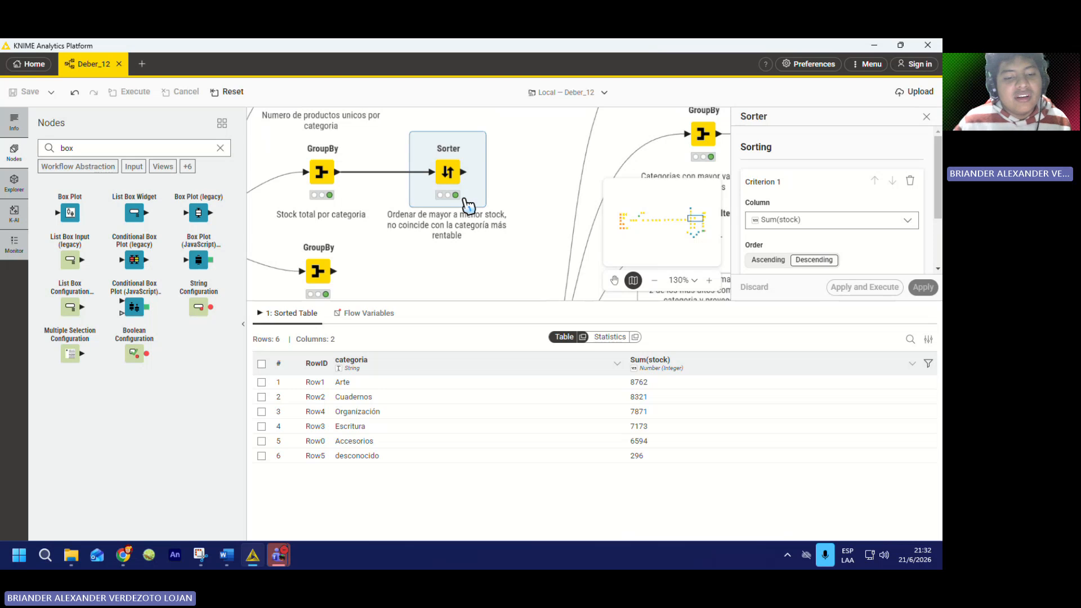
scroll(467, 206, up, 2)
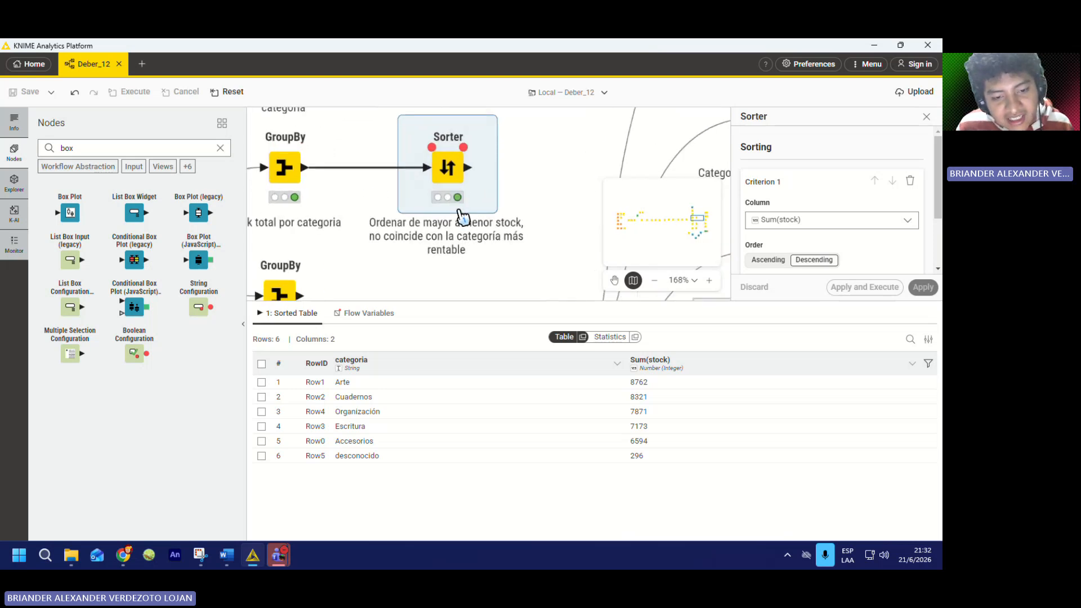
scroll(463, 217, down, 1)
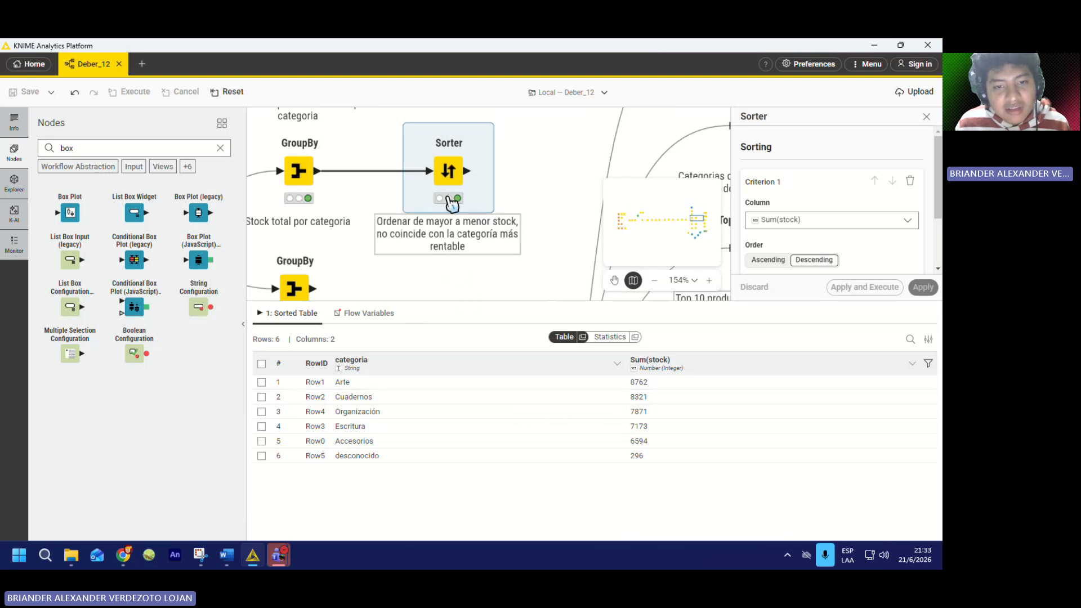
scroll(468, 191, down, 3)
scroll(467, 194, up, 3)
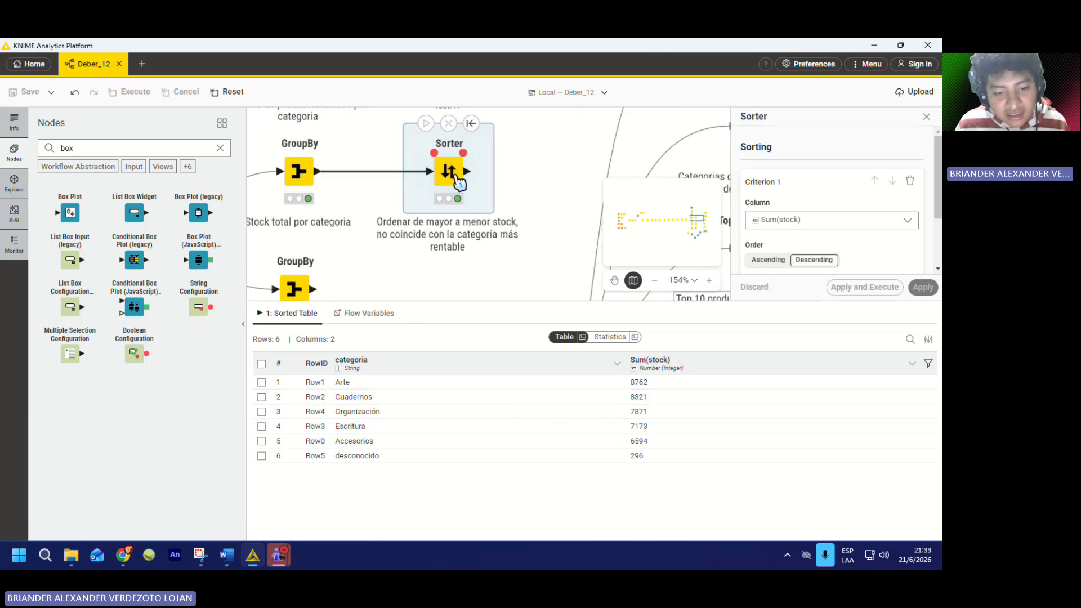
scroll(448, 190, down, 10)
scroll(384, 200, up, 5)
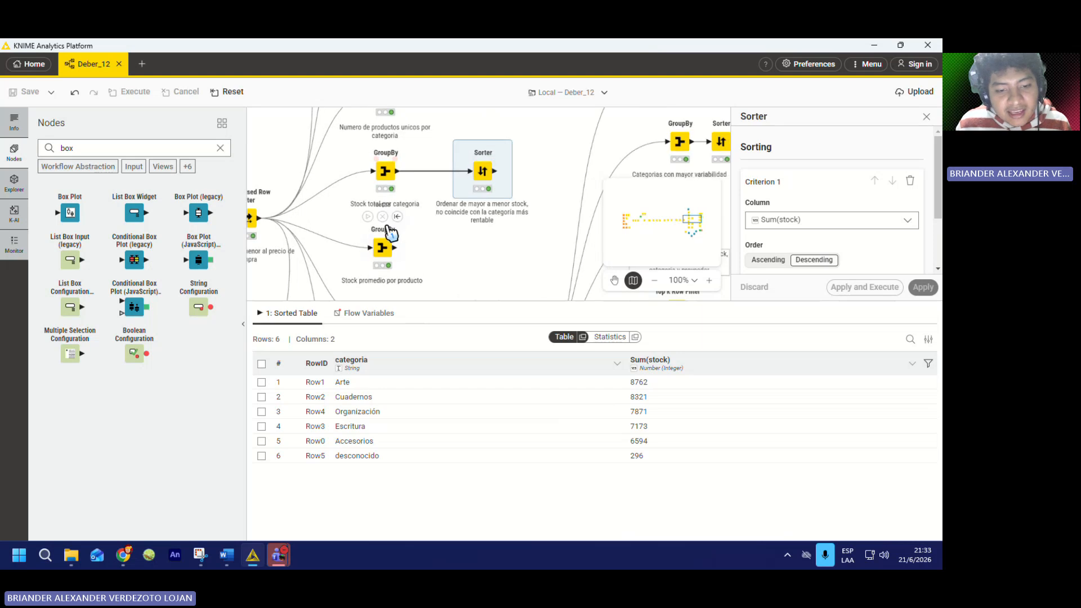
scroll(377, 242, down, 5)
scroll(394, 217, up, 6)
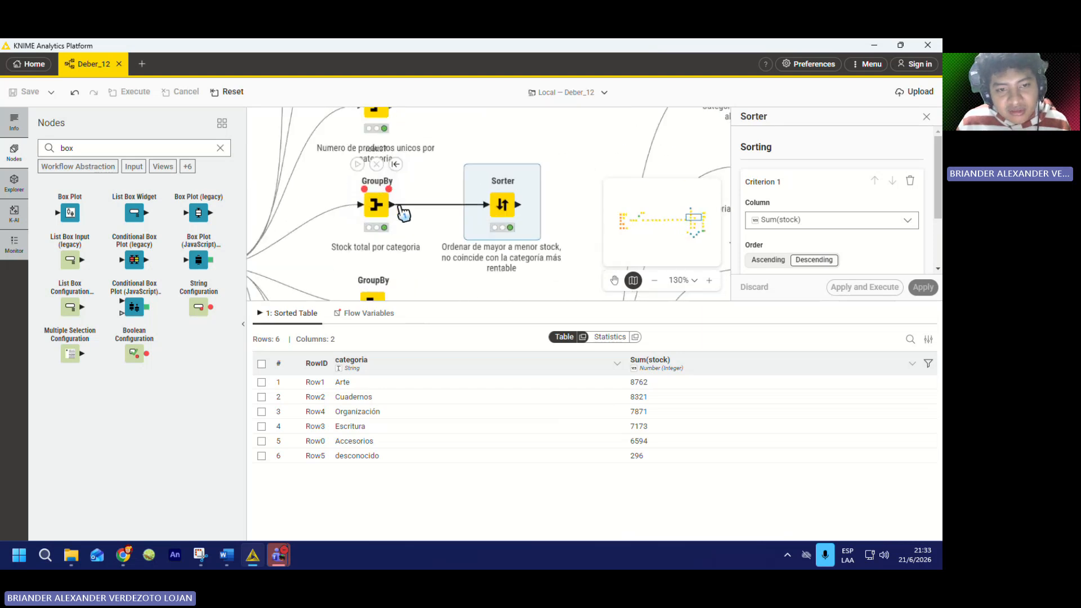
scroll(401, 221, down, 3)
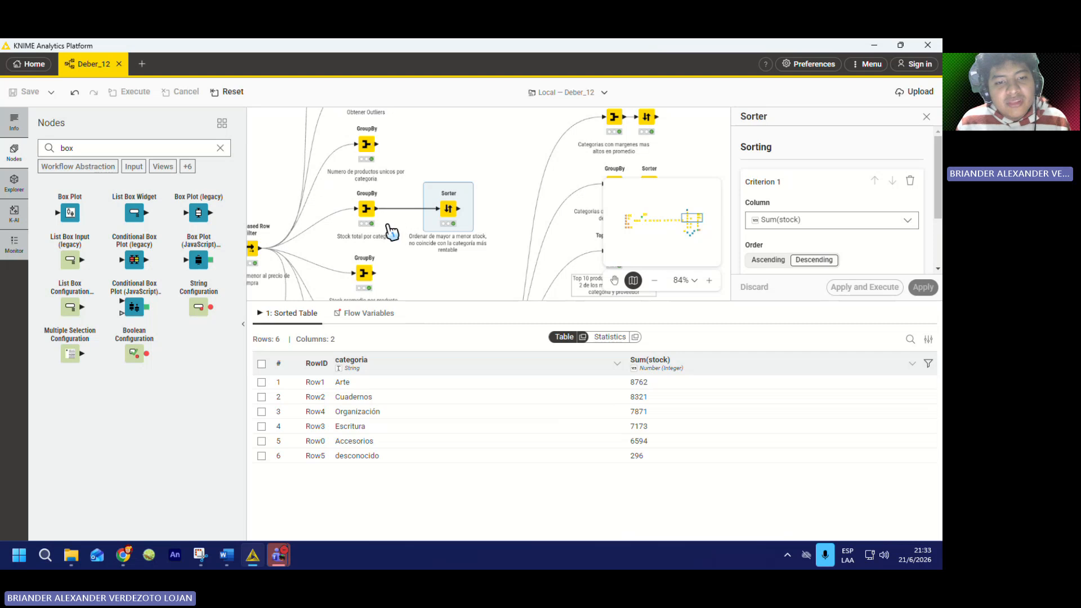
scroll(392, 231, up, 4)
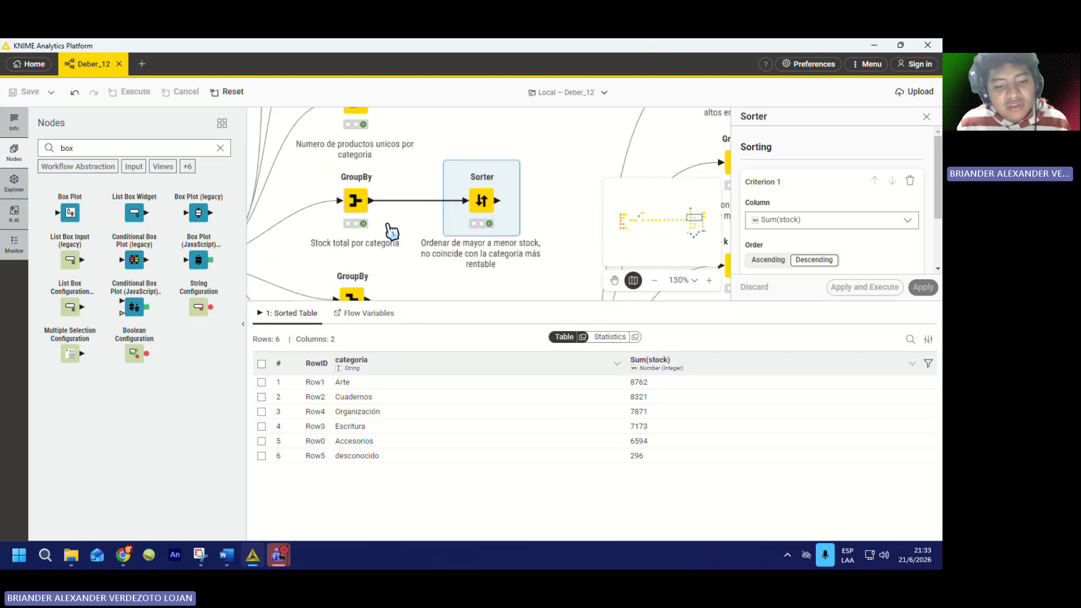
scroll(391, 231, down, 2)
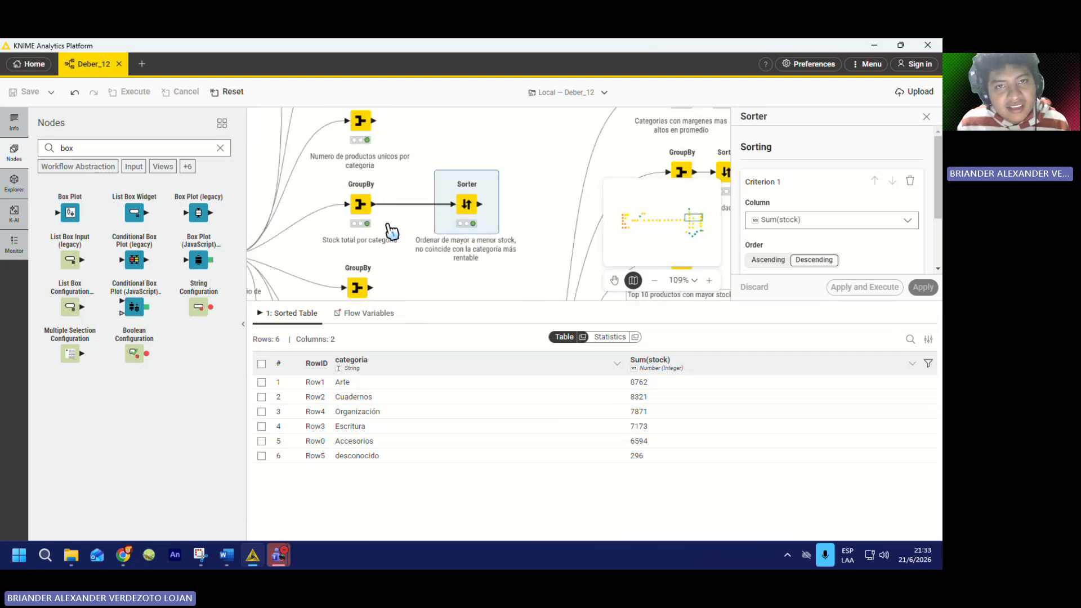
scroll(392, 230, down, 3)
scroll(465, 189, up, 3)
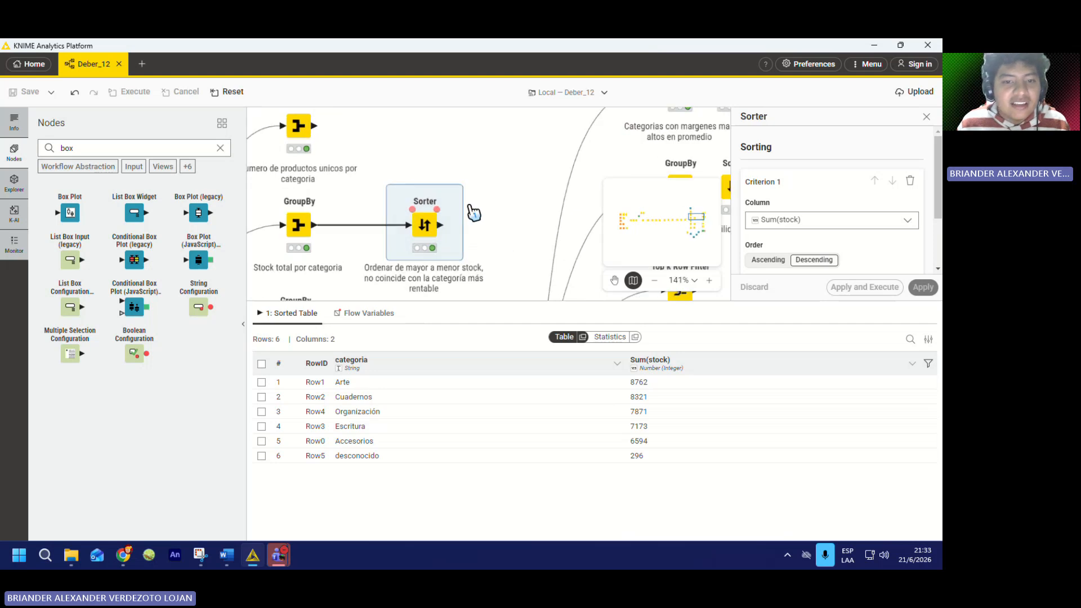
scroll(386, 227, down, 4)
scroll(337, 219, up, 3)
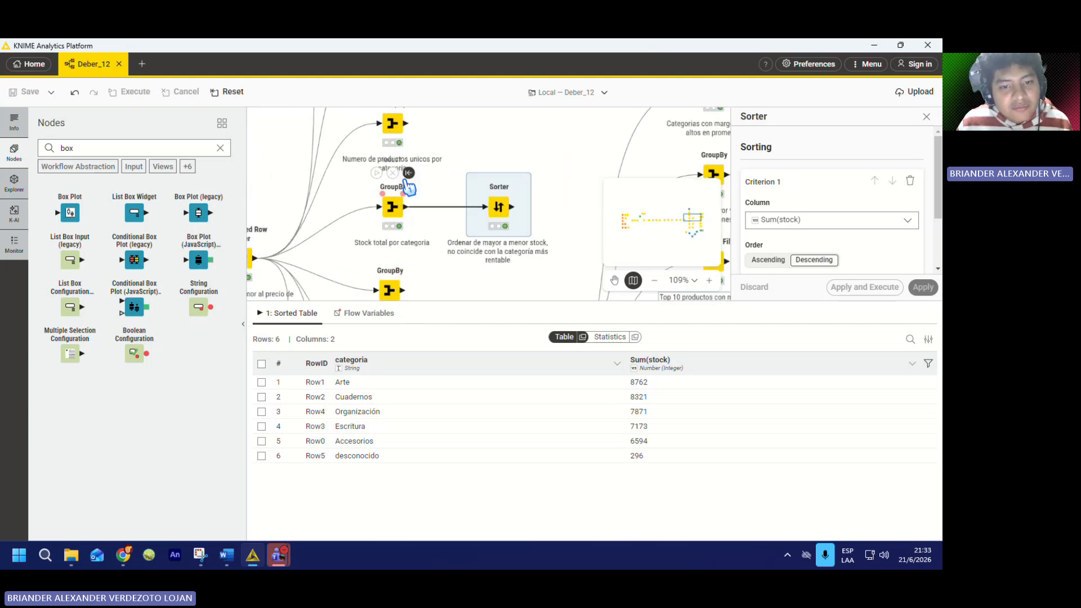
scroll(398, 171, down, 1)
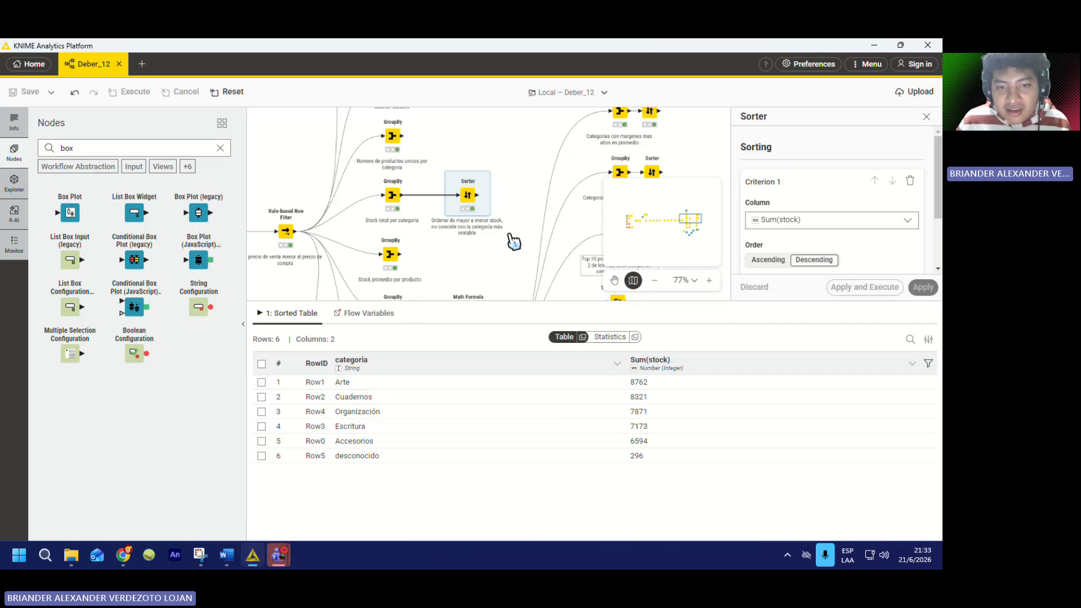
scroll(504, 217, up, 2)
scroll(459, 228, down, 3)
scroll(450, 220, up, 2)
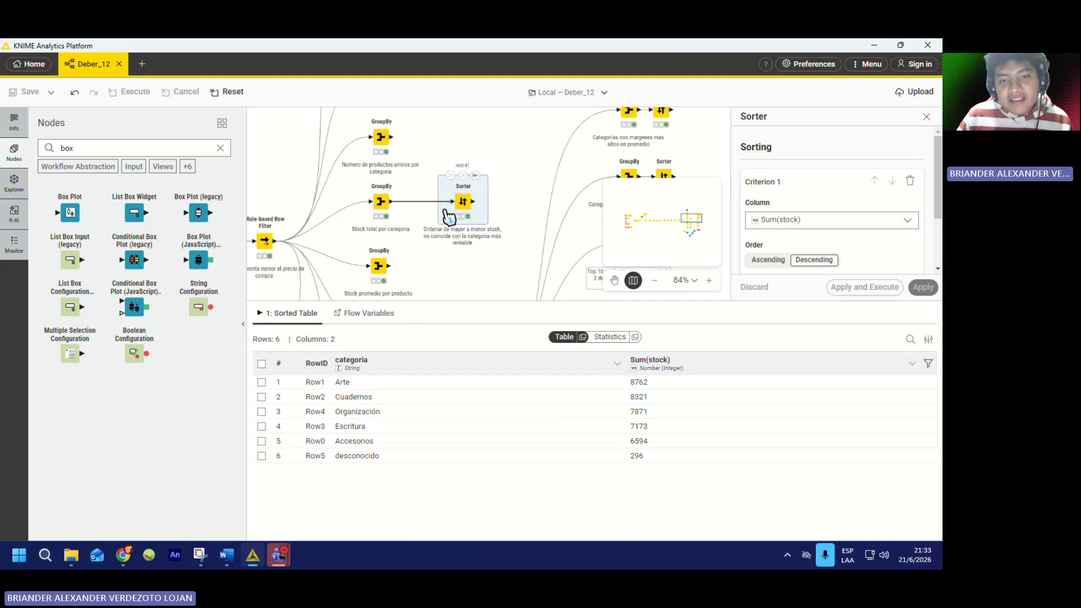
scroll(475, 205, up, 2)
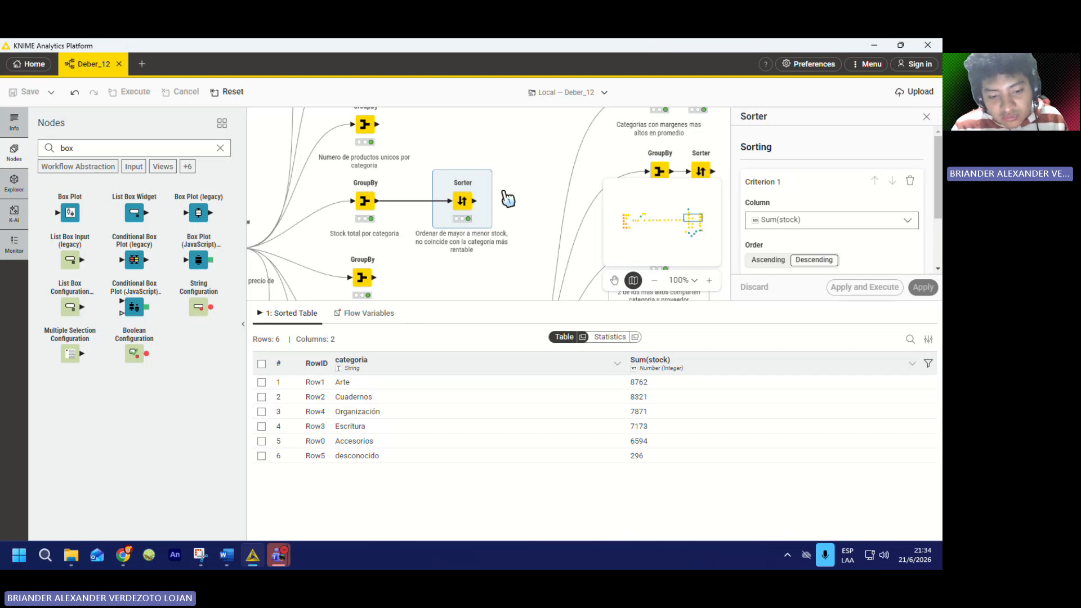
scroll(482, 180, down, 3)
scroll(459, 193, up, 5)
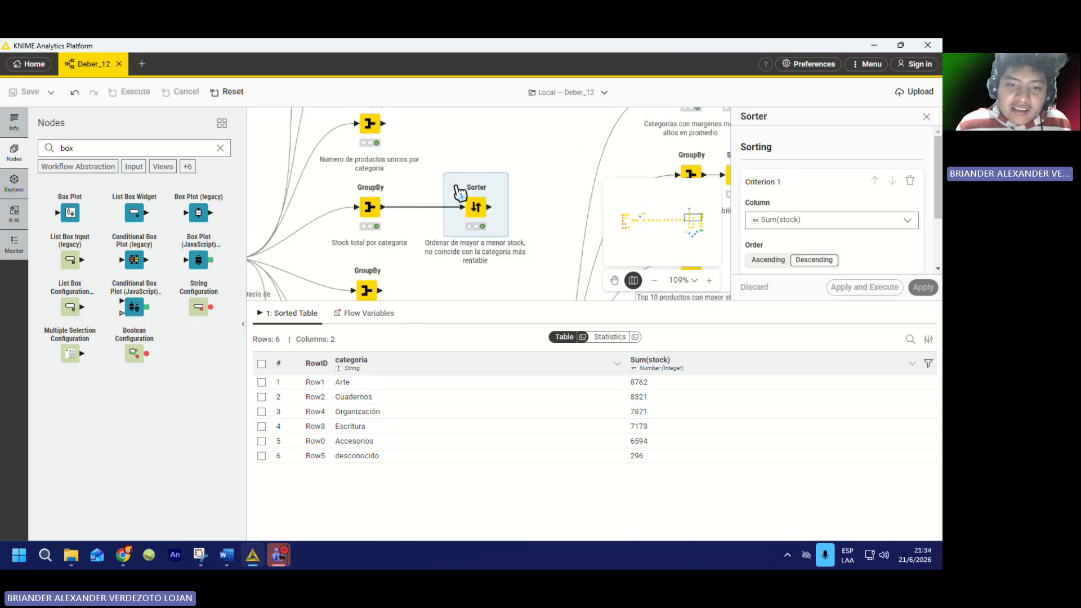
- Show the output table of the GroupBy node labelled "Stock promedio por producto" and sort it by Mean(stock) in descending order
scroll(459, 193, down, 4)
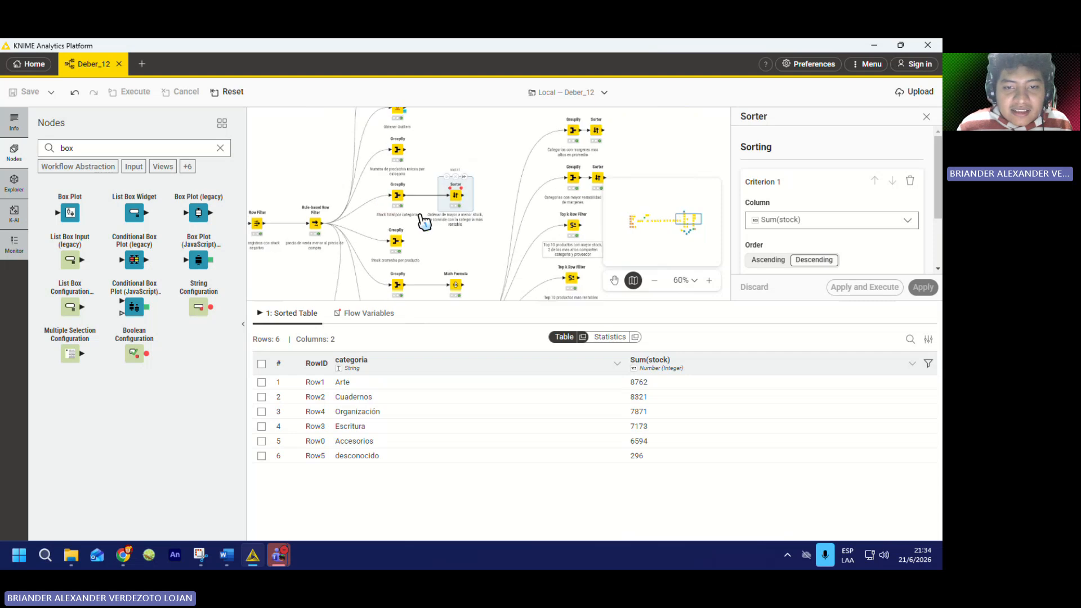
scroll(379, 257, up, 3)
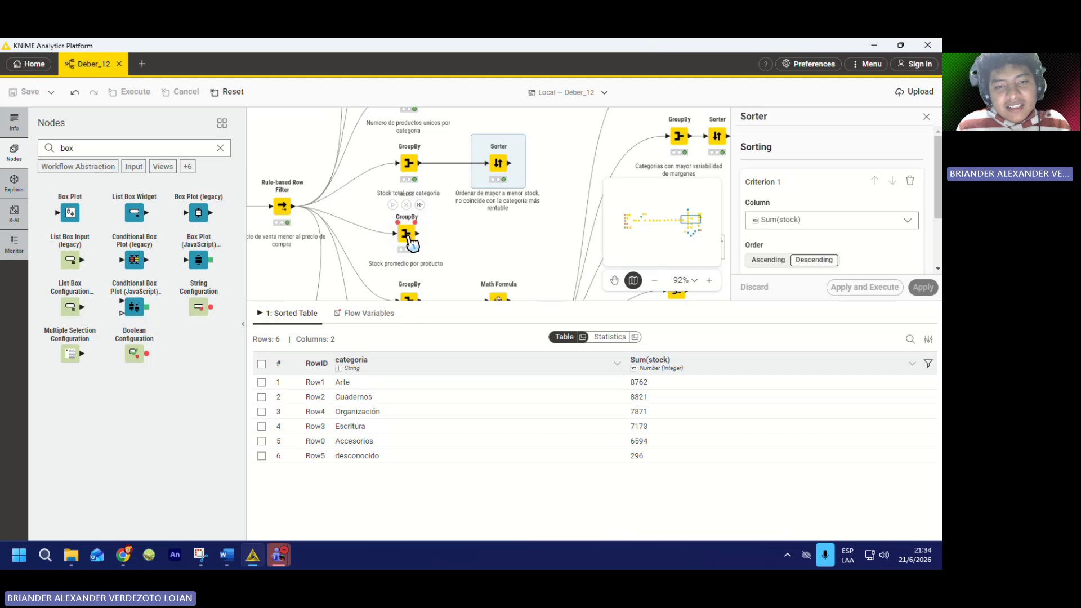
click(408, 235)
scroll(500, 234, down, 3)
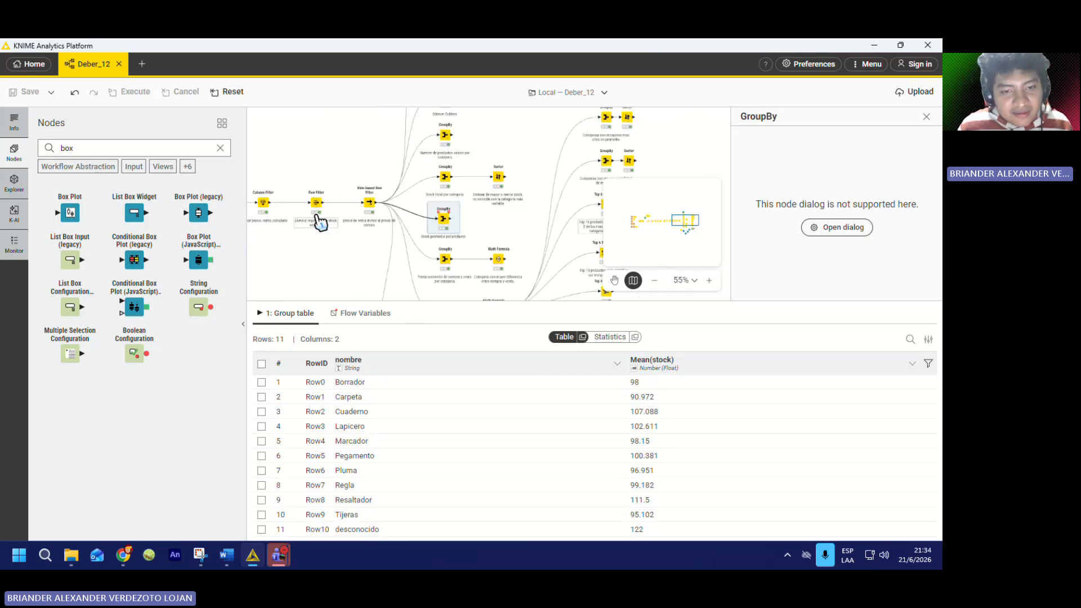
scroll(319, 219, up, 3)
scroll(366, 194, down, 3)
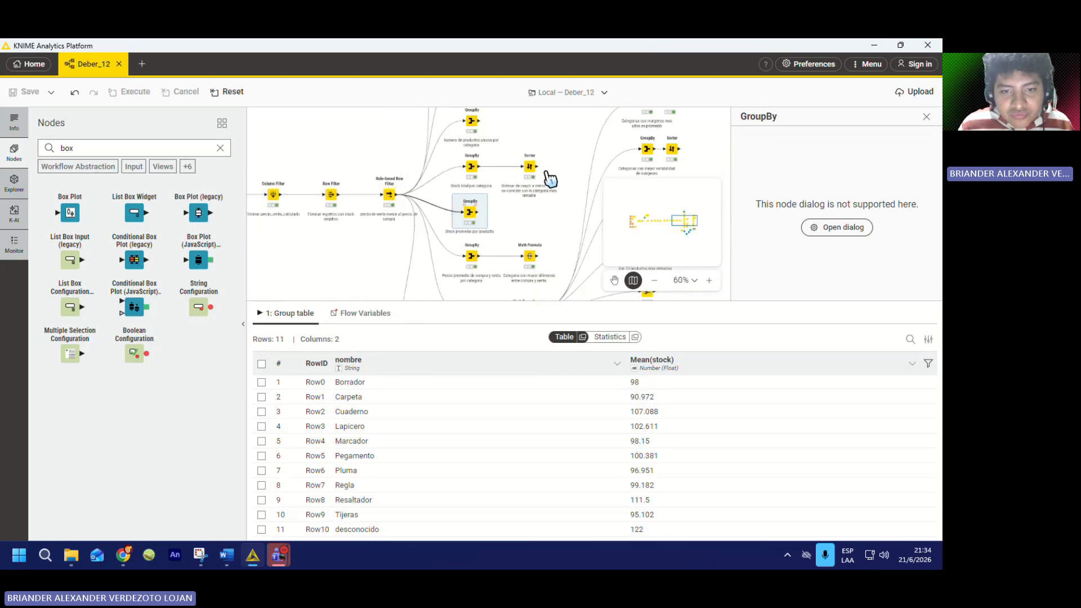
scroll(549, 179, up, 4)
scroll(300, 251, down, 4)
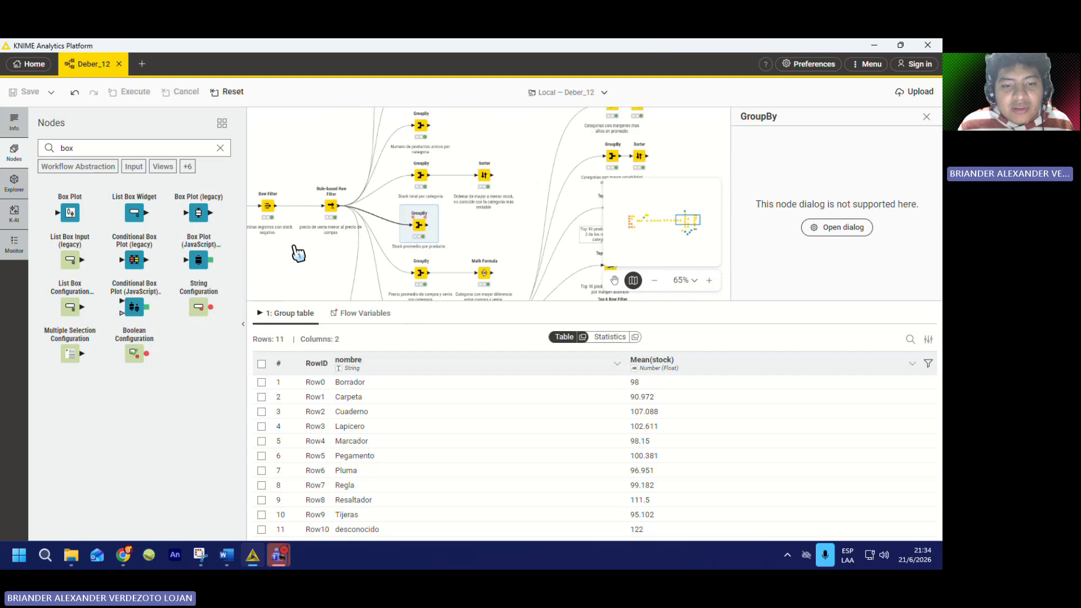
scroll(382, 254, up, 5)
scroll(384, 253, up, 1)
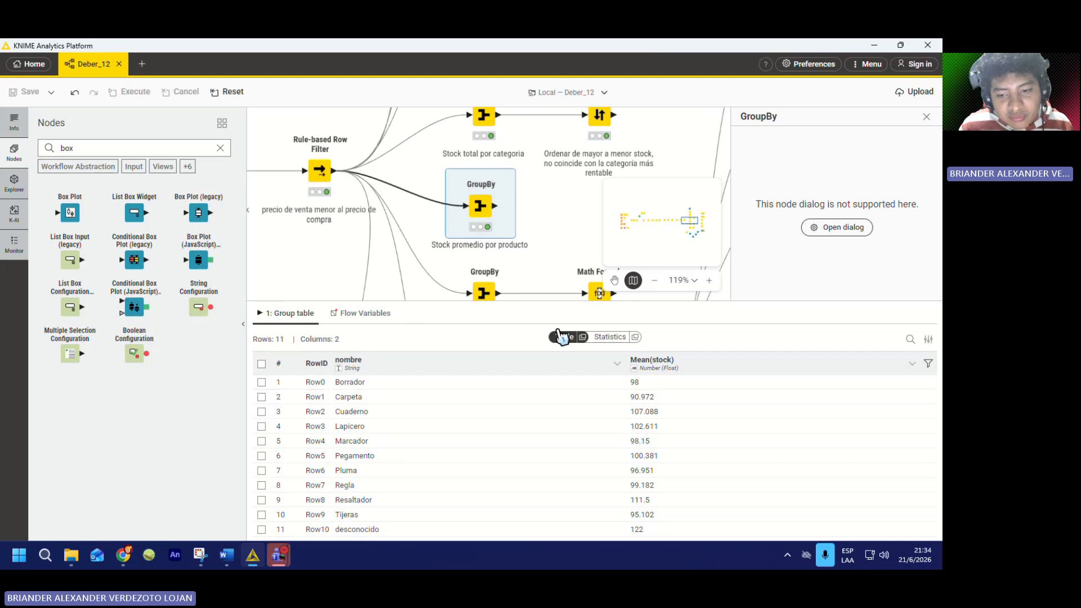
click(686, 363)
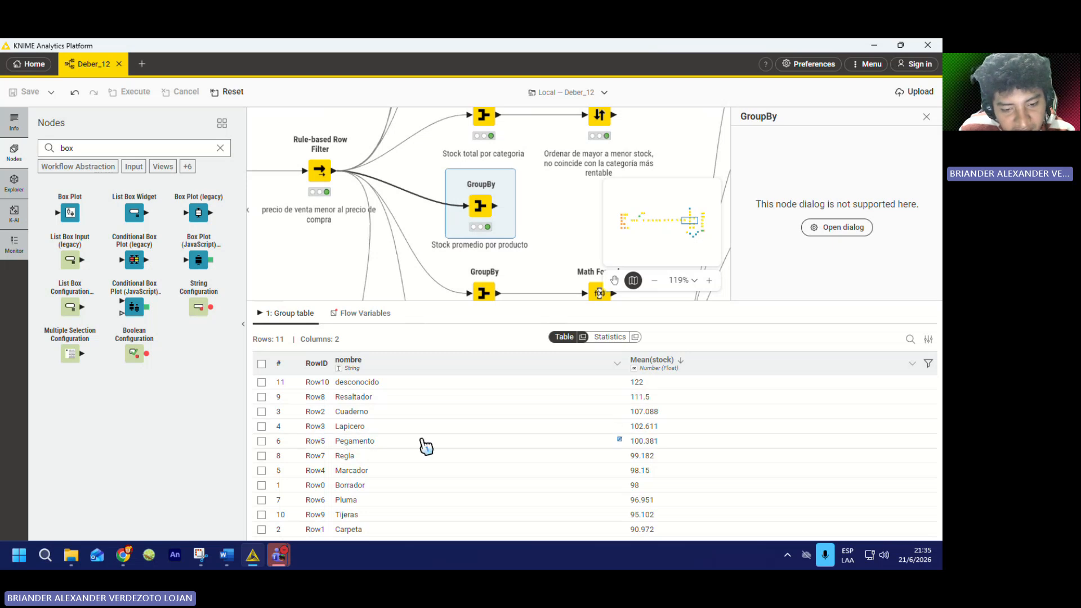
- Show the output table of the GroupBy node labelled "Precio promedio de compra y venta por categoria"
scroll(403, 242, down, 3)
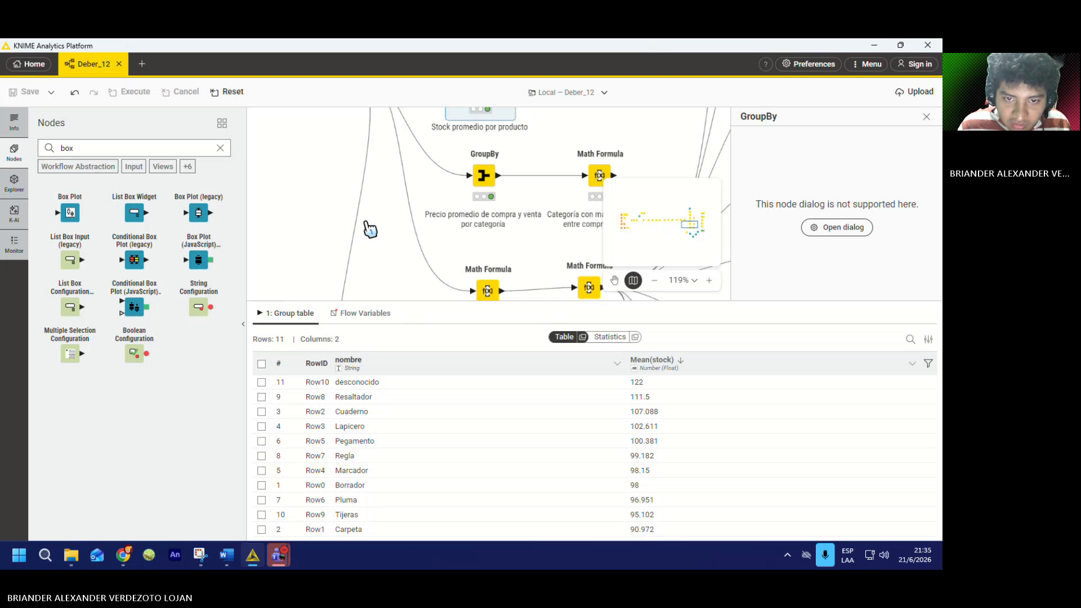
scroll(367, 223, down, 5)
scroll(446, 185, up, 4)
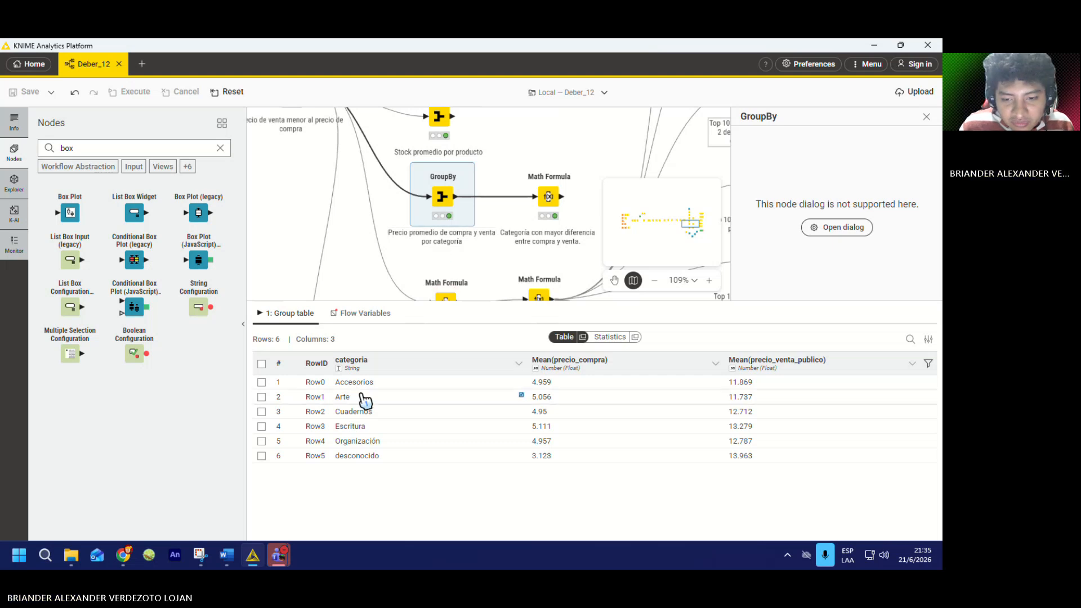
scroll(388, 242, down, 6)
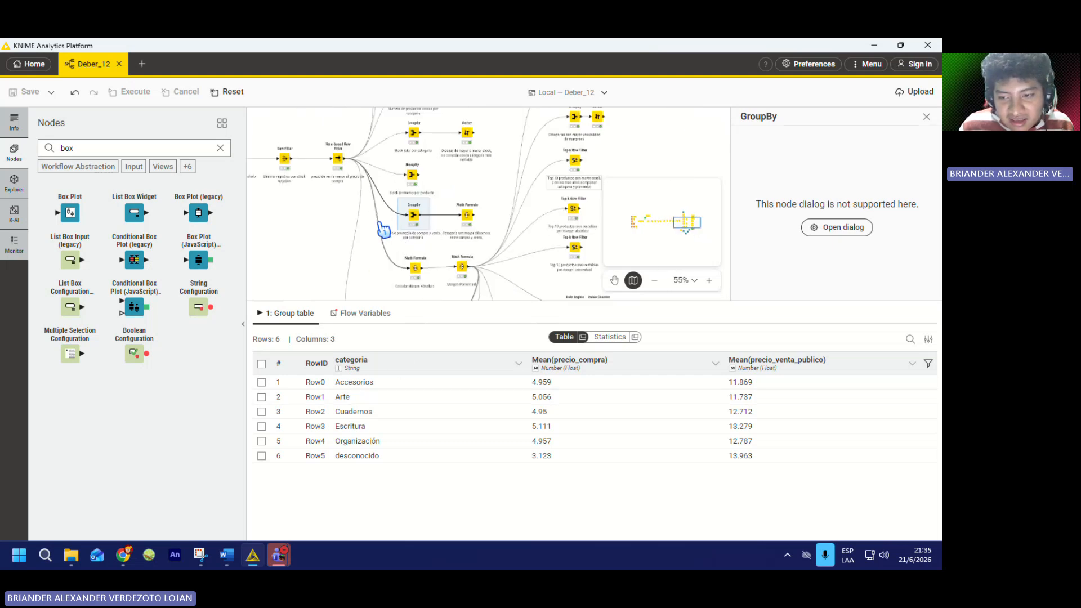
scroll(388, 237, up, 5)
scroll(386, 231, down, 4)
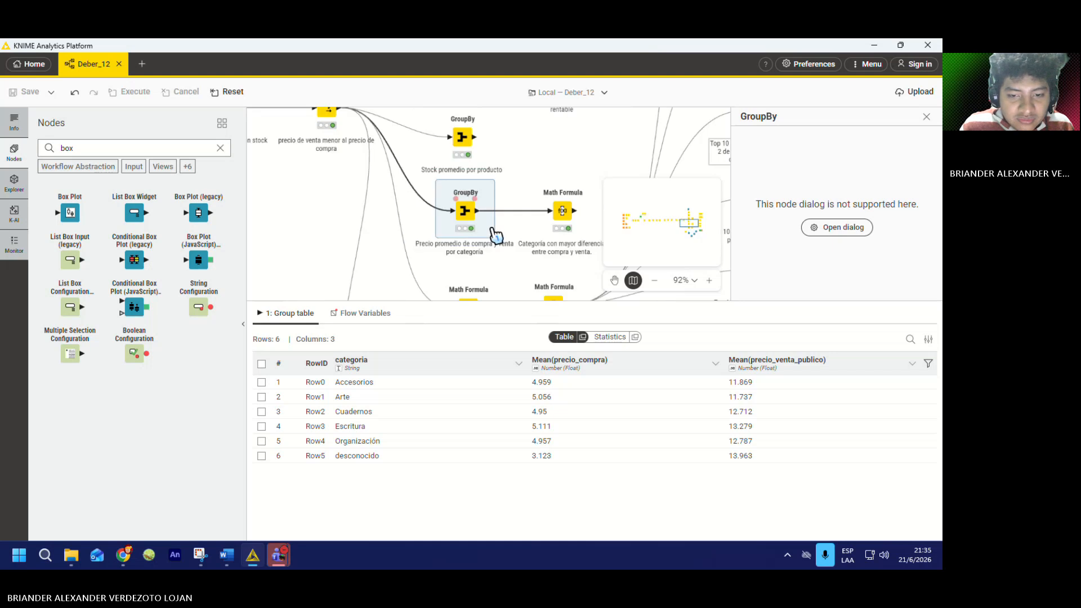
scroll(466, 212, up, 3)
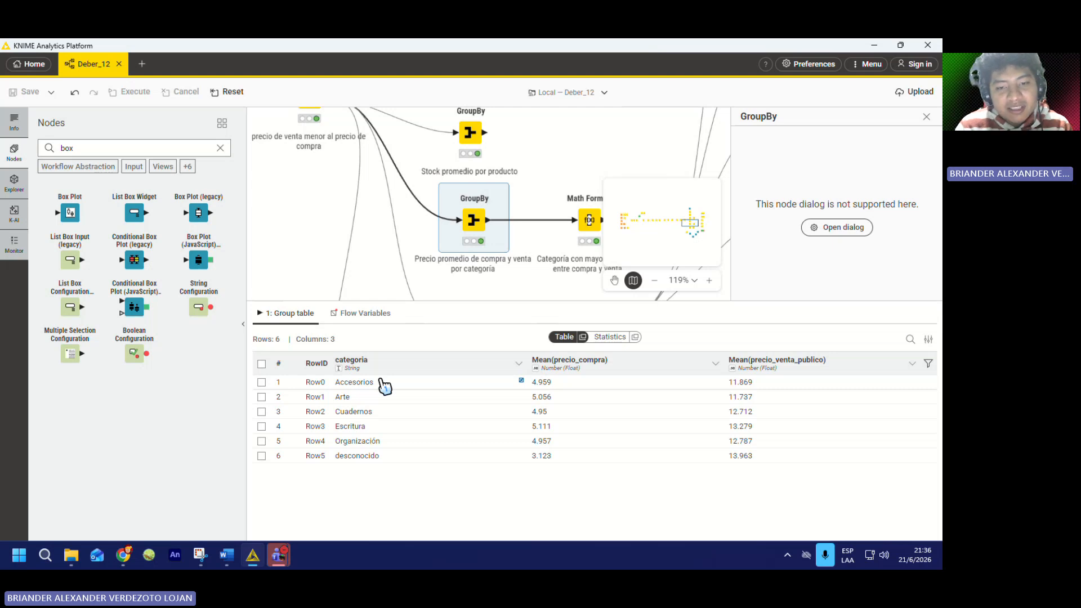
- Show the output table of the Math Formula node labelled "Categoría con mayor diferencia entre compra y venta"
scroll(436, 204, down, 8)
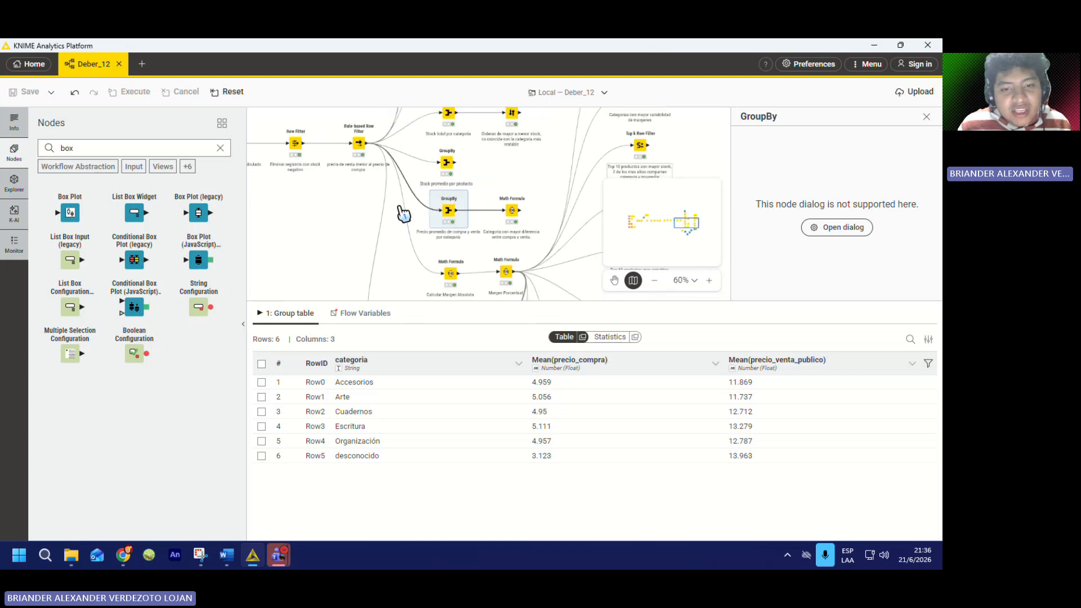
scroll(501, 208, up, 8)
scroll(375, 234, down, 5)
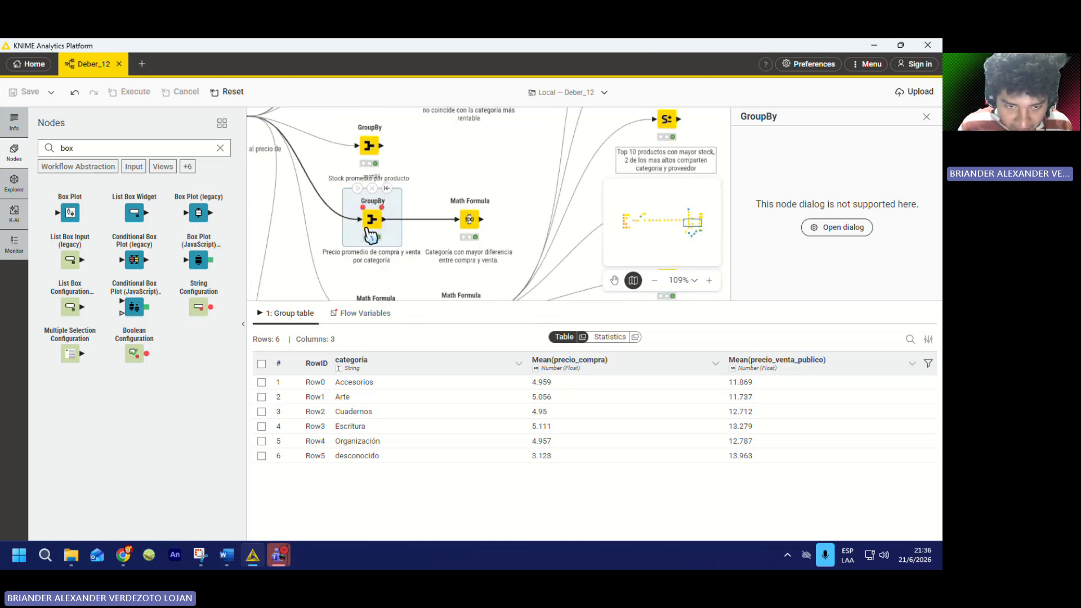
scroll(374, 234, up, 5)
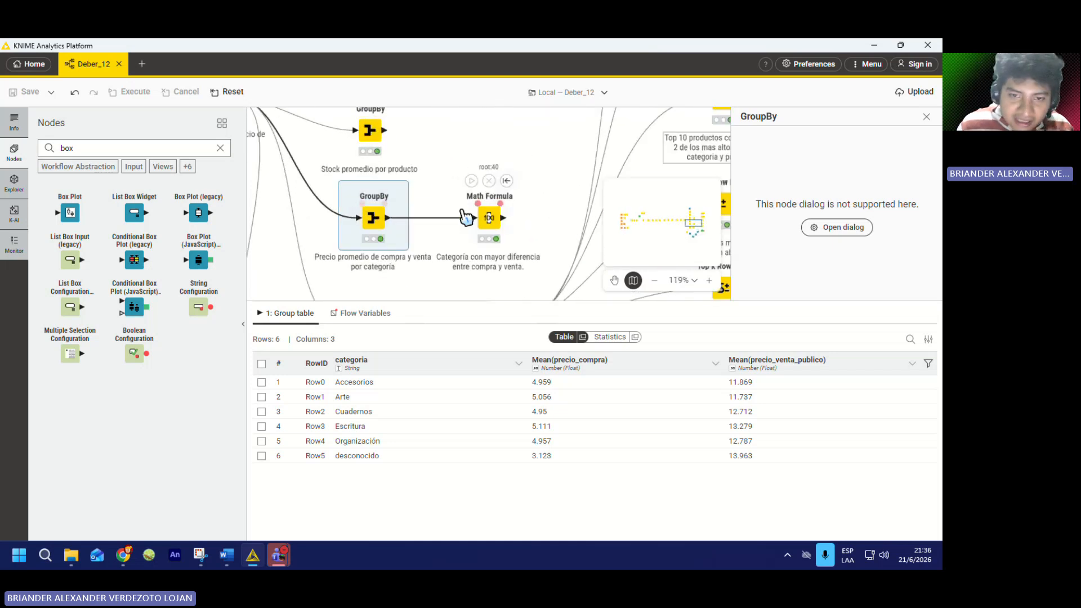
click(491, 224)
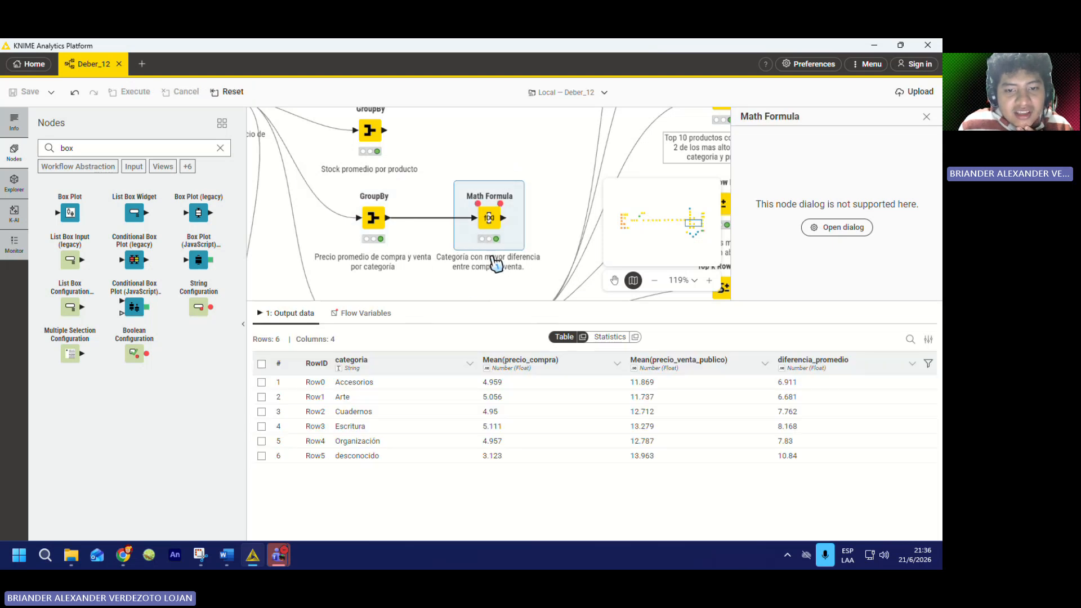
- Review the Math Formula node's subtraction expression without changing it, and sort the output table by diferencia_promedio in descending order
double_click(496, 225)
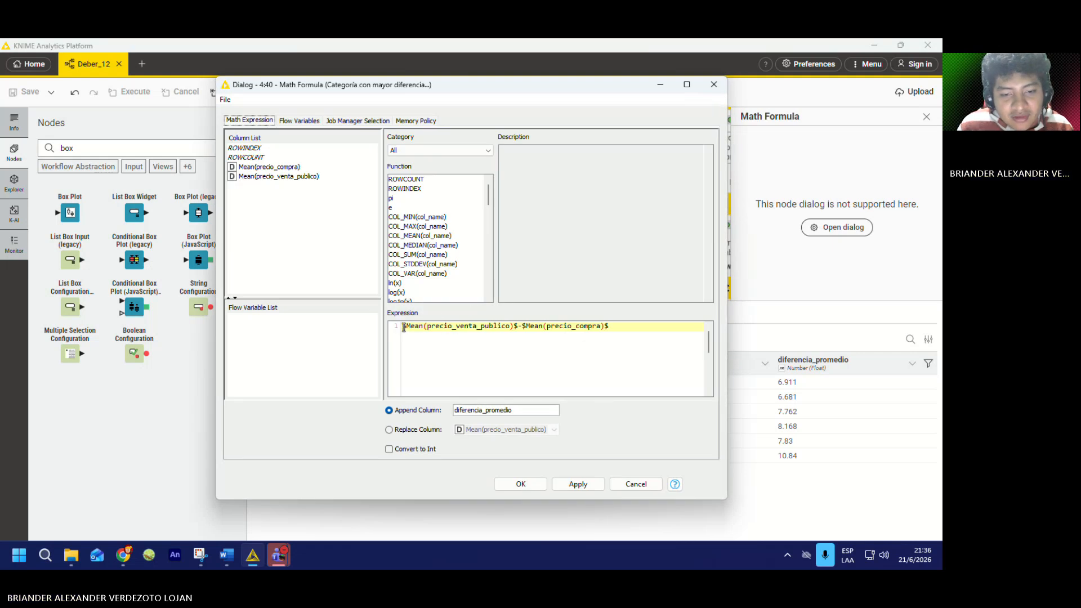
drag(403, 328, 510, 327)
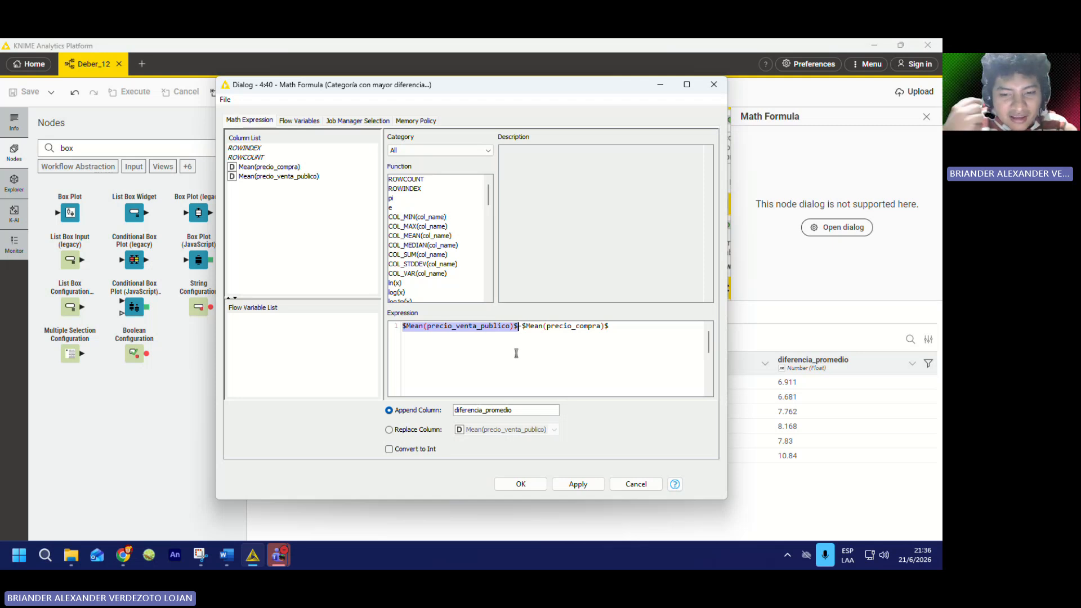
click(530, 323)
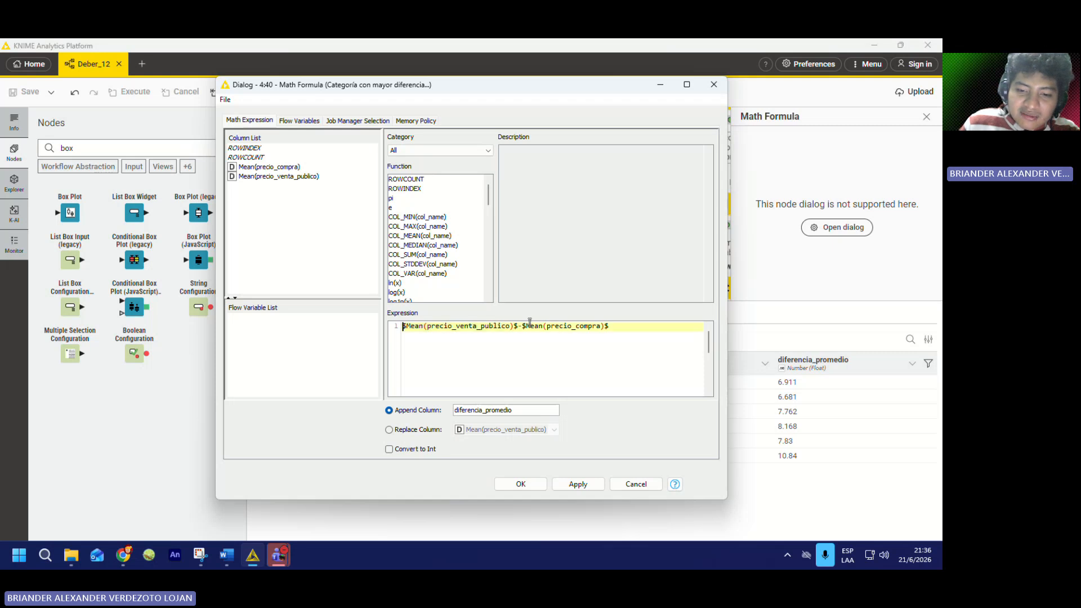
drag(403, 326, 619, 326)
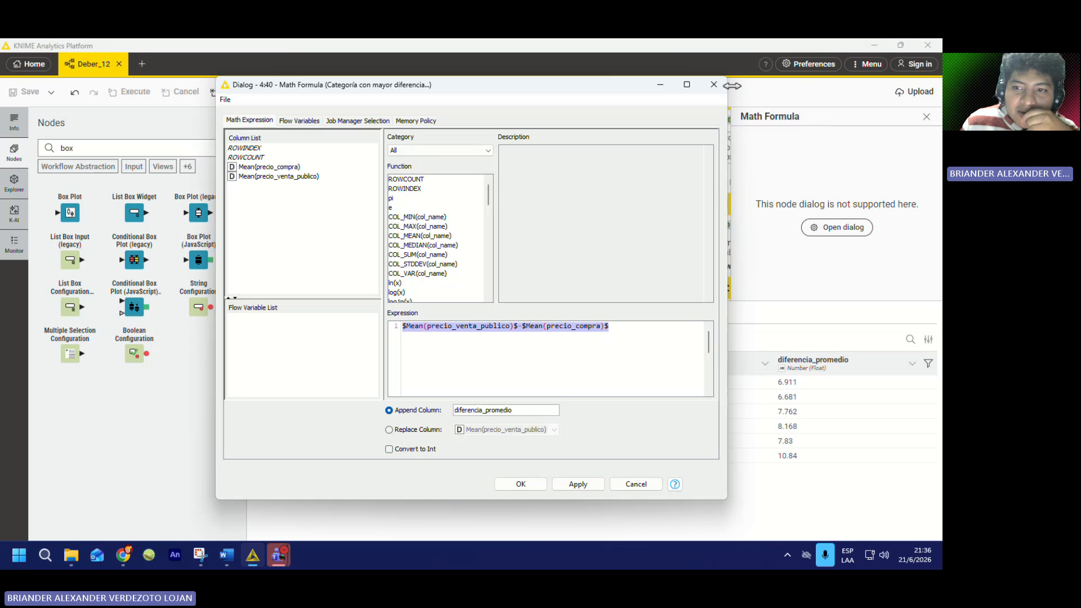
click(714, 84)
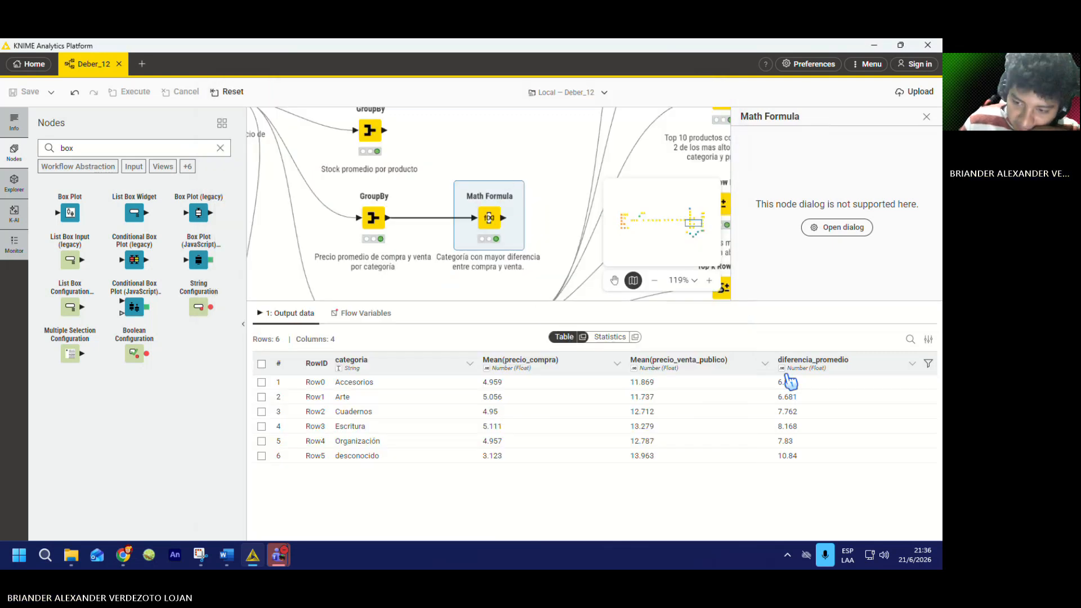
click(865, 365)
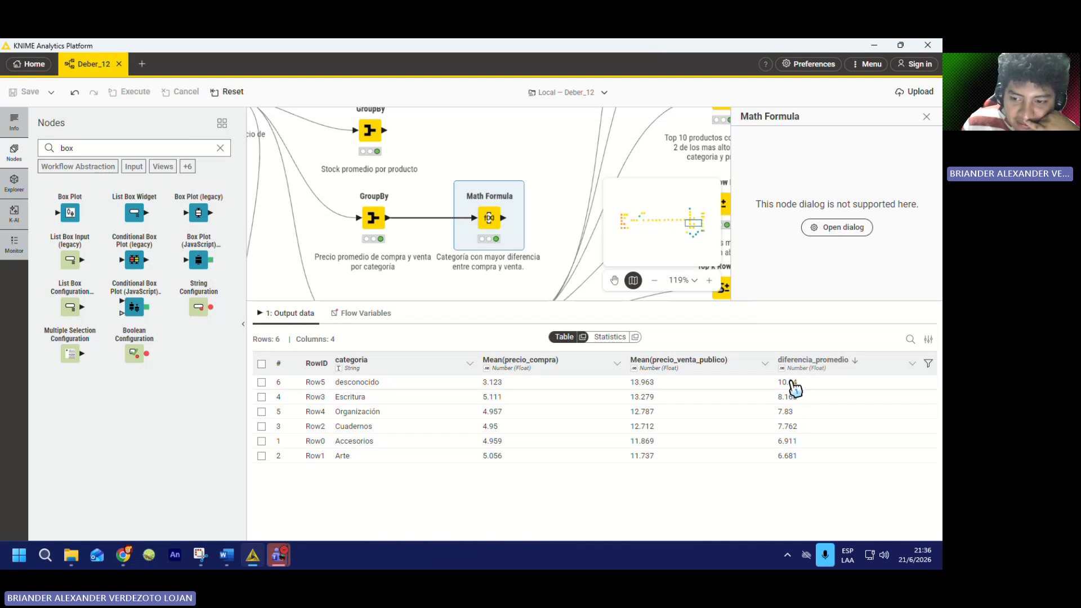
- Show the output table of the Math Formula node labelled "Calcular Margen Absoluto"
scroll(500, 250, down, 2)
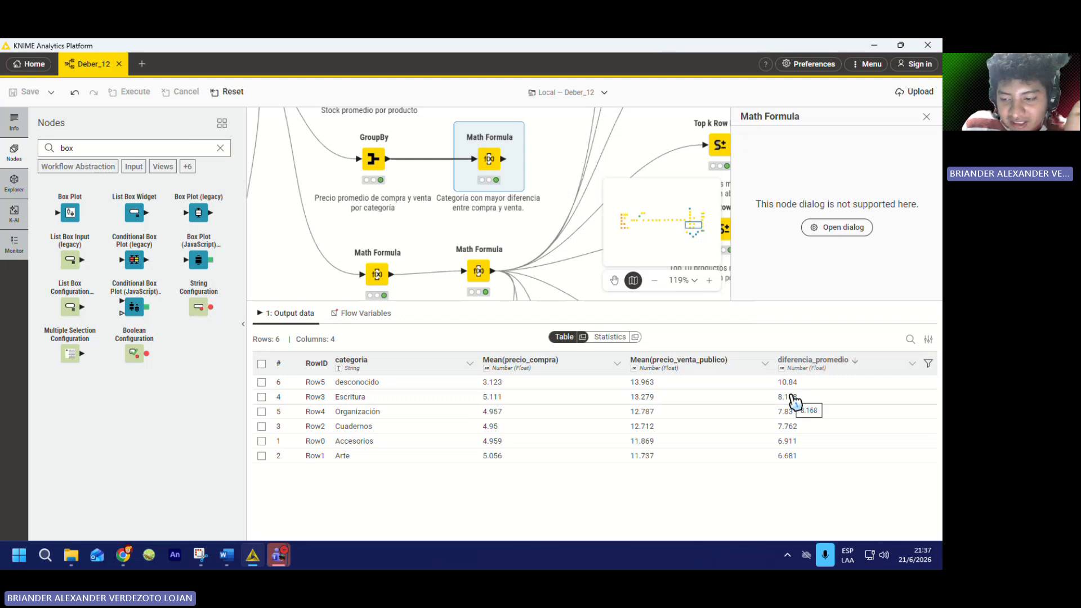
scroll(430, 229, up, 2)
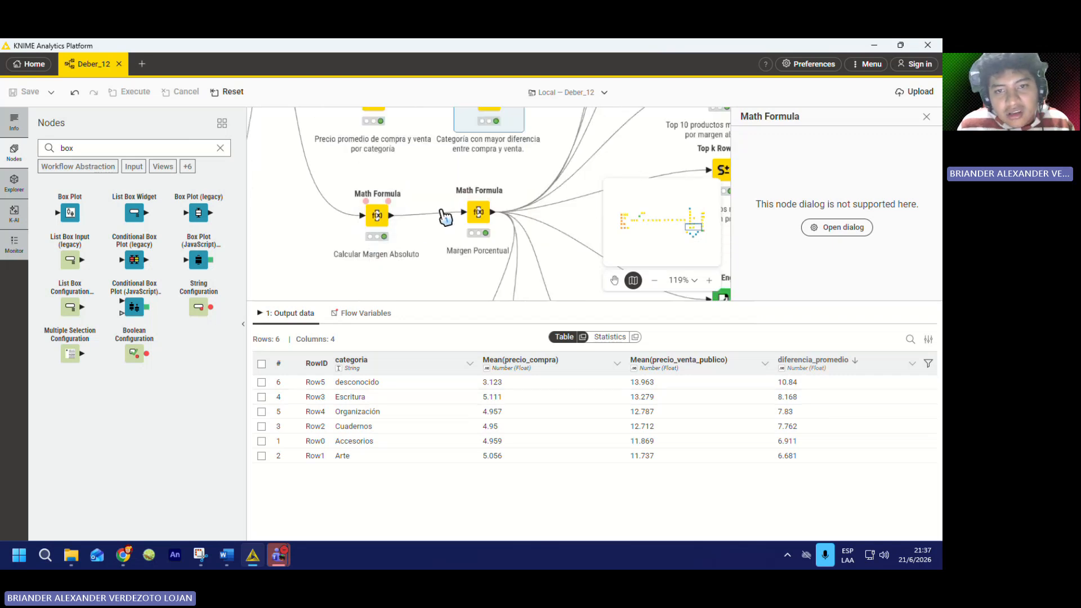
scroll(389, 225, down, 3)
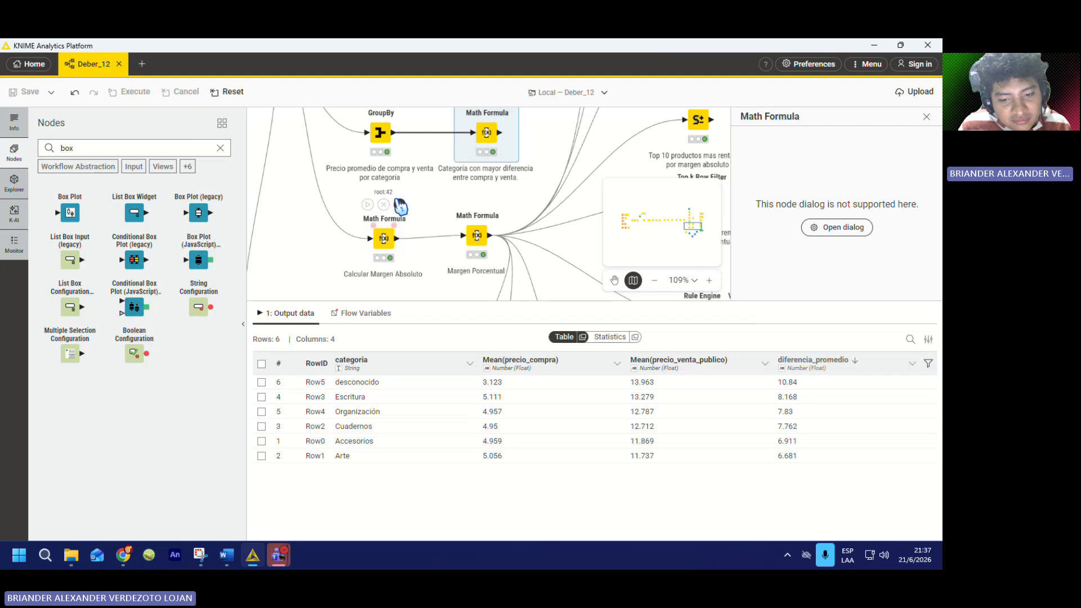
scroll(338, 253, up, 2)
scroll(394, 225, down, 5)
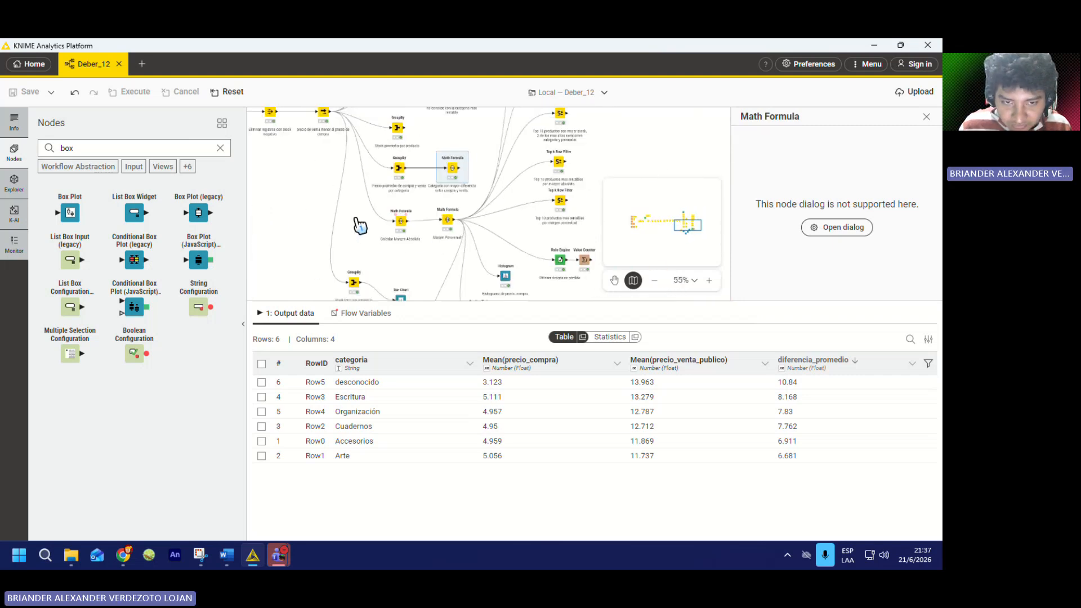
scroll(357, 222, up, 6)
scroll(383, 231, down, 5)
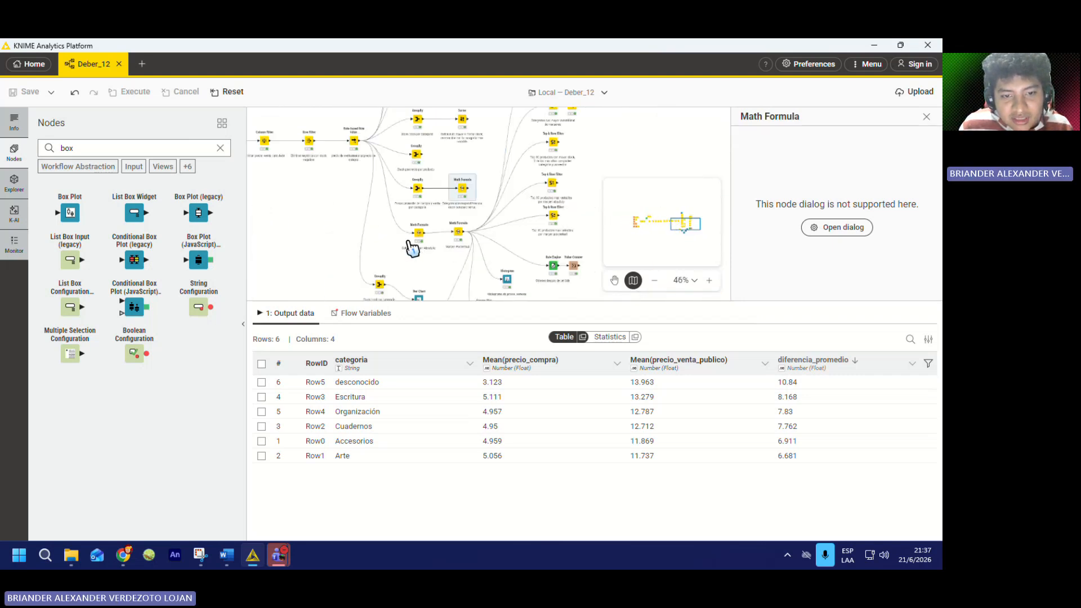
scroll(451, 241, up, 2)
scroll(445, 234, up, 5)
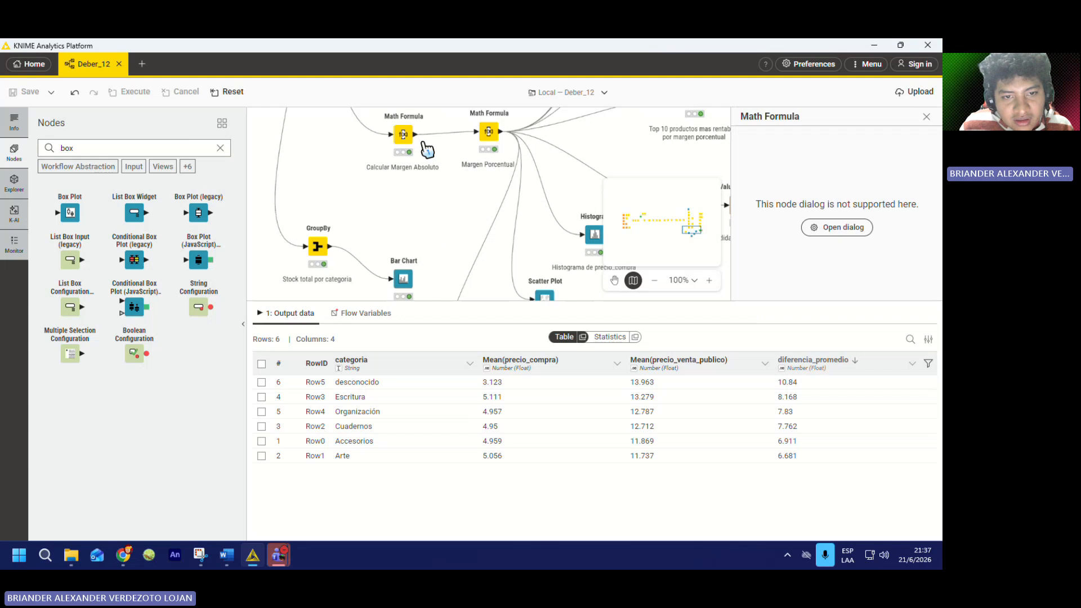
scroll(448, 149, up, 2)
click(399, 211)
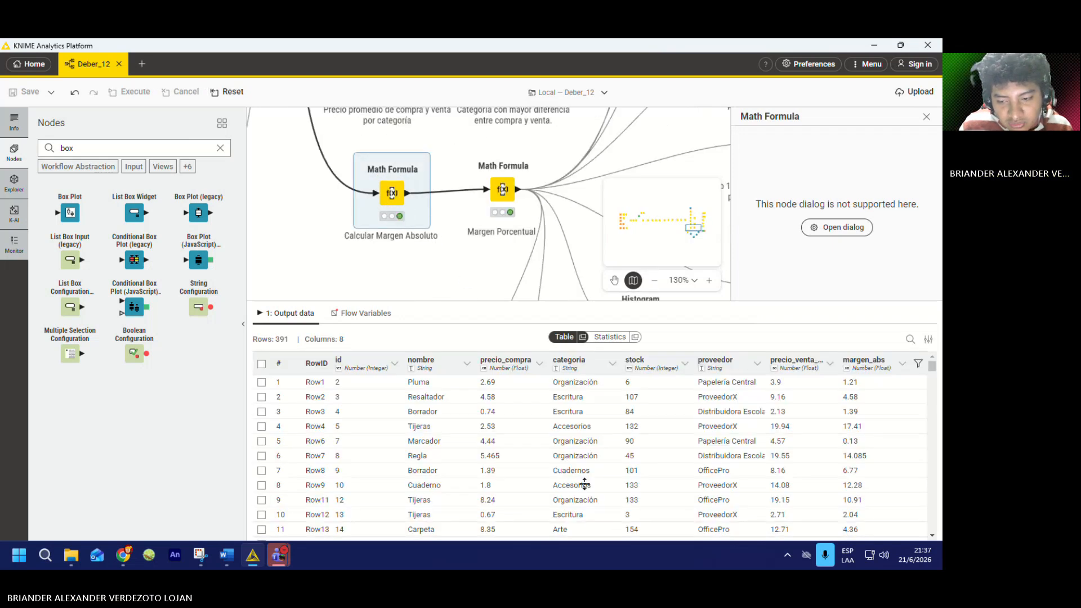
scroll(394, 230, down, 2)
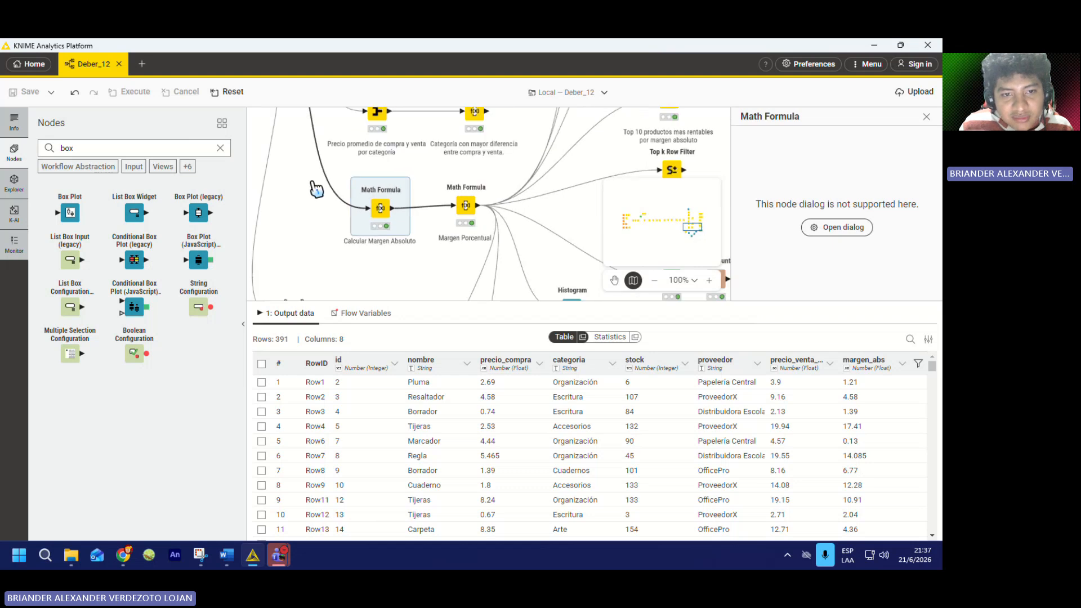
- Review the expression of the Math Formula node labelled "Calcular Margen Absoluto" and close its configuration without changes
scroll(407, 236, up, 3)
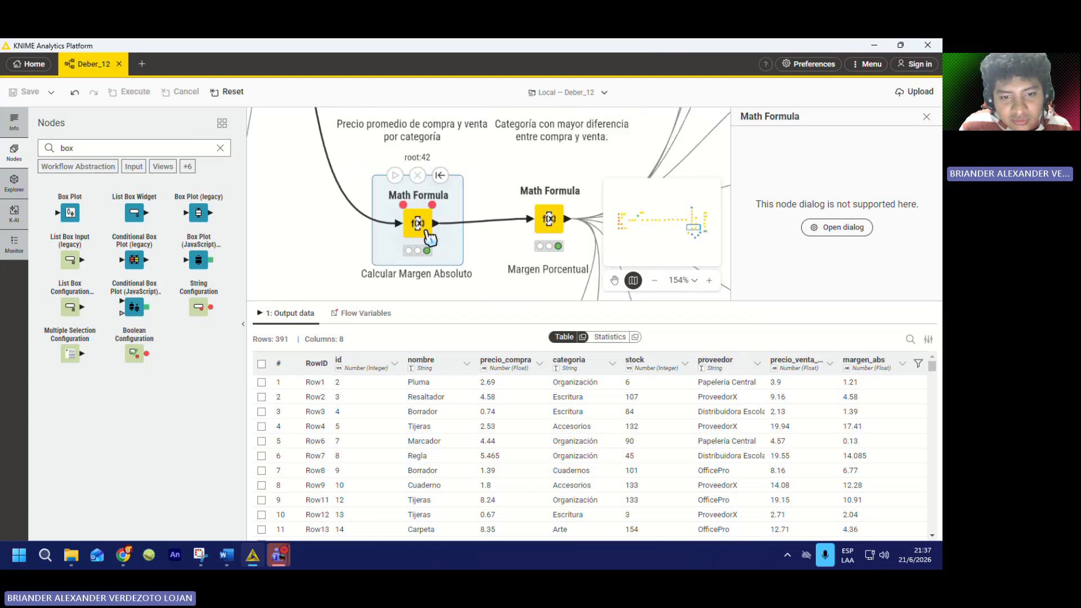
double_click(427, 236)
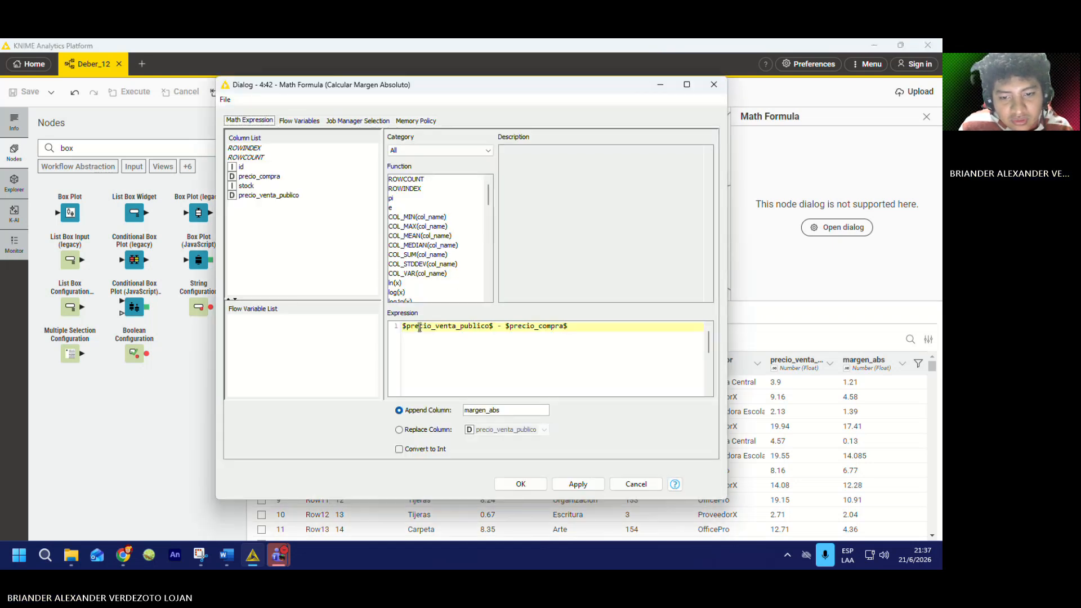
click(419, 327)
drag(576, 324, 402, 327)
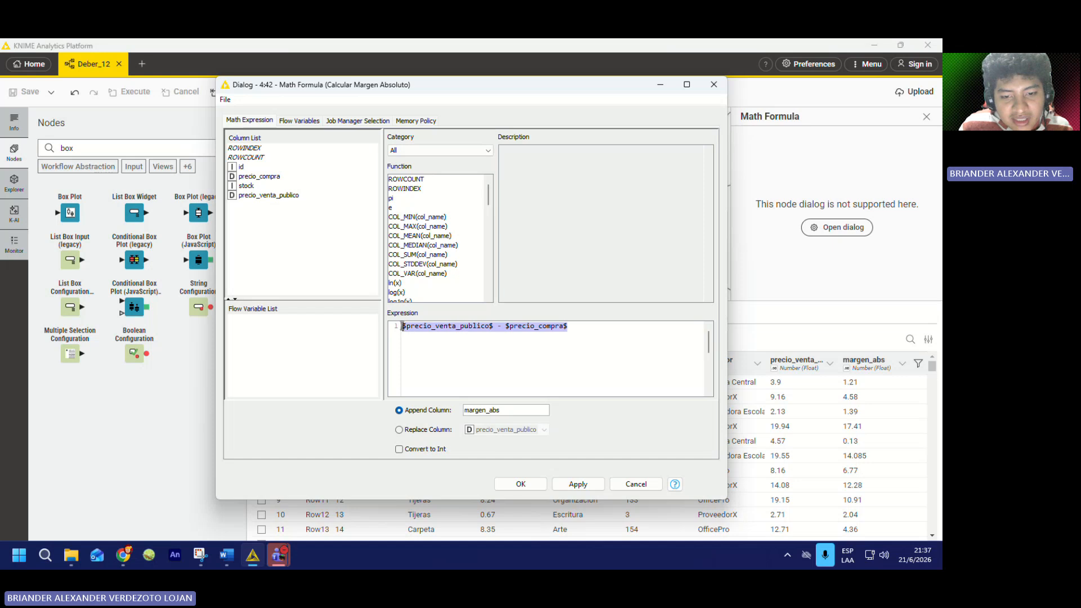
click(420, 326)
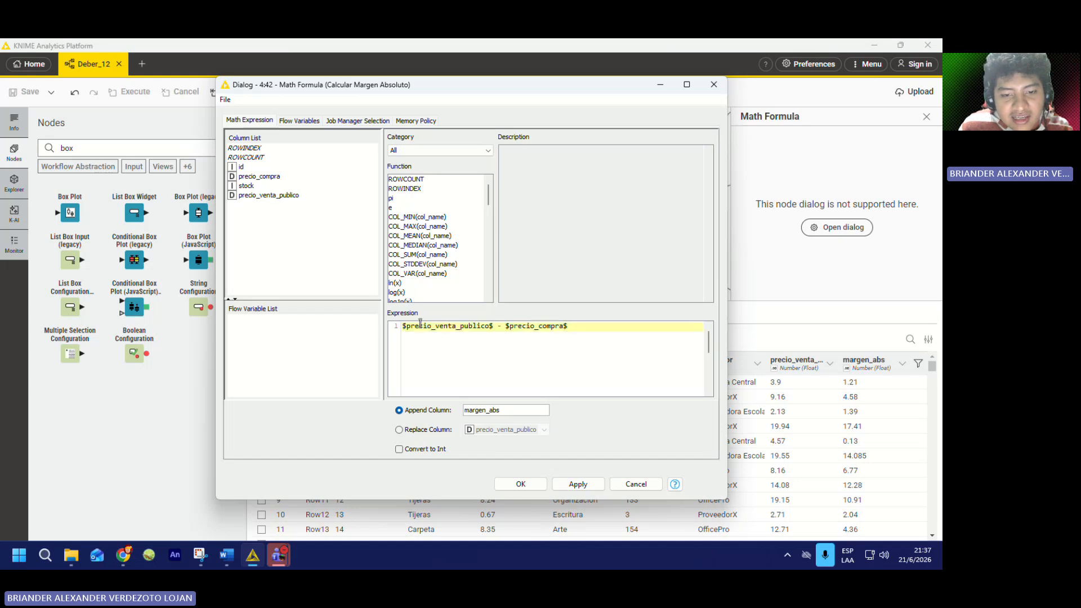
drag(402, 328, 569, 327)
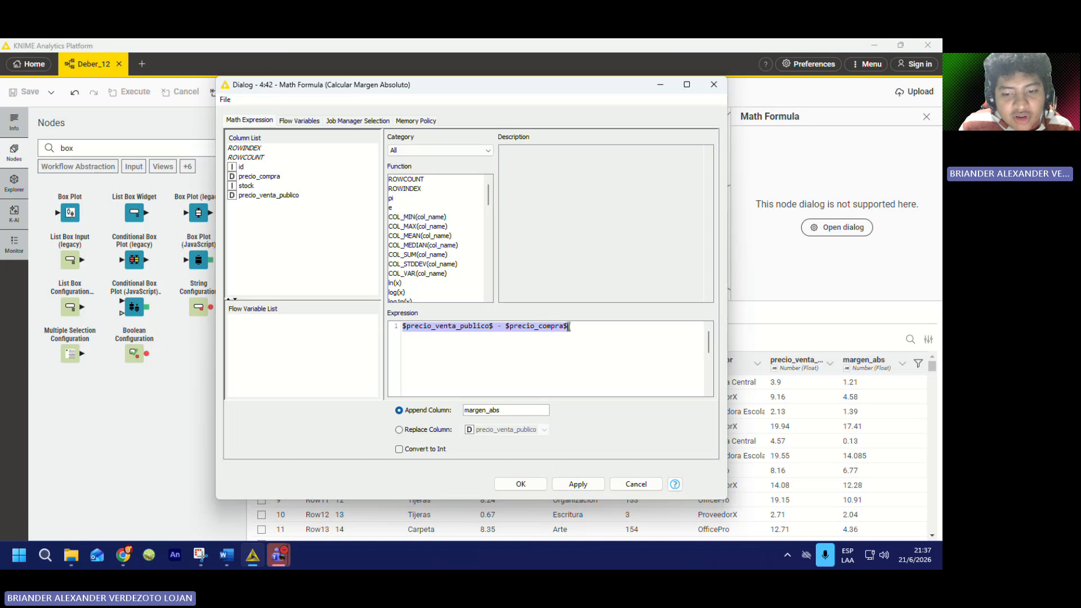
click(581, 328)
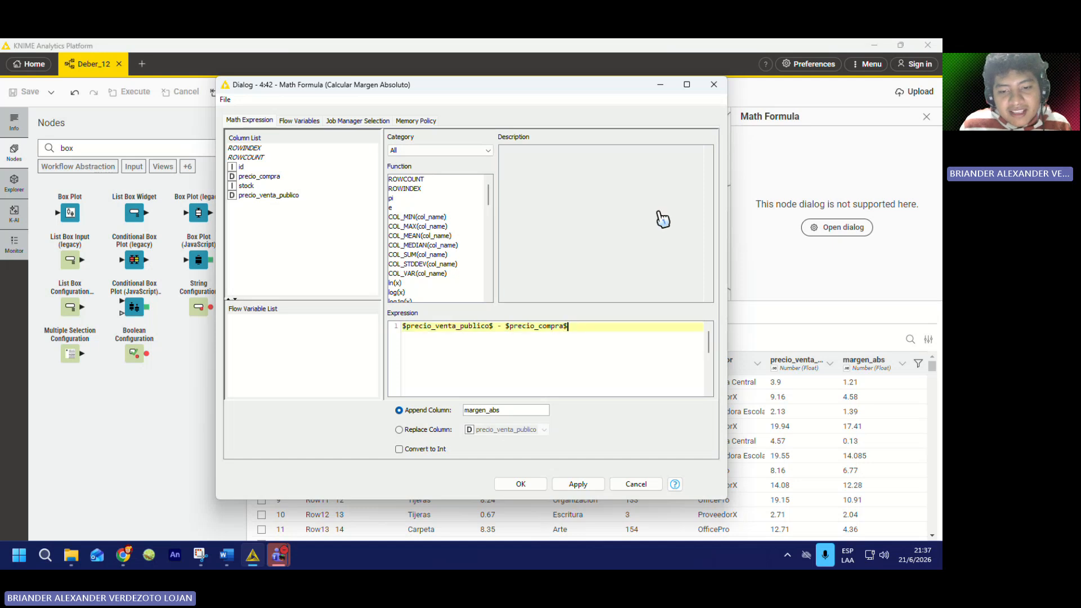
click(714, 84)
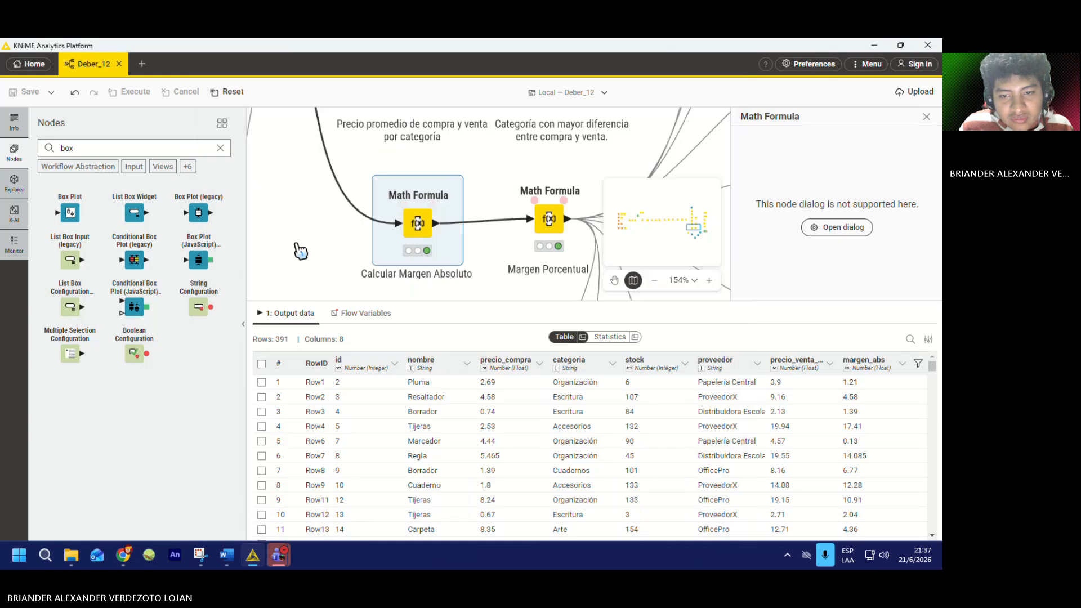
- Show the output of the Math Formula node labelled "Margen Porcentual" and review its percentage expression without changing it
scroll(309, 242, down, 3)
scroll(374, 229, up, 3)
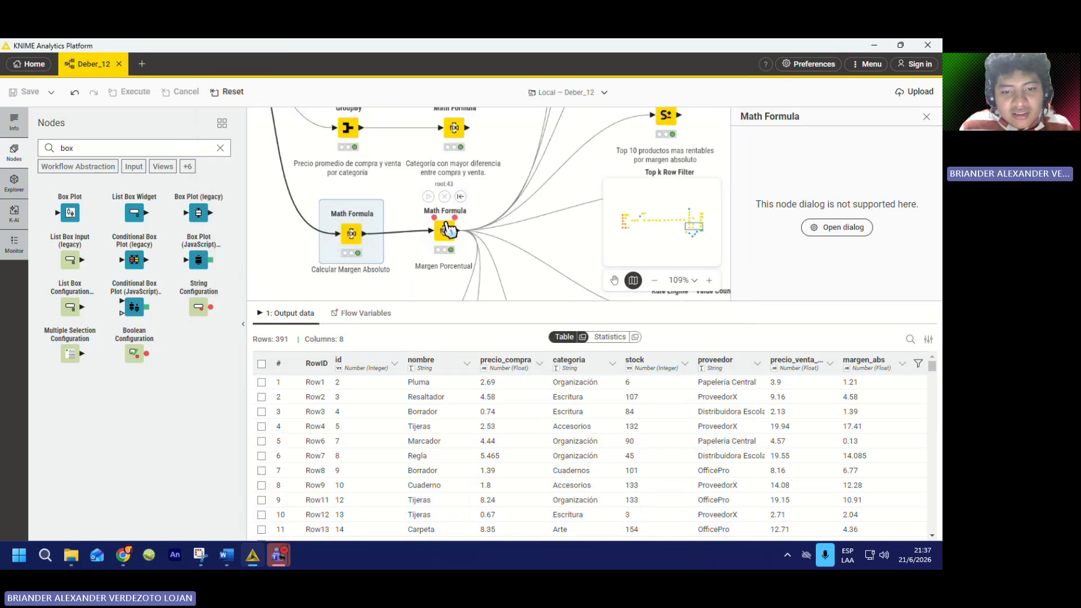
click(445, 233)
double_click(445, 234)
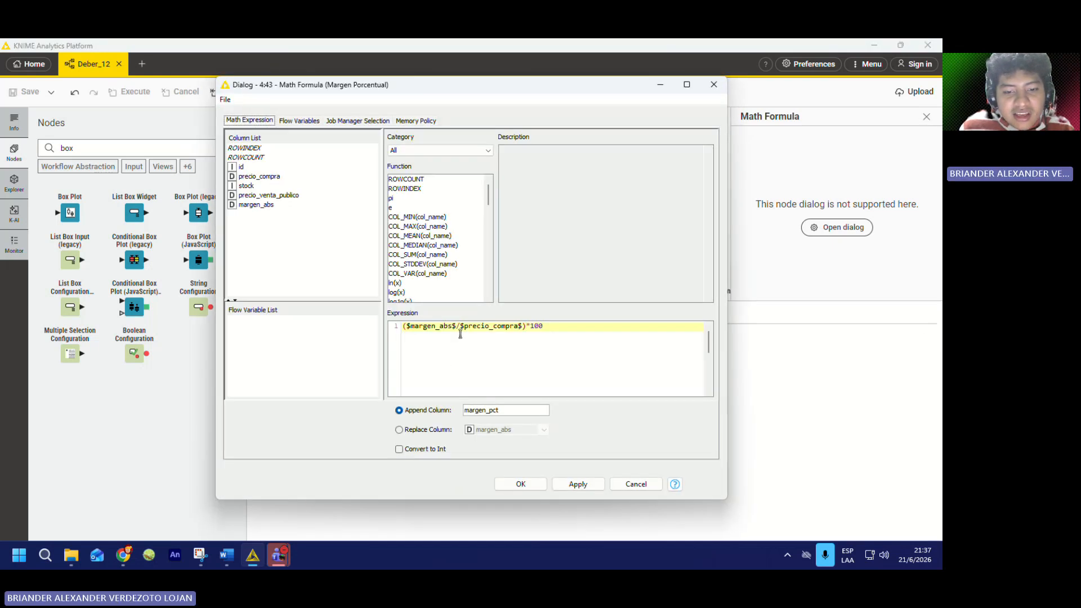
drag(402, 328, 516, 329)
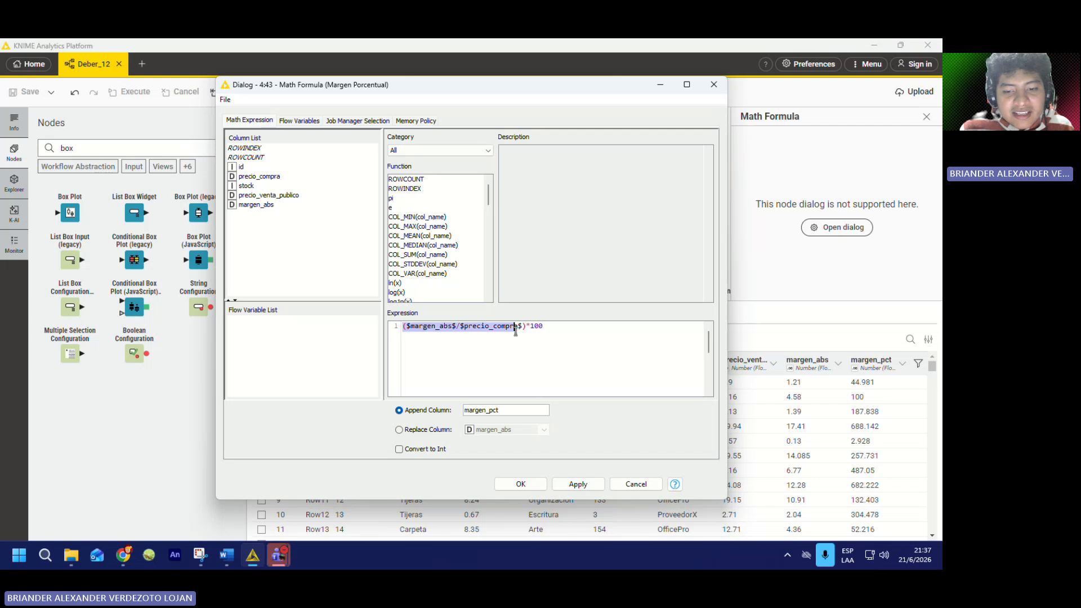
click(481, 328)
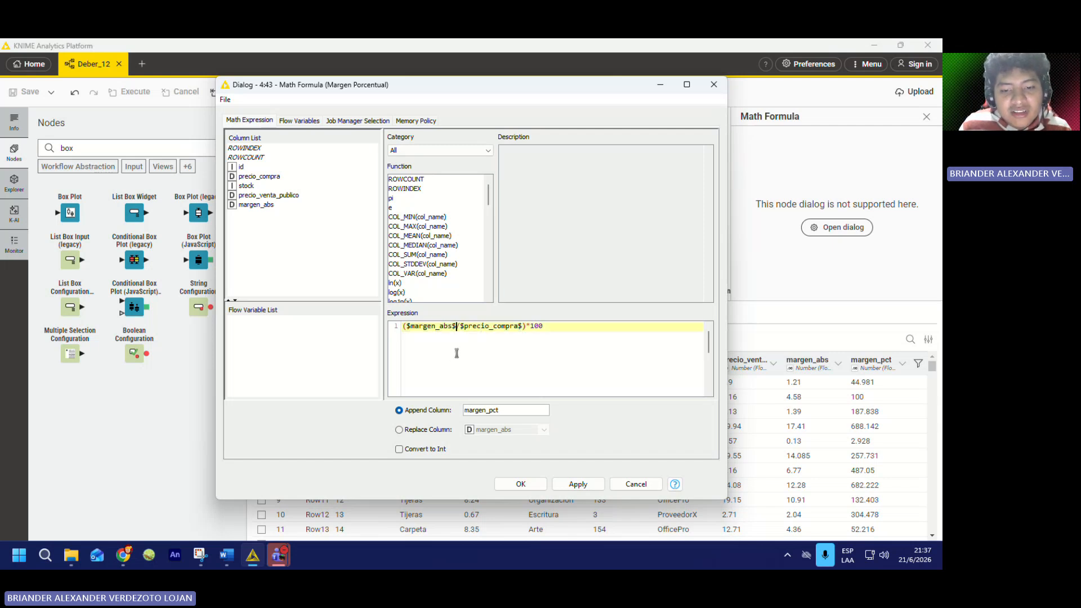
drag(461, 326, 529, 327)
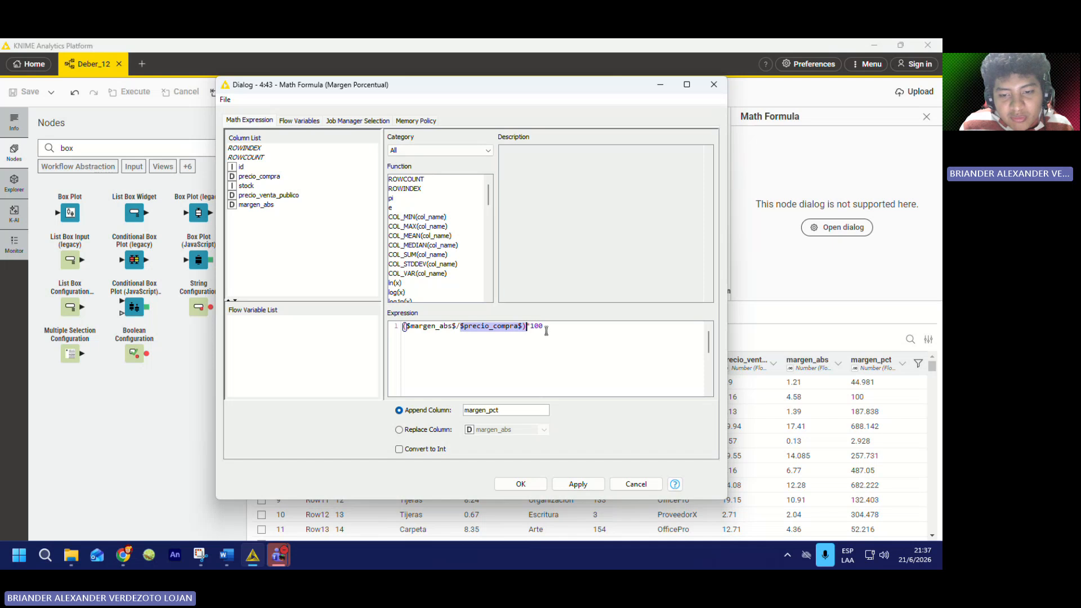
click(550, 326)
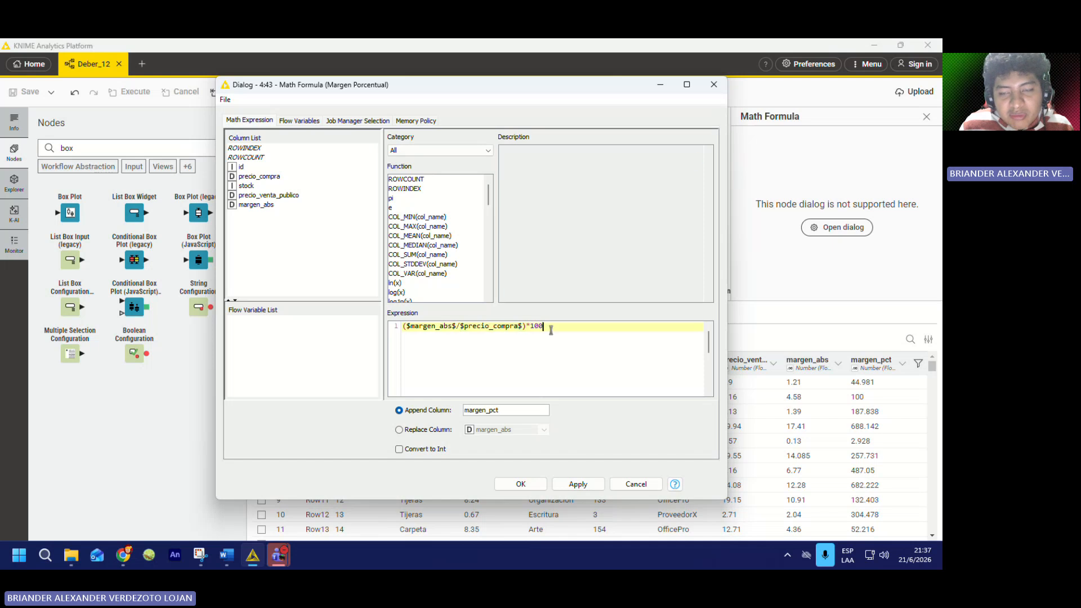
click(714, 85)
- Review the group column and manual aggregation of the GroupBy node labelled "Categorias con margenes mas altos en promedio" without changing them
scroll(400, 238, up, 3)
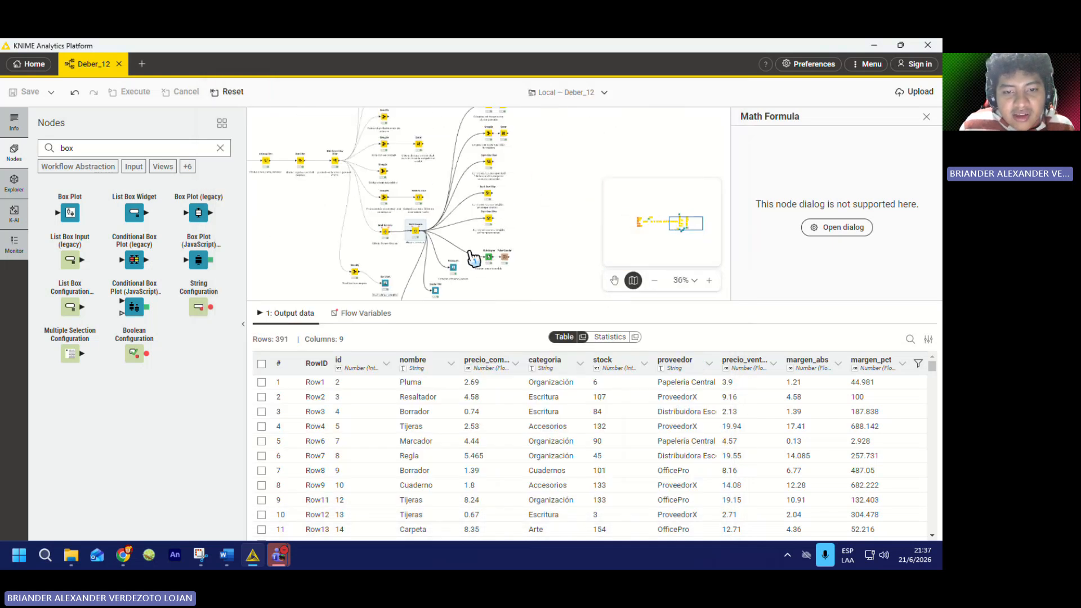
scroll(378, 242, down, 5)
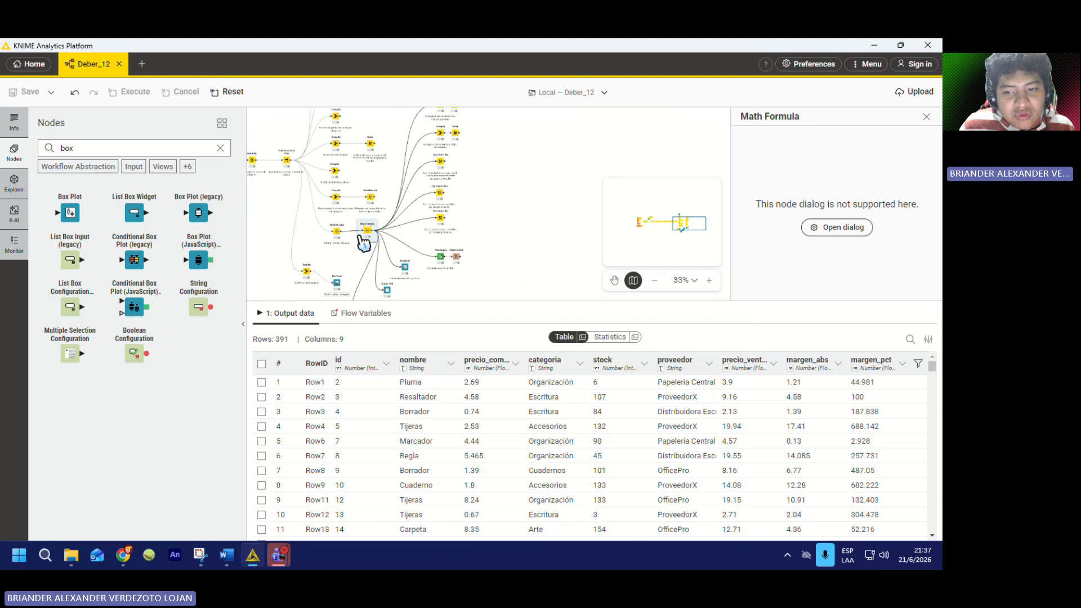
scroll(352, 247, down, 7)
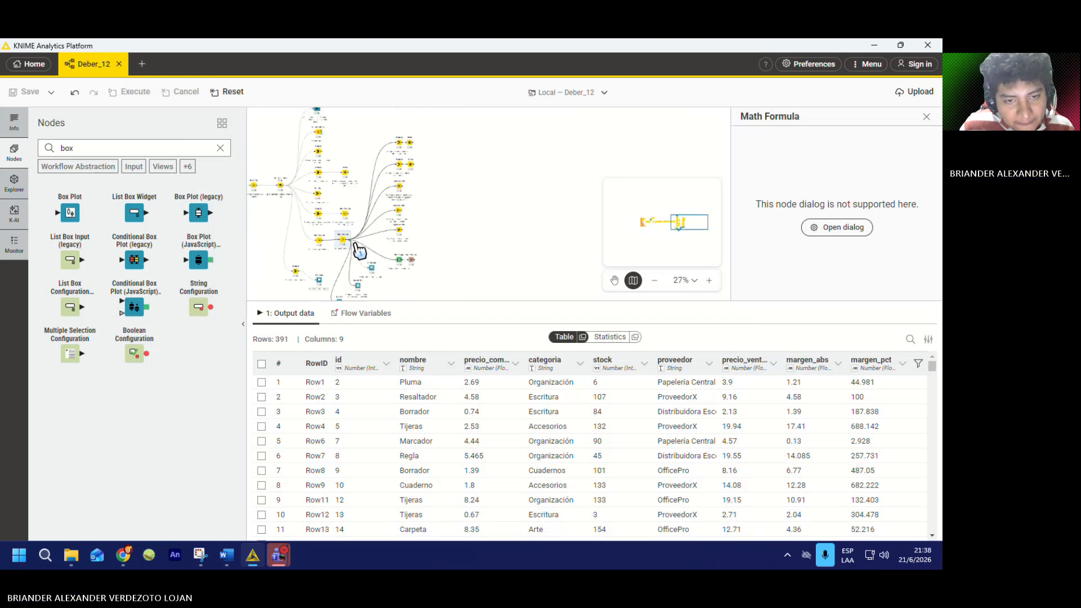
scroll(388, 166, up, 5)
scroll(373, 172, up, 6)
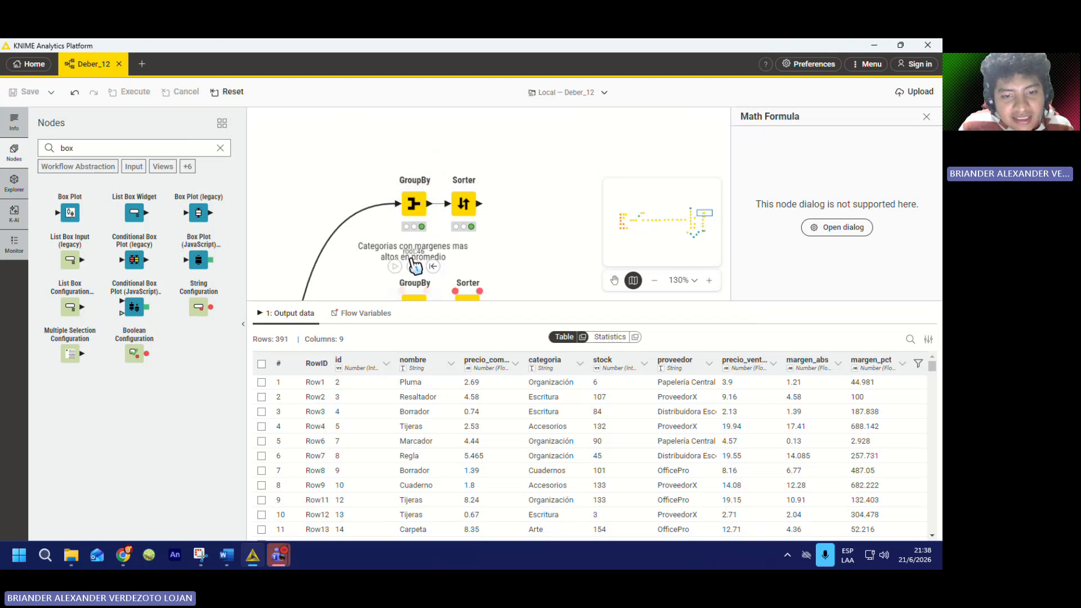
double_click(415, 205)
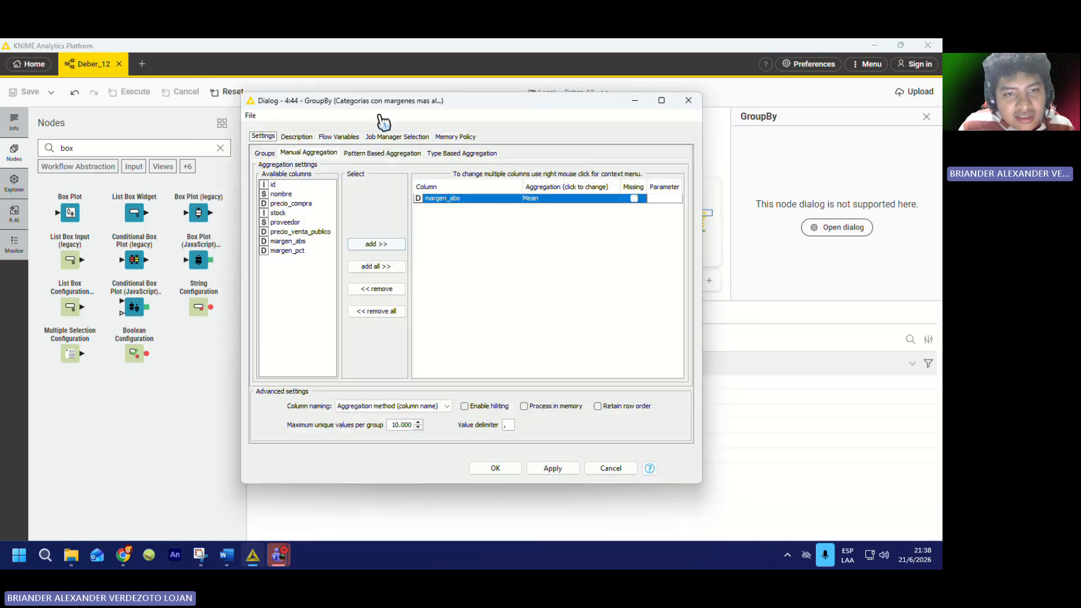
click(264, 153)
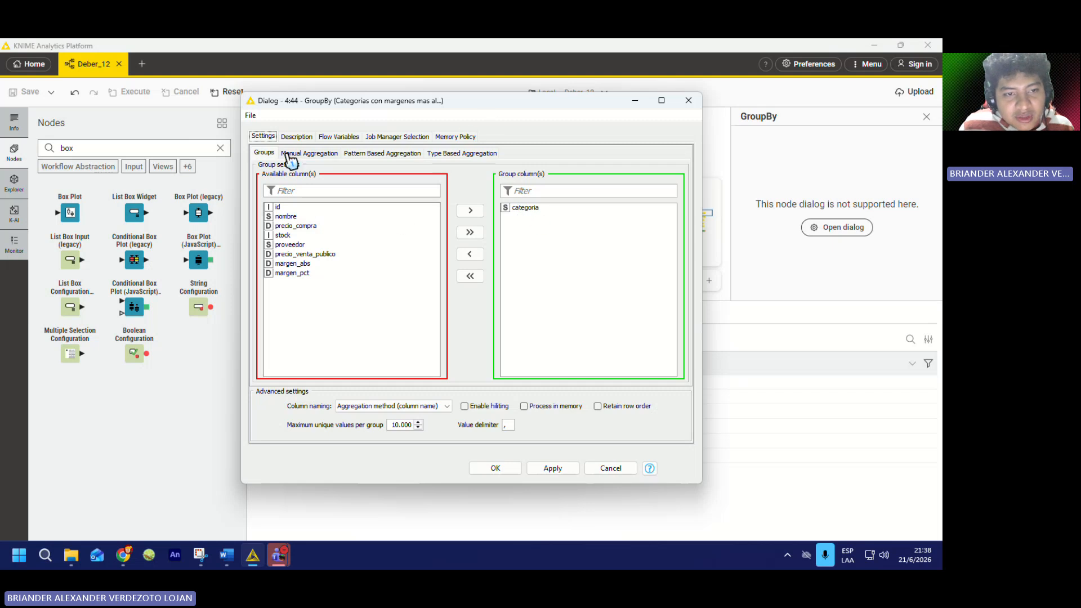
click(288, 154)
mouse_move(394, 102)
mouse_down()
mouse_move(577, 123)
mouse_move(441, 75)
mouse_move(378, 87)
mouse_up()
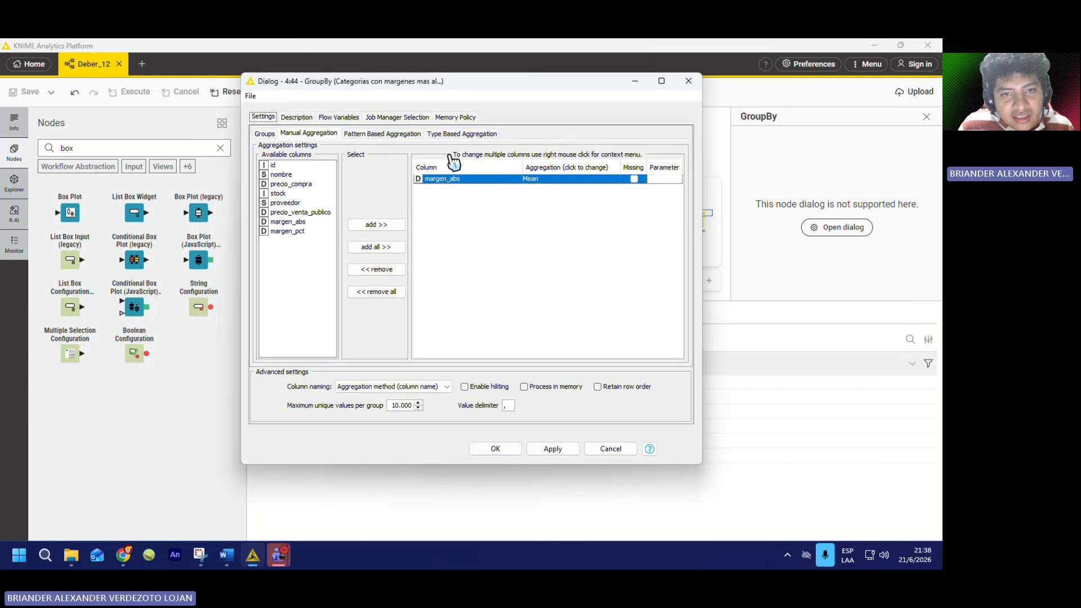
drag(459, 84, 509, 101)
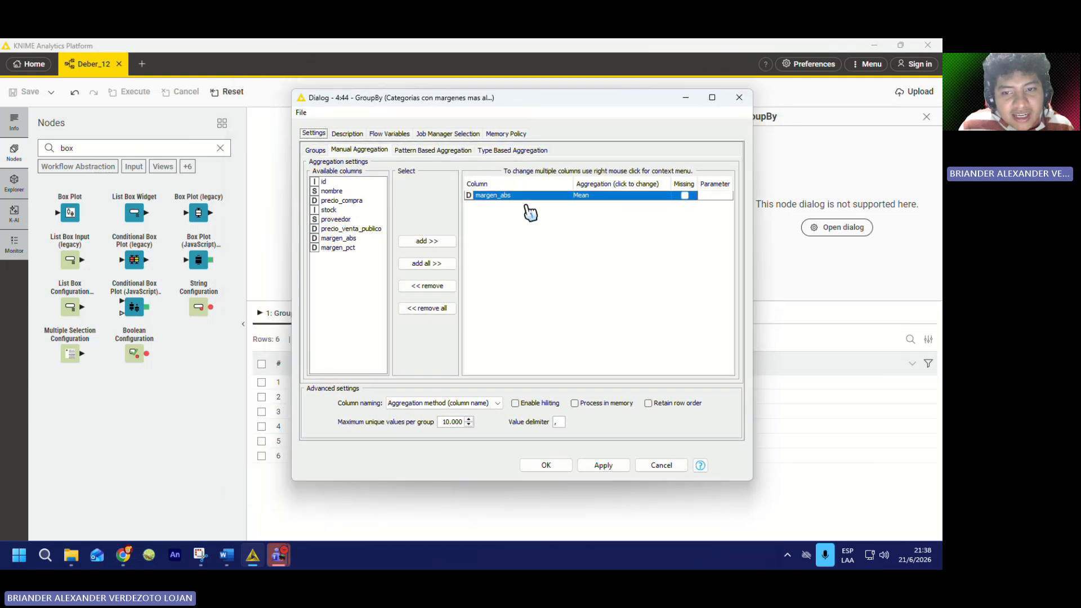
click(602, 196)
click(601, 197)
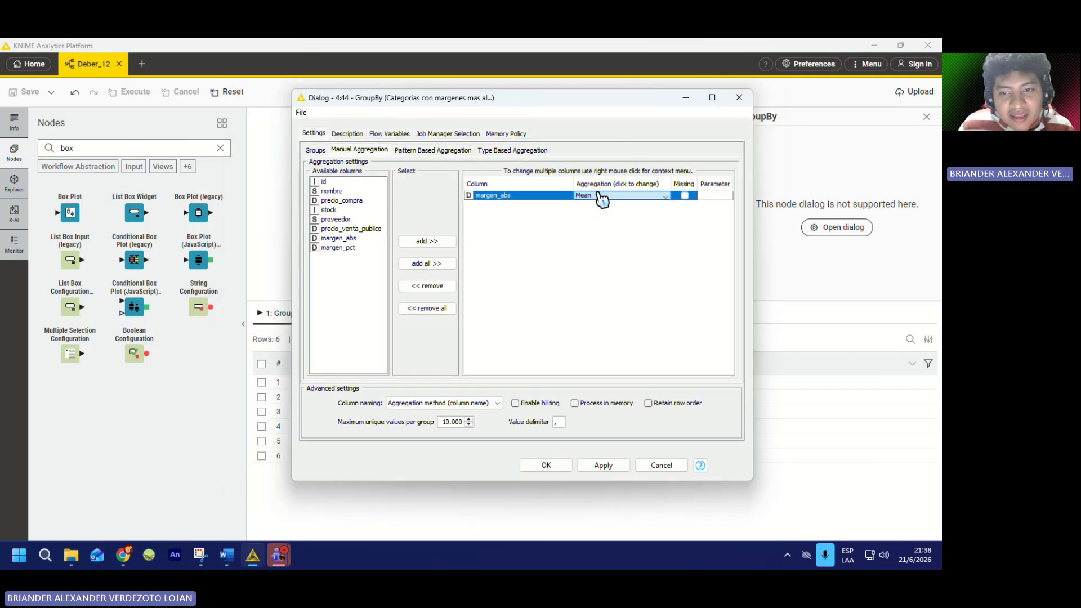
click(739, 98)
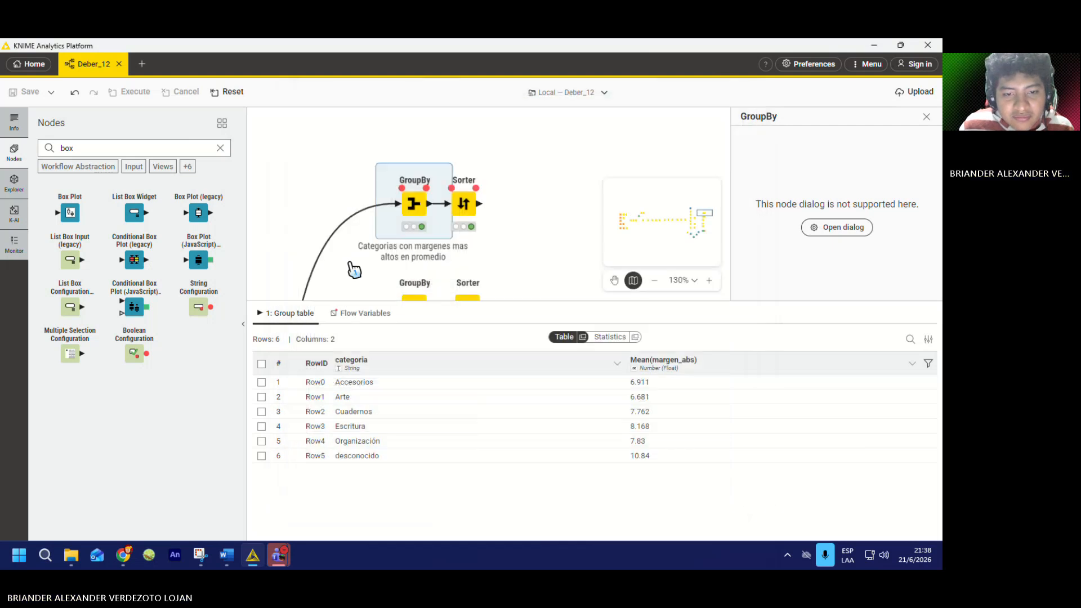
- Show the sorted table and sorting settings of the Sorter after the "Categorias con margenes mas altos en promedio" GroupBy, then clear the selection
click(465, 204)
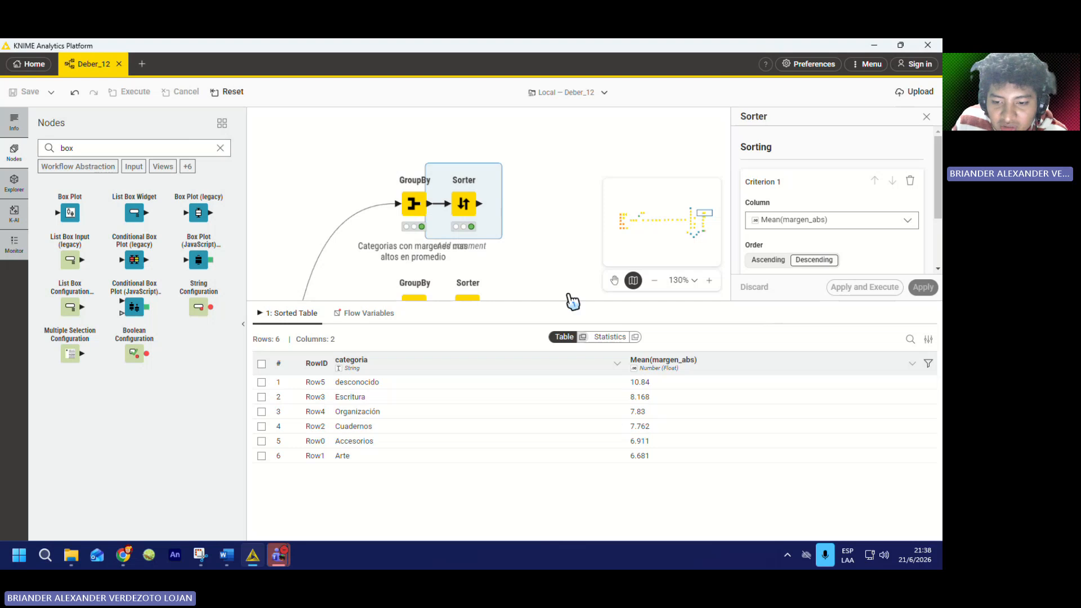
scroll(556, 224, down, 4)
click(556, 224)
- Show the output of the GroupBy node labelled "Categorias con mayor variabilidad de margenes" and review its grouping and aggregation settings without changes
scroll(509, 224, down, 4)
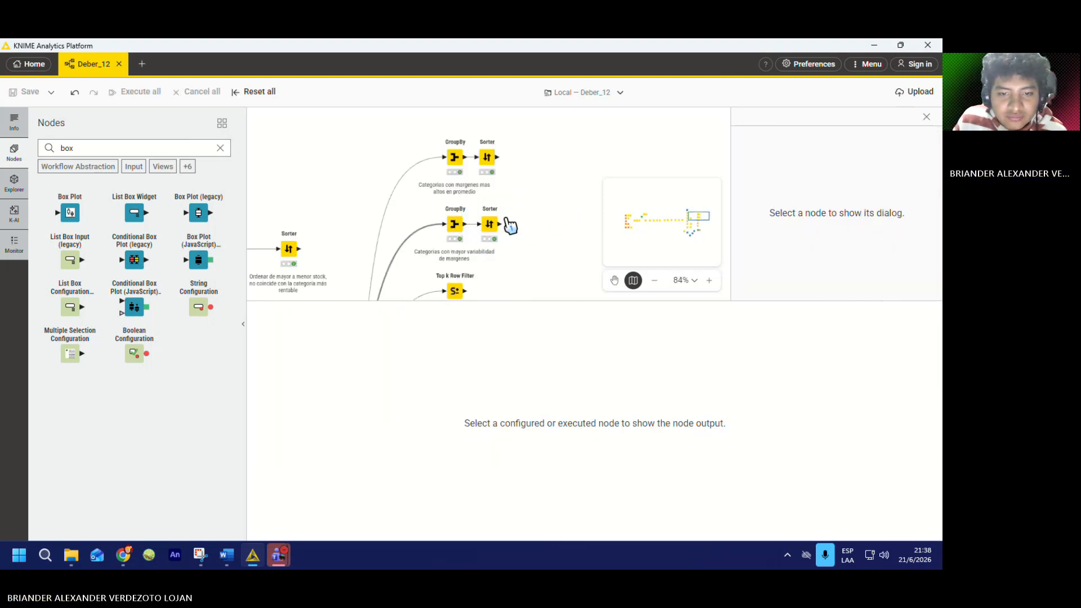
scroll(426, 191, up, 2)
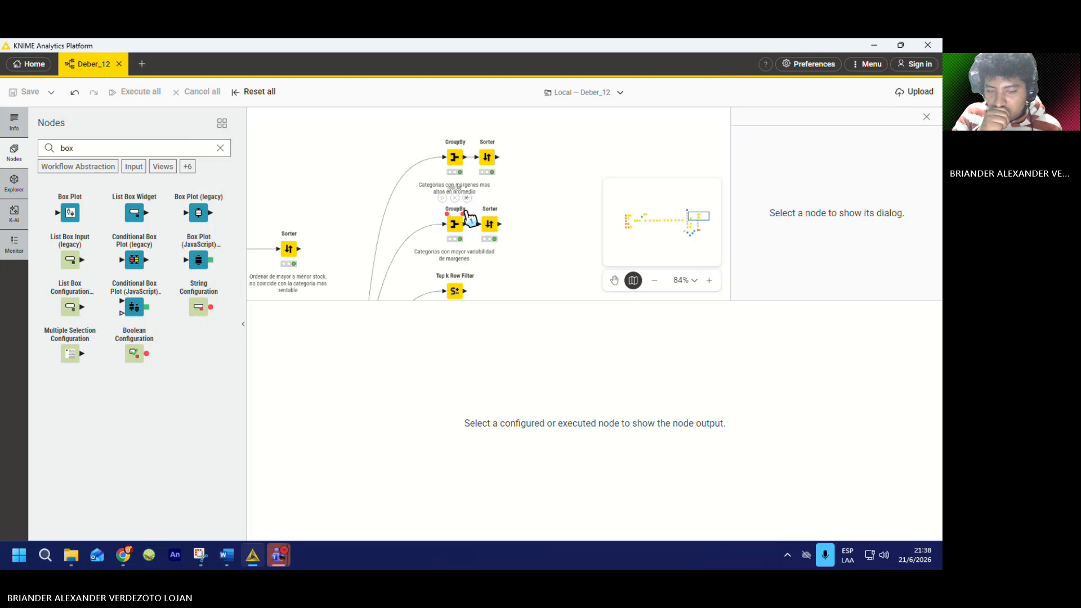
scroll(459, 257, up, 2)
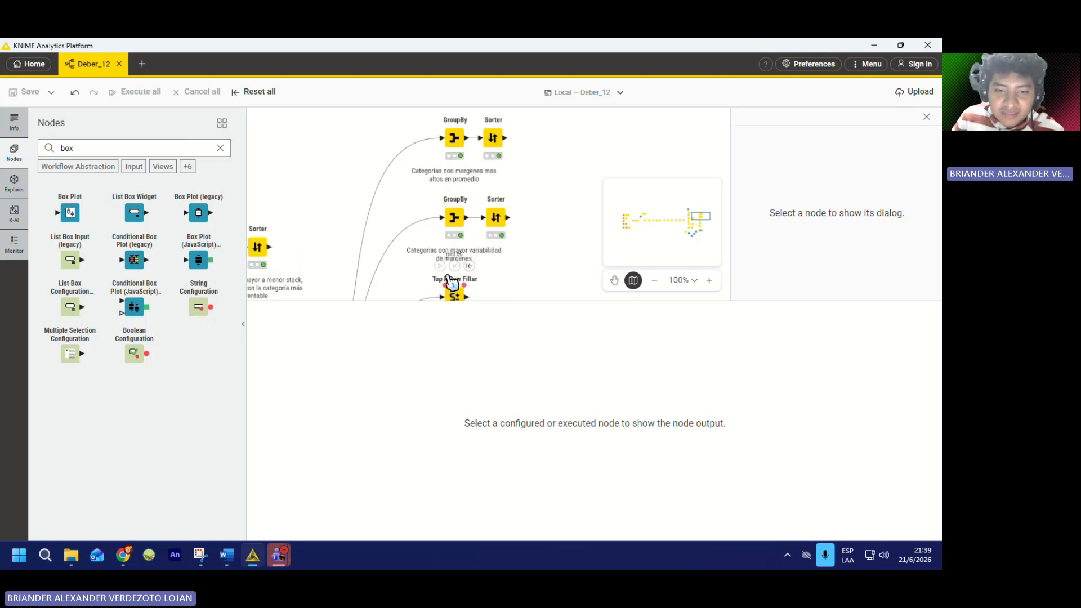
click(461, 235)
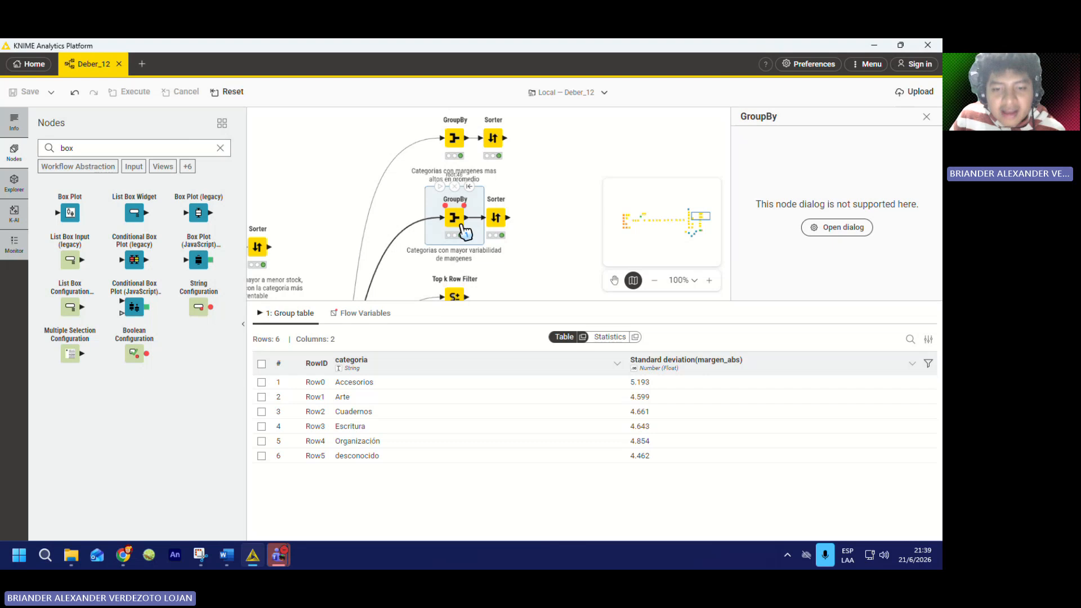
double_click(456, 220)
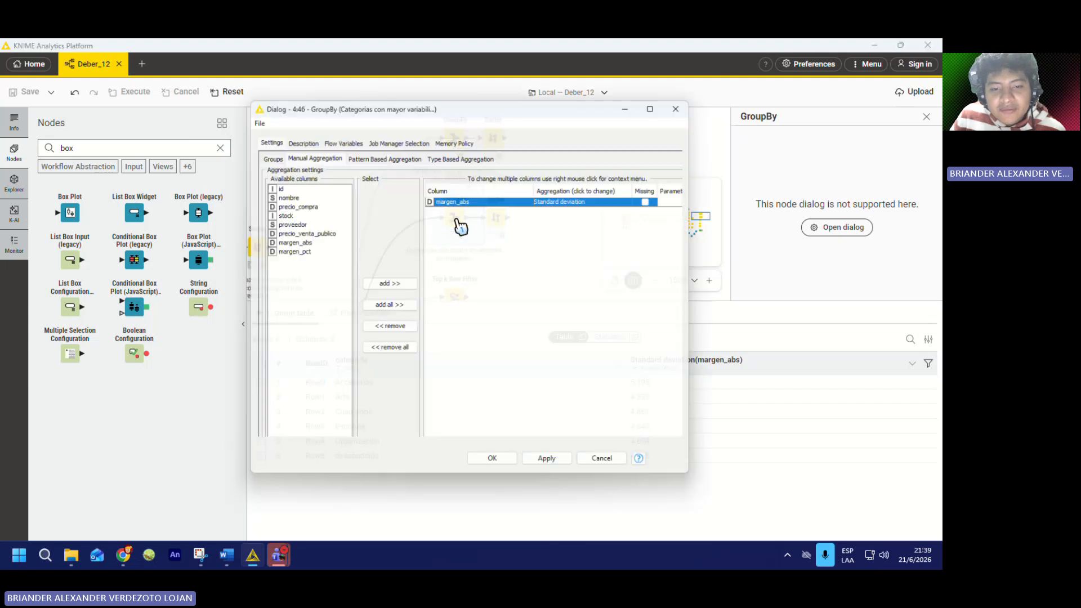
click(264, 153)
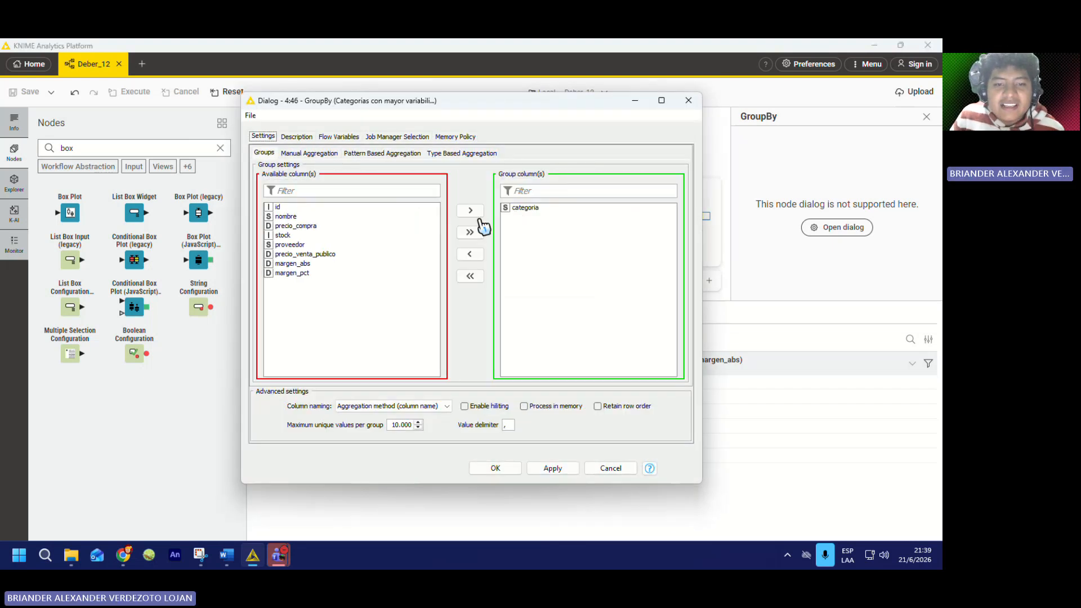
click(317, 153)
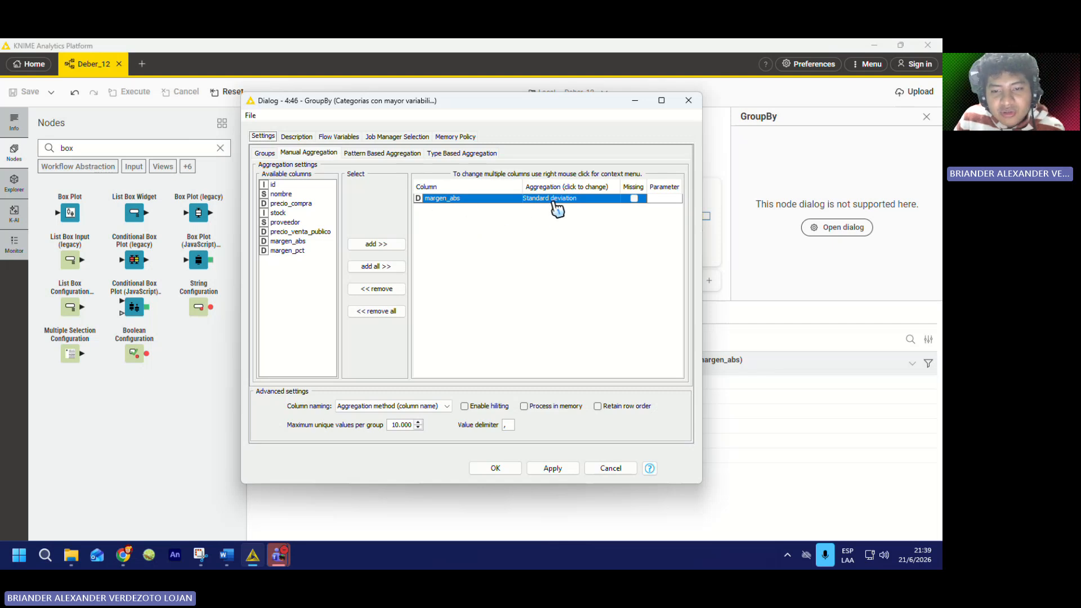
click(688, 101)
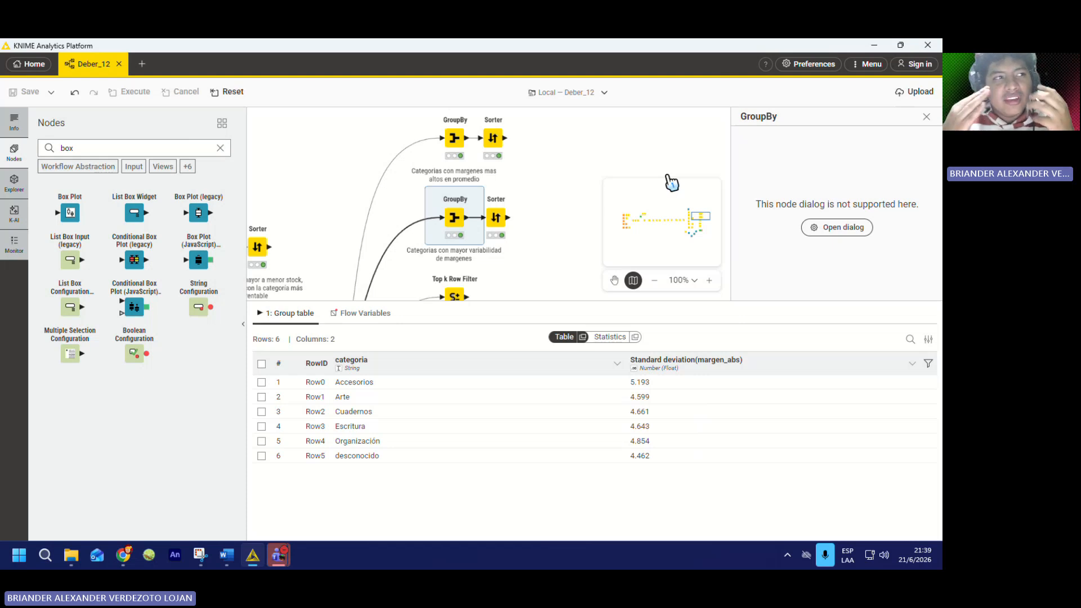
- Compare the group table of the "Categorias con mayor variabilidad de margenes" GroupBy with the sorted table of its connected Sorter
click(577, 237)
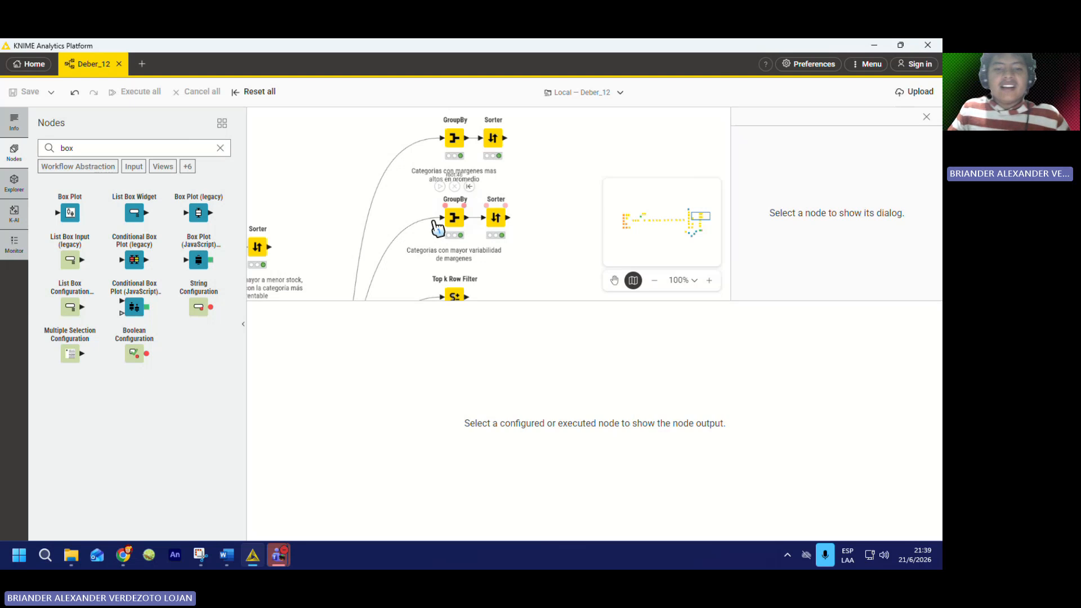
click(453, 221)
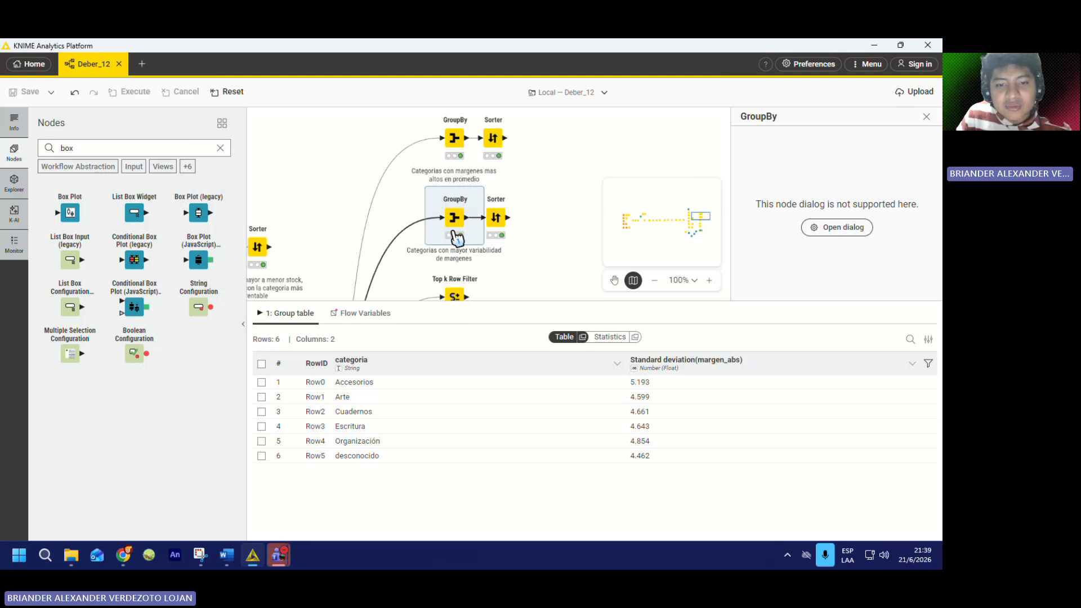
click(499, 224)
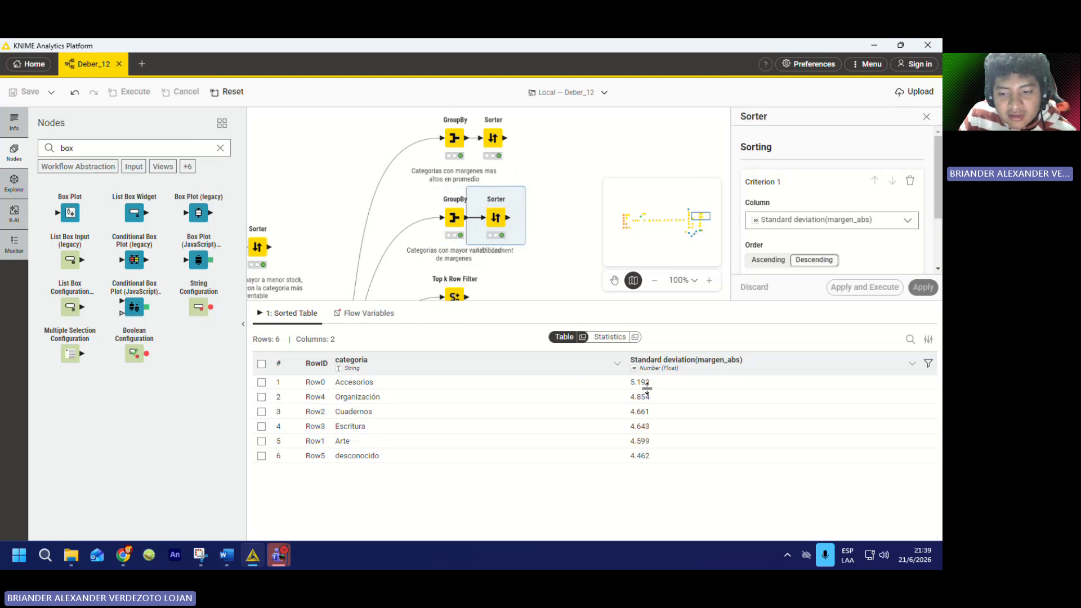
- Examine the sorted table of the Sorter after the "Categorias con mayor variabilidad de margenes" GroupBy, then clear the node selection
scroll(484, 197, down, 3)
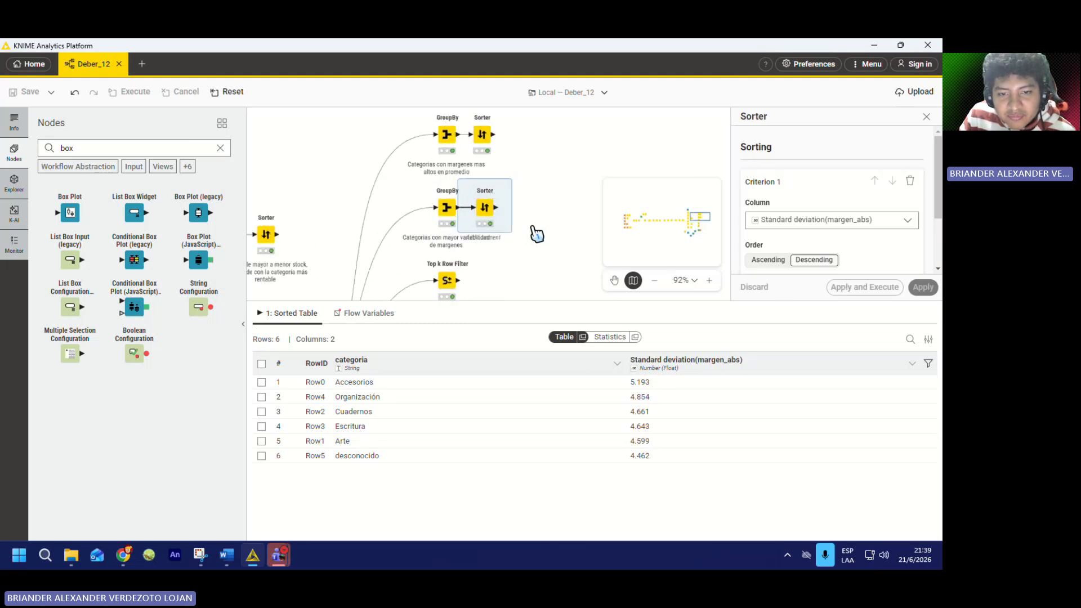
scroll(537, 234, up, 5)
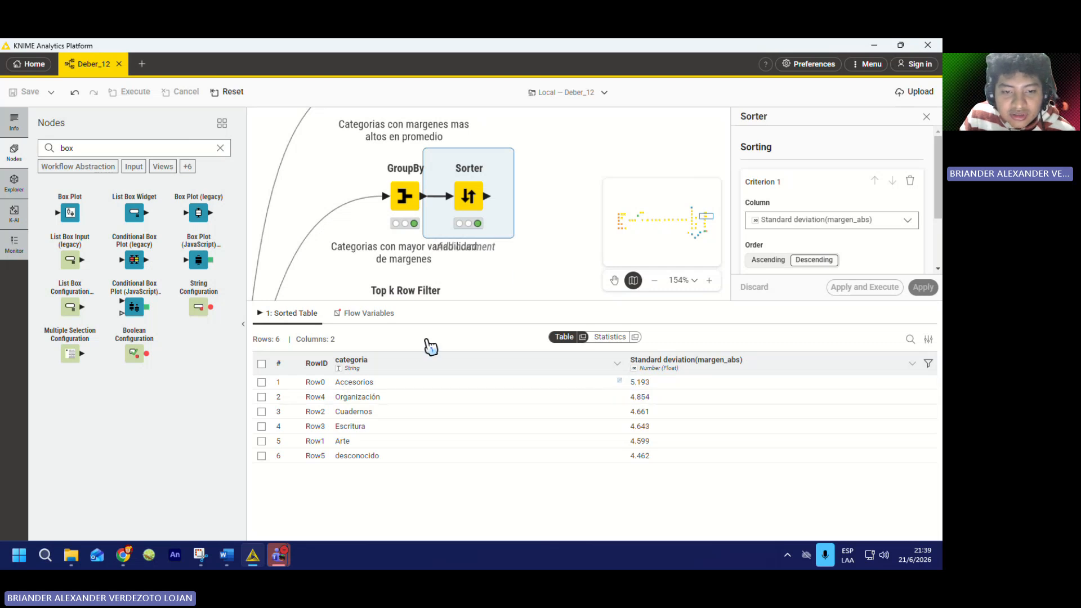
mouse_move(409, 227)
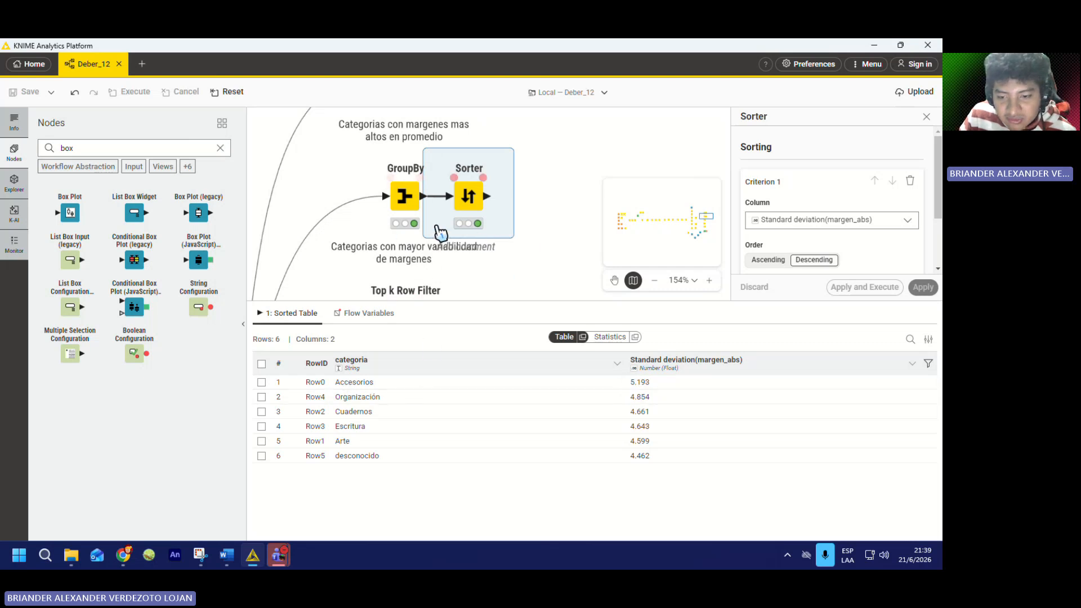
scroll(445, 232, down, 2)
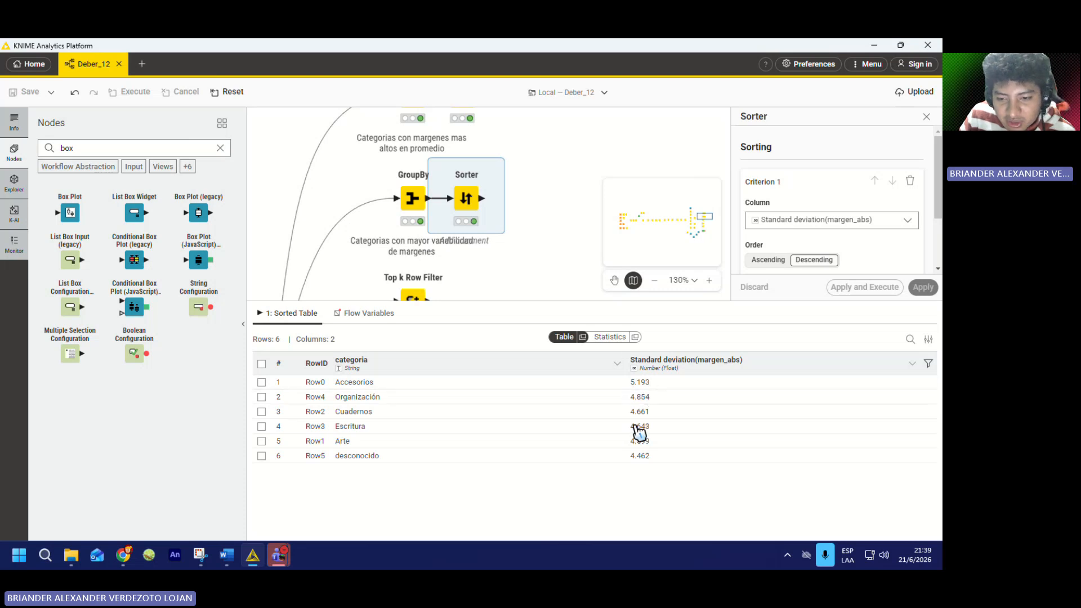
click(528, 216)
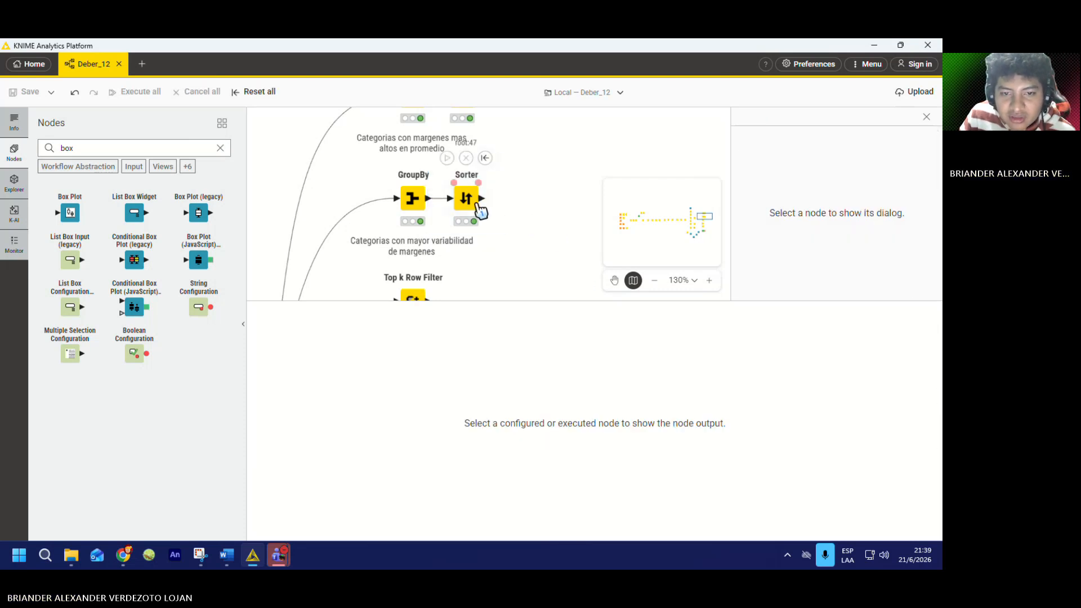
click(475, 206)
click(543, 217)
click(466, 202)
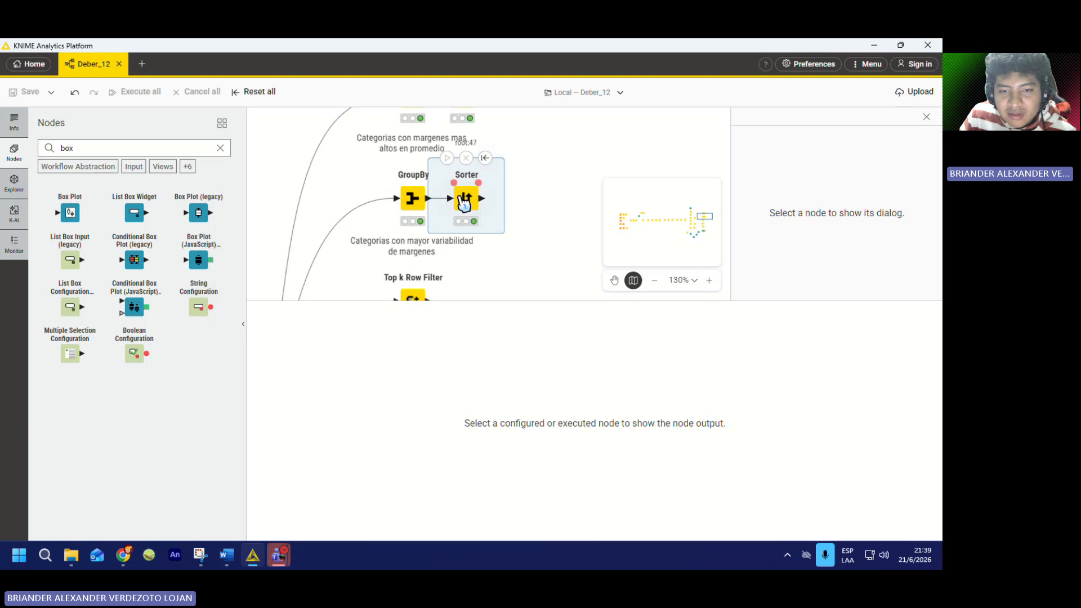
click(542, 215)
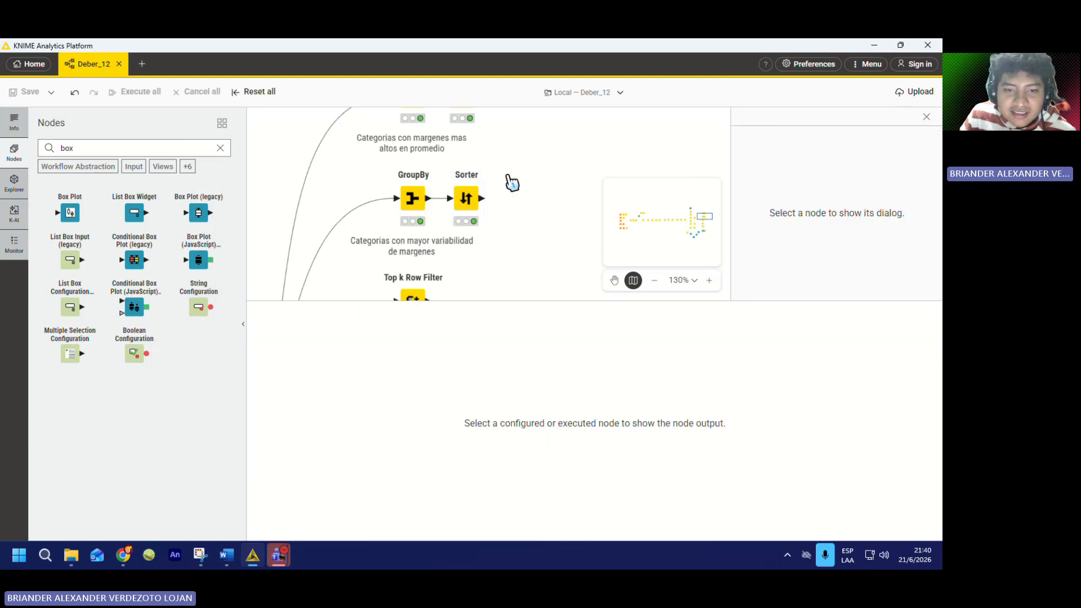
- Show the output of the Top k Row Filter labelled "Top 10 productos con mayor stock" and enlarge the output area to read it
scroll(491, 183, down, 8)
scroll(397, 226, up, 6)
scroll(450, 210, down, 6)
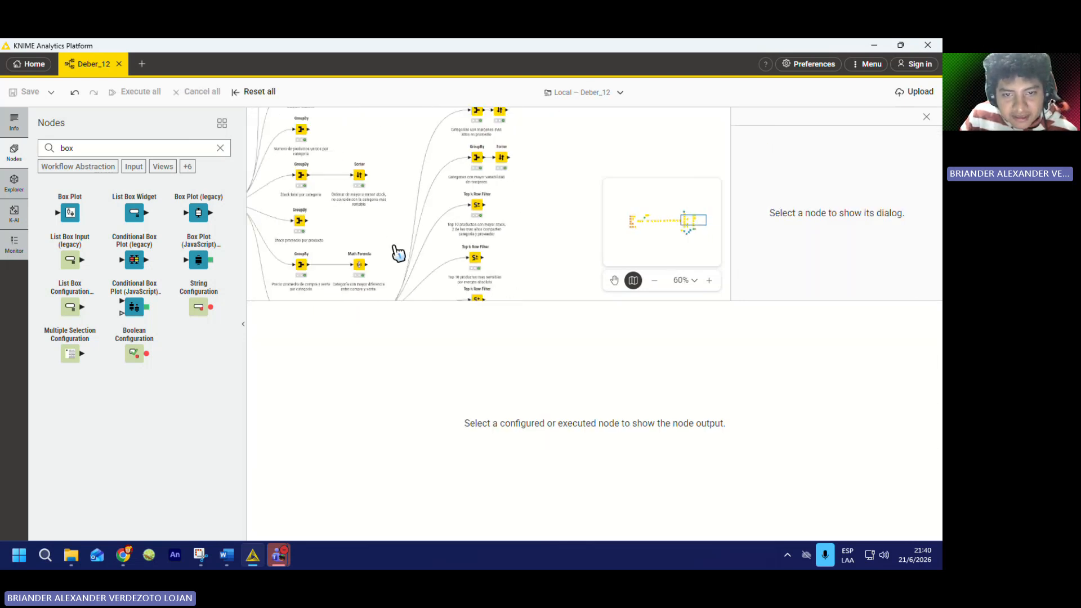
scroll(397, 257, up, 6)
scroll(397, 262, down, 6)
scroll(422, 236, up, 9)
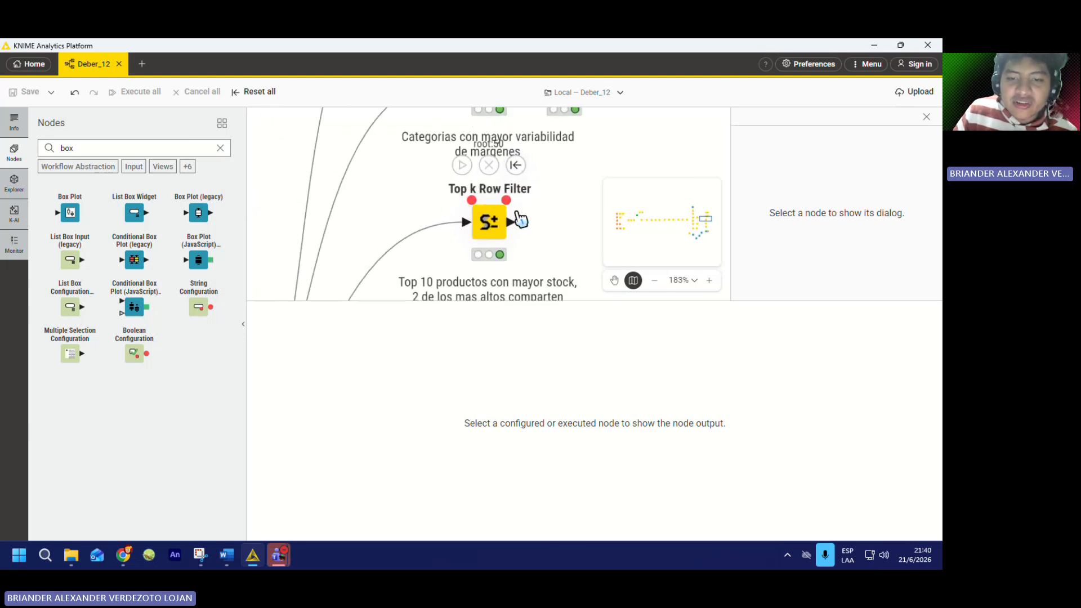
scroll(394, 183, down, 2)
scroll(394, 183, down, 1)
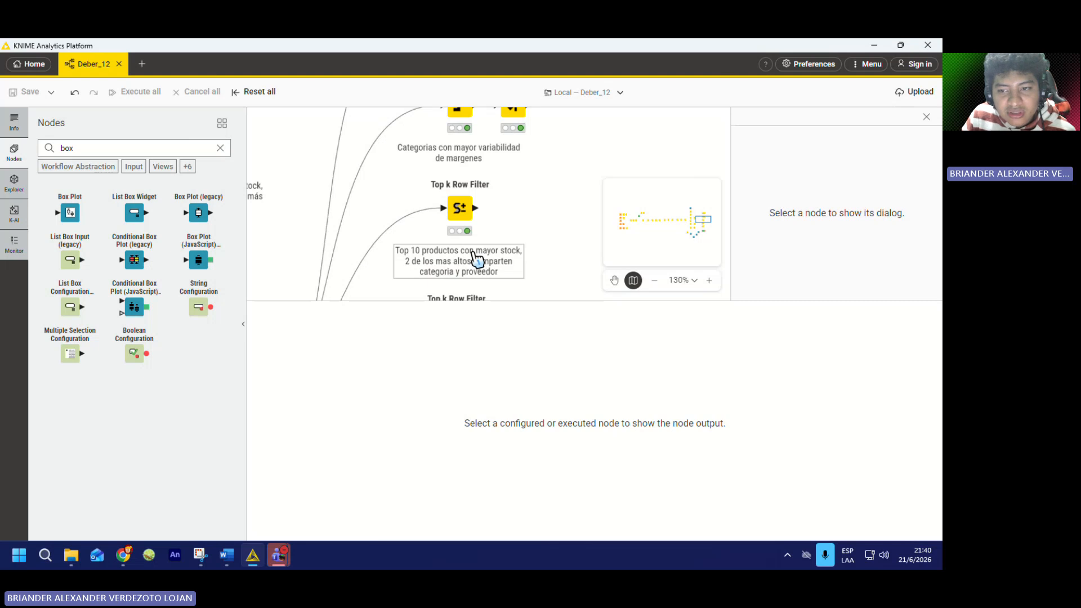
click(467, 227)
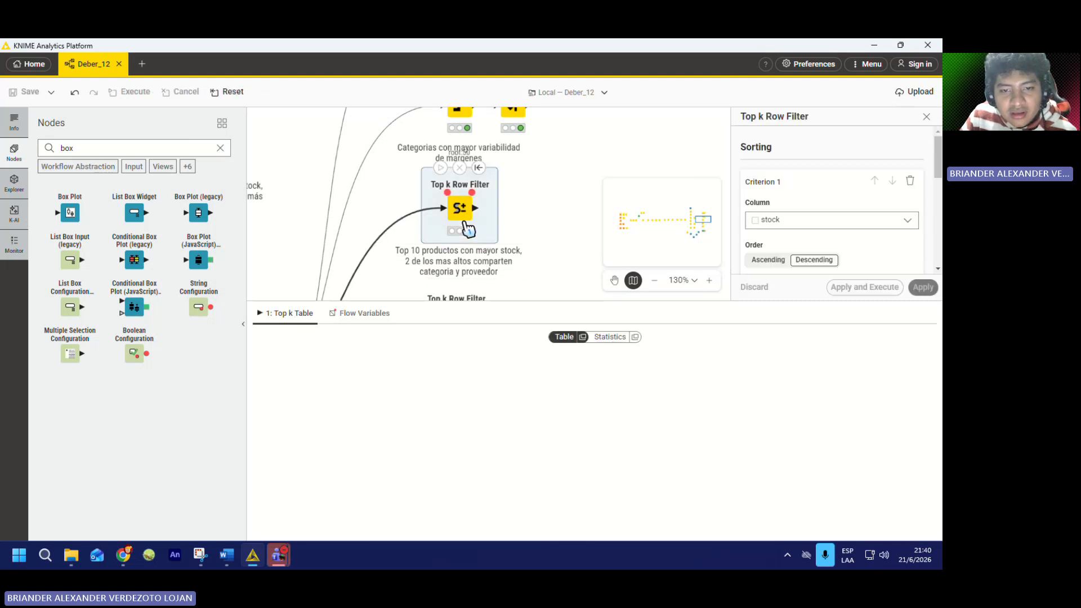
drag(510, 302, 576, 254)
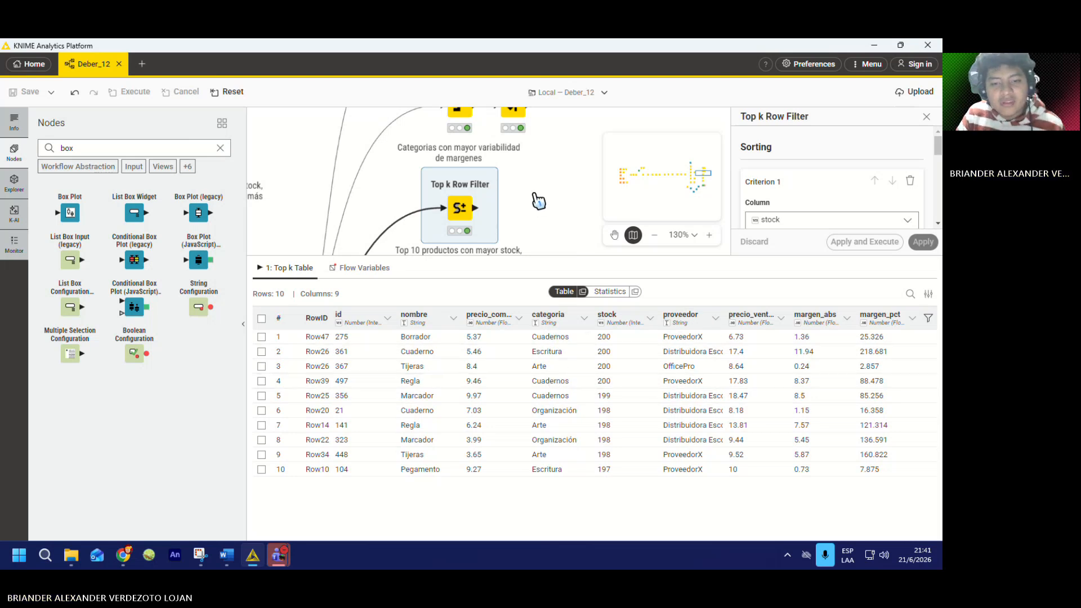
- Show the output table of the Top k Row Filter labelled "Top 10 productos mas rentables por margen absoluto"
scroll(532, 198, down, 1)
scroll(532, 203, down, 5)
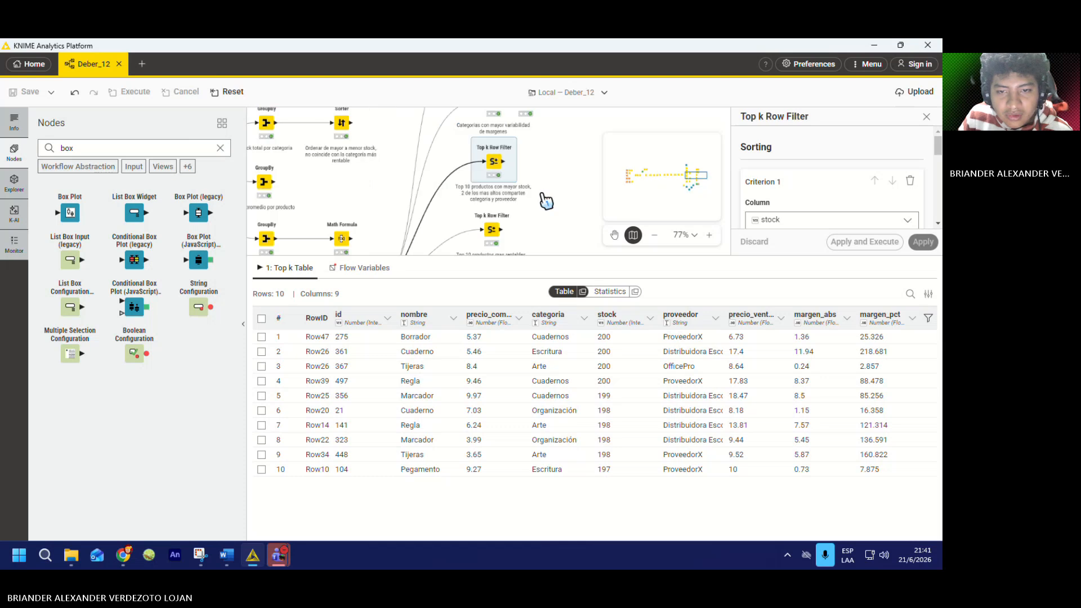
scroll(545, 225, up, 3)
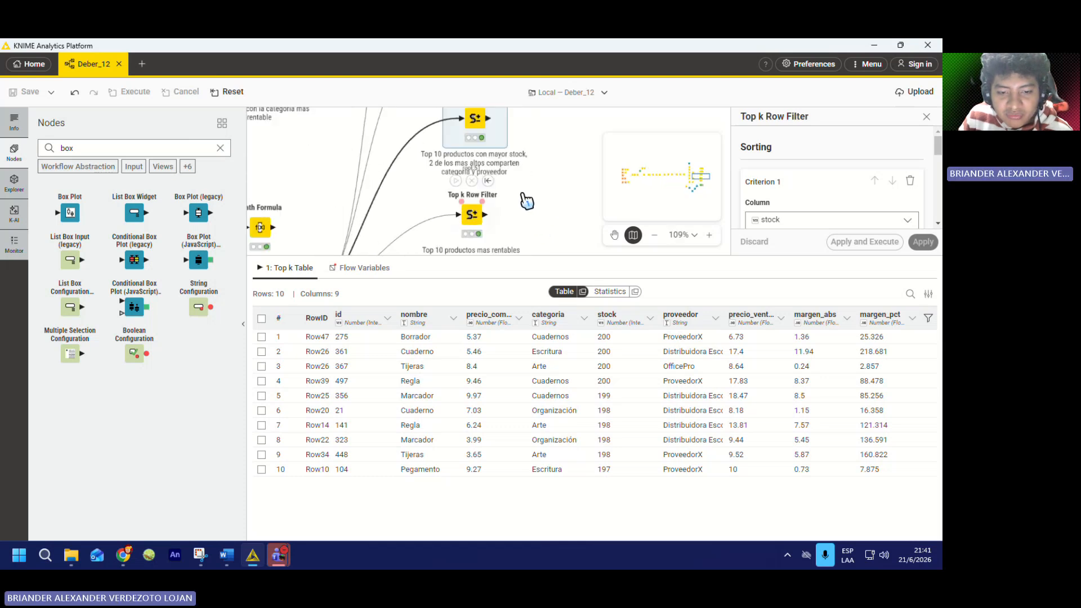
scroll(529, 200, down, 1)
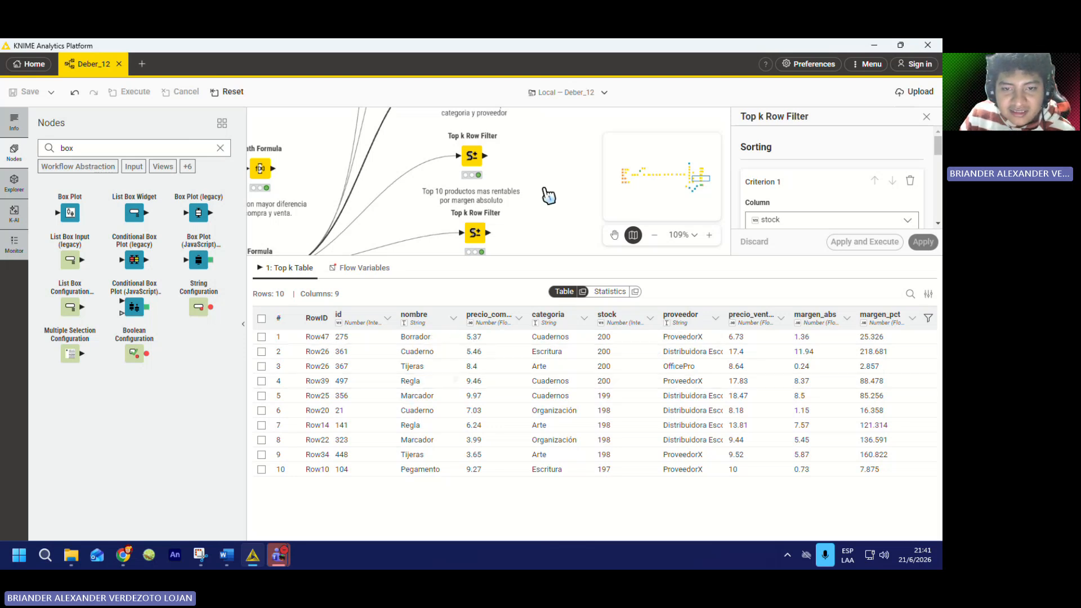
scroll(563, 225, down, 2)
scroll(555, 218, up, 2)
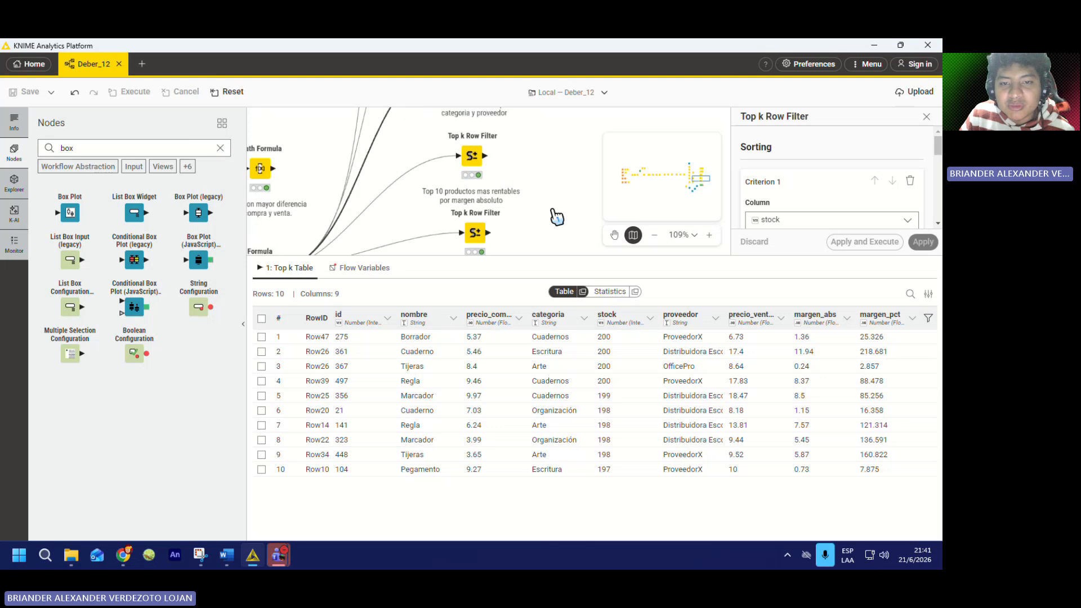
click(477, 171)
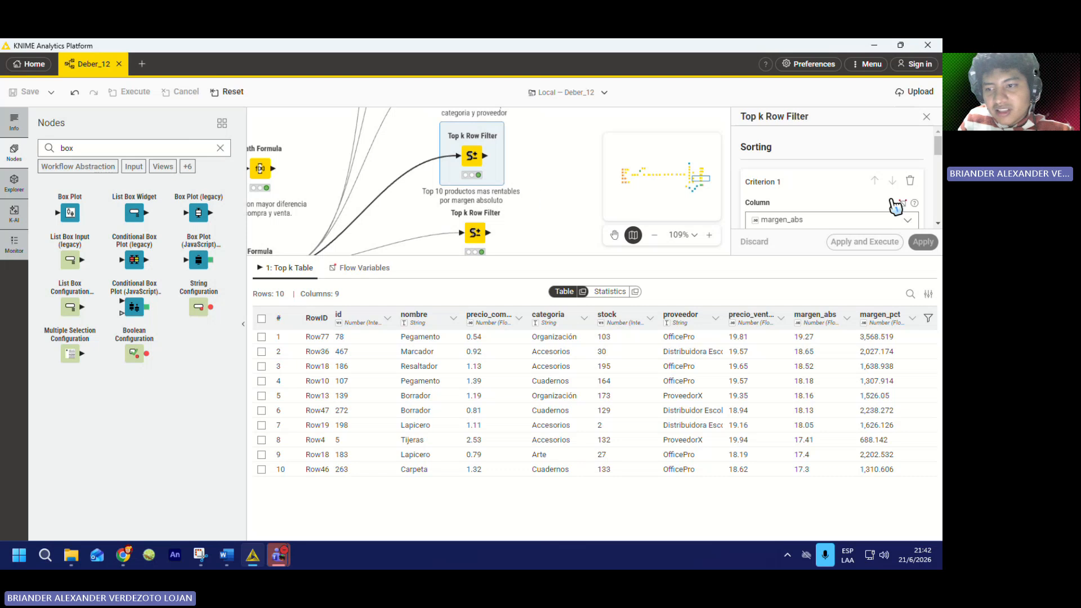
- Review the sorting, row filter and output order settings of the absolute-margin Top k Row Filter without changing them
scroll(834, 197, down, 2)
scroll(850, 185, down, 2)
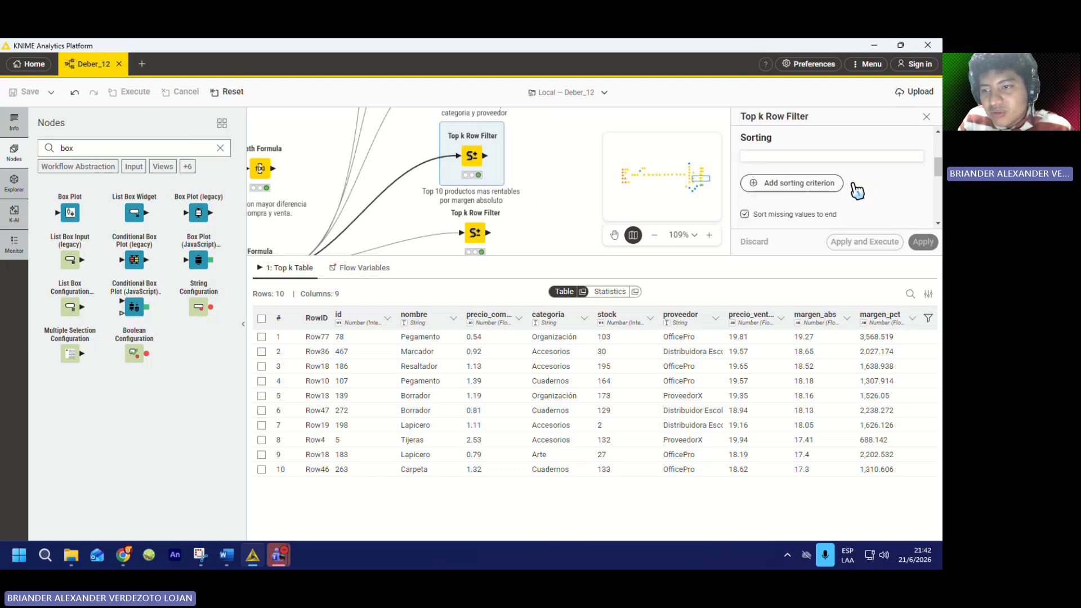
scroll(839, 200, up, 2)
scroll(855, 217, down, 2)
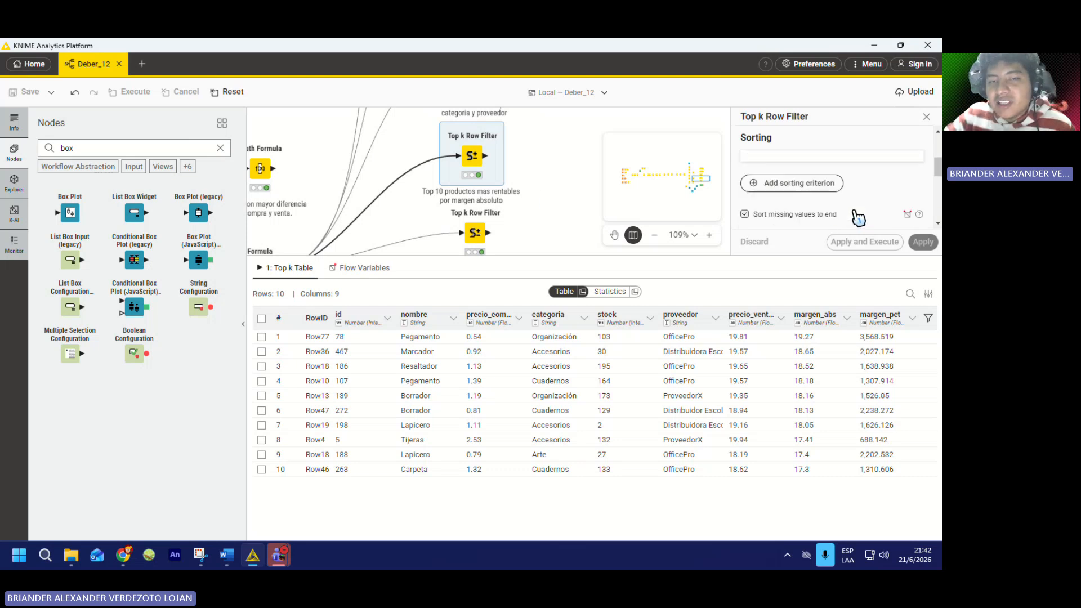
scroll(858, 217, down, 5)
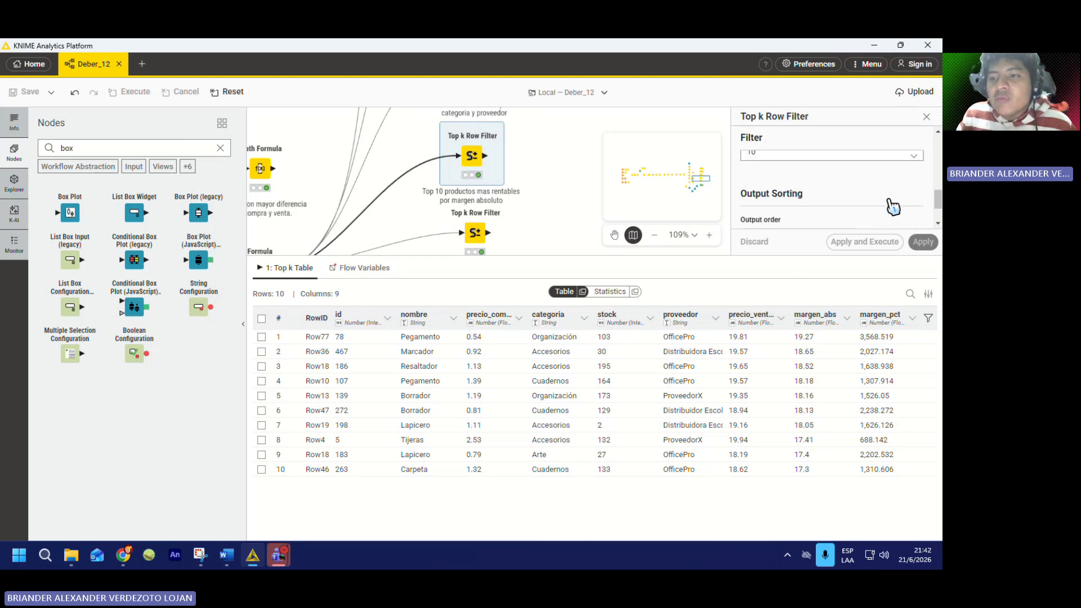
scroll(892, 207, up, 2)
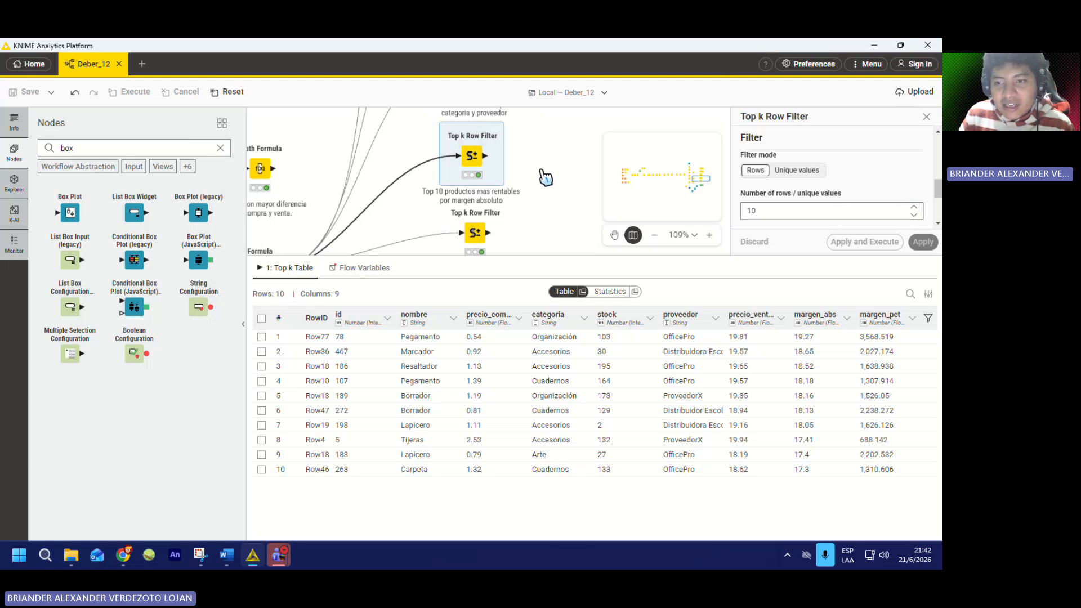
scroll(837, 220, down, 3)
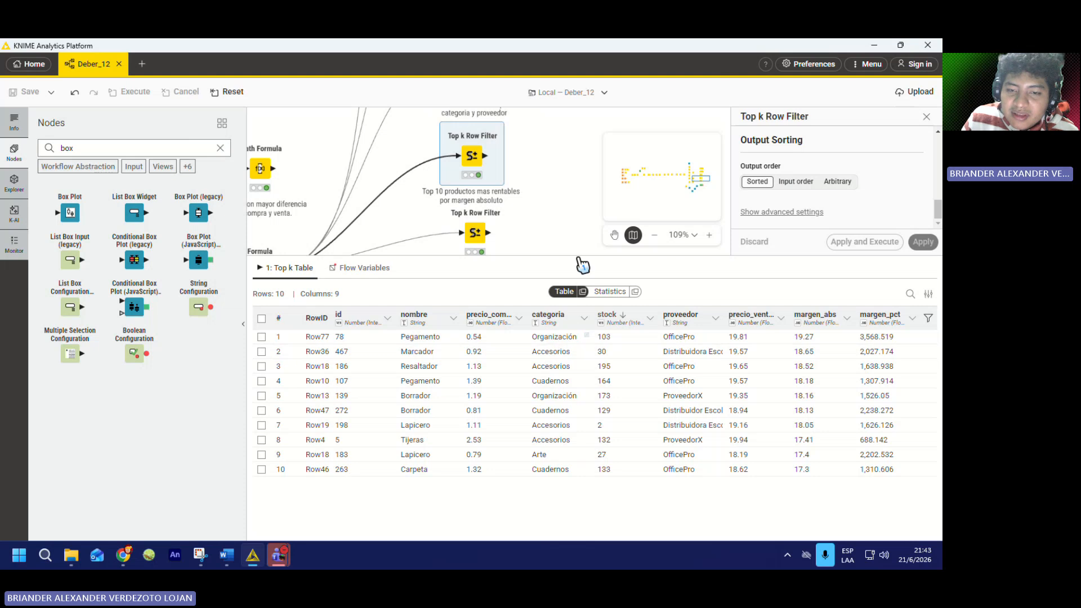
- Show the output table of the Top k Row Filter labelled "Top 10 productos mas rentables por margen porcentual"
scroll(431, 220, up, 2)
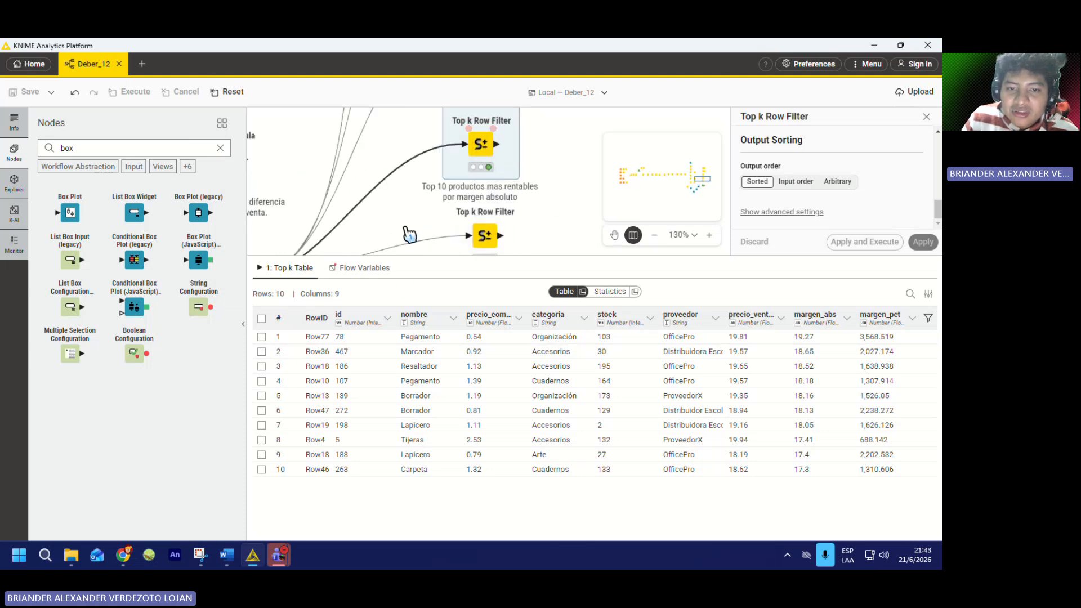
scroll(420, 212, down, 5)
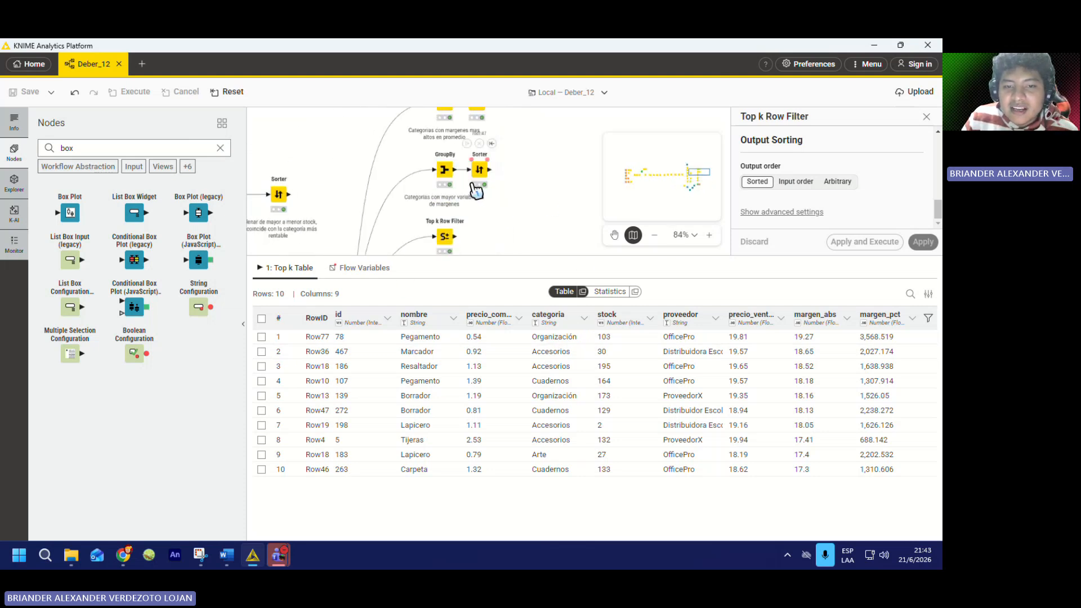
scroll(447, 197, up, 5)
scroll(447, 197, down, 4)
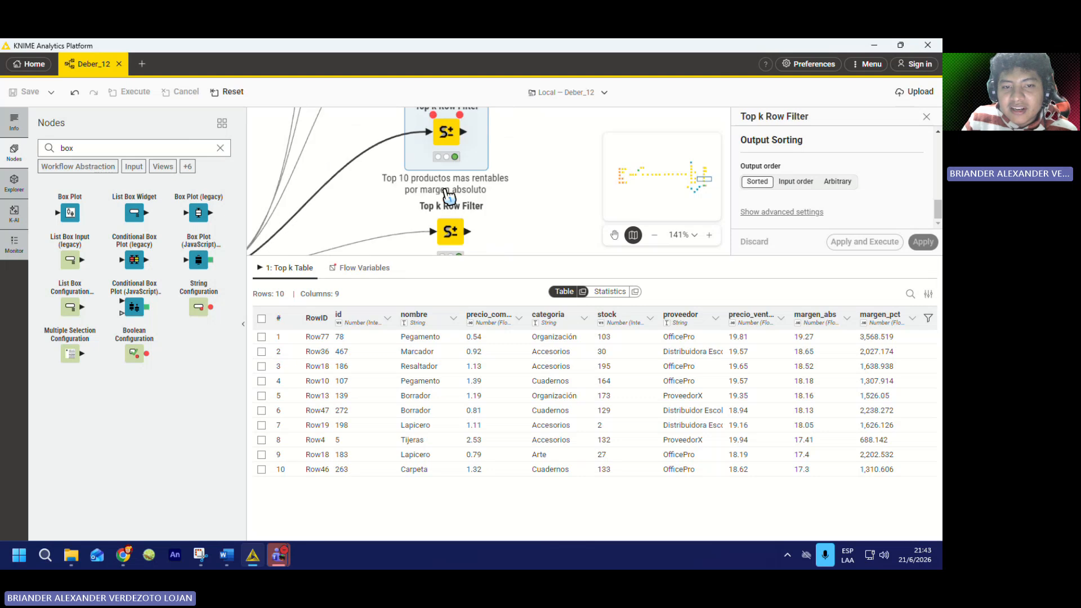
scroll(438, 220, up, 4)
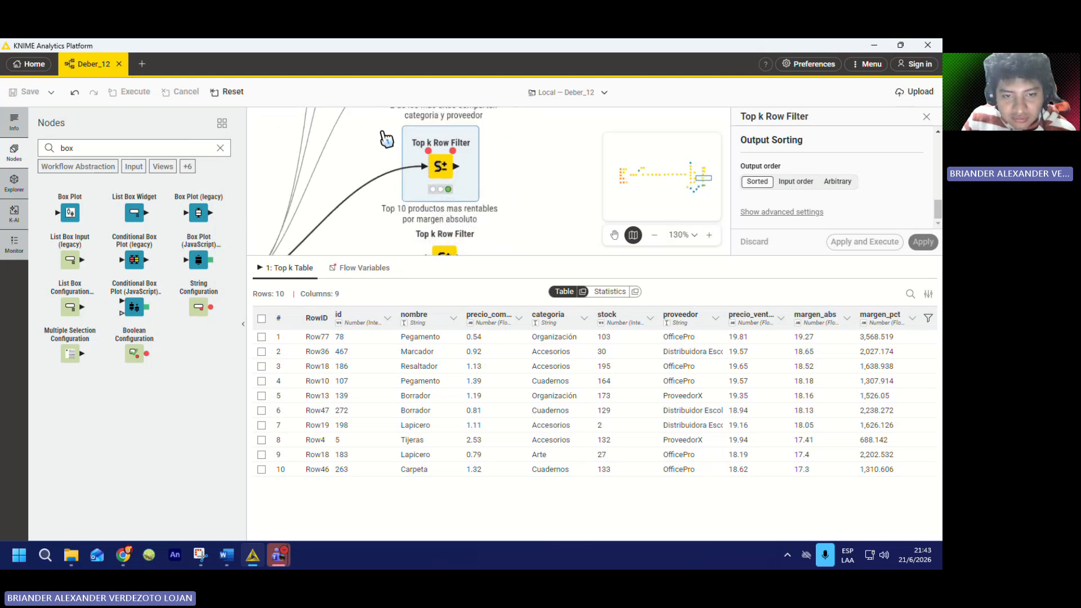
scroll(450, 214, down, 3)
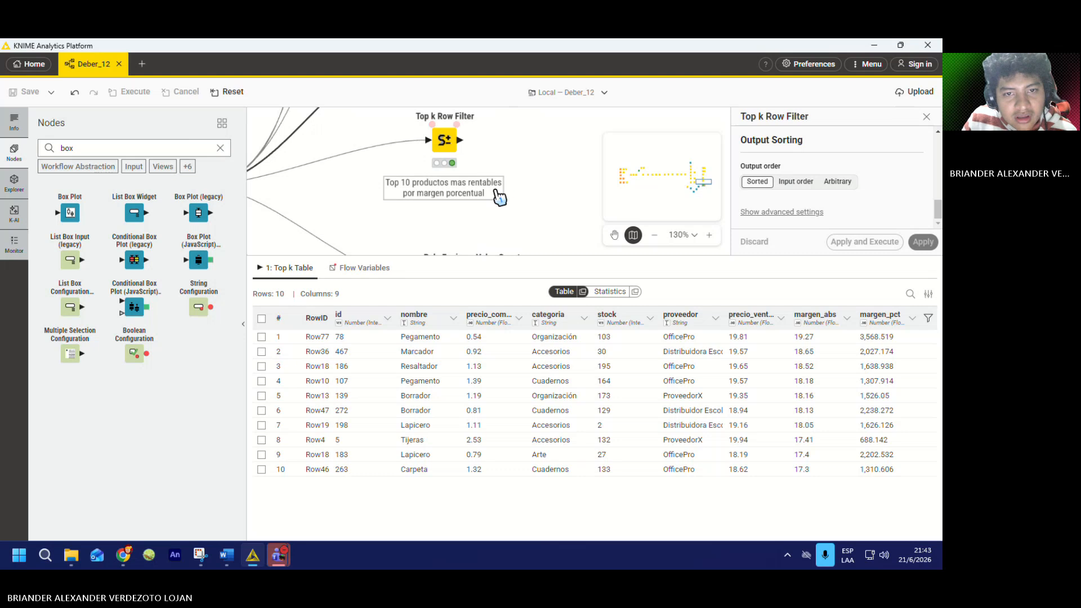
scroll(490, 198, down, 8)
scroll(368, 187, up, 5)
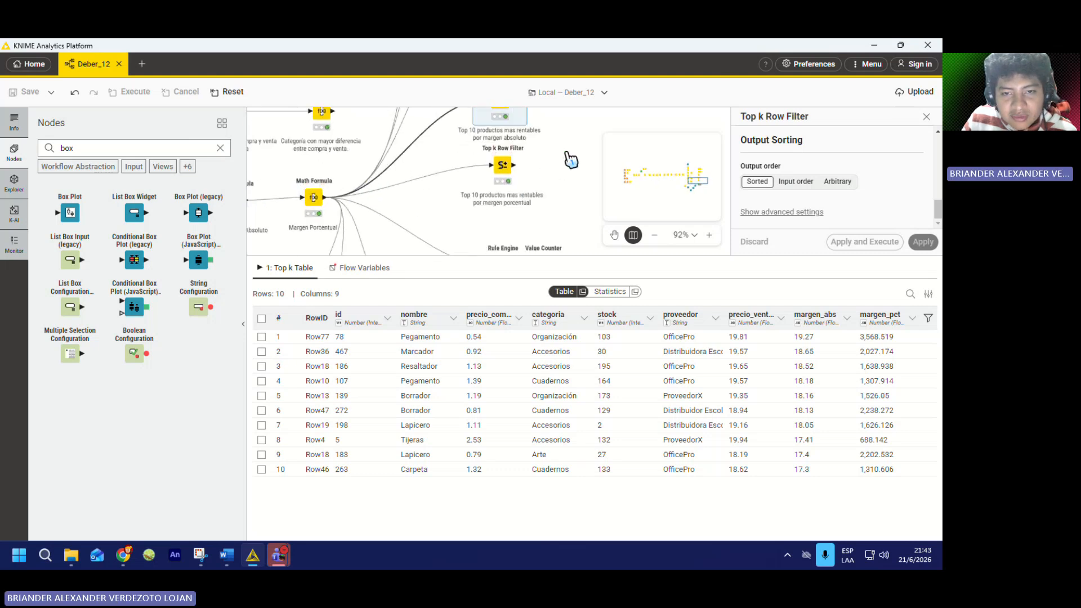
scroll(571, 163, up, 2)
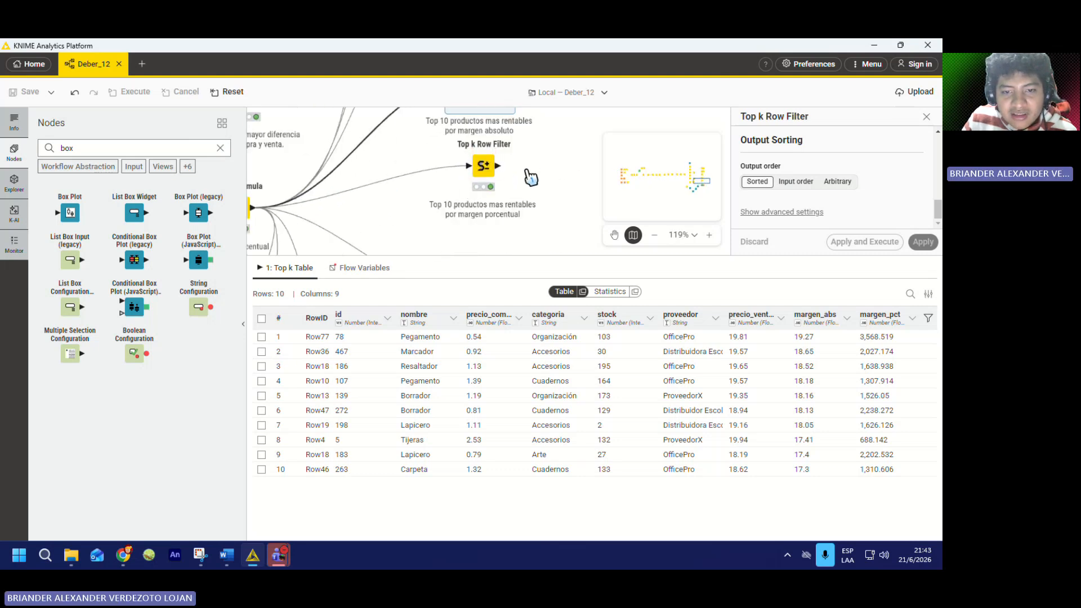
scroll(532, 180, down, 1)
click(488, 193)
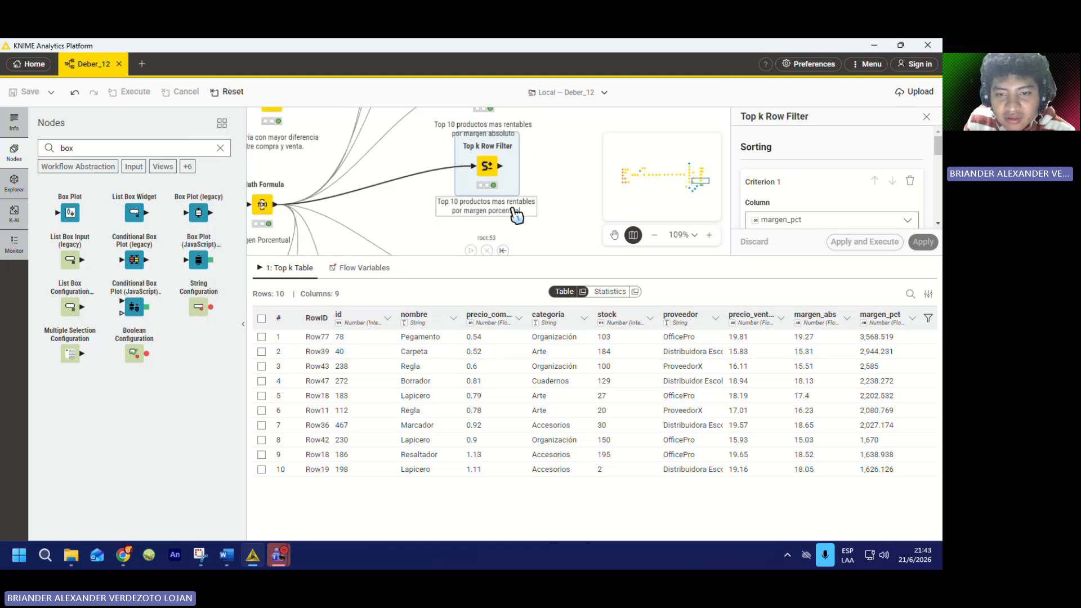
- Switch between the absolute-margin and percentage-margin Top k Row Filters, ending with the percentage-margin output displayed
scroll(521, 207, down, 3)
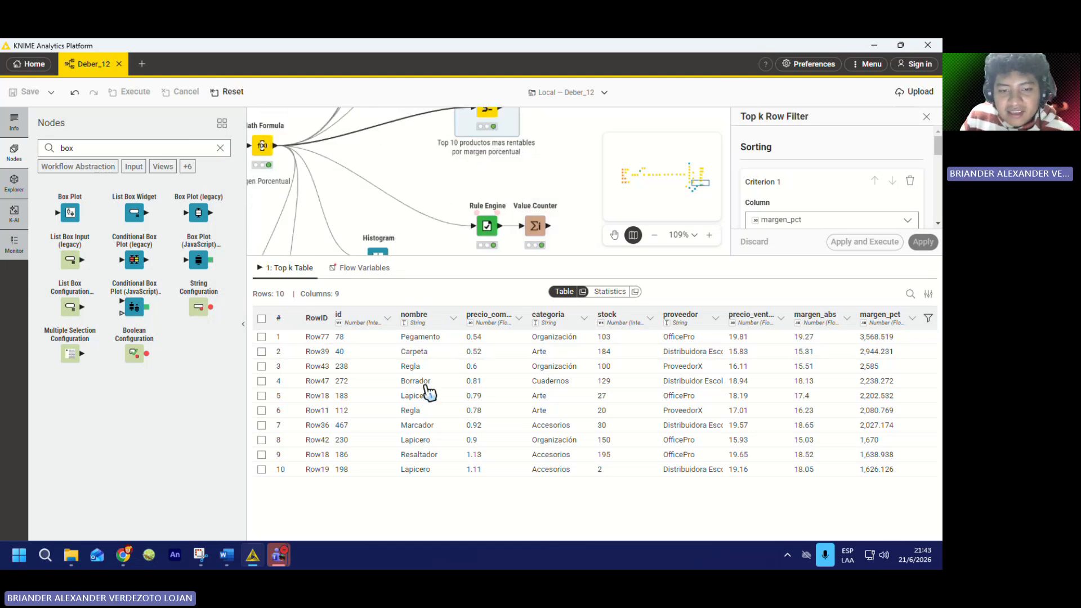
scroll(483, 181, up, 3)
scroll(483, 175, up, 3)
click(483, 148)
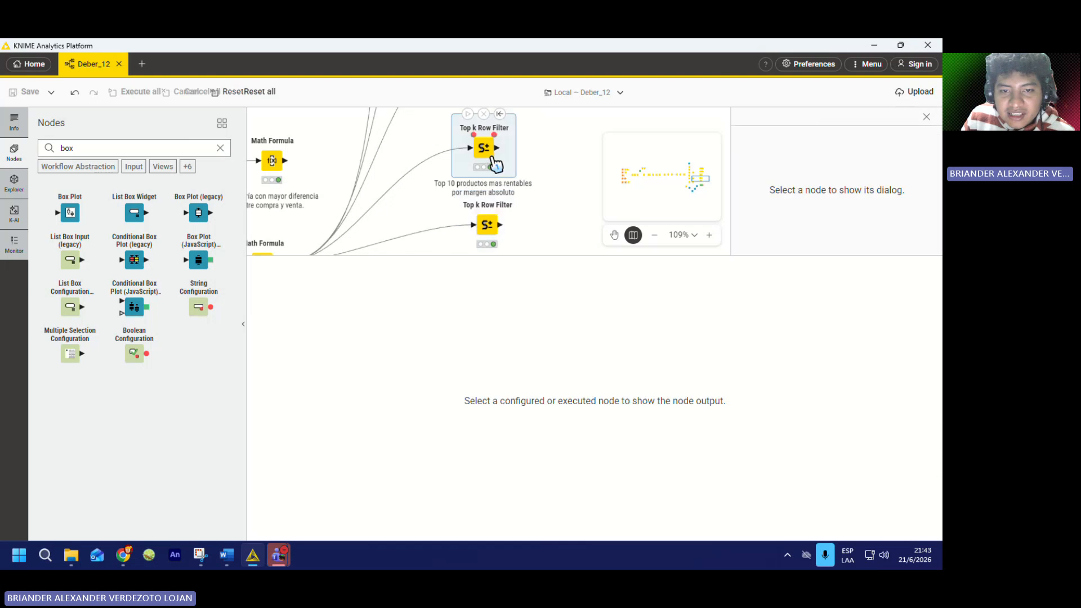
click(487, 225)
- Show the output of the Rule Engine labelled "Obtener riesgos de pérdida" and review its rule expression without changing it
scroll(436, 158, down, 9)
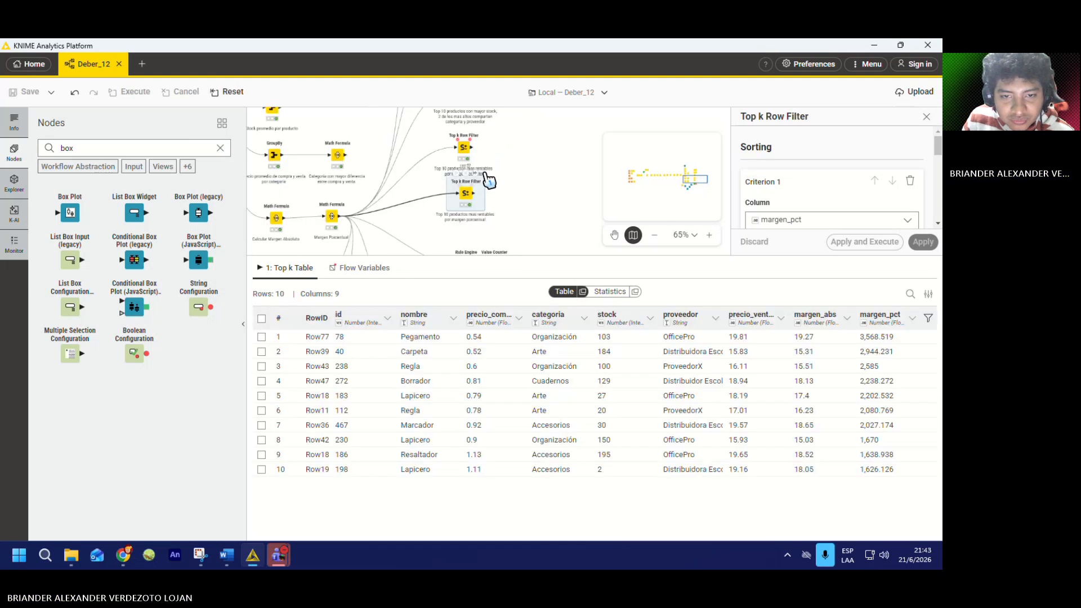
scroll(416, 214, up, 3)
scroll(423, 208, down, 3)
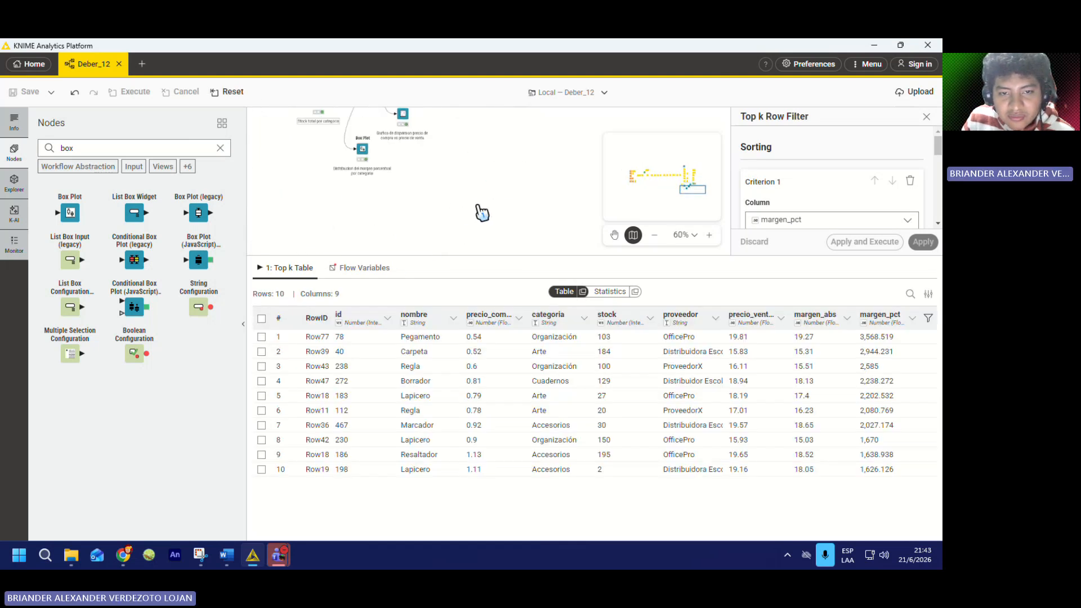
scroll(483, 211, up, 4)
scroll(548, 171, up, 4)
scroll(548, 171, down, 8)
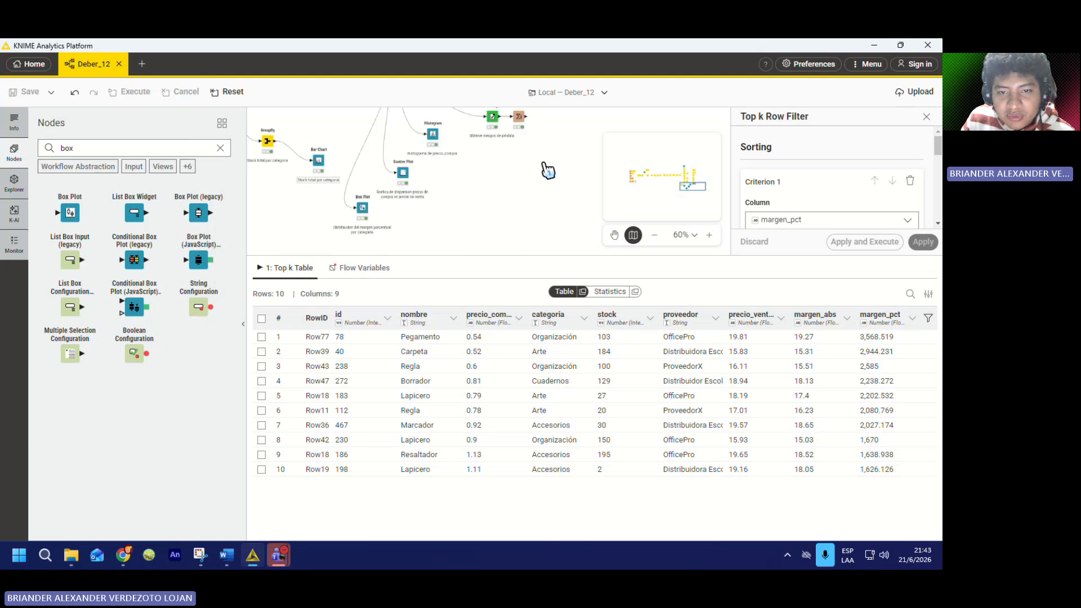
scroll(564, 136, up, 8)
scroll(541, 167, up, 2)
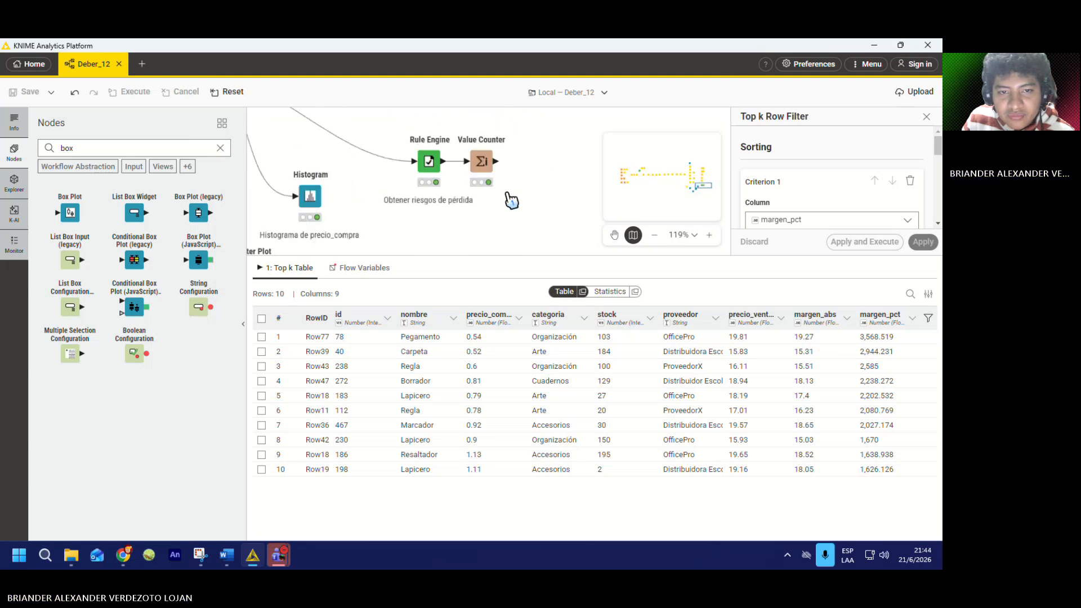
click(434, 170)
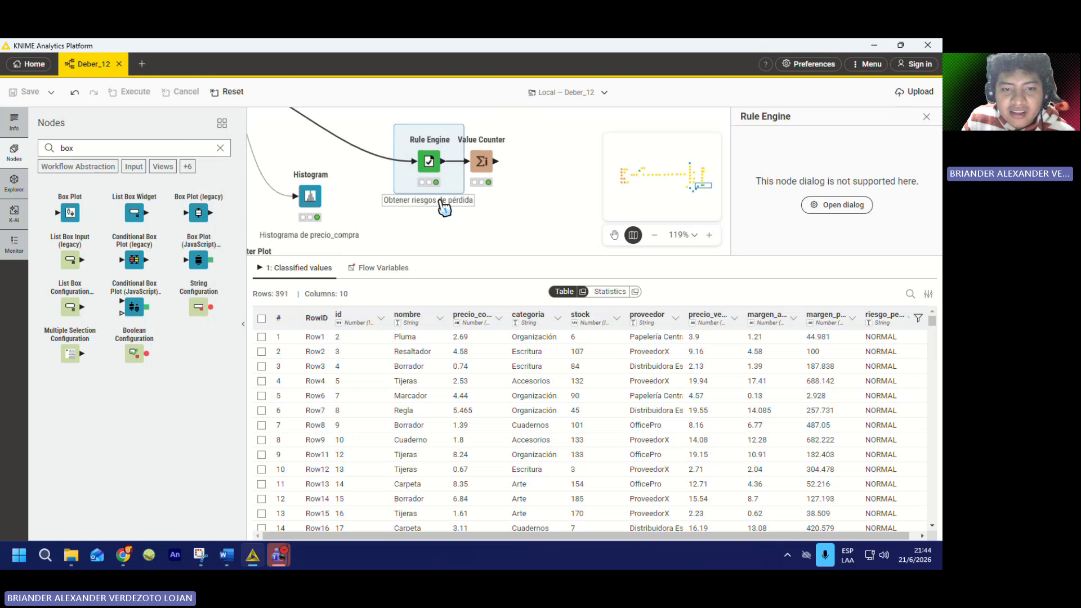
double_click(440, 170)
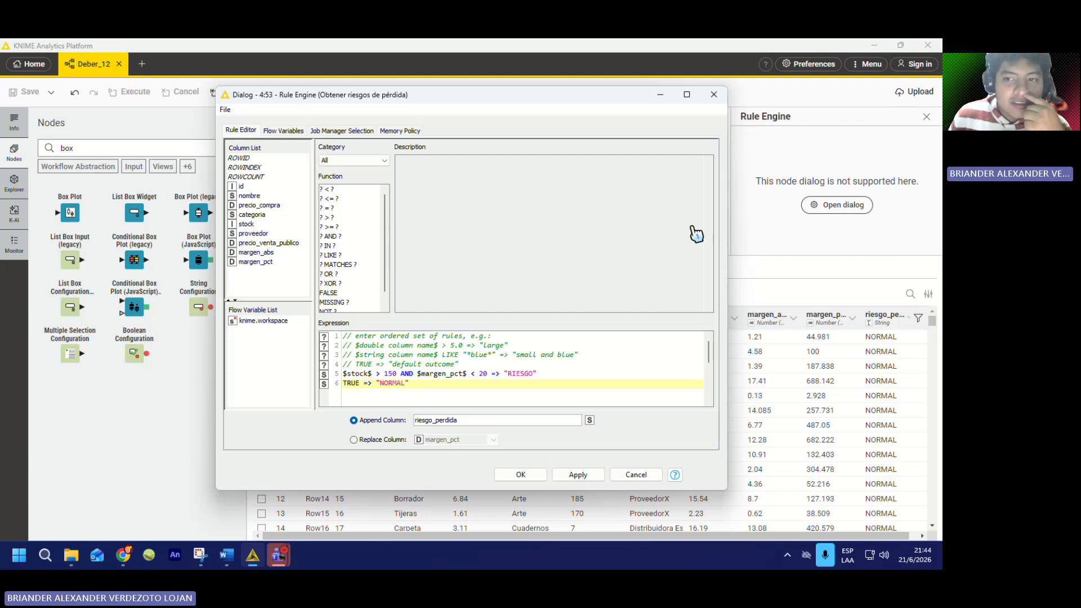
click(723, 96)
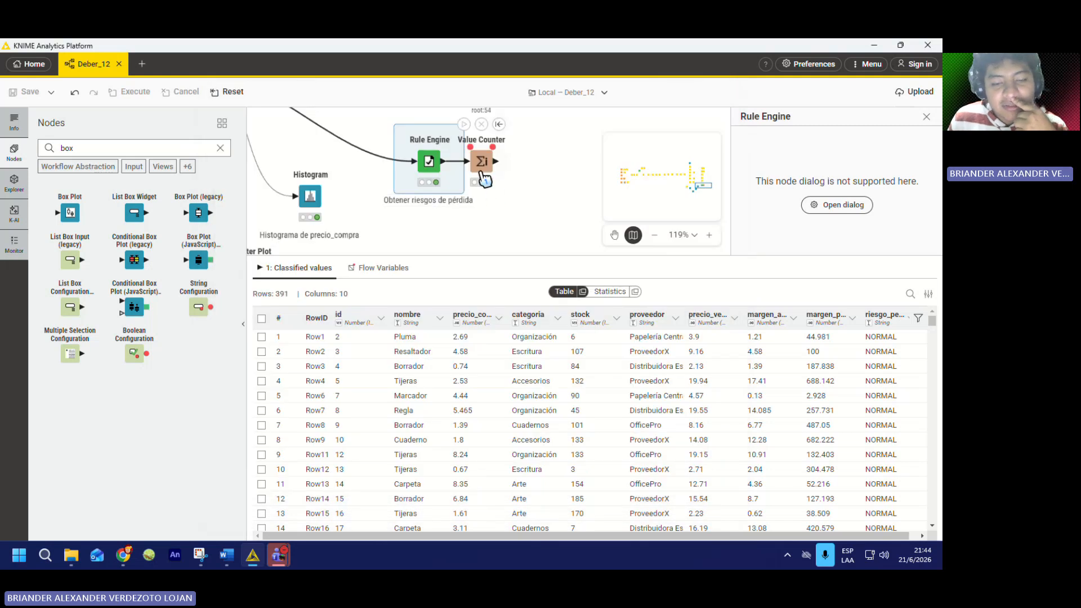
- Show the Value Counter's occurrences table for the riesgo_perdida column, and clear the node selection
click(483, 172)
click(433, 170)
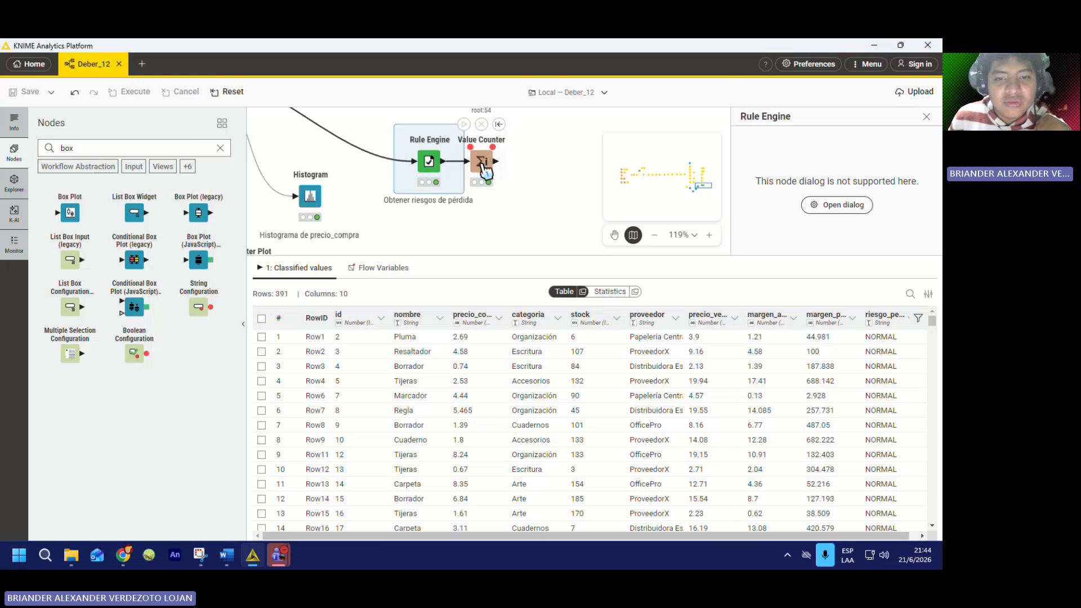
click(483, 168)
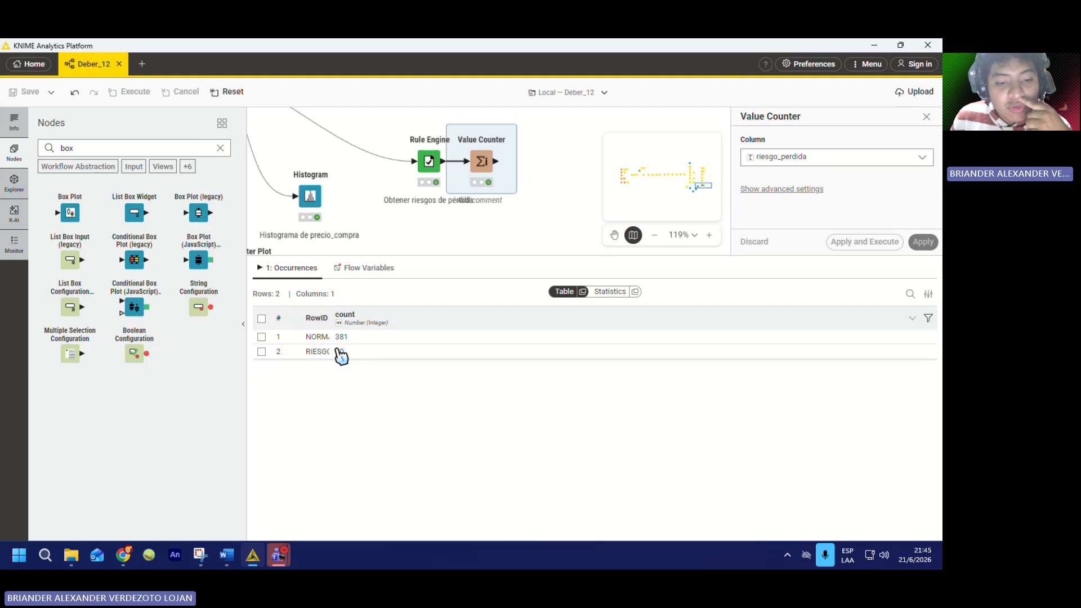
click(533, 179)
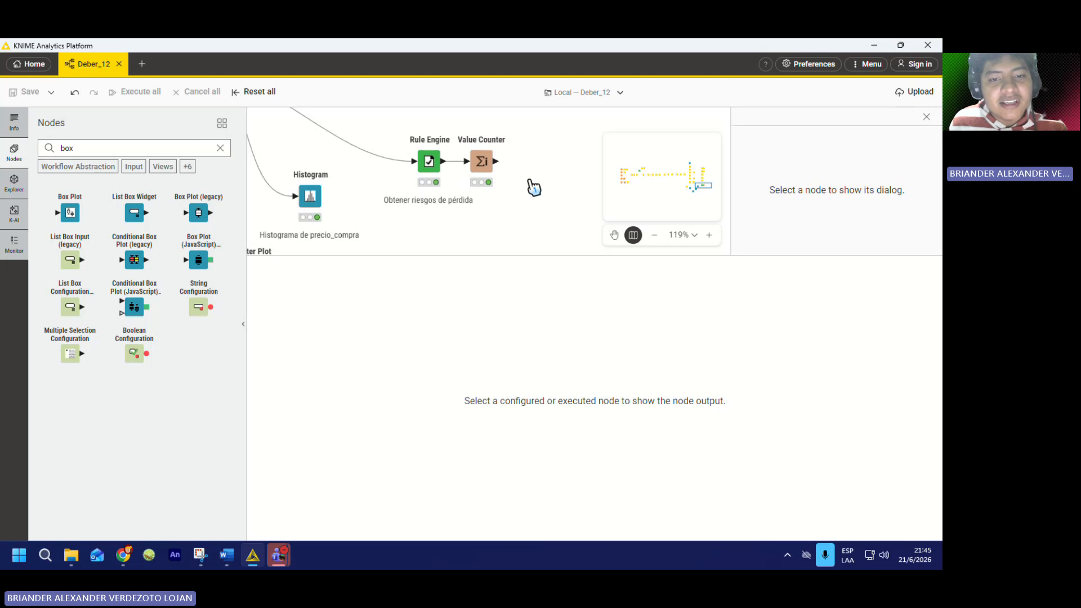
- Examine the workflow branches around the Margen Porcentual Math Formula, including the Top k Row Filters, Rule Engine and chart nodes
scroll(535, 181, down, 8)
scroll(480, 181, up, 3)
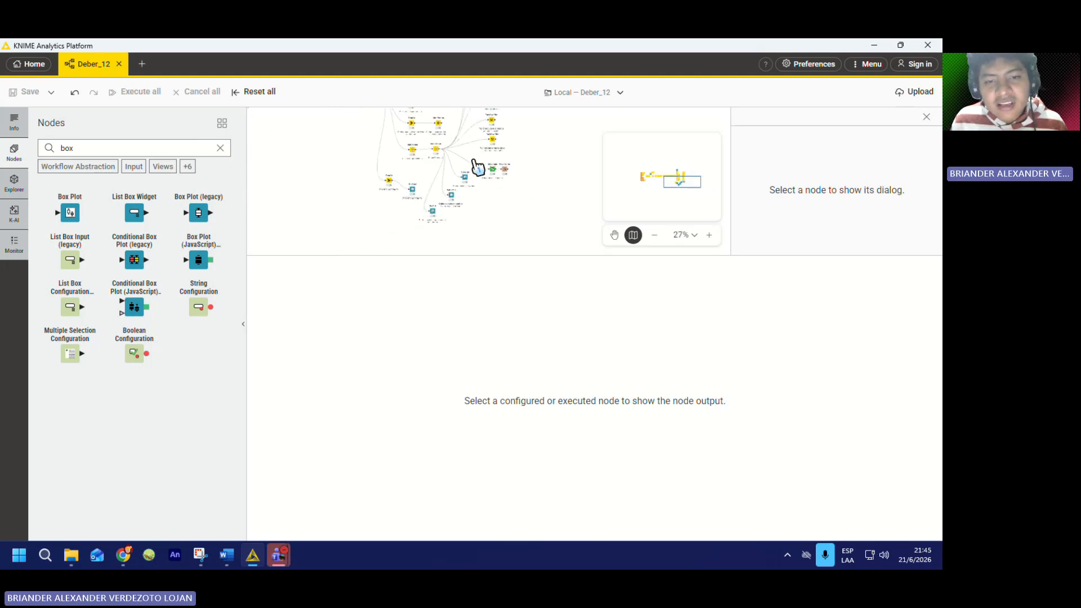
scroll(491, 209, down, 4)
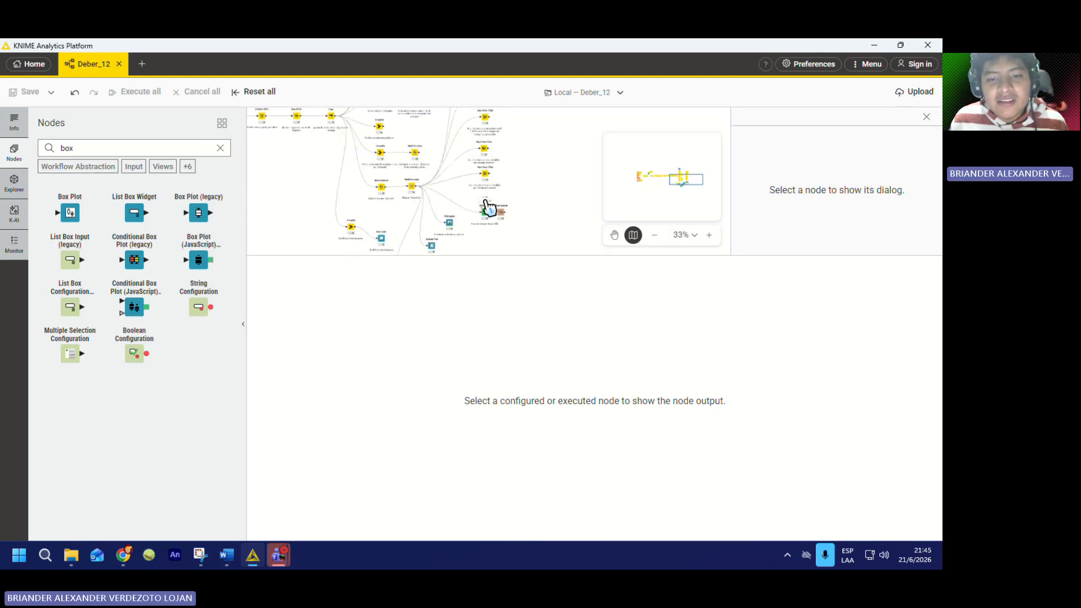
scroll(504, 145, up, 4)
scroll(473, 175, down, 4)
scroll(430, 193, up, 6)
scroll(433, 209, down, 6)
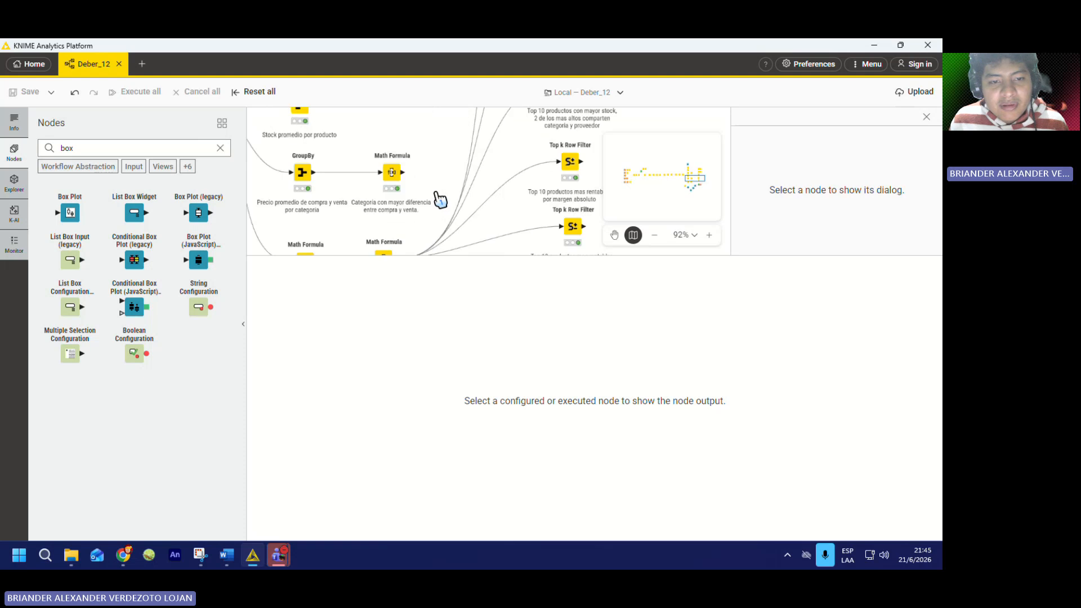
scroll(486, 145, up, 4)
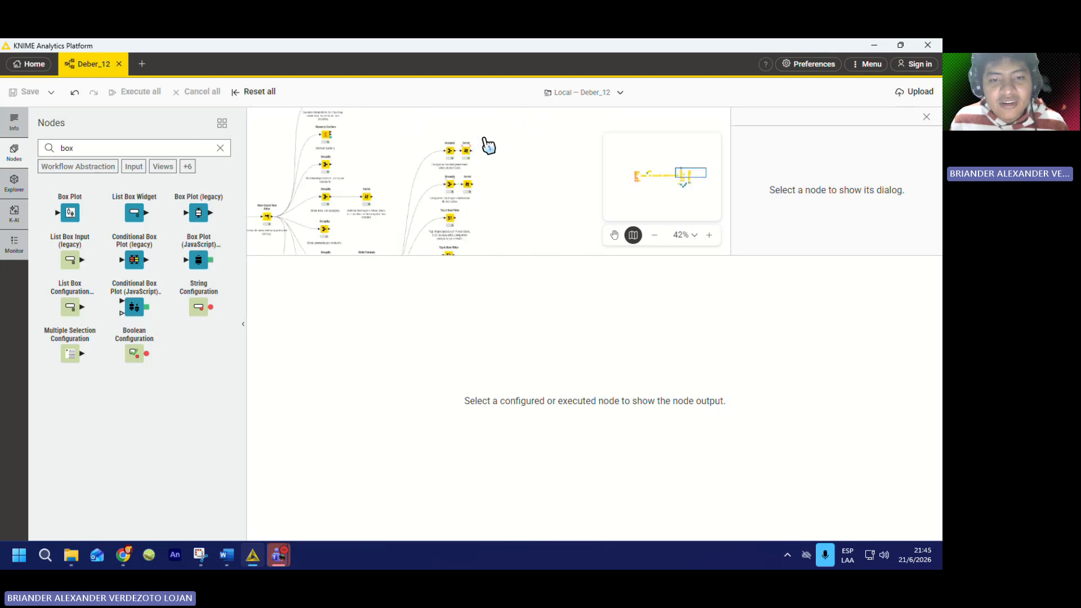
scroll(471, 161, down, 3)
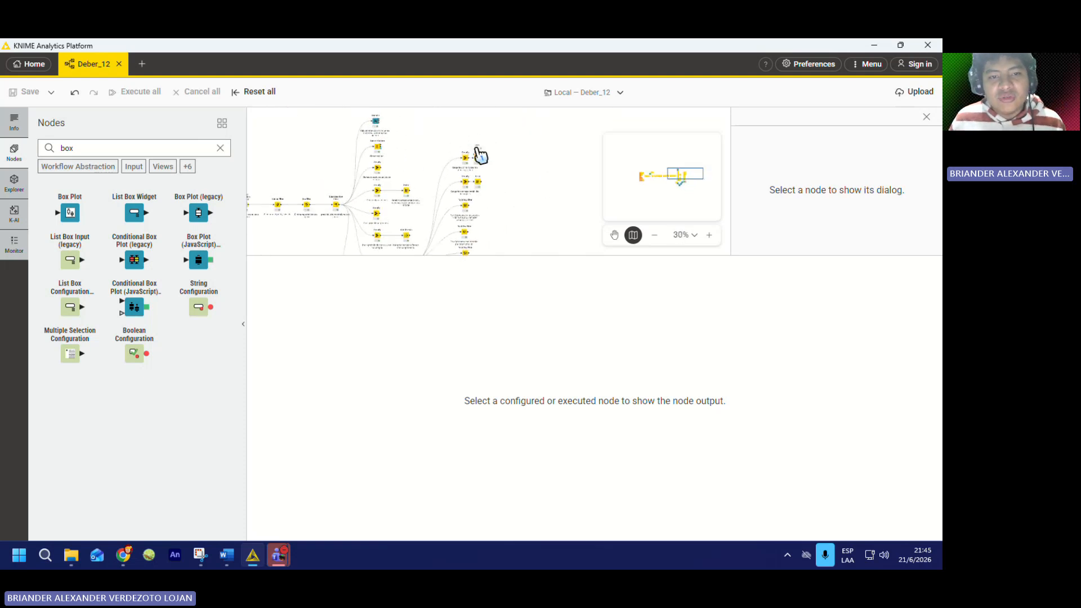
scroll(481, 155, up, 3)
scroll(455, 198, up, 2)
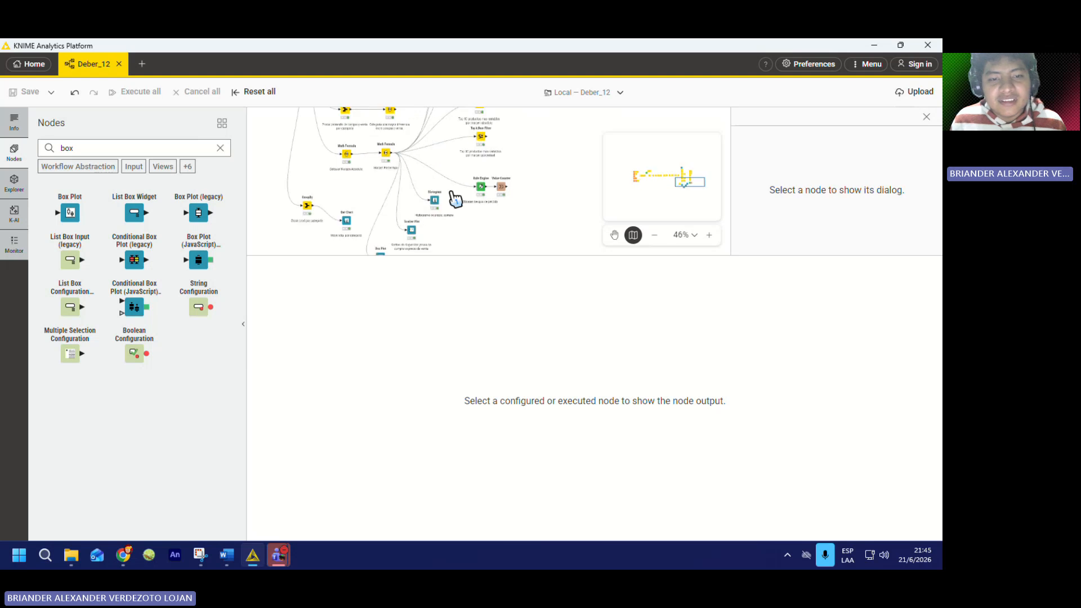
scroll(455, 199, up, 4)
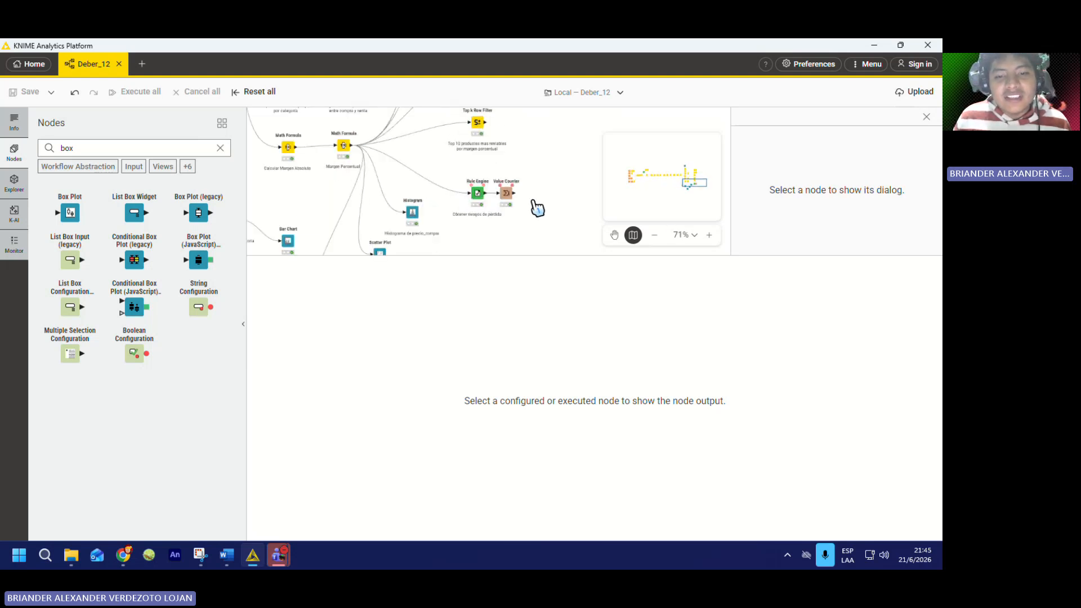
scroll(537, 208, up, 1)
scroll(535, 208, down, 9)
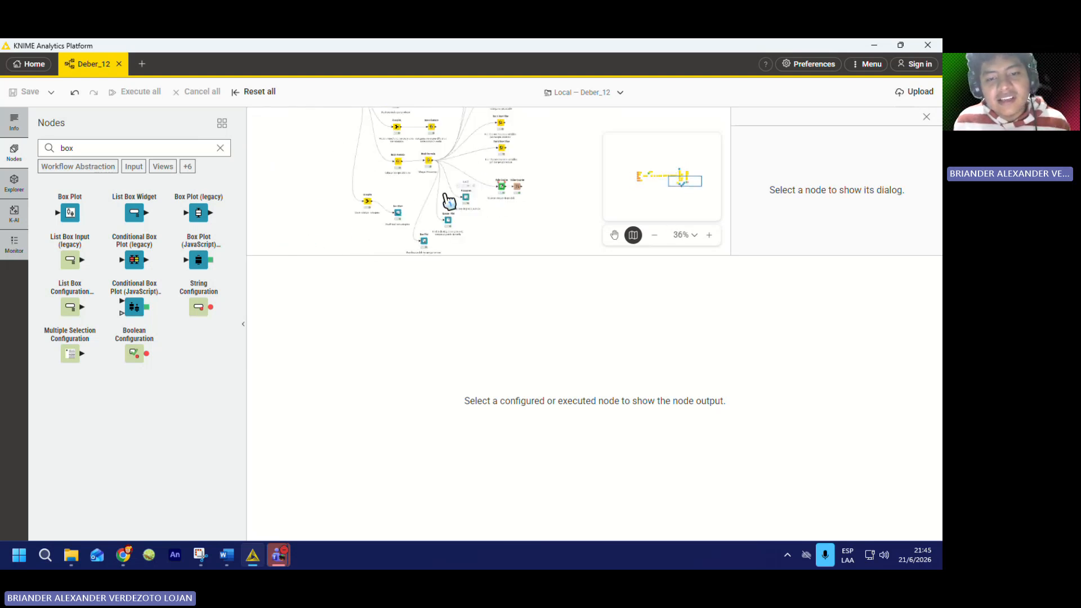
scroll(447, 201, up, 6)
scroll(403, 201, up, 4)
scroll(424, 186, up, 5)
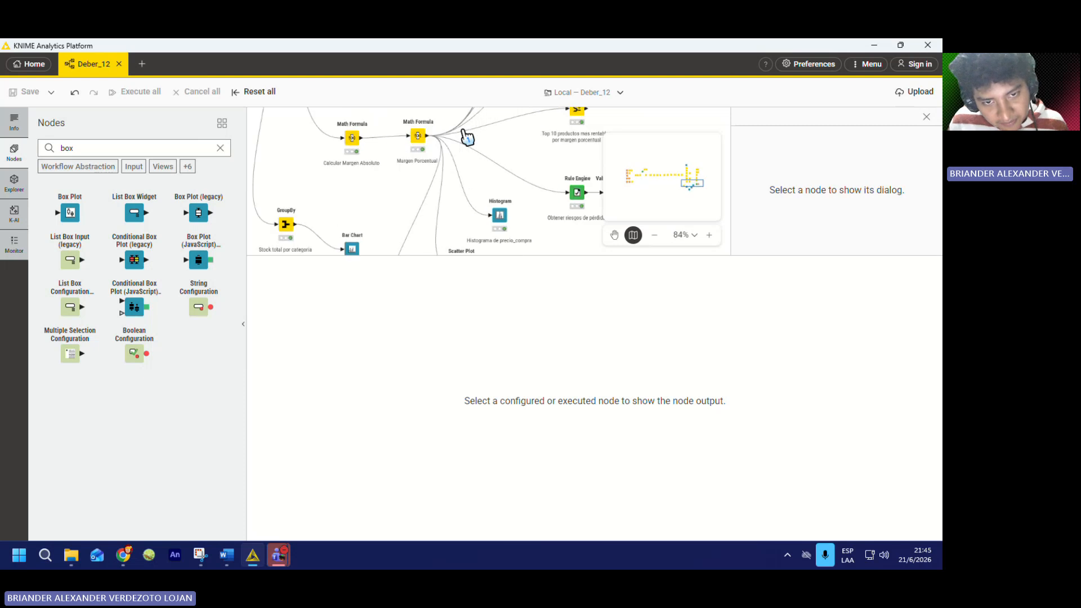
scroll(424, 213, down, 10)
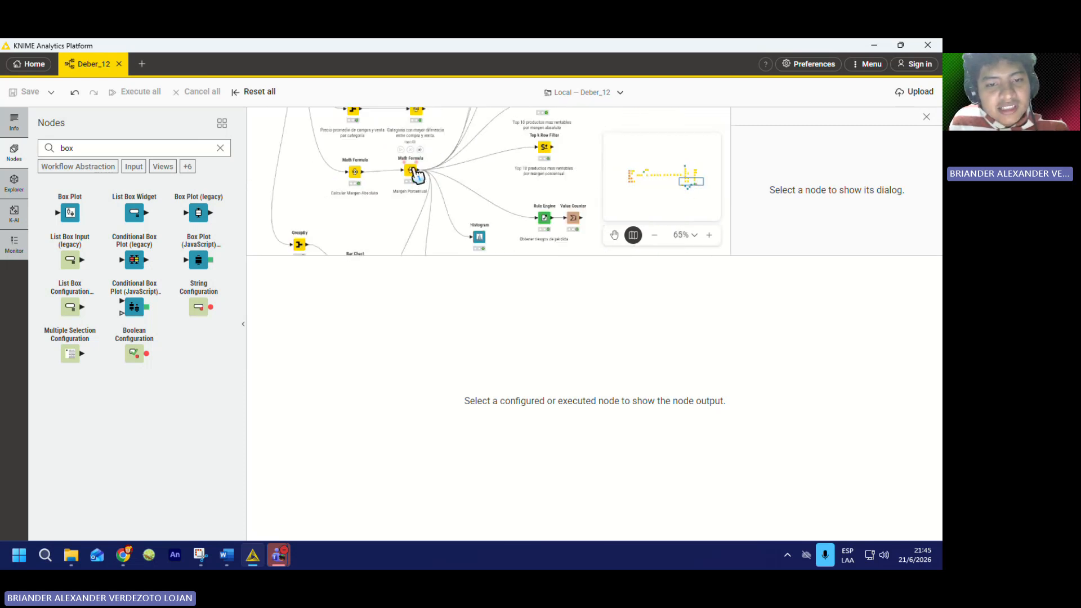
scroll(402, 209, up, 4)
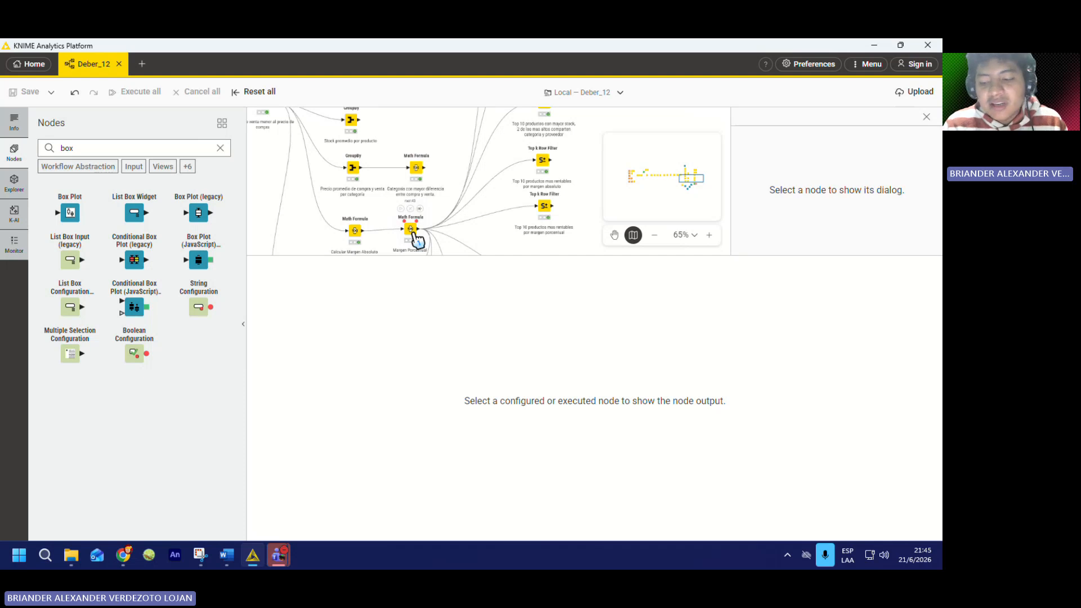
scroll(450, 208, down, 2)
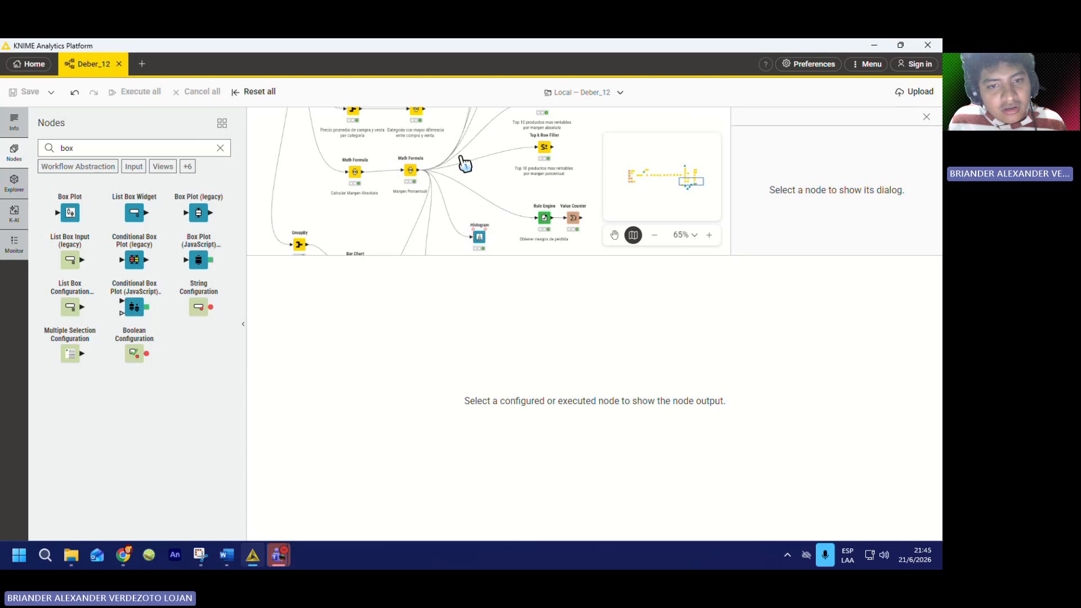
scroll(463, 164, down, 2)
scroll(454, 180, up, 2)
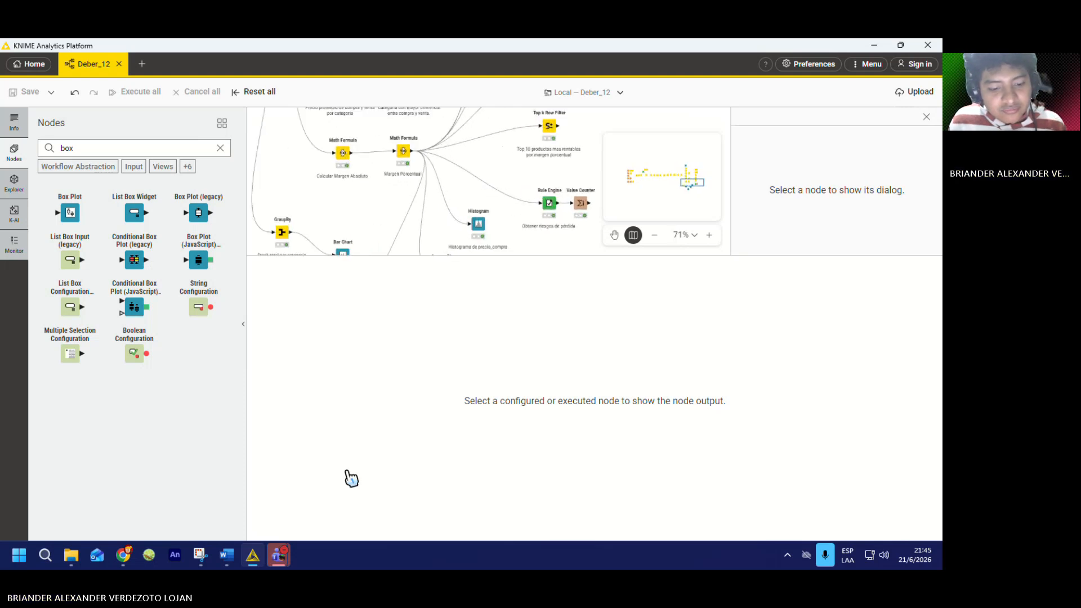
mouse_move(280, 553)
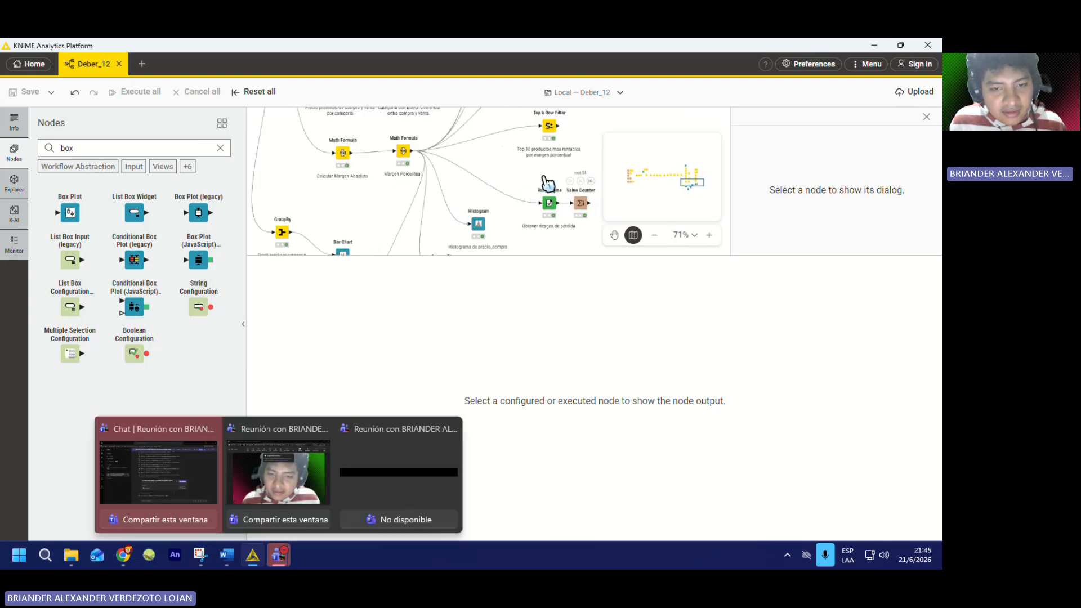
- Show the Histogram node's view for precio_compra and examine its connection from the Margen Porcentual Math Formula
click(478, 224)
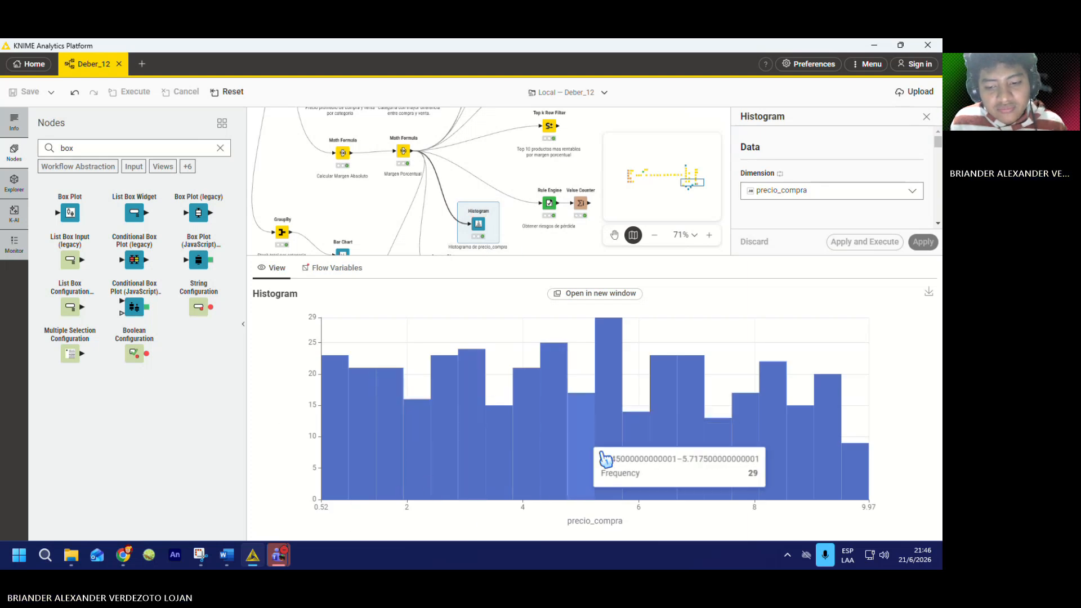
scroll(451, 186, down, 3)
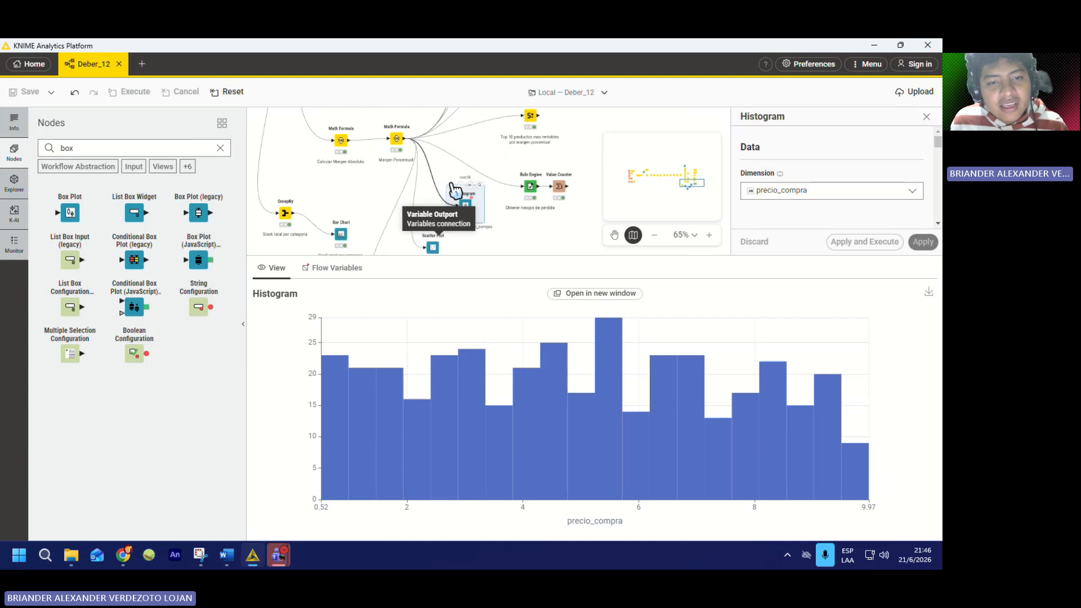
scroll(405, 152, up, 6)
scroll(401, 214, up, 1)
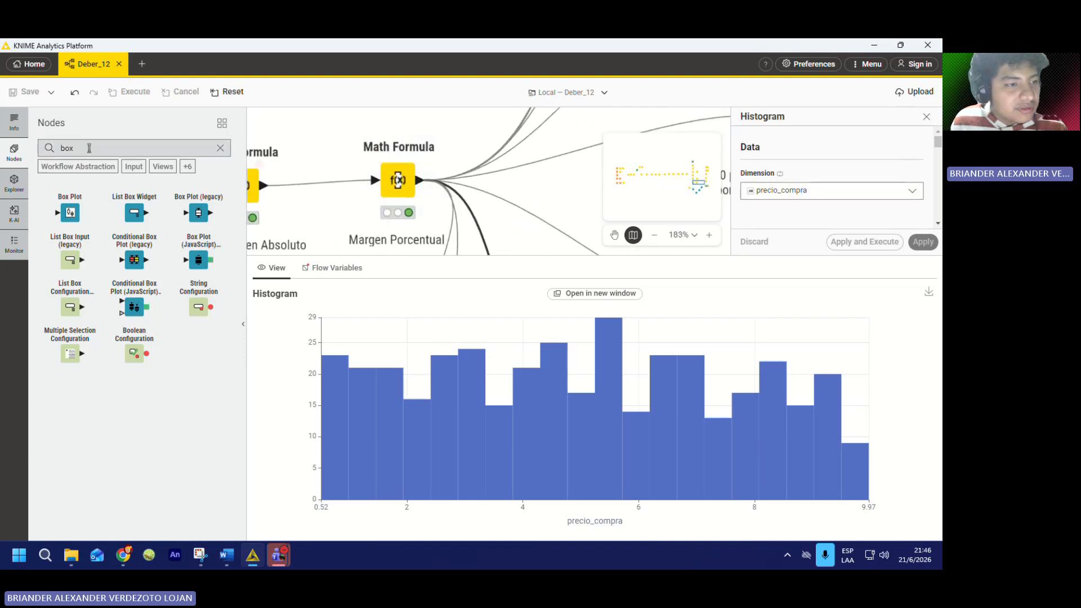
- Replace the node repository search term with "histo" to find the histogram nodes
double_click(89, 148)
key(BackSpace)
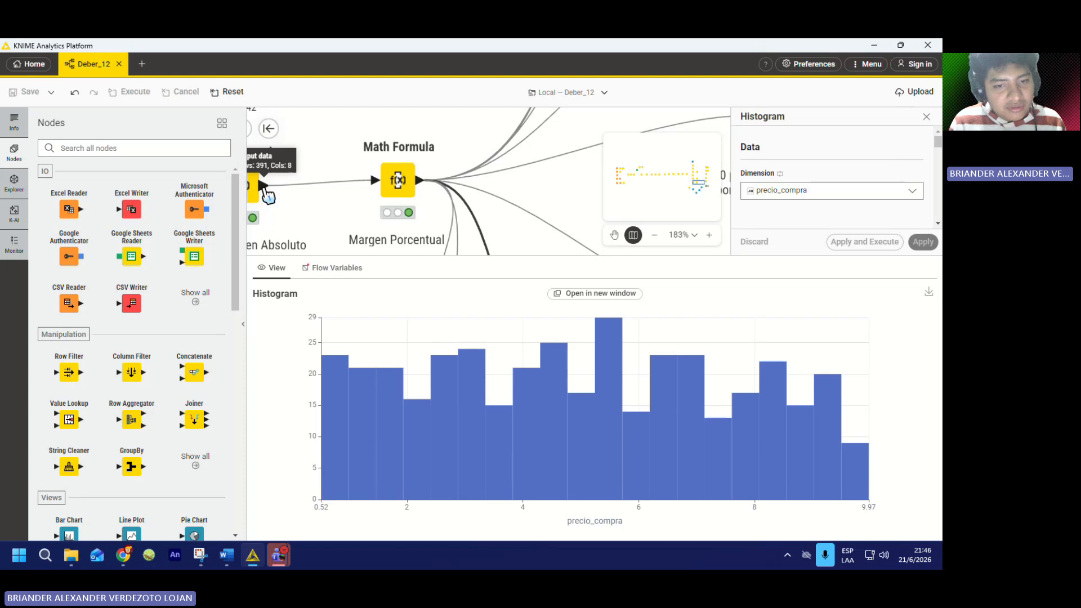
scroll(493, 206, down, 2)
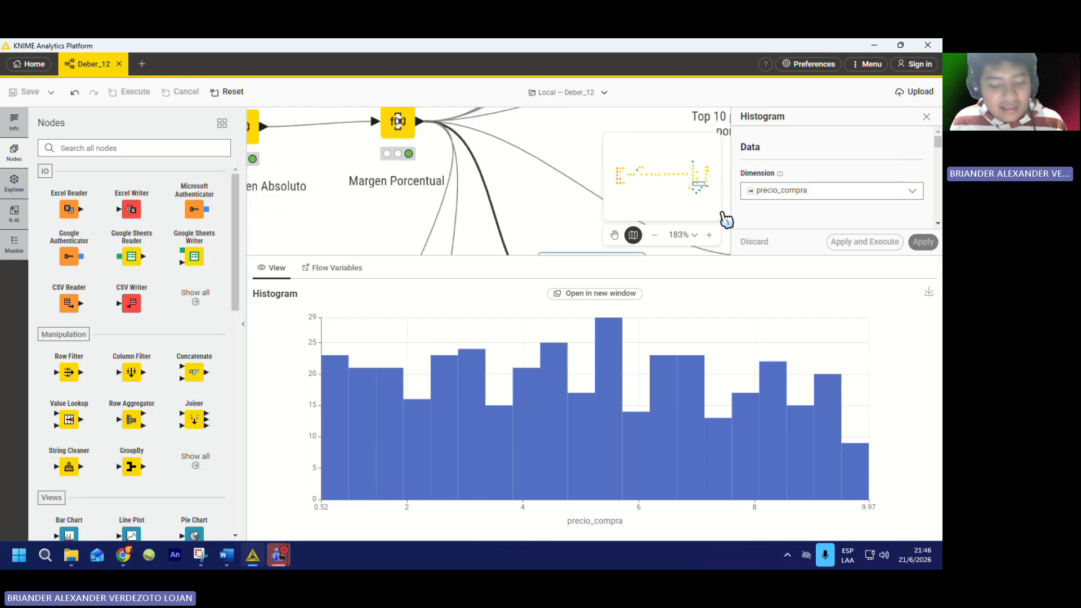
text(hist)
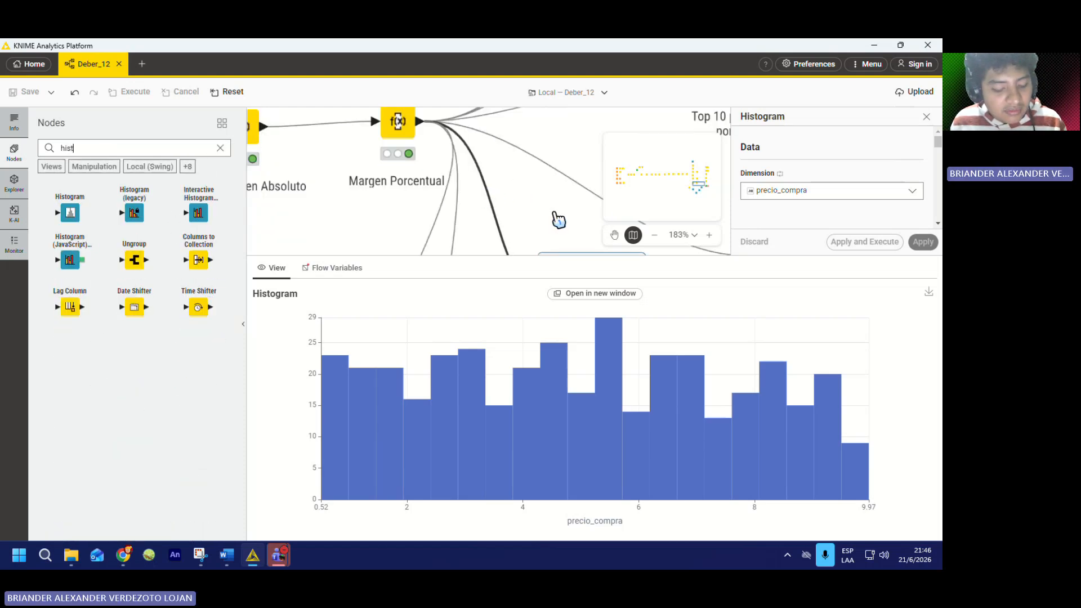
text(o)
- Inspect the frequency values of individual bars in the precio_compra histogram, reselecting the Histogram node in the workflow
mouse_move(341, 478)
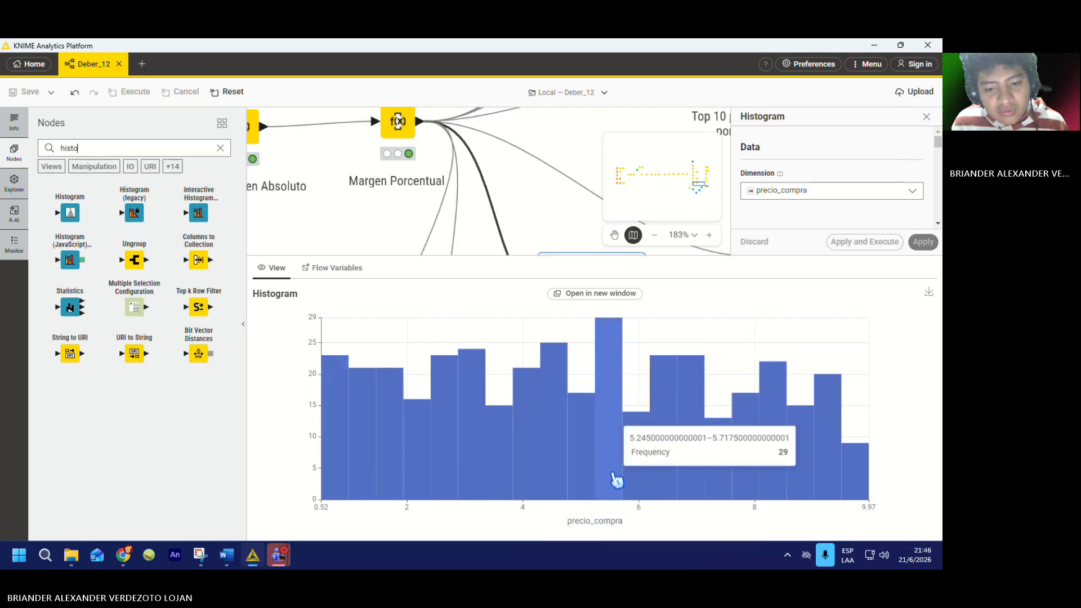
scroll(423, 150, down, 10)
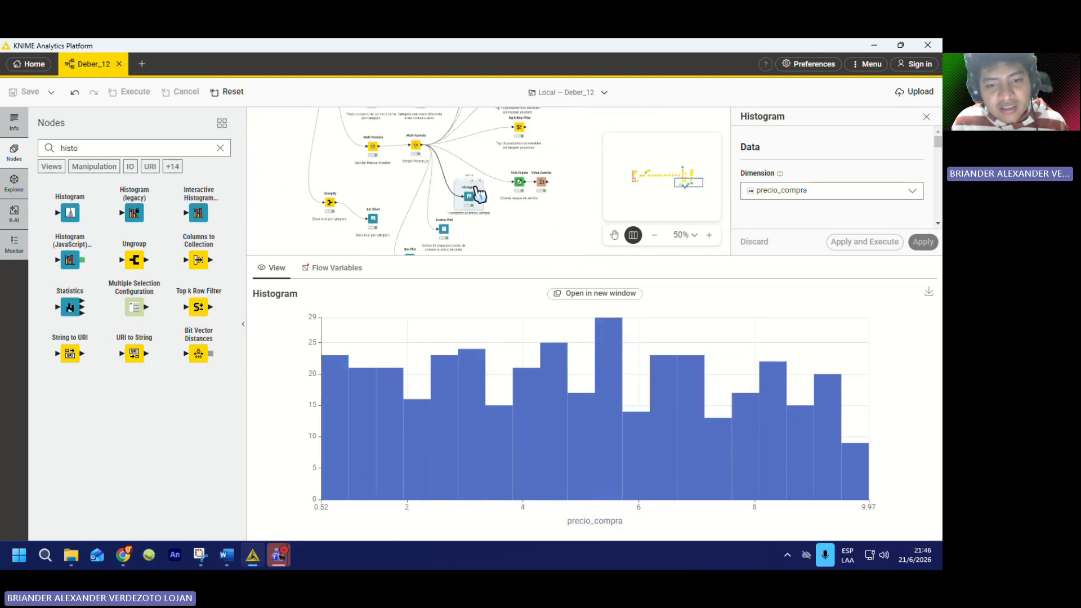
scroll(478, 194, up, 4)
scroll(487, 236, up, 2)
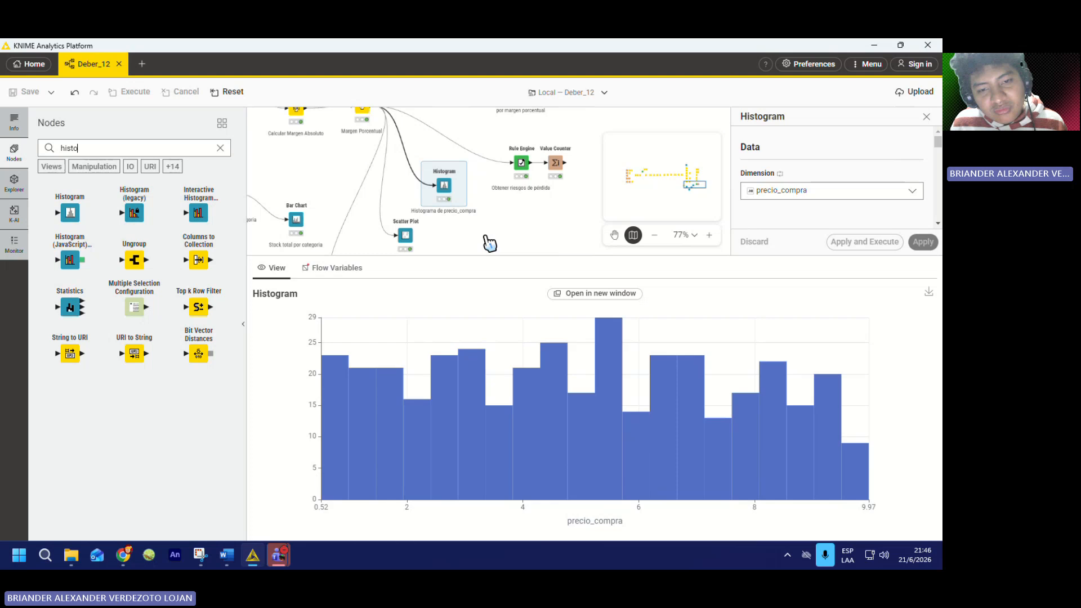
click(521, 225)
click(441, 186)
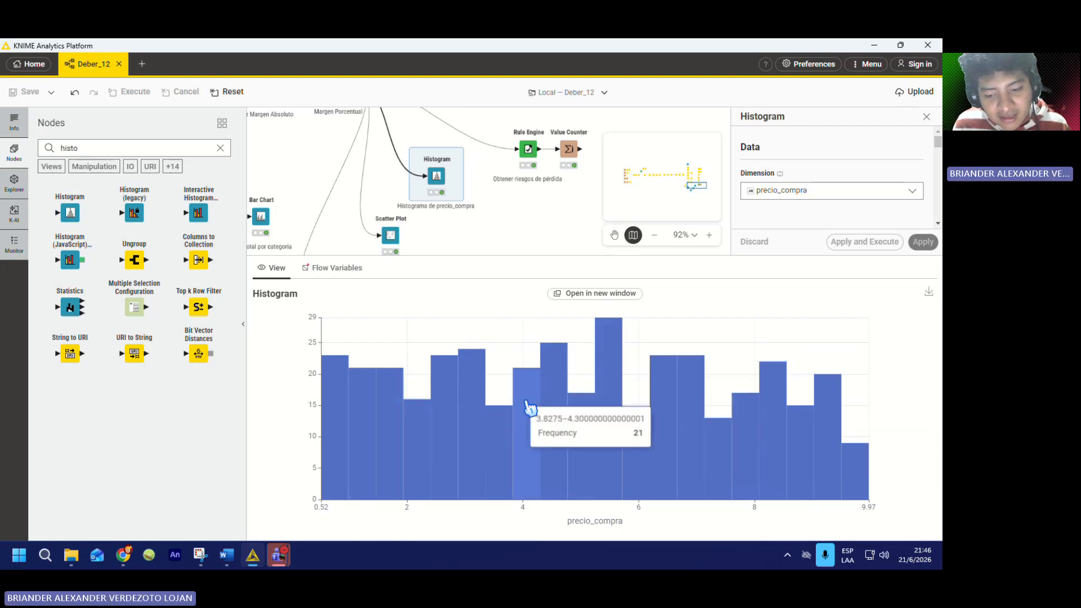
scroll(459, 211, down, 3)
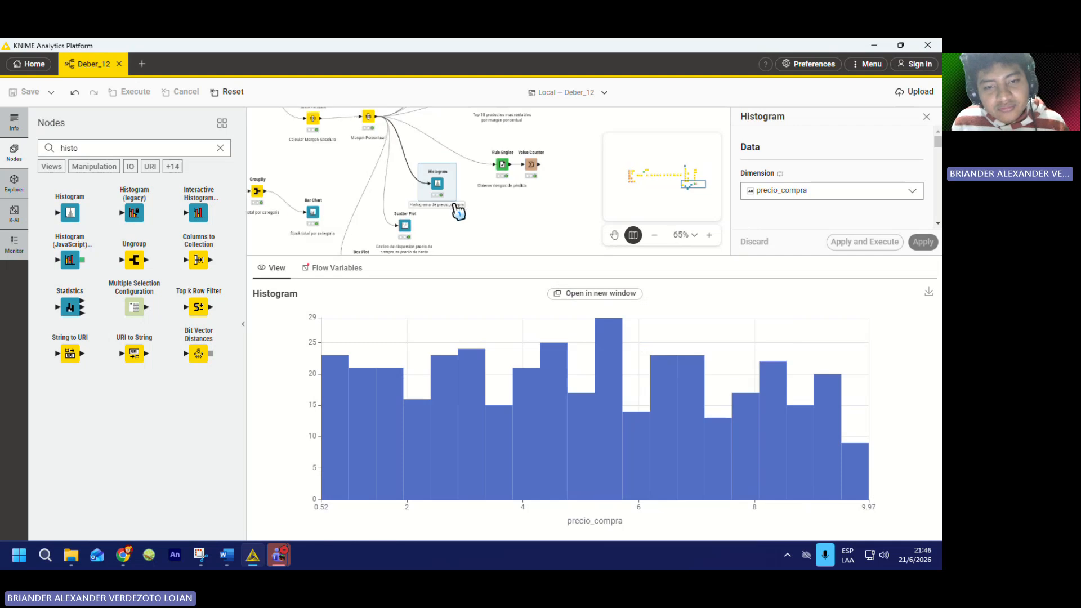
- Show the Scatter Plot node's view of precio_compra versus precio_venta_publico and examine how the points are distributed
click(495, 225)
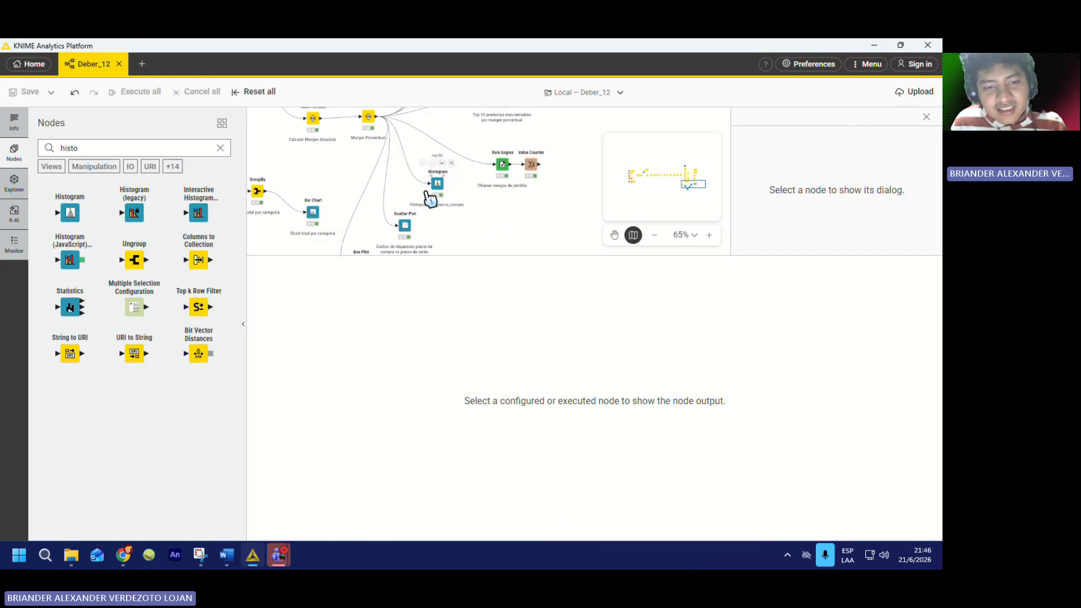
scroll(372, 163, up, 2)
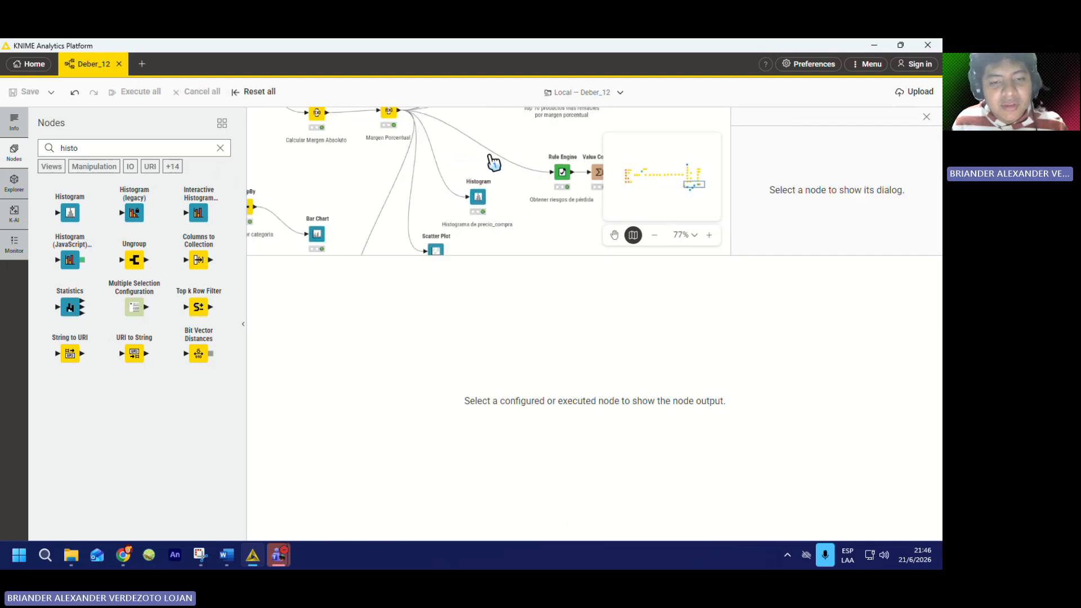
scroll(461, 180, down, 2)
scroll(451, 212, up, 6)
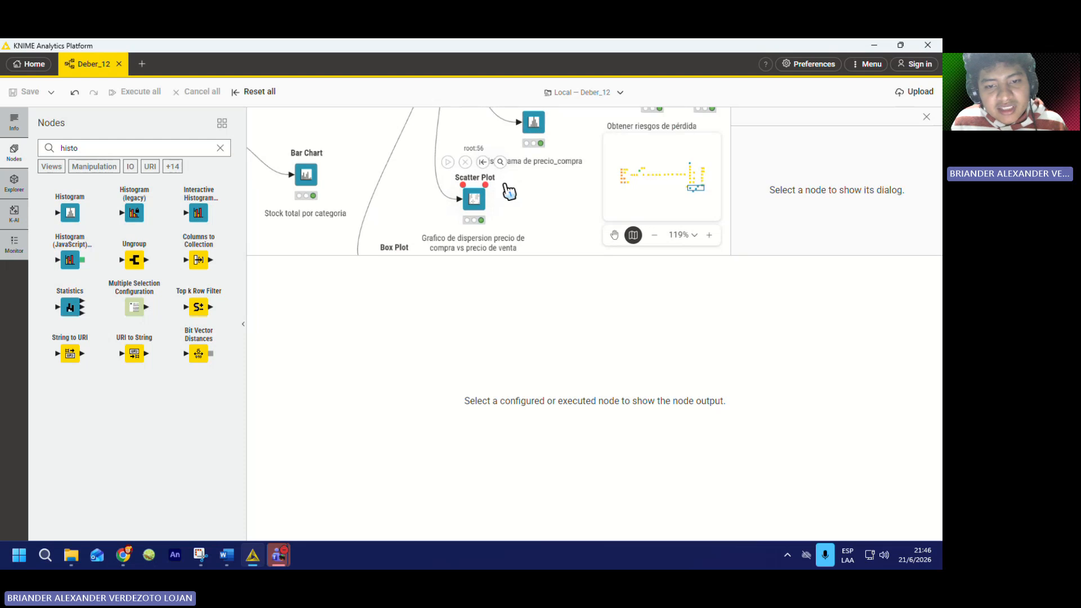
scroll(436, 141, down, 6)
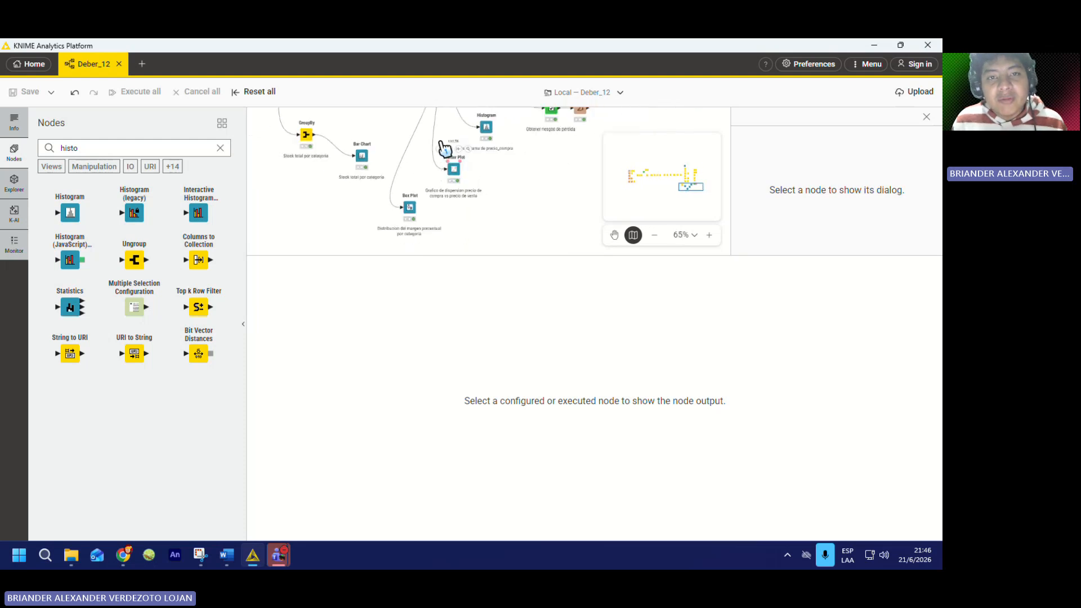
scroll(444, 151, up, 3)
scroll(444, 160, down, 2)
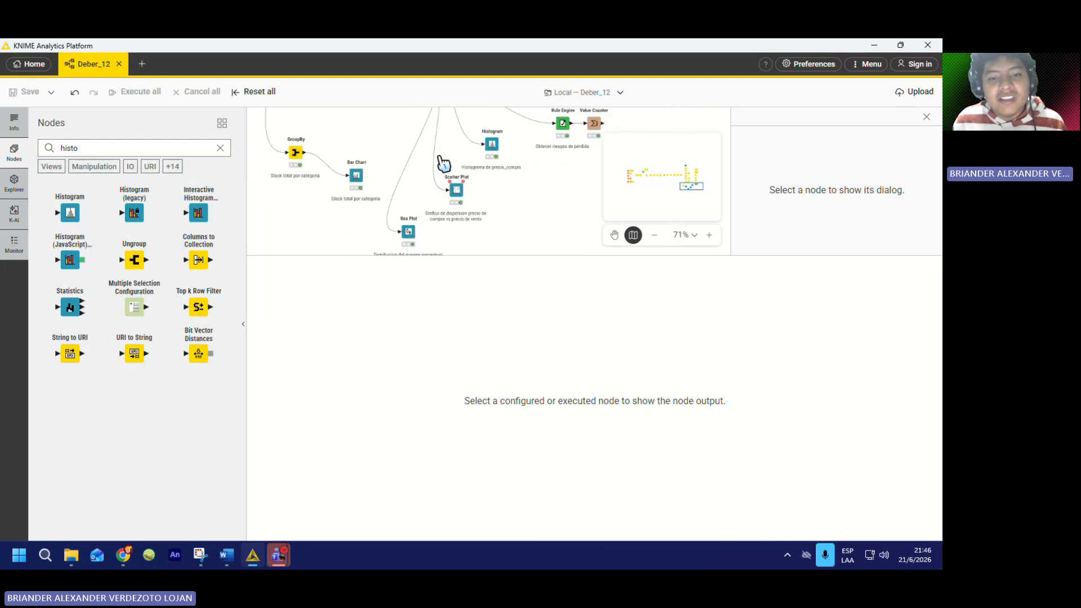
scroll(446, 160, up, 1)
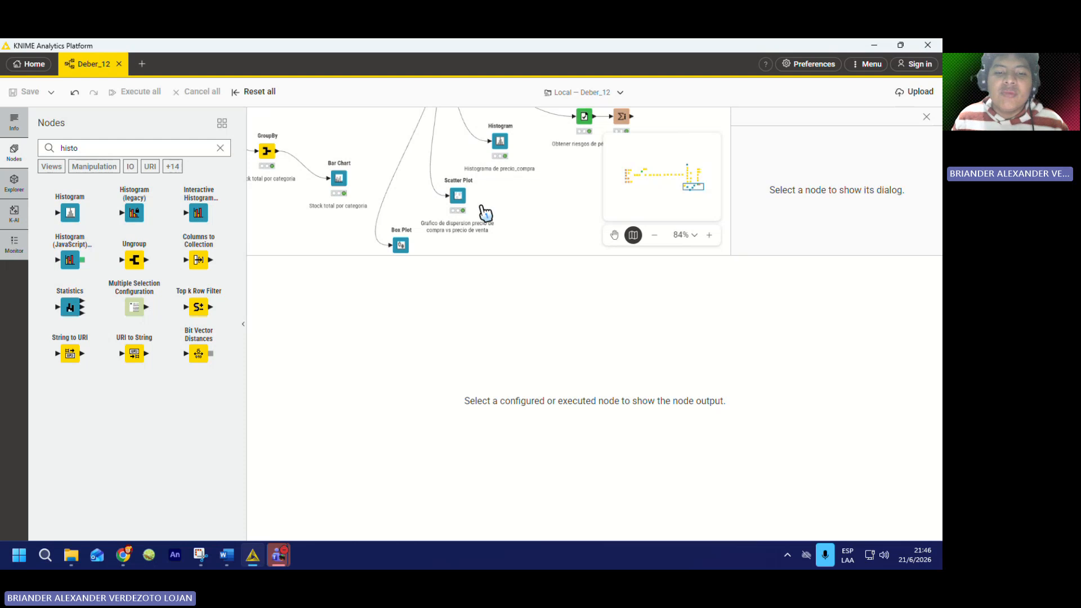
click(461, 201)
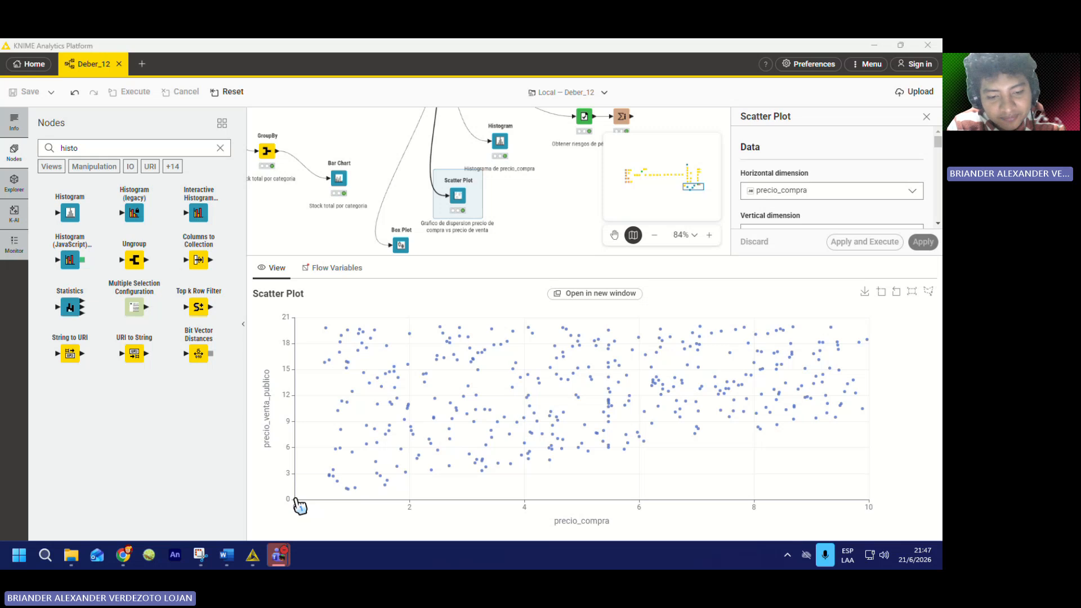
mouse_move(333, 481)
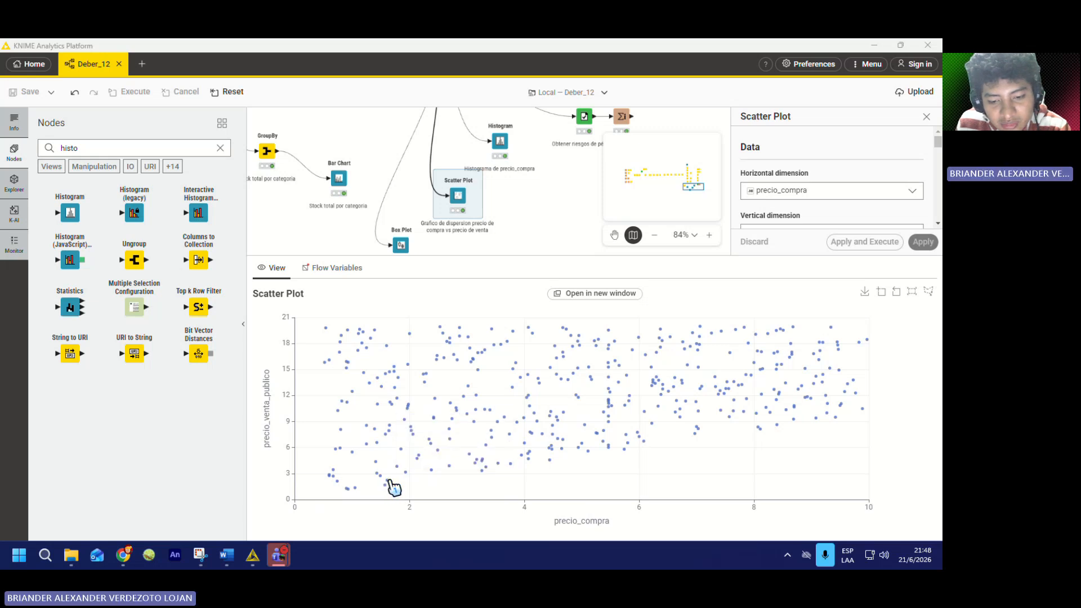
mouse_move(392, 488)
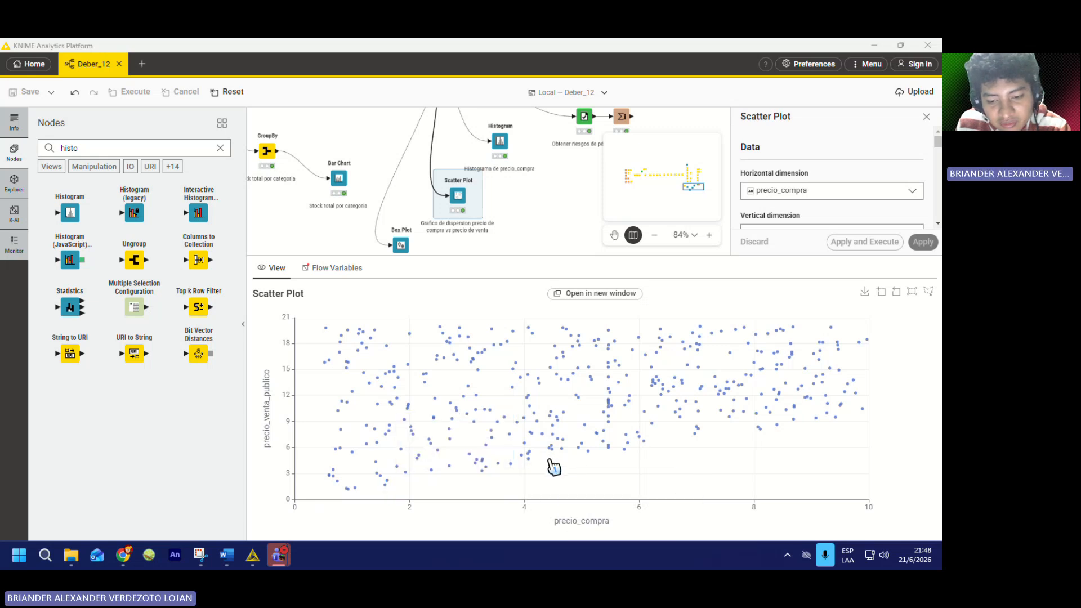
mouse_move(555, 467)
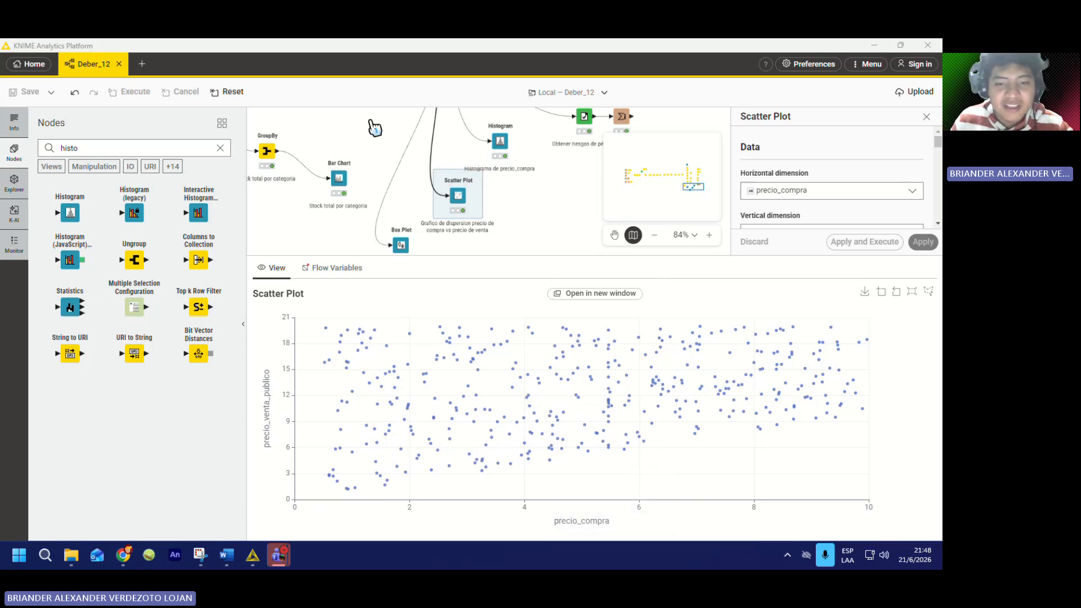
- Show the Box Plot node's view of margen_pct by category and inspect the desconocido box
scroll(516, 220, down, 5)
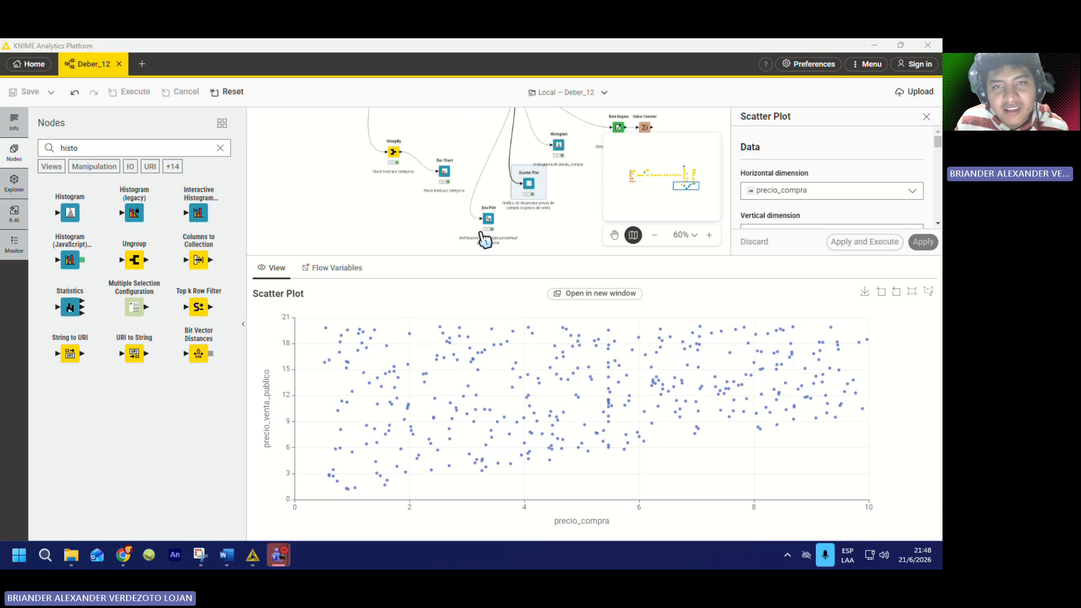
scroll(514, 236, up, 6)
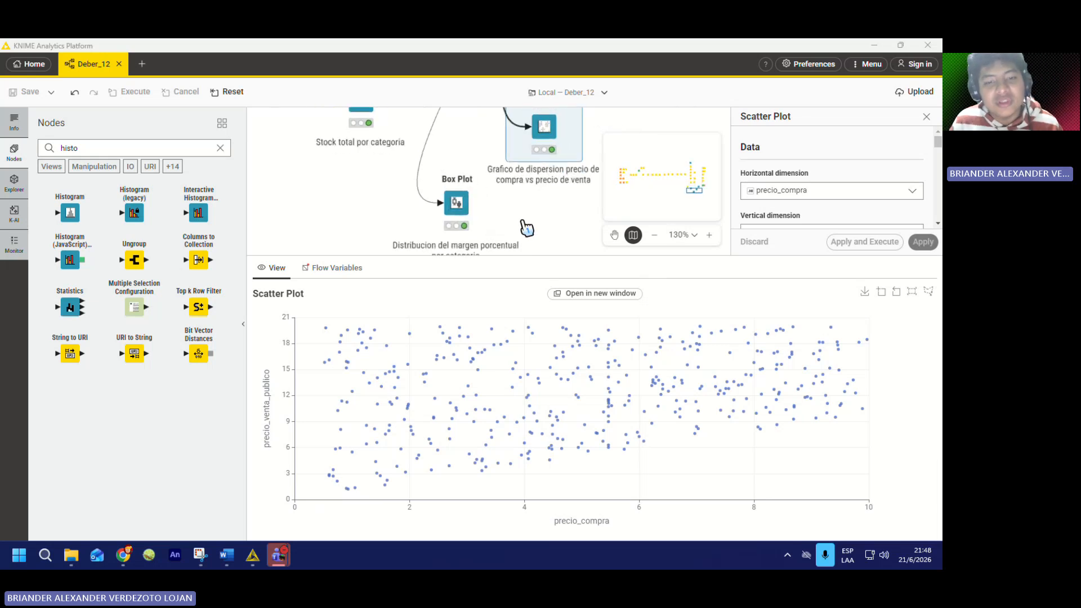
scroll(526, 227, down, 3)
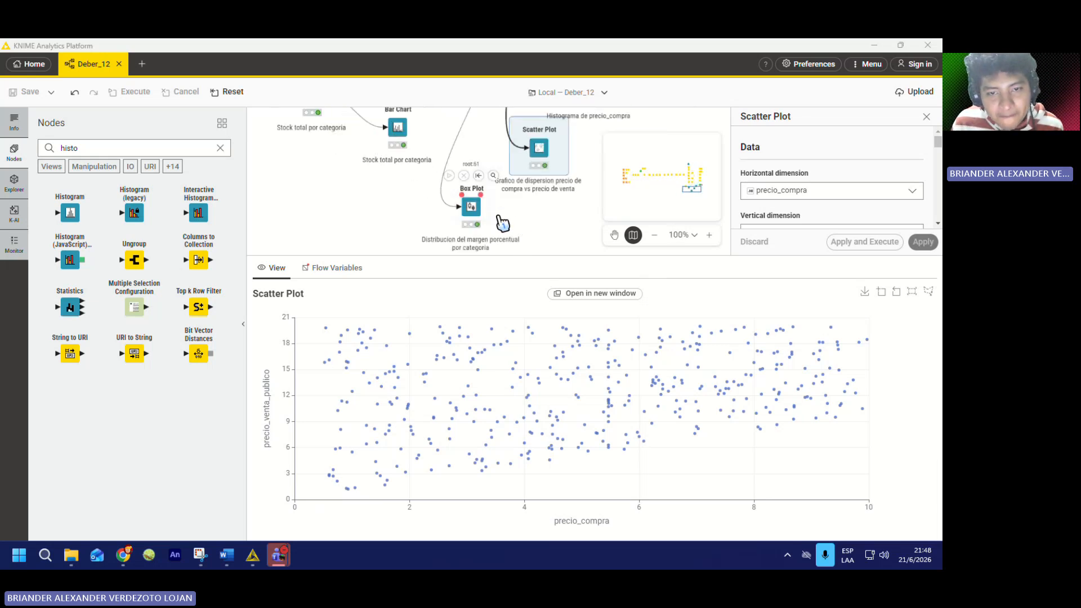
click(472, 210)
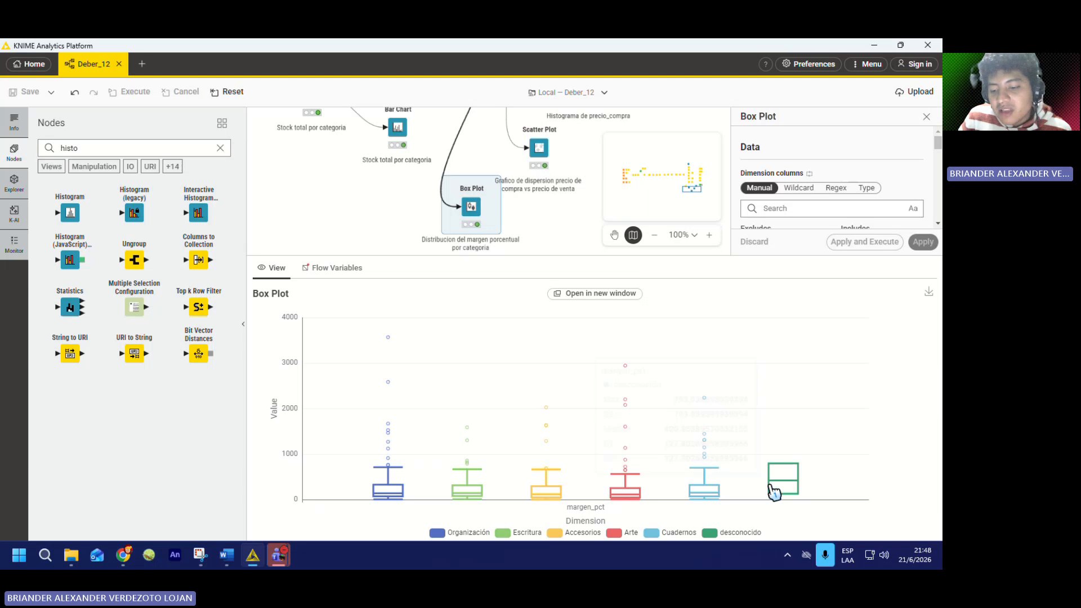
mouse_move(791, 488)
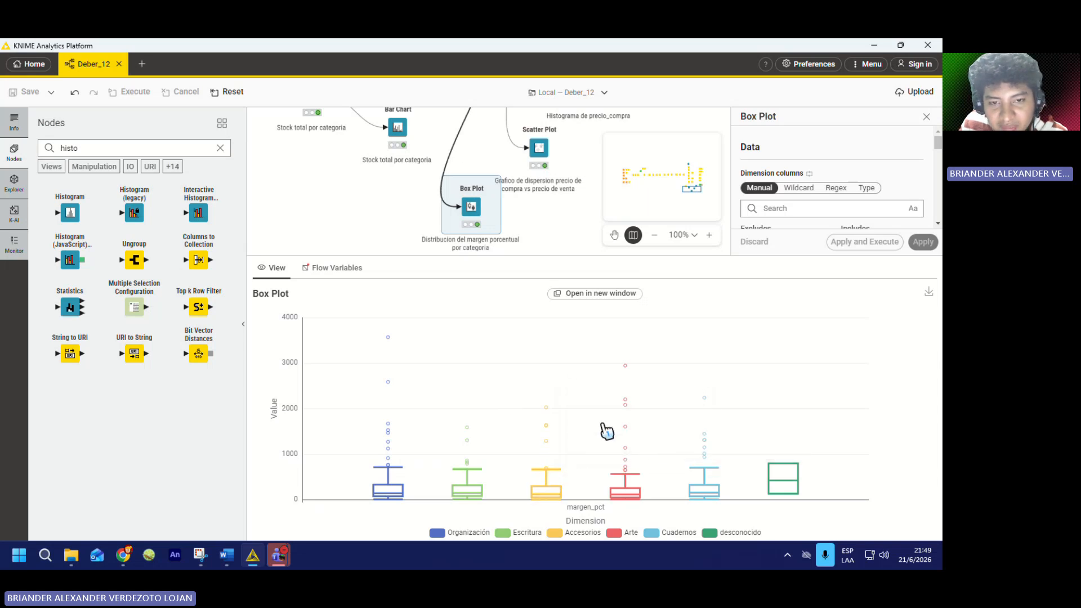
- Survey the whole workflow and locate the GroupBy branch labelled Stock total por categoria
scroll(476, 212, down, 10)
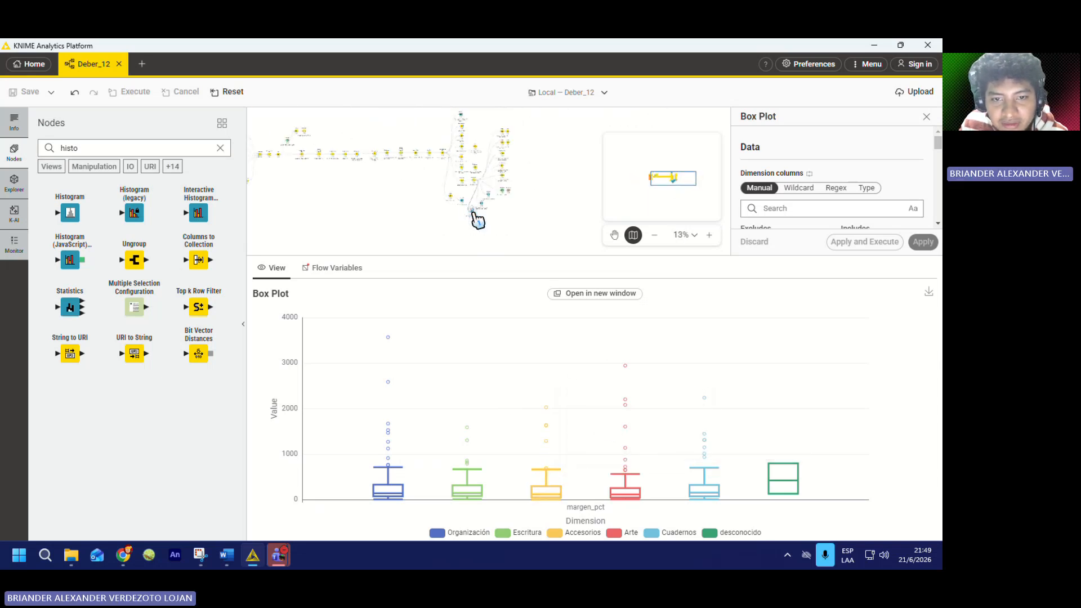
scroll(475, 200, up, 3)
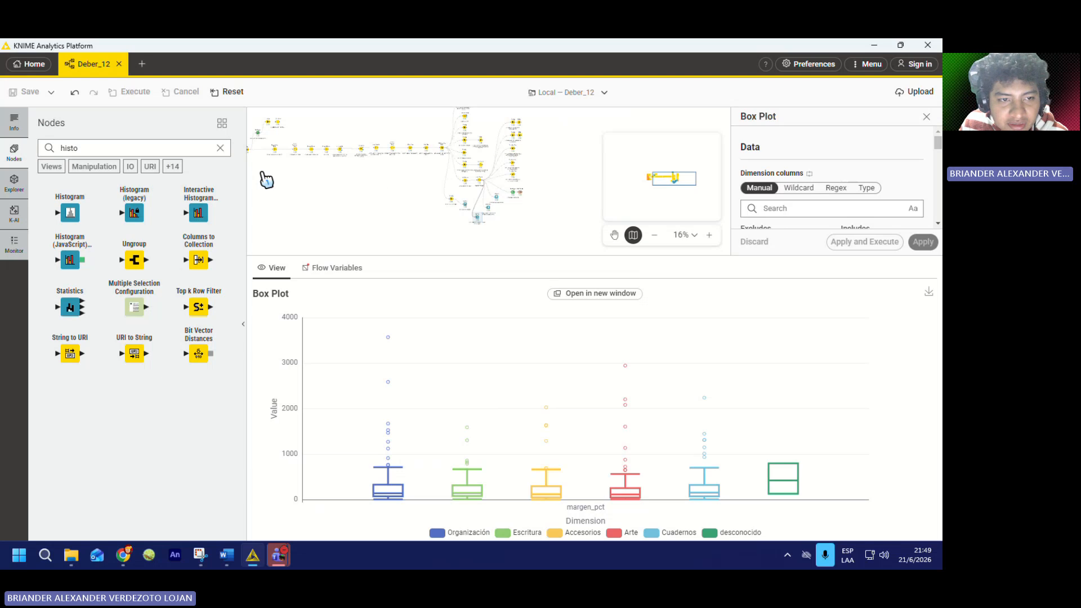
scroll(450, 158, up, 8)
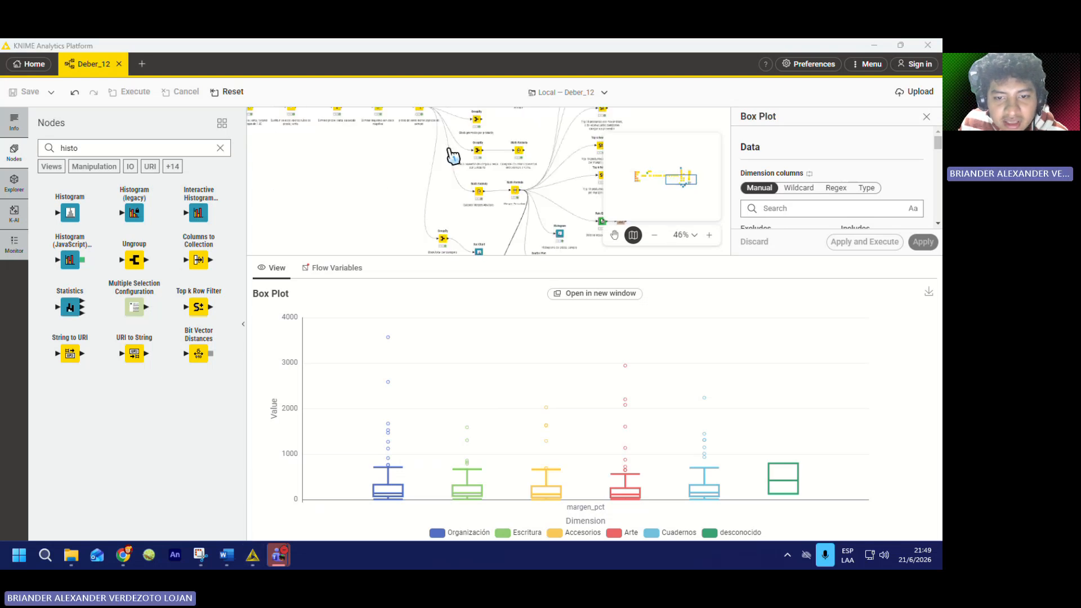
scroll(470, 218, up, 7)
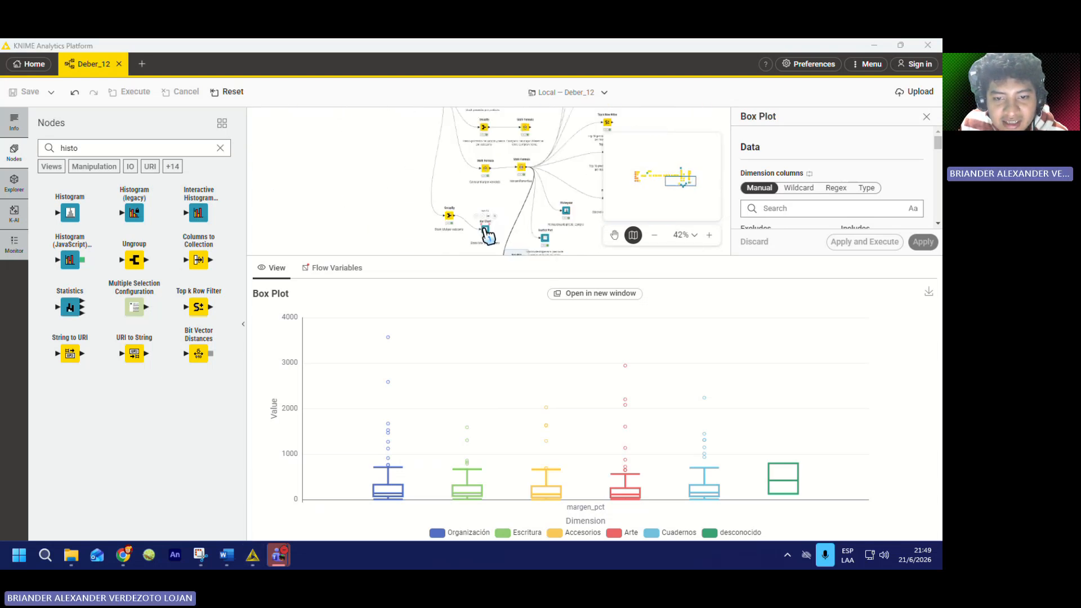
scroll(504, 206, down, 5)
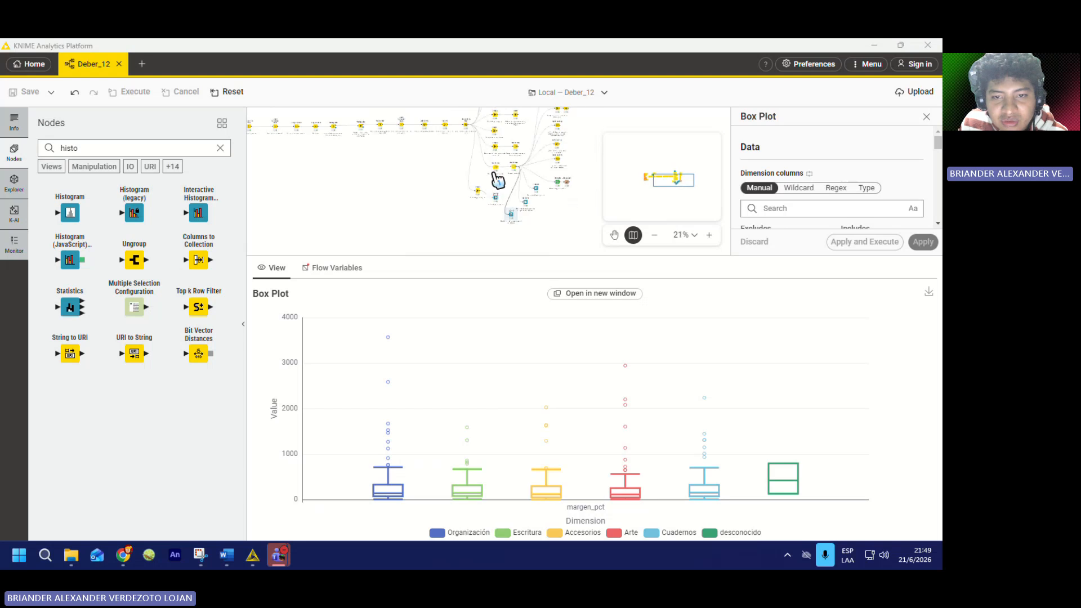
scroll(500, 198, up, 2)
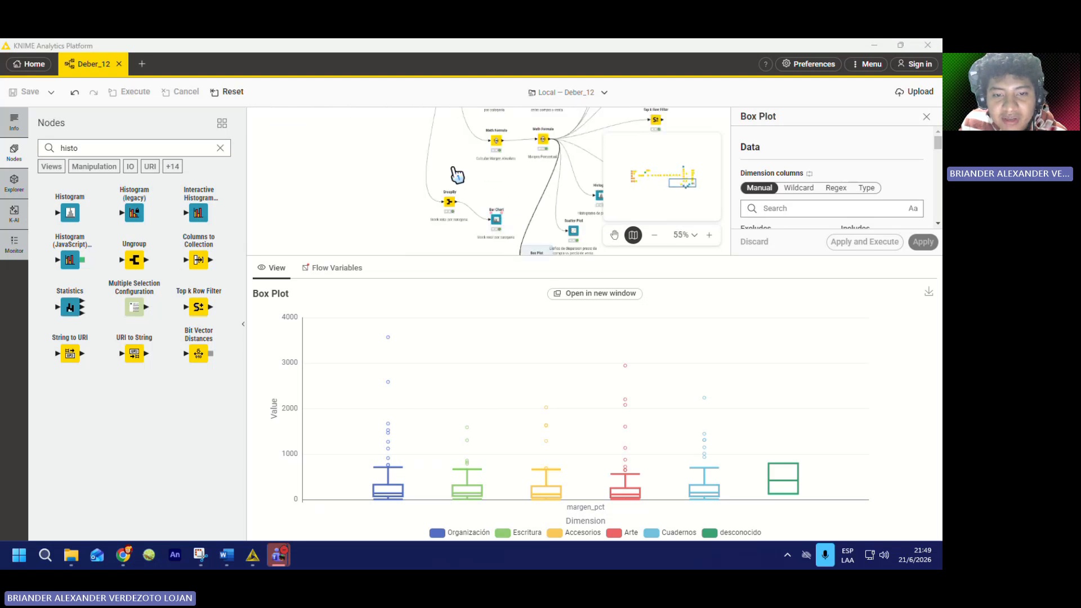
scroll(451, 172, up, 3)
scroll(428, 209, up, 4)
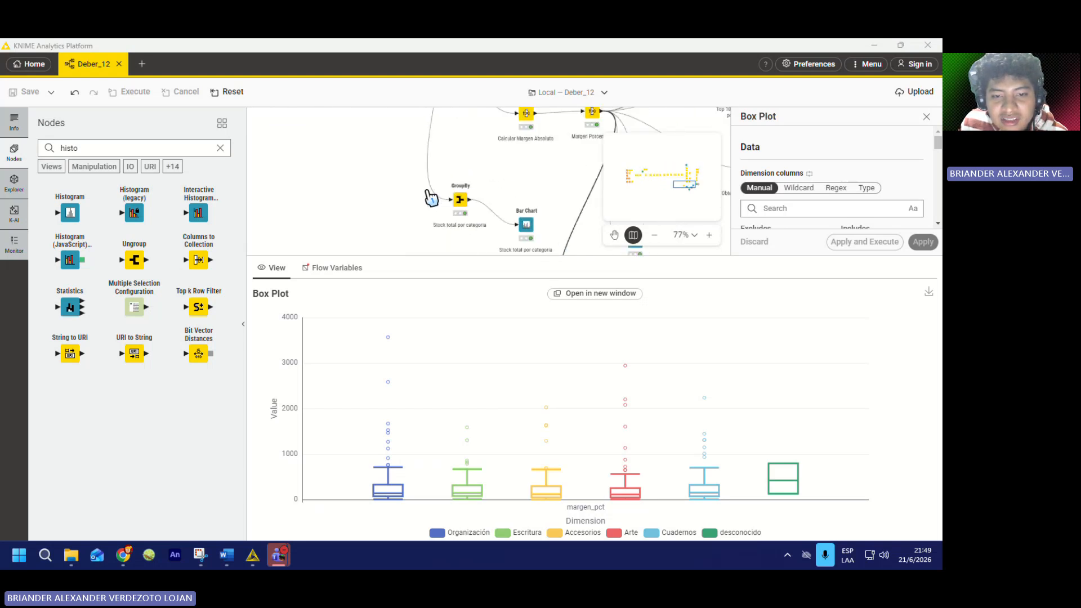
scroll(463, 190, down, 1)
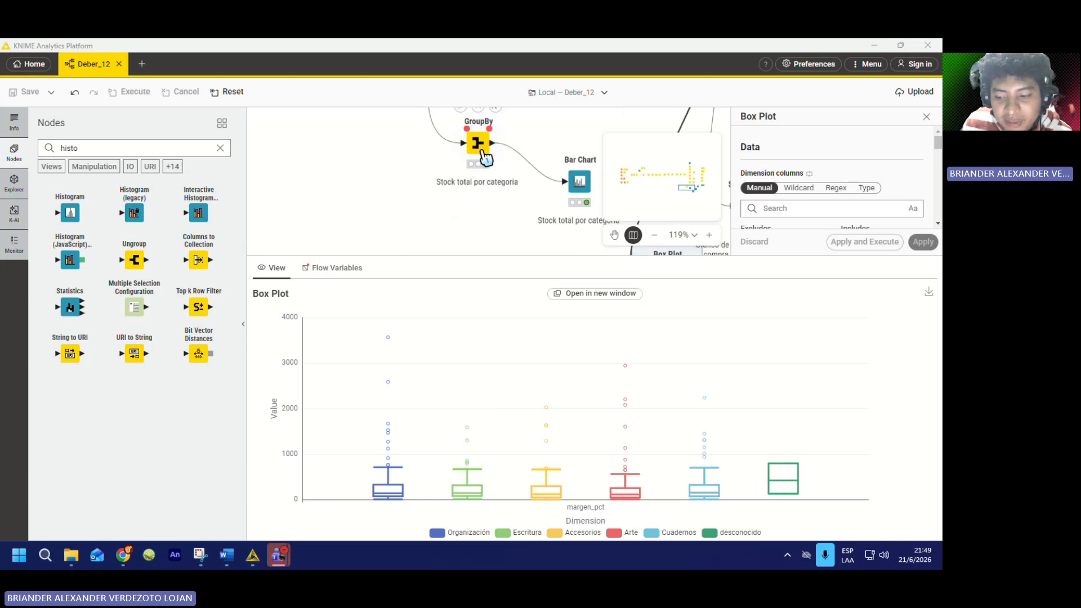
- Review the group column and manual aggregation settings of the Stock total por categoria GroupBy node, and close its dialog
double_click(484, 155)
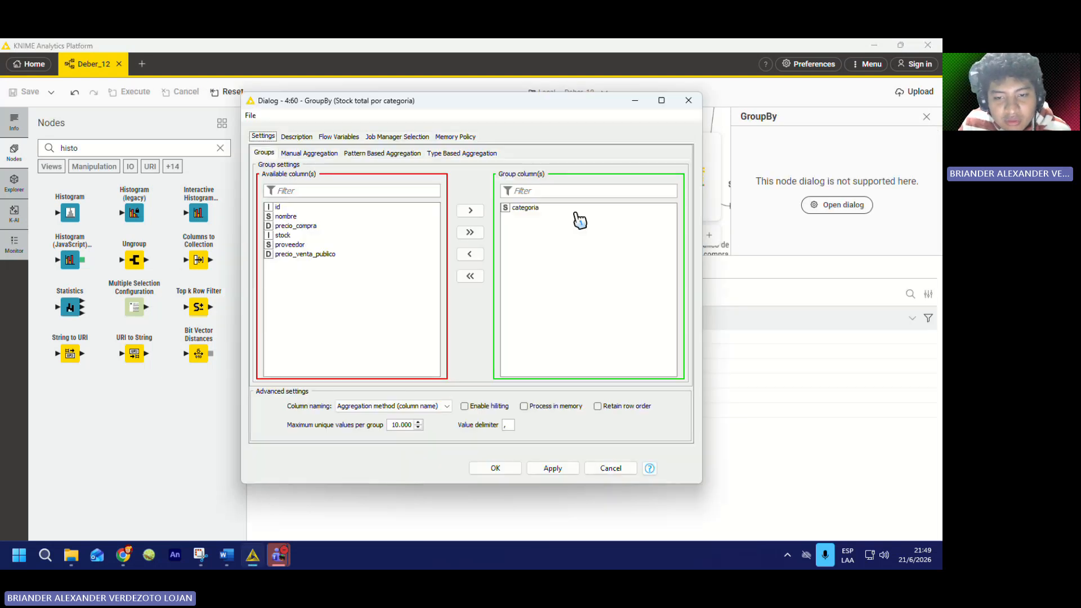
click(311, 153)
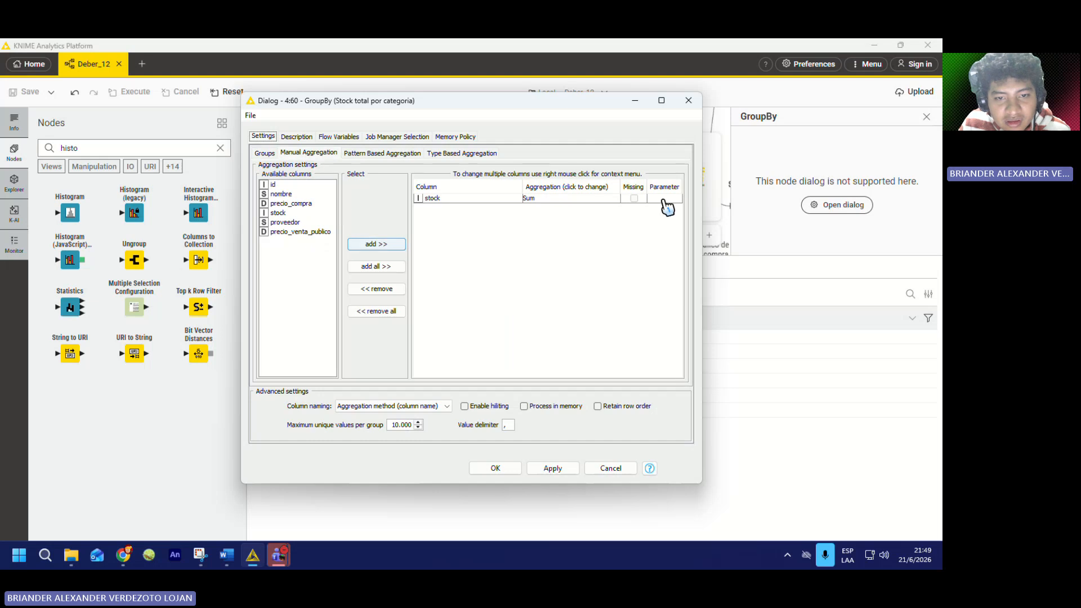
click(496, 468)
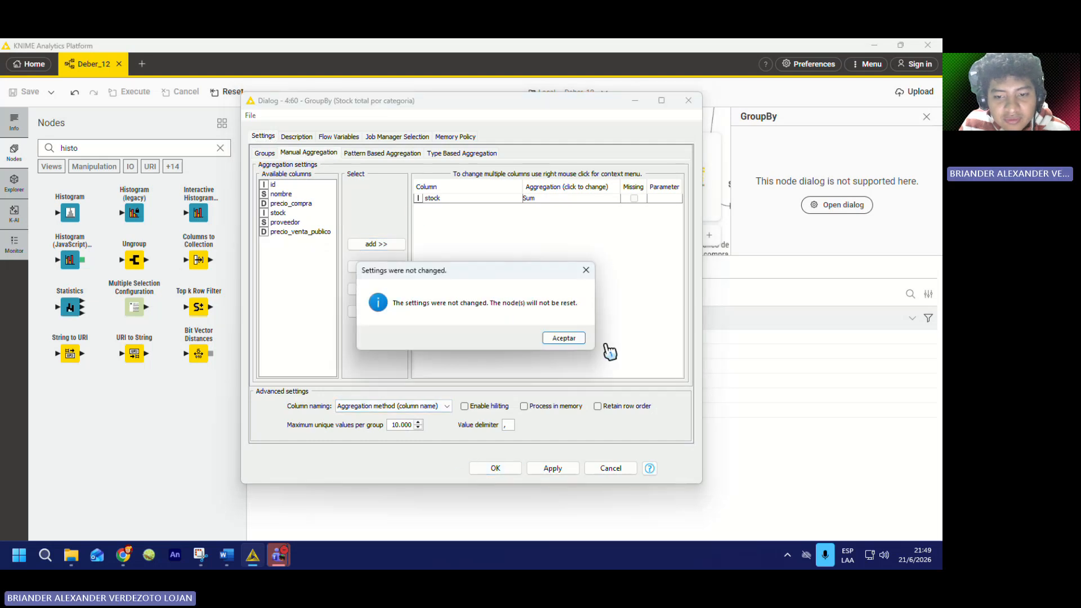
click(563, 338)
- Show the Bar Chart node's view of Sum(stock) by categoria and inspect its bars
scroll(399, 191, down, 1)
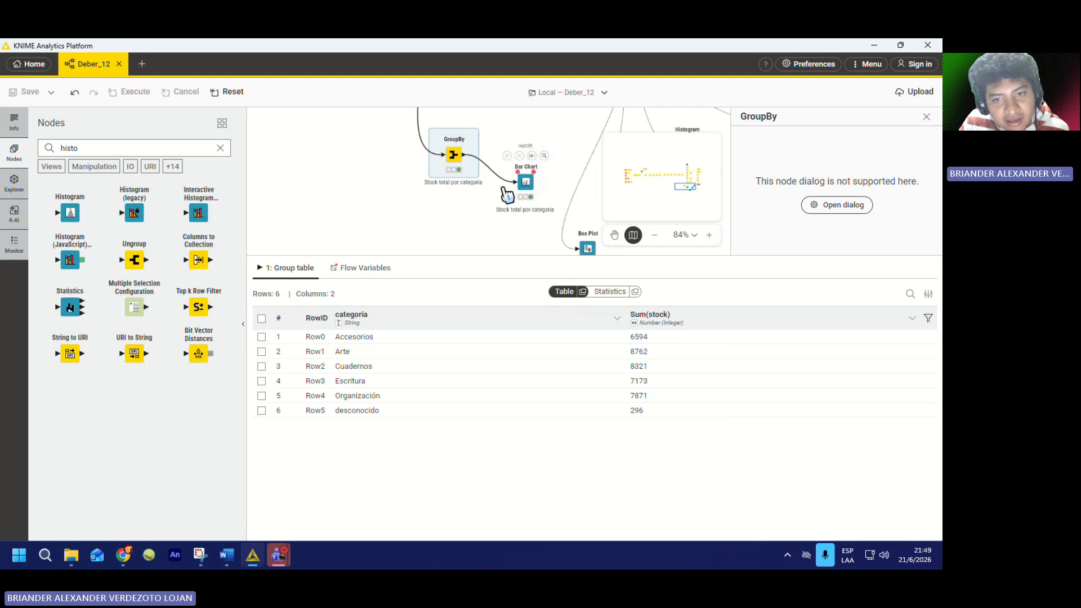
click(527, 181)
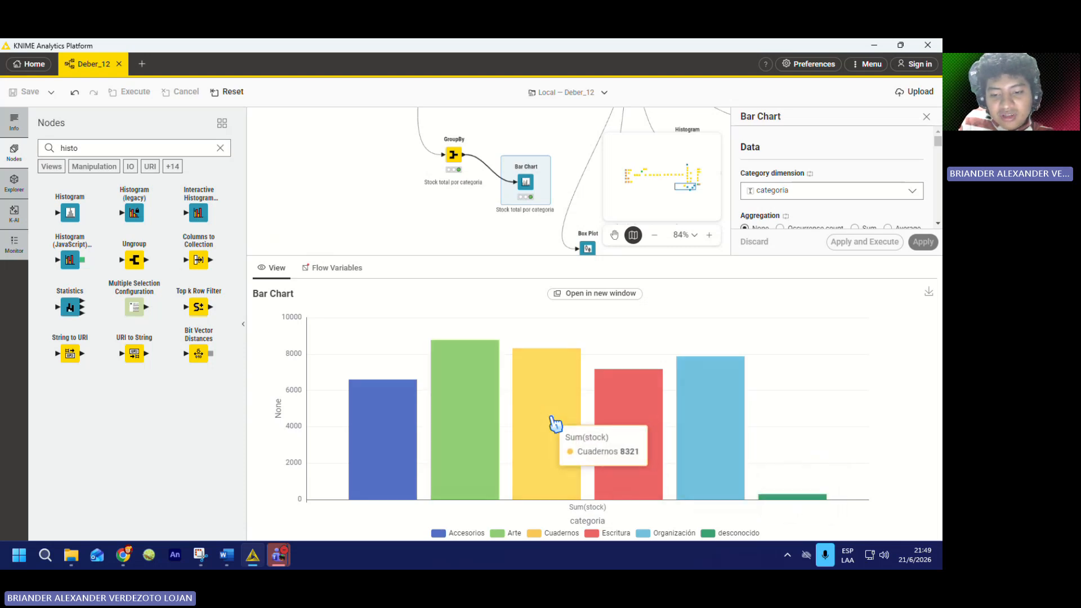
scroll(459, 228, down, 5)
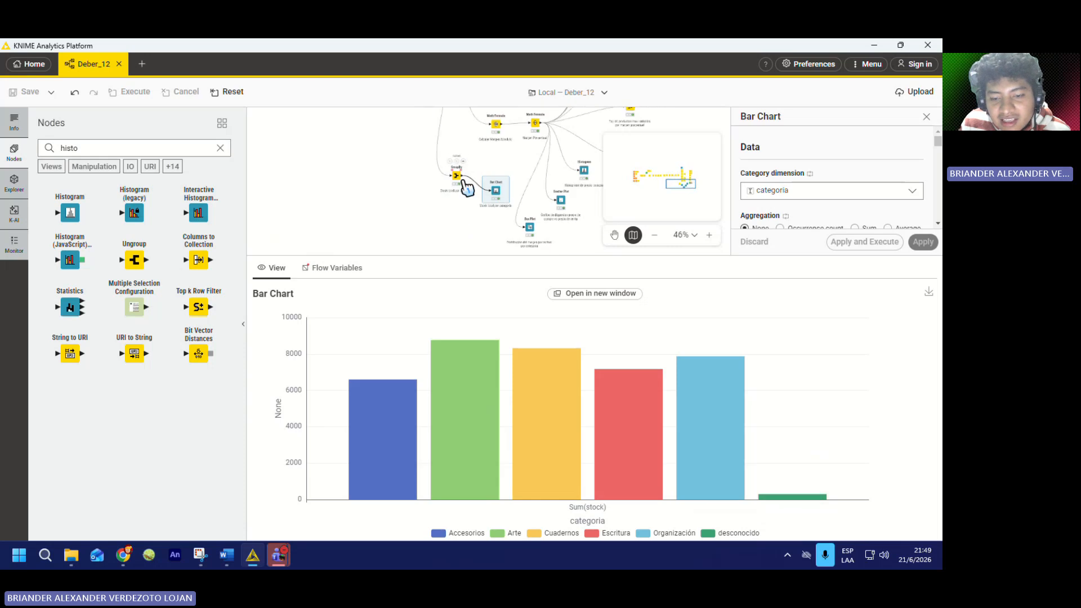
scroll(473, 427, up, 2)
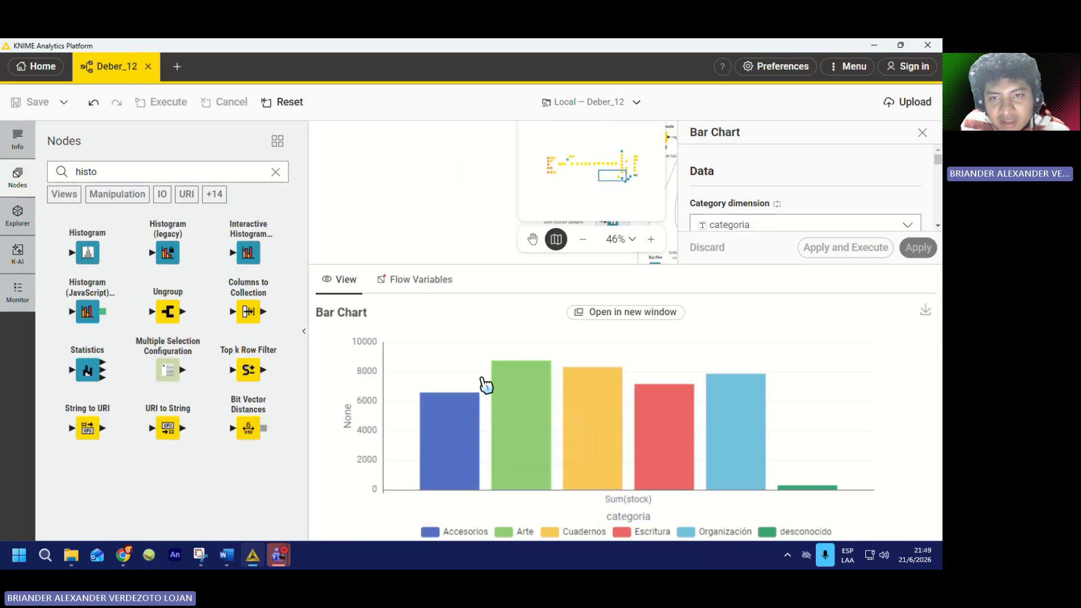
scroll(485, 386, down, 2)
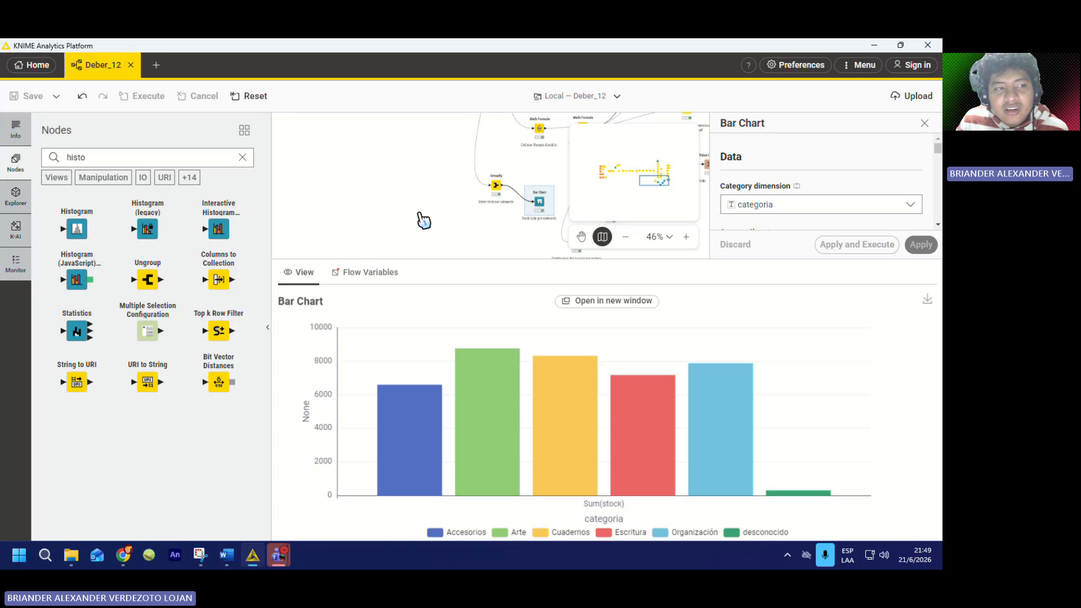
- Examine the workflow branches surrounding the GroupBy and Bar Chart nodes for total stock per category
scroll(451, 205, down, 3)
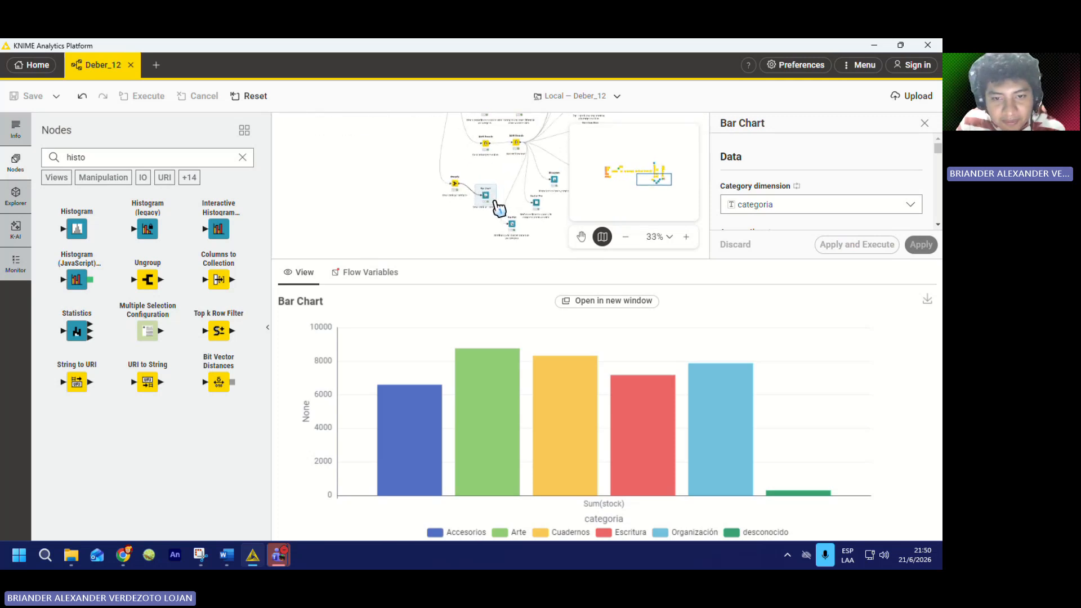
scroll(495, 205, up, 3)
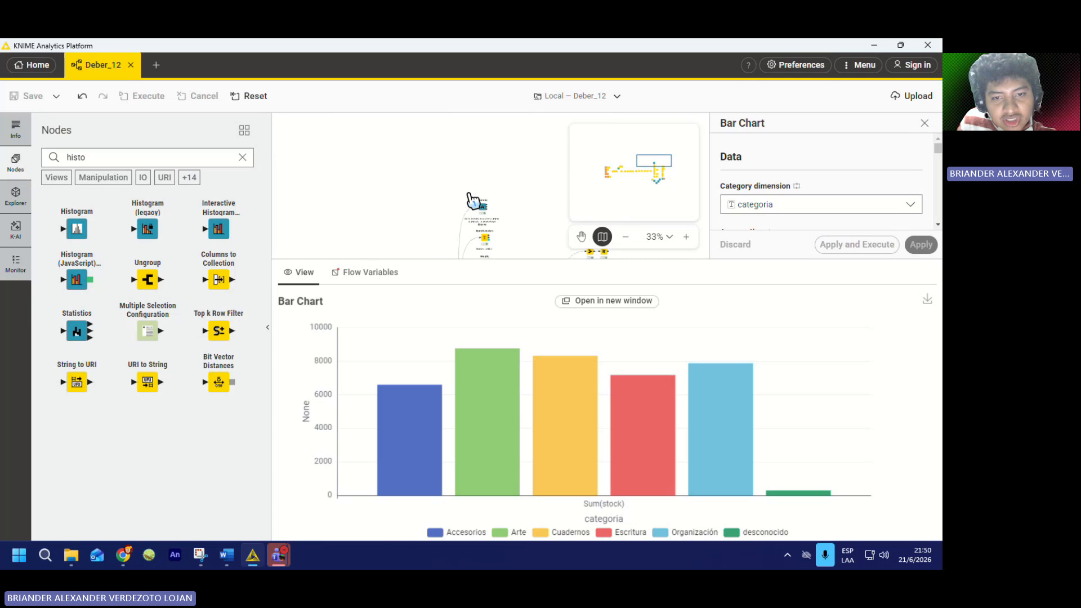
scroll(462, 216, up, 3)
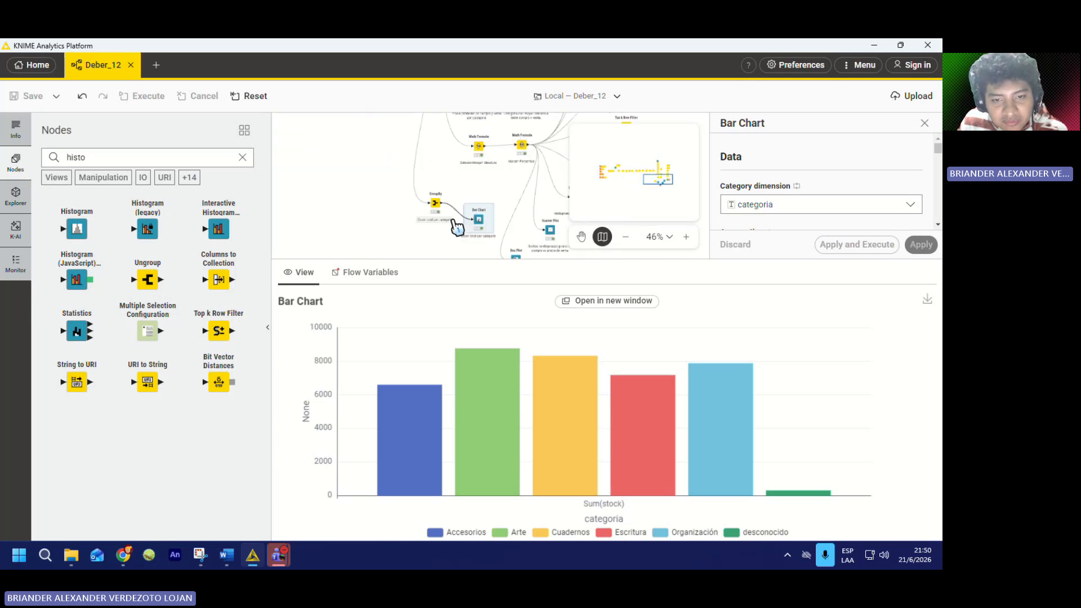
scroll(473, 234, down, 1)
mouse_move(466, 394)
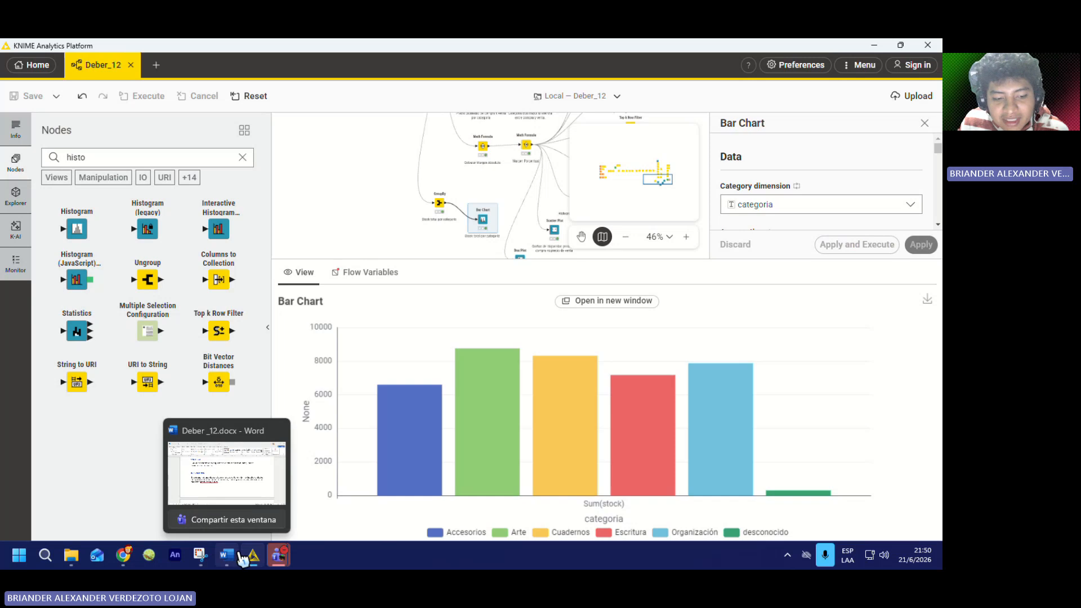
- Focus on the Bar Chart node labelled Stock total por categoria and inspect the Arte and Escritura bars of Sum(stock)
scroll(440, 206, down, 3)
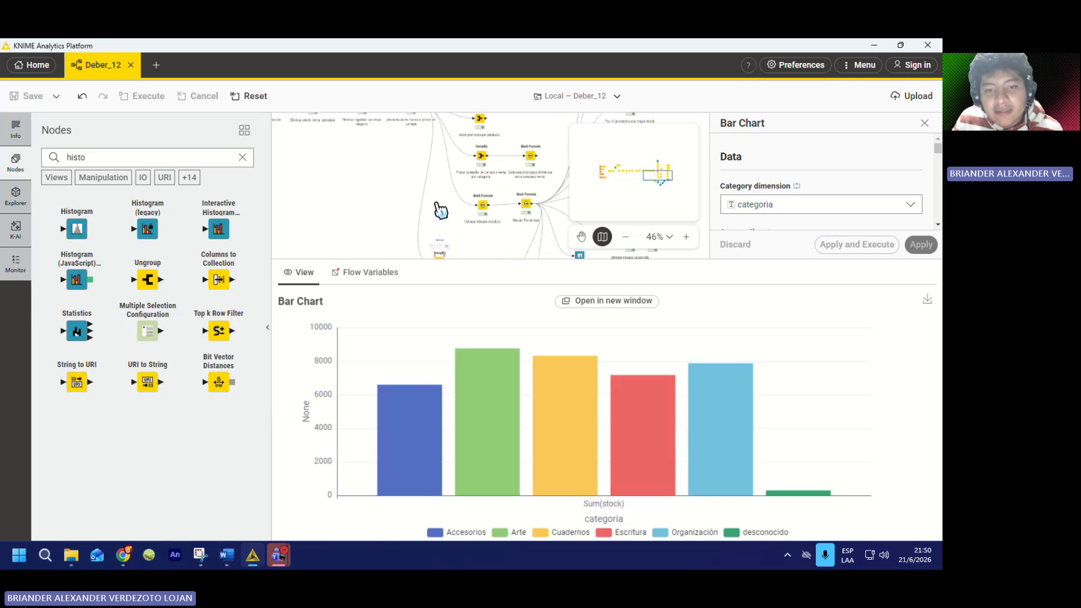
scroll(442, 206, up, 3)
scroll(500, 239, up, 5)
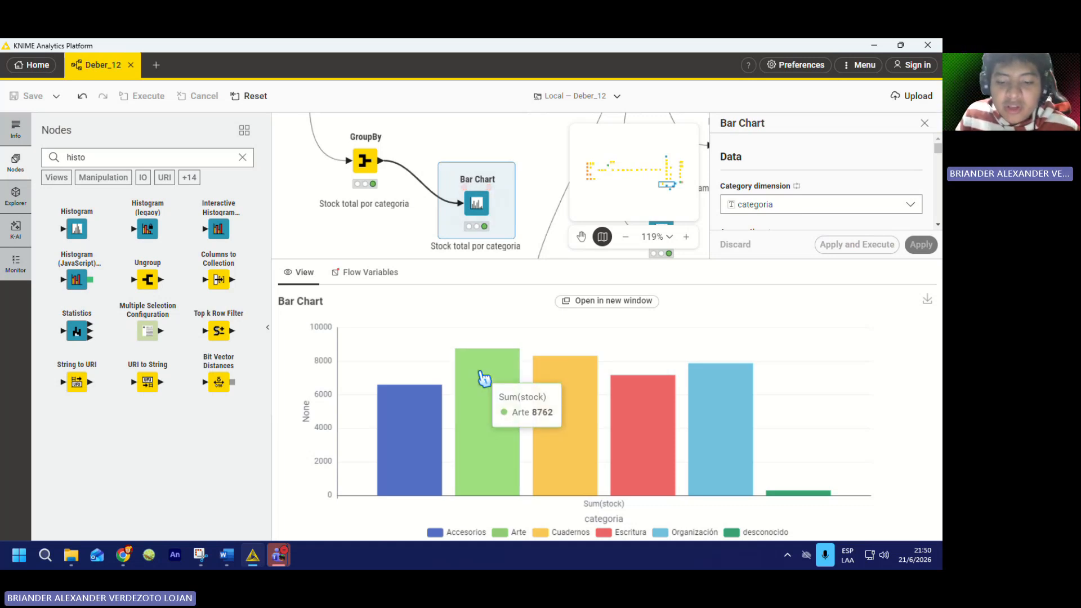
mouse_move(643, 416)
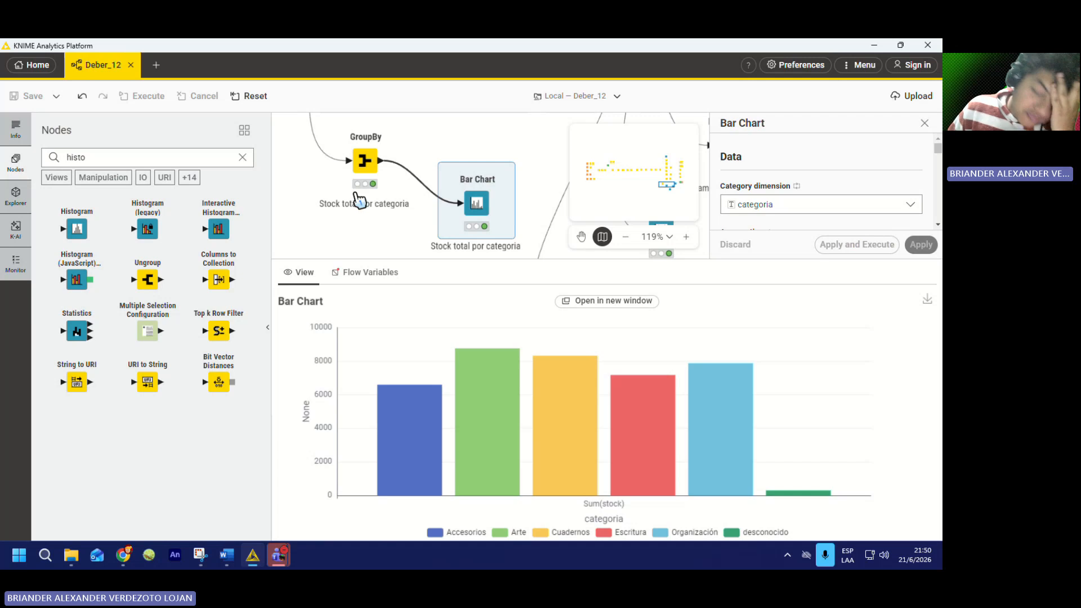
- Survey the whole workflow from the source readers to the analysis branches, and examine where the sources join at the Concatenate node
scroll(506, 207, down, 15)
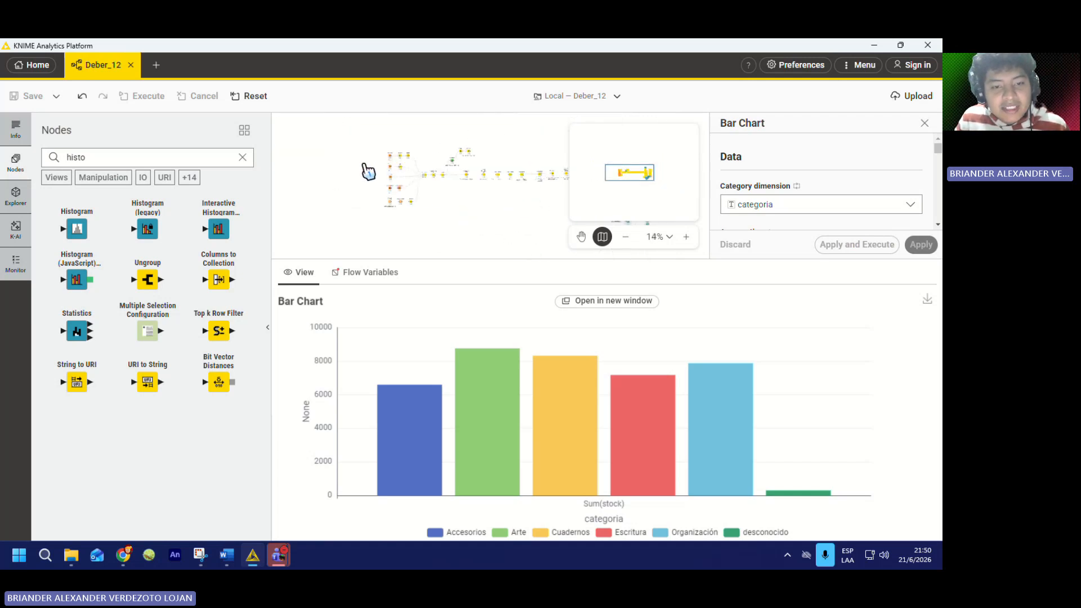
scroll(398, 164, up, 6)
scroll(398, 156, down, 6)
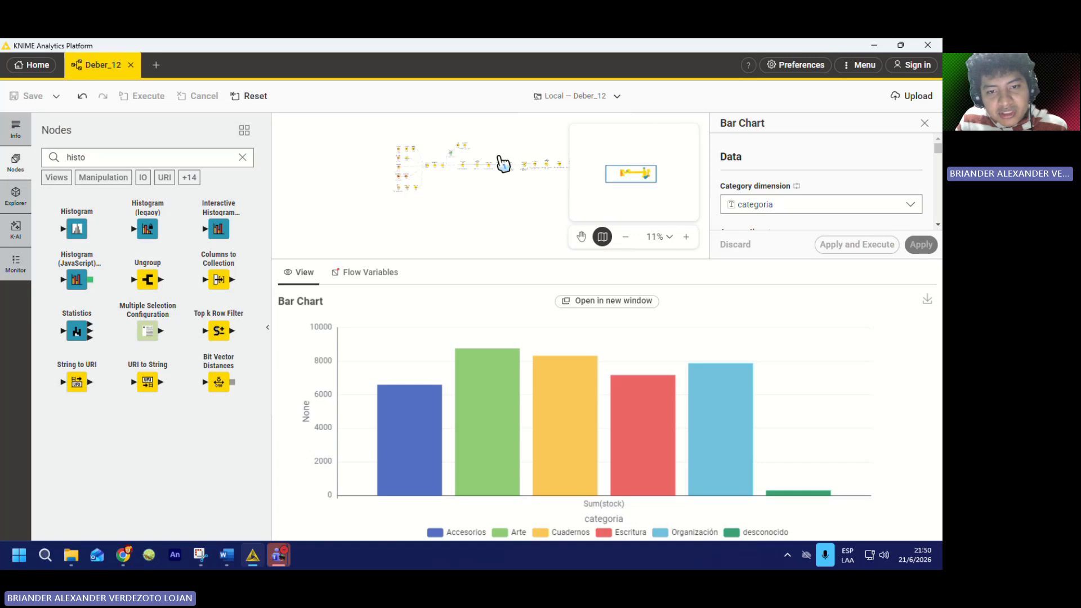
scroll(544, 168, up, 9)
scroll(331, 197, down, 6)
scroll(436, 171, down, 3)
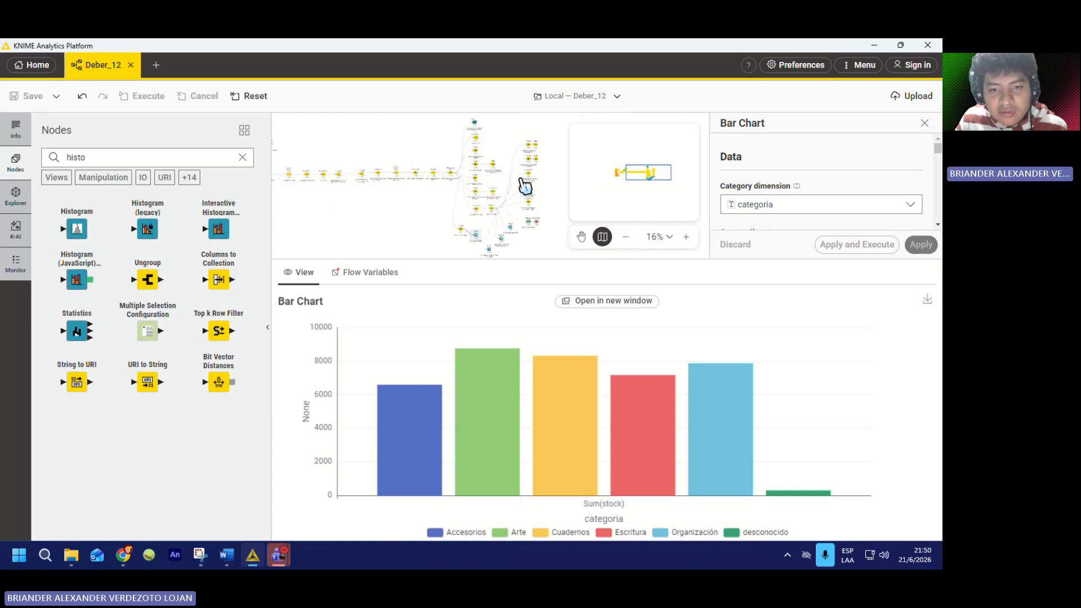
scroll(526, 181, up, 5)
scroll(526, 180, down, 6)
scroll(382, 182, up, 15)
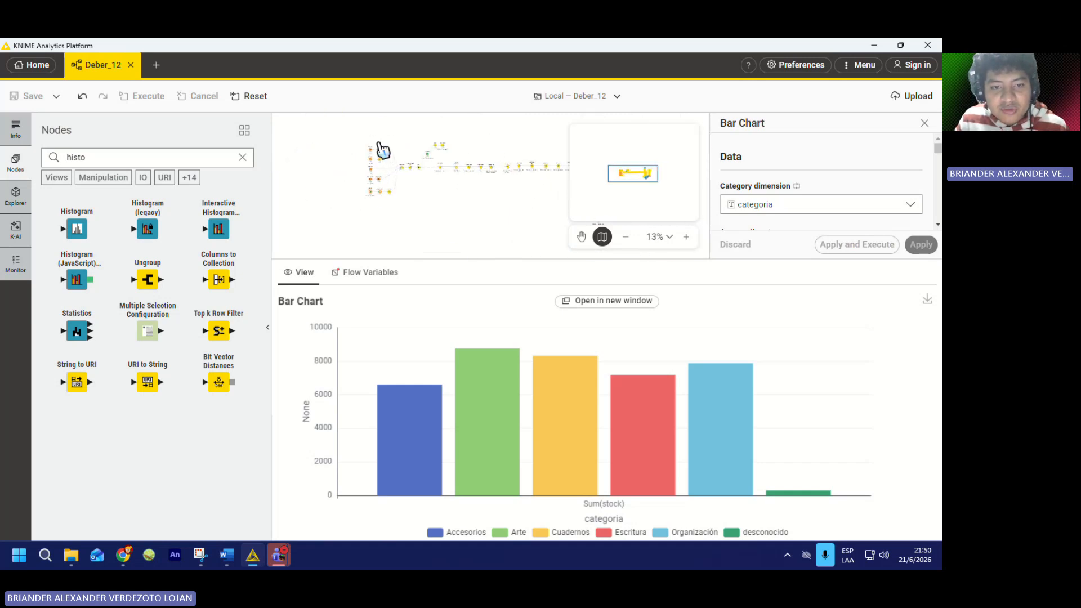
scroll(379, 169, down, 7)
scroll(388, 214, up, 10)
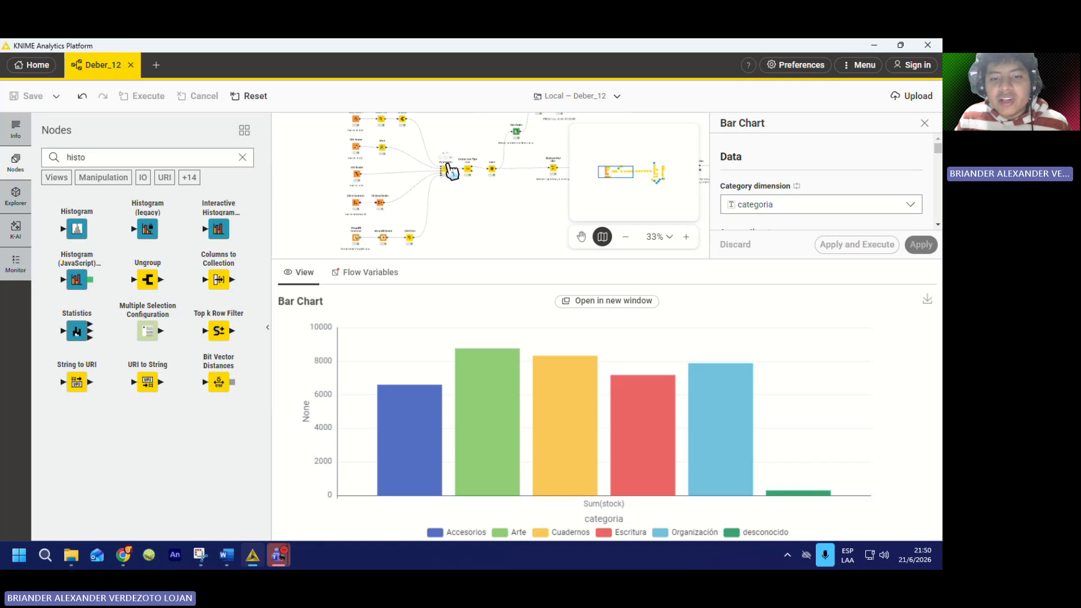
scroll(431, 200, up, 1)
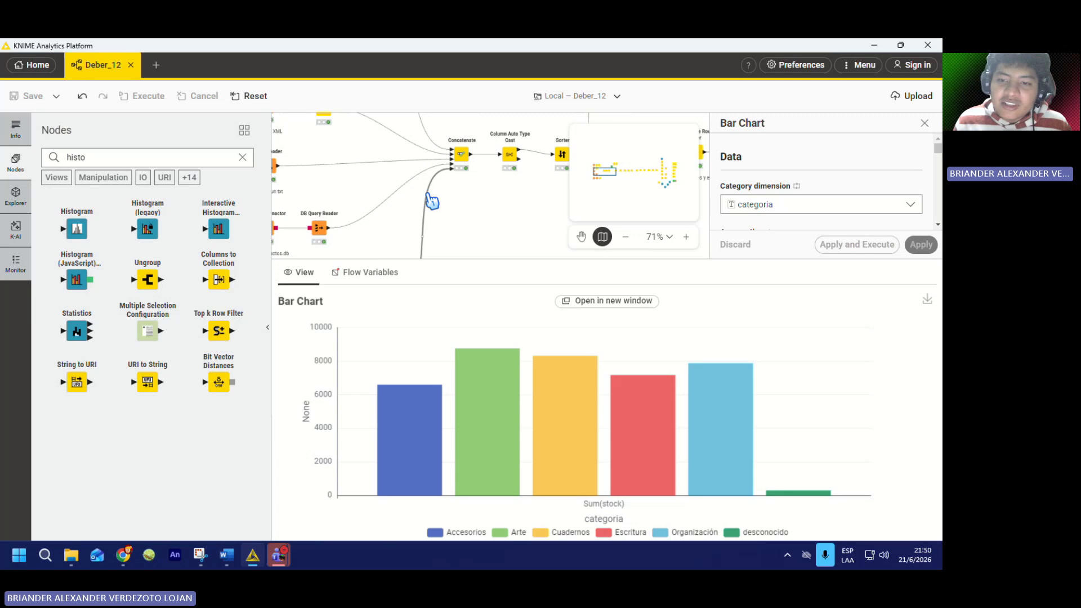
- Clear the node selection and examine the JSON, XML and CSV reader branches that feed the Concatenate node
scroll(432, 201, down, 8)
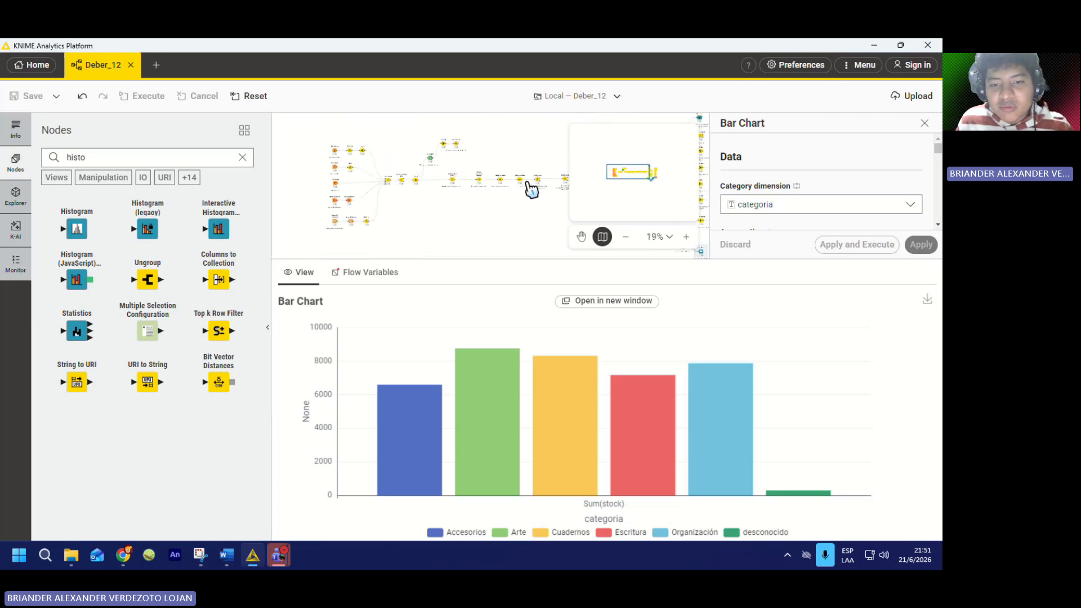
scroll(528, 183, up, 5)
scroll(528, 183, down, 5)
scroll(365, 194, up, 7)
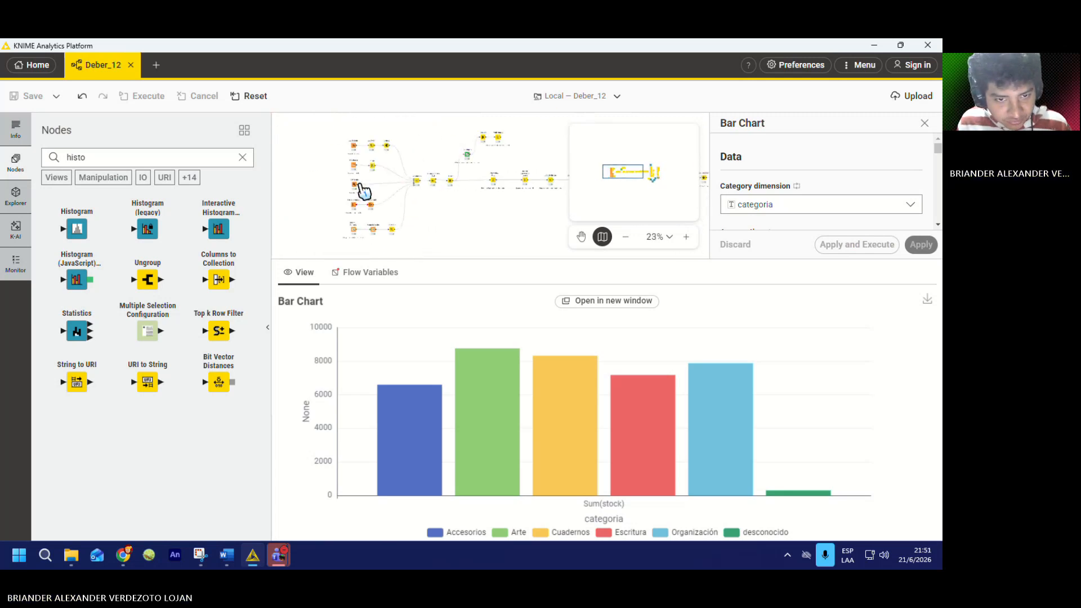
scroll(369, 203, up, 1)
click(398, 198)
scroll(318, 219, down, 3)
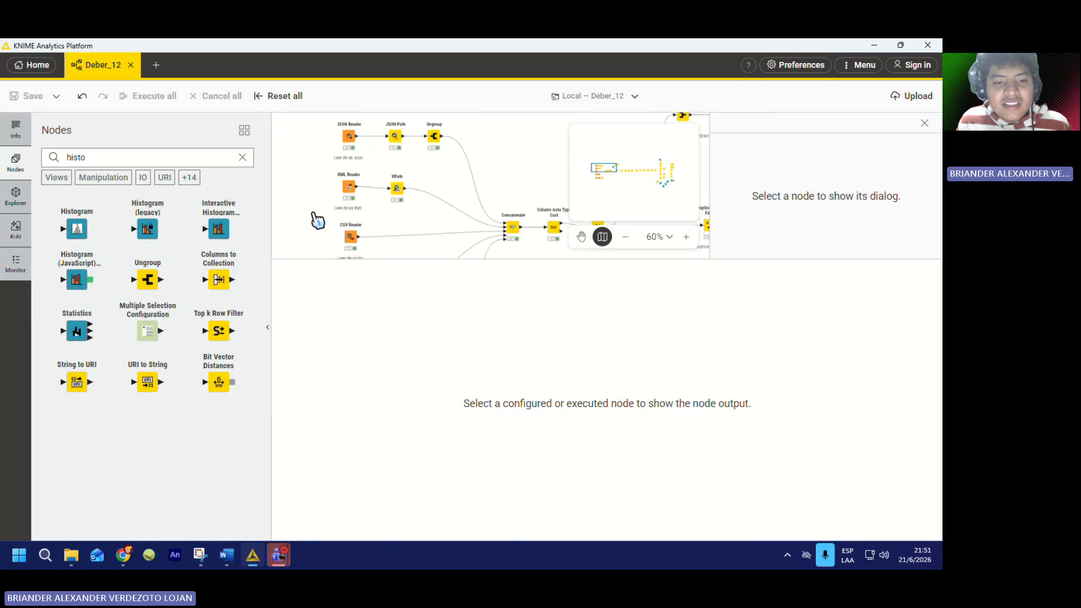
scroll(318, 220, up, 3)
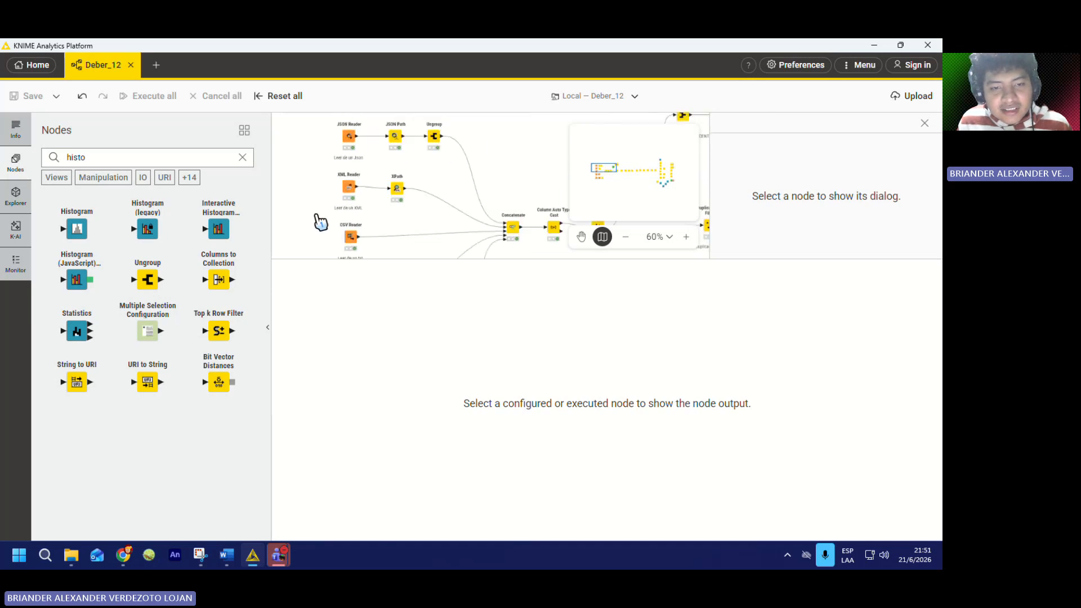
scroll(326, 225, up, 1)
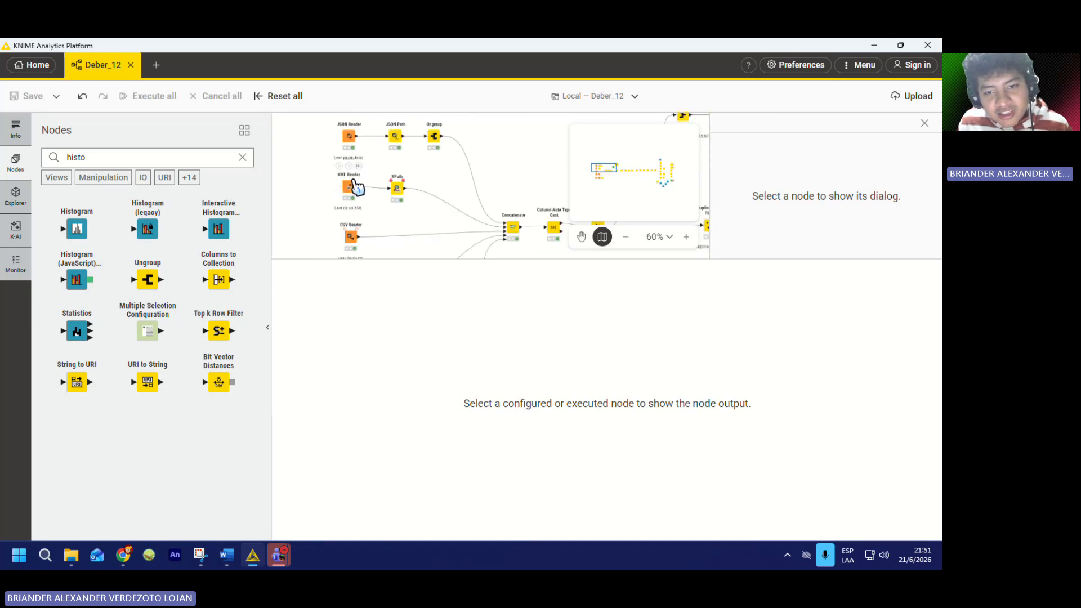
- Follow the cleaning chain from the Concatenate node through the row filters to the analysis and chart branches
scroll(353, 185, down, 10)
scroll(515, 183, up, 4)
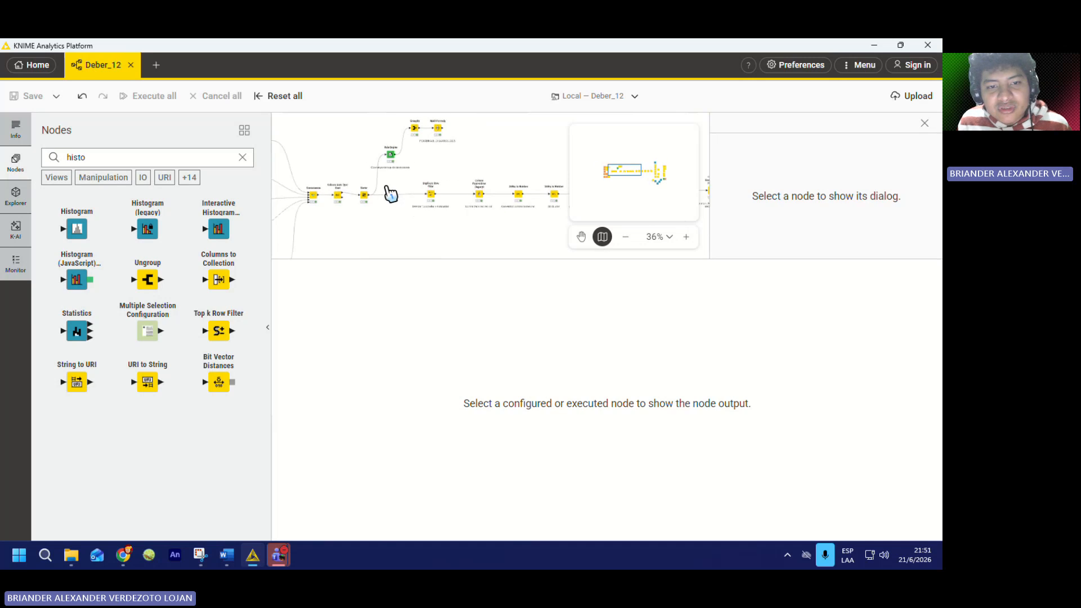
scroll(391, 194, down, 6)
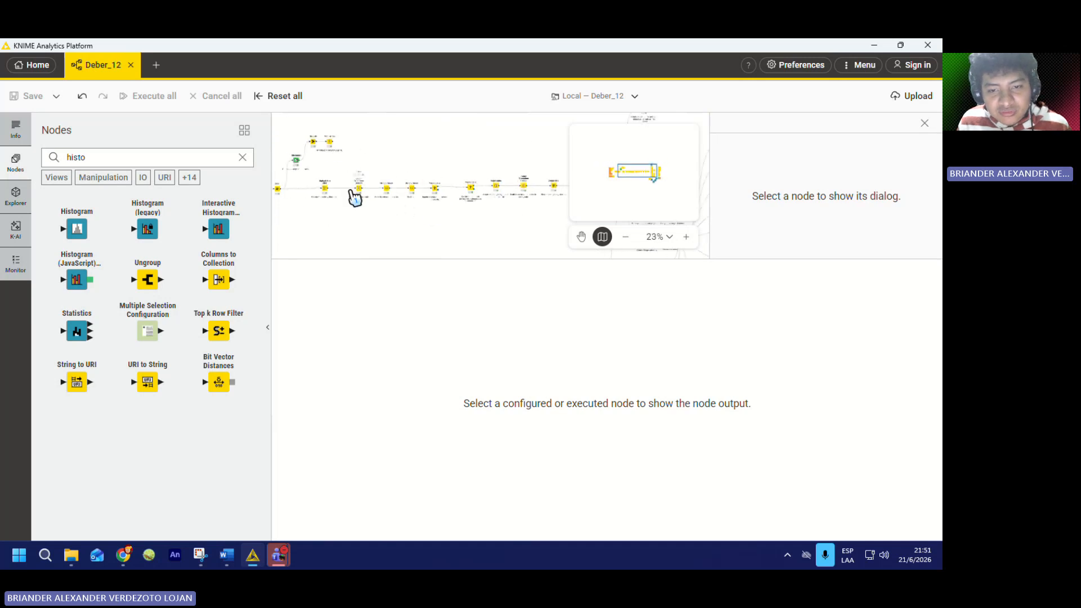
scroll(354, 194, down, 4)
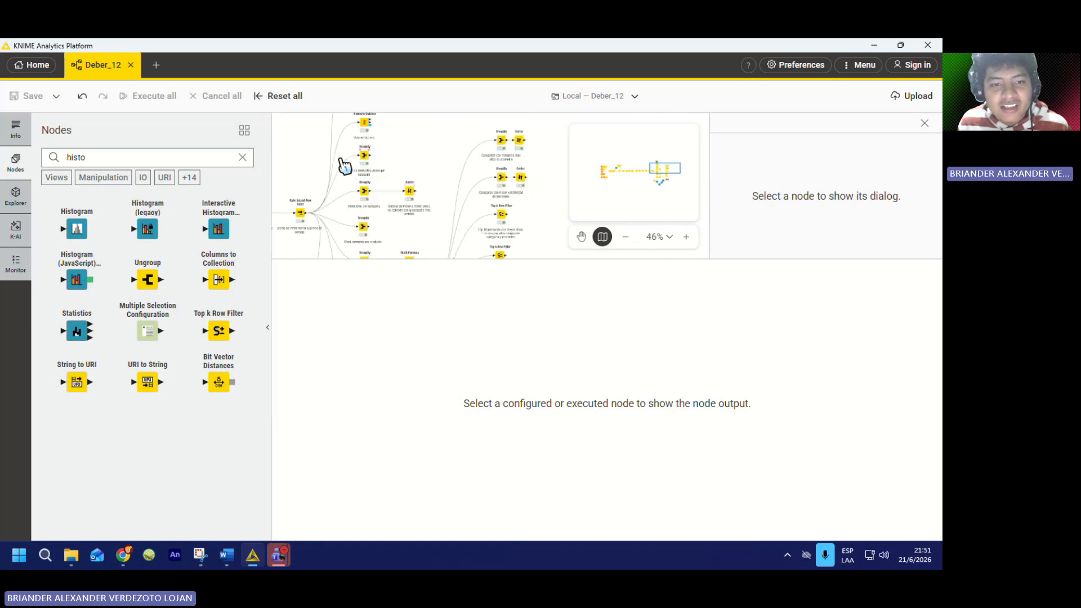
scroll(466, 179, down, 3)
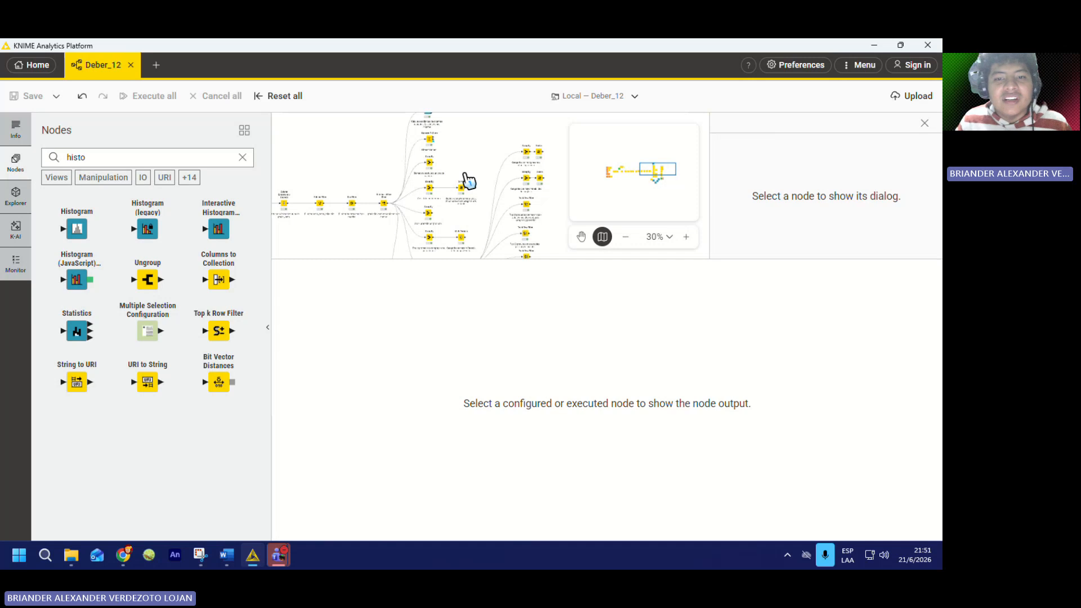
scroll(467, 180, down, 3)
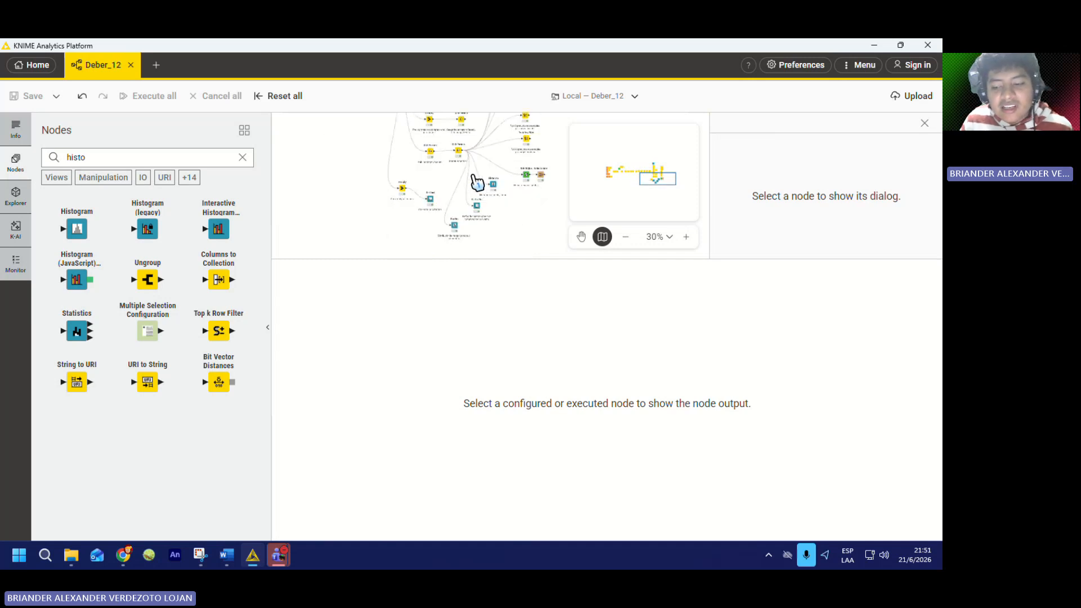
- Examine the branches after the Rule-based Row Filter, from the Statistics and Numeric Outliers nodes to the category GroupBy nodes
scroll(477, 182, up, 2)
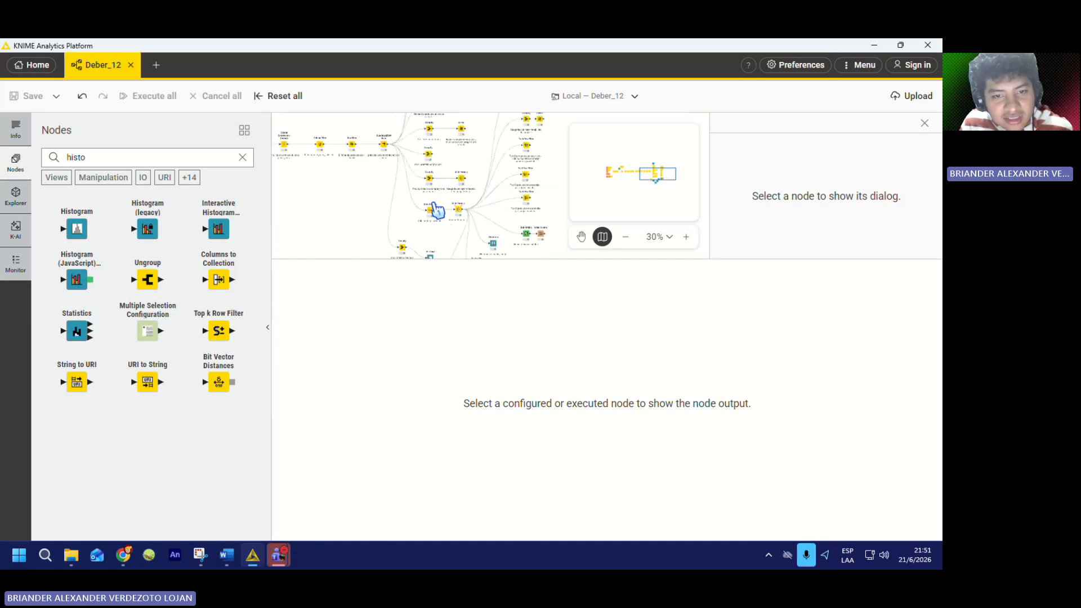
scroll(389, 227, up, 6)
scroll(393, 229, down, 11)
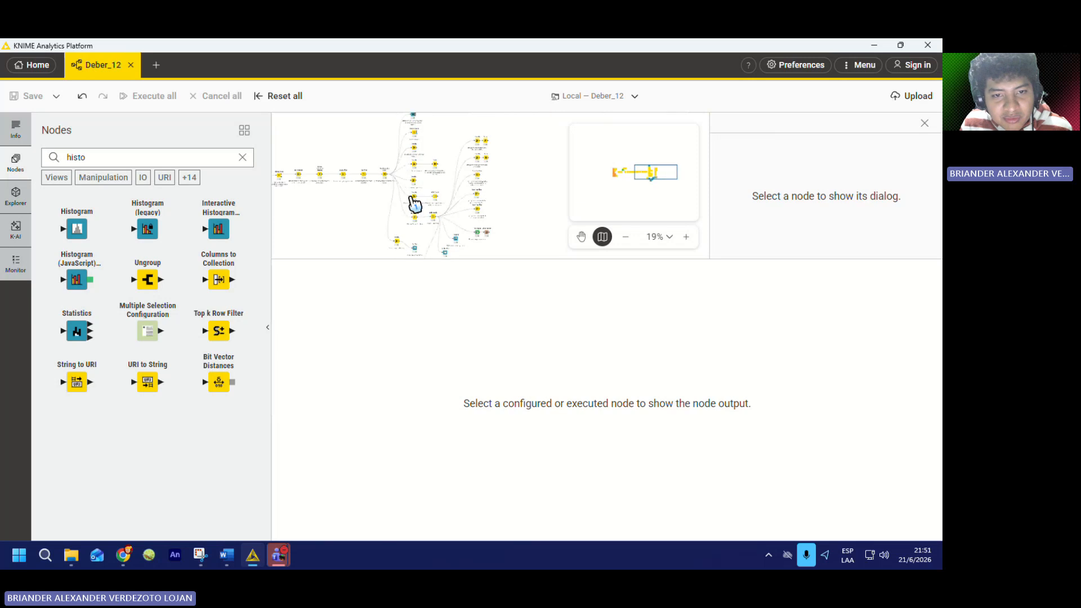
scroll(461, 142, up, 5)
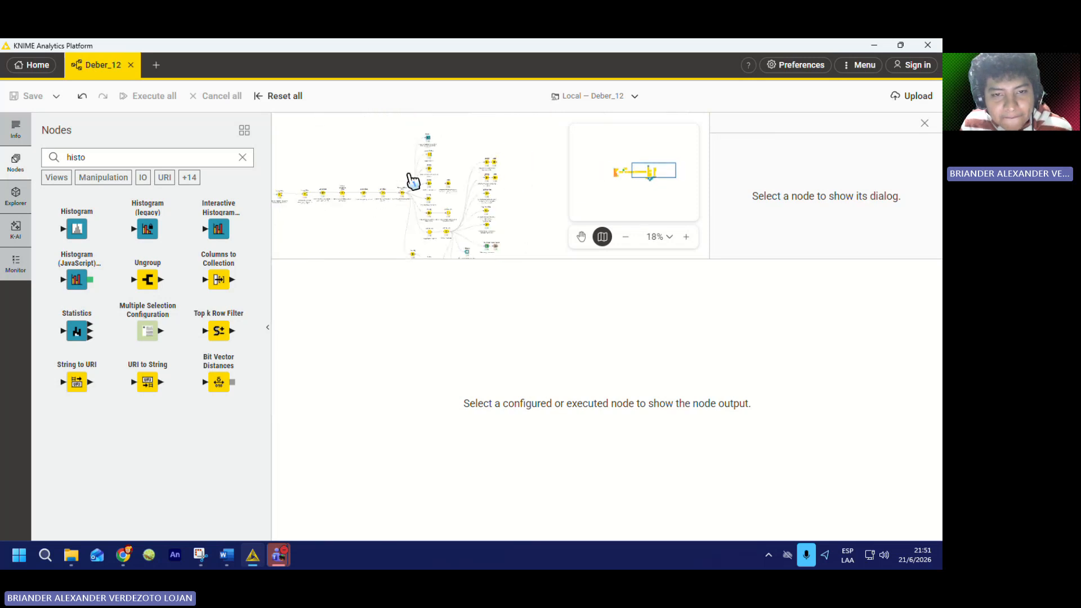
scroll(441, 145, up, 10)
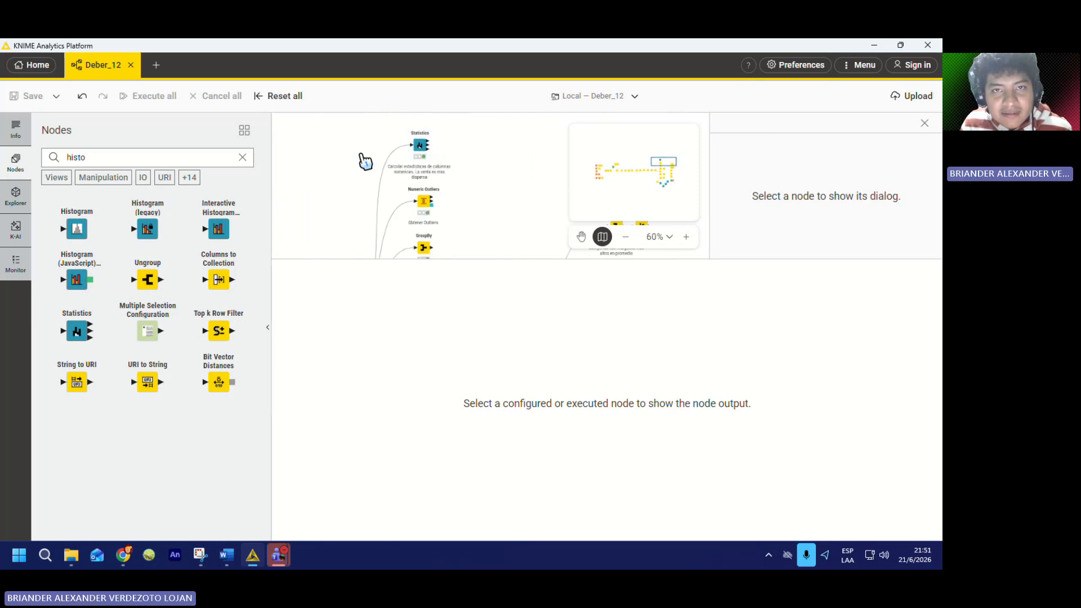
scroll(365, 162, down, 6)
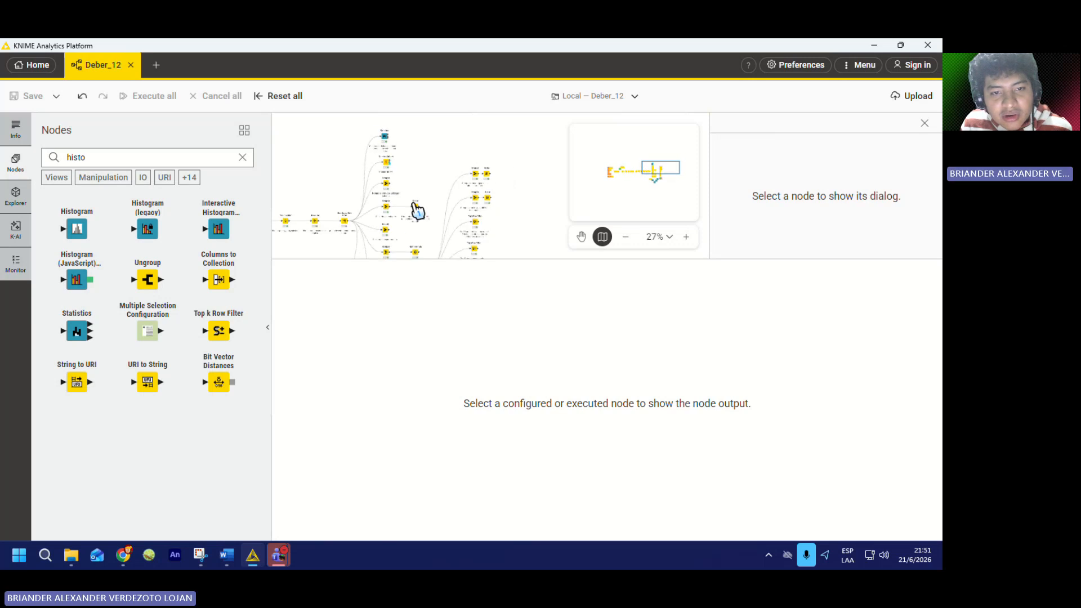
scroll(417, 212, up, 7)
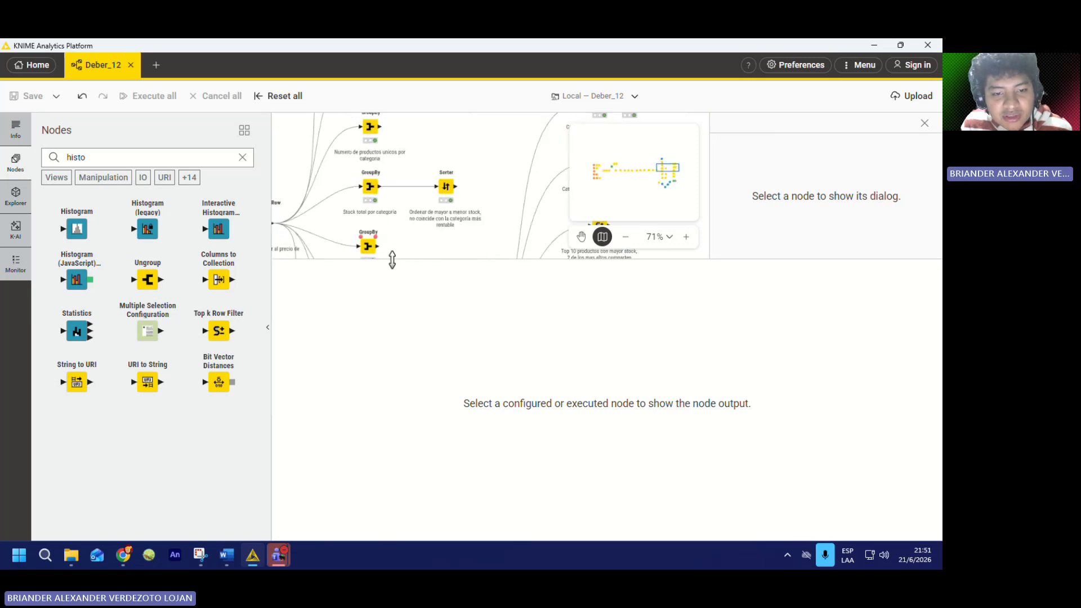
- Read the GroupBy annotations for unique products, total stock and average stock, together with the Sorter and Numeric Outliers descriptions
scroll(433, 214, down, 4)
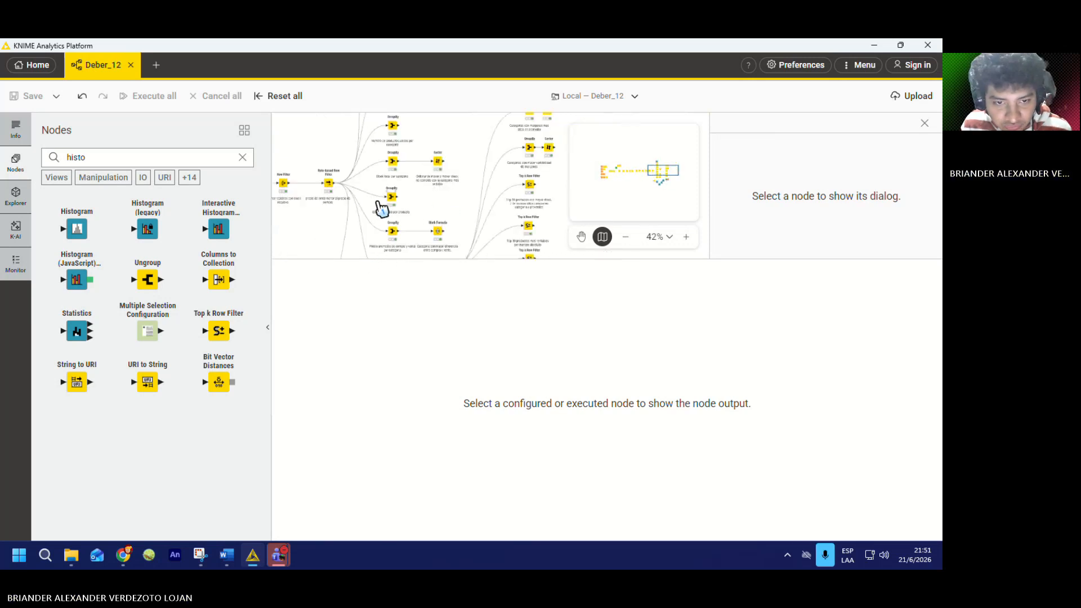
scroll(388, 210, up, 2)
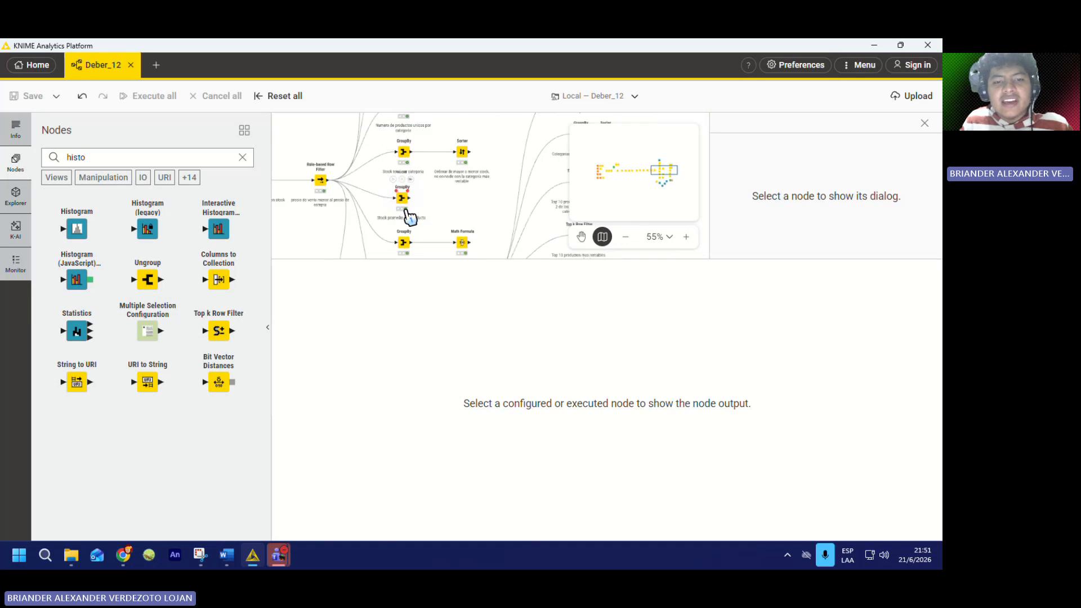
scroll(410, 216, up, 3)
scroll(473, 206, down, 4)
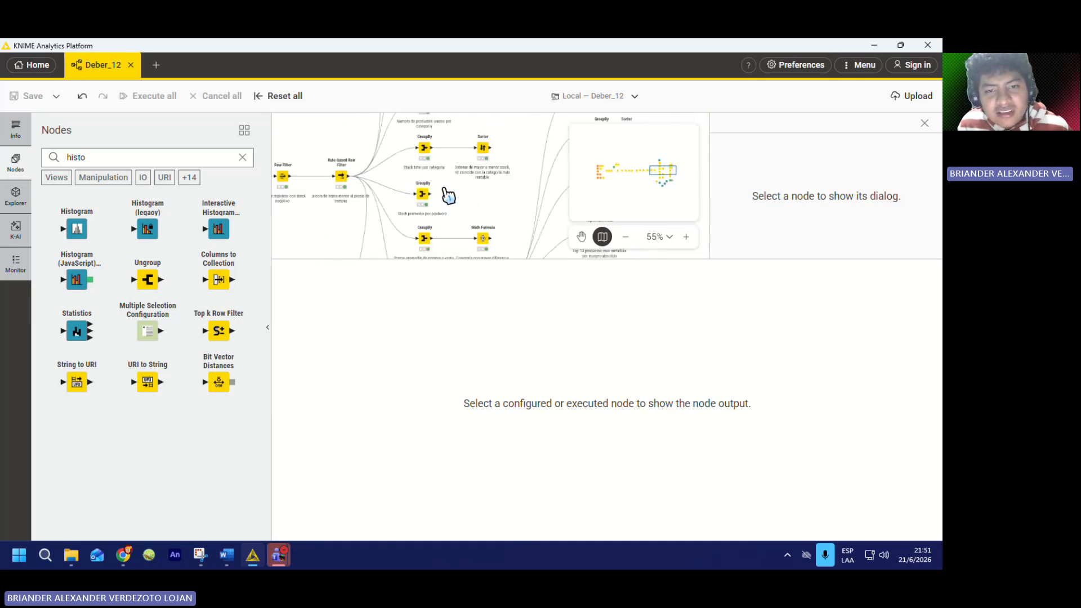
scroll(460, 197, up, 2)
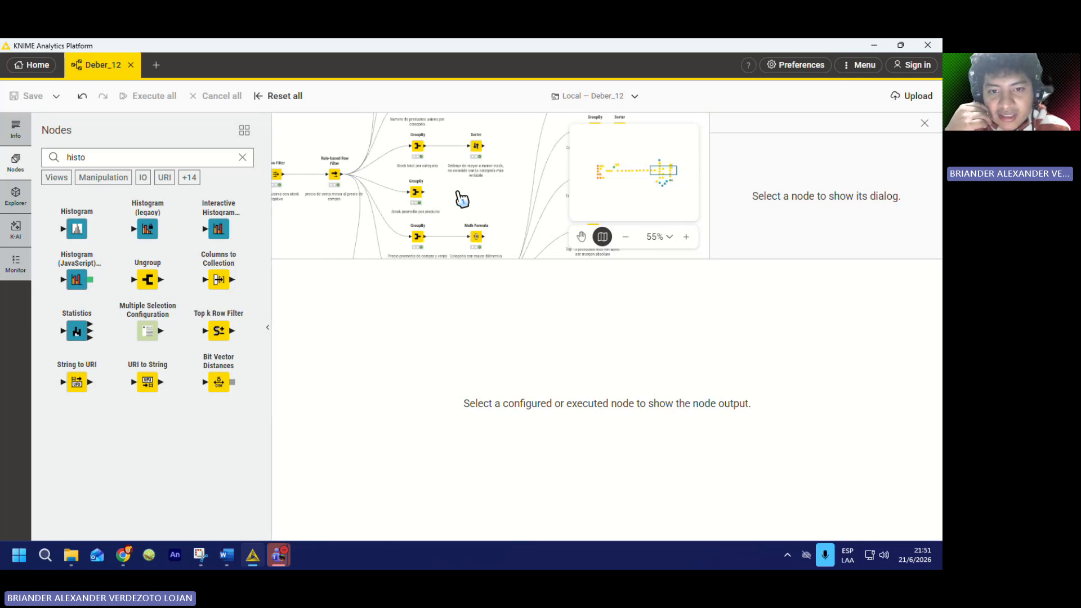
scroll(462, 198, up, 5)
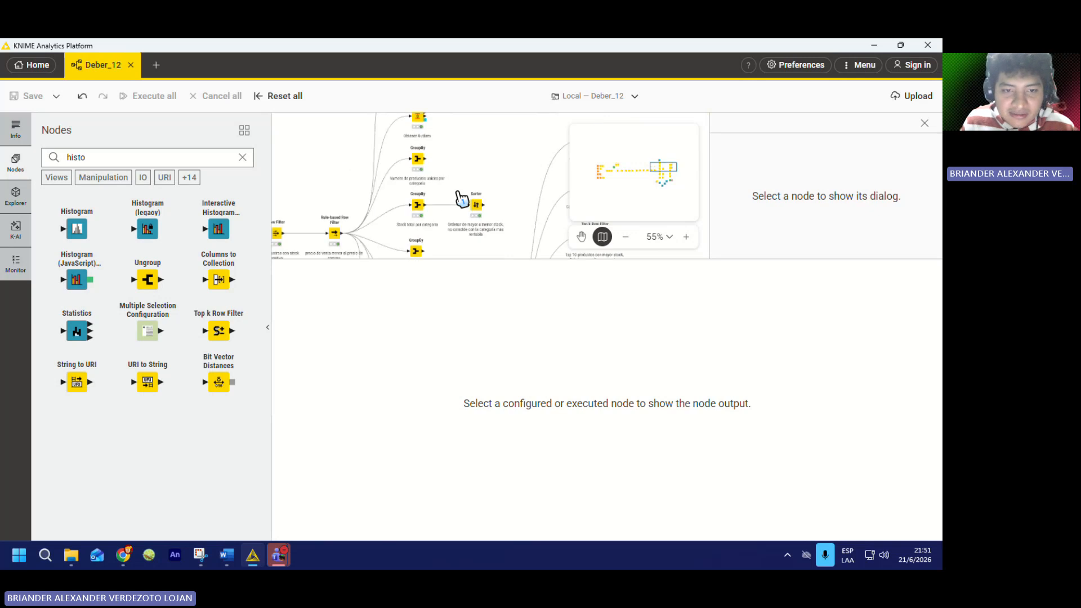
scroll(461, 199, down, 2)
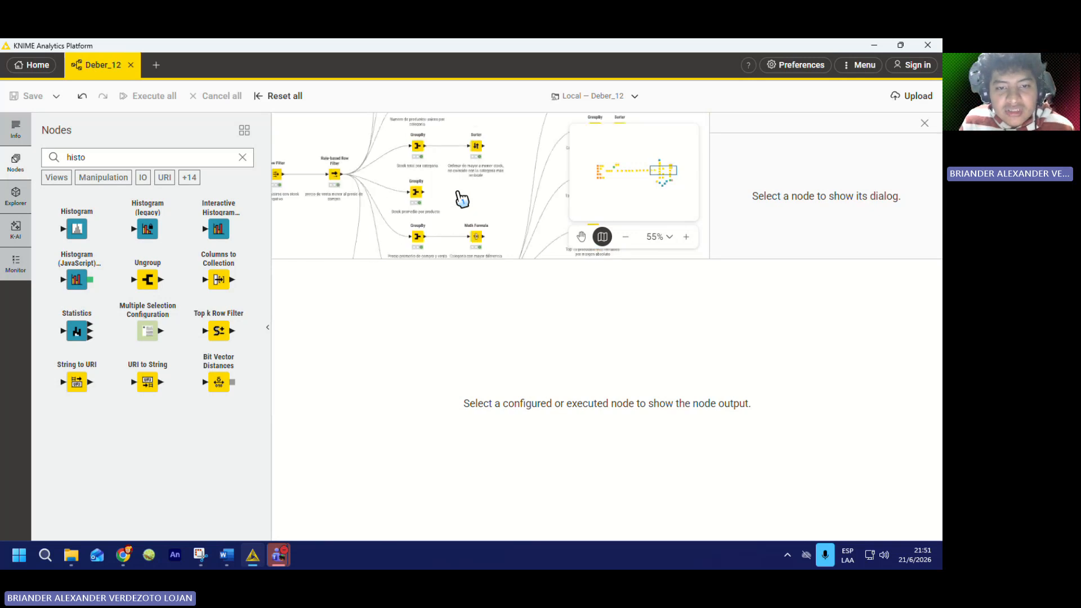
scroll(462, 200, up, 2)
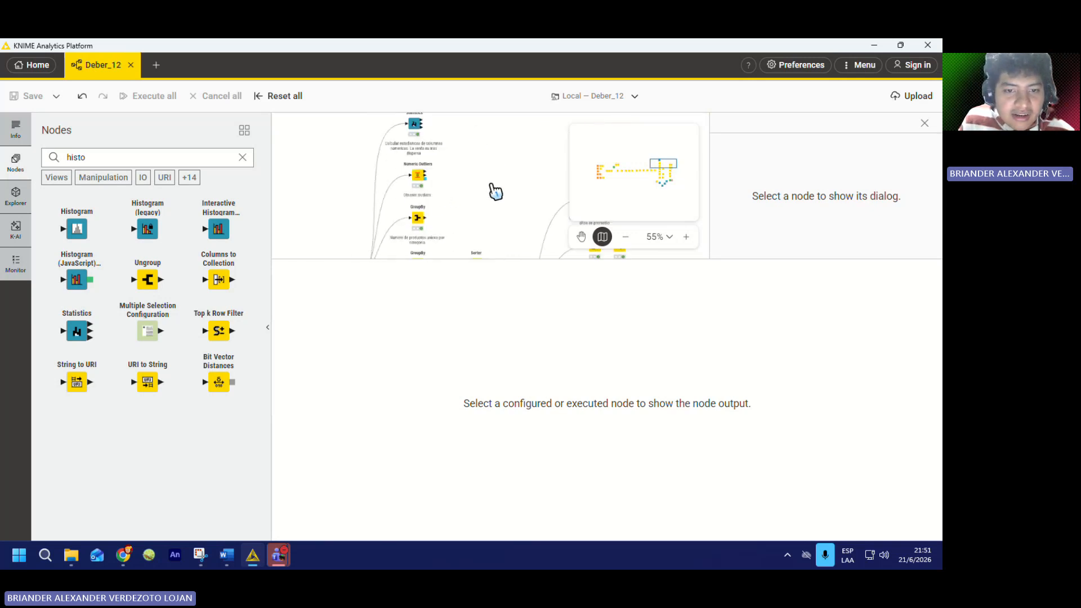
scroll(437, 199, down, 4)
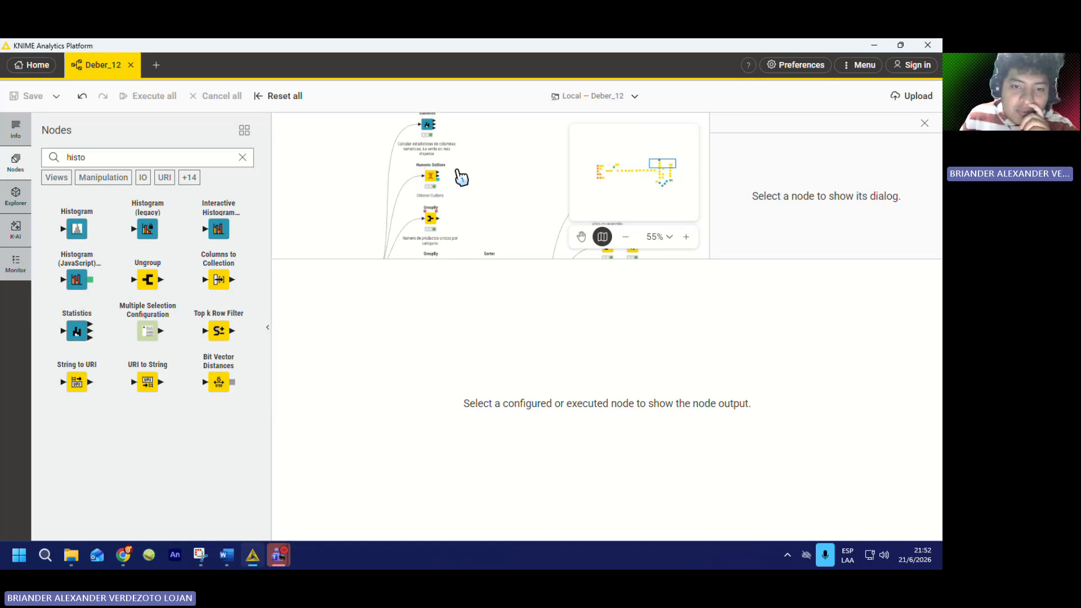
scroll(505, 193, down, 2)
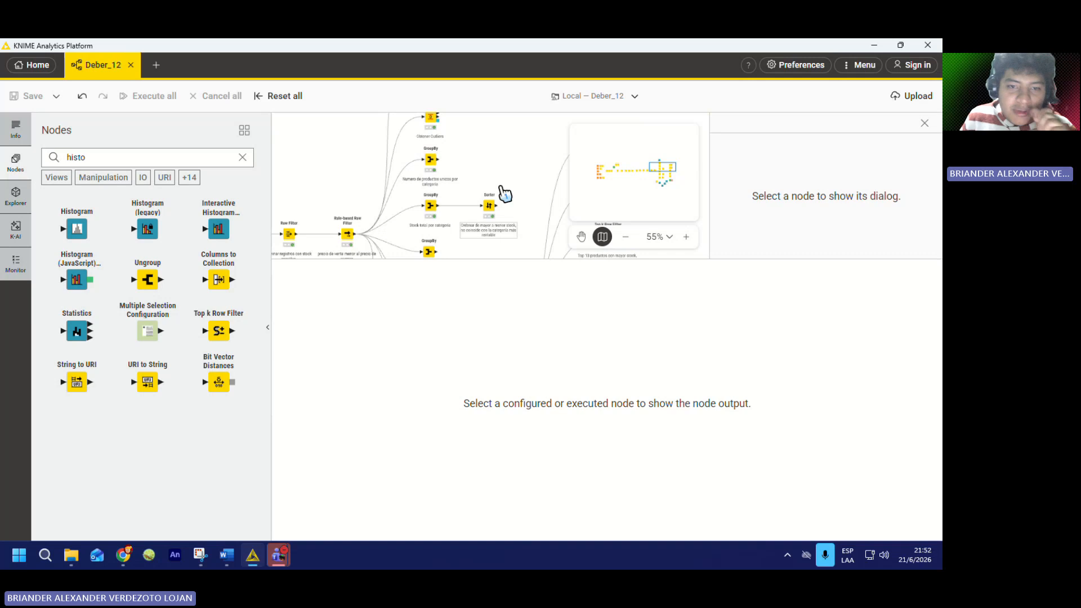
scroll(501, 187, up, 1)
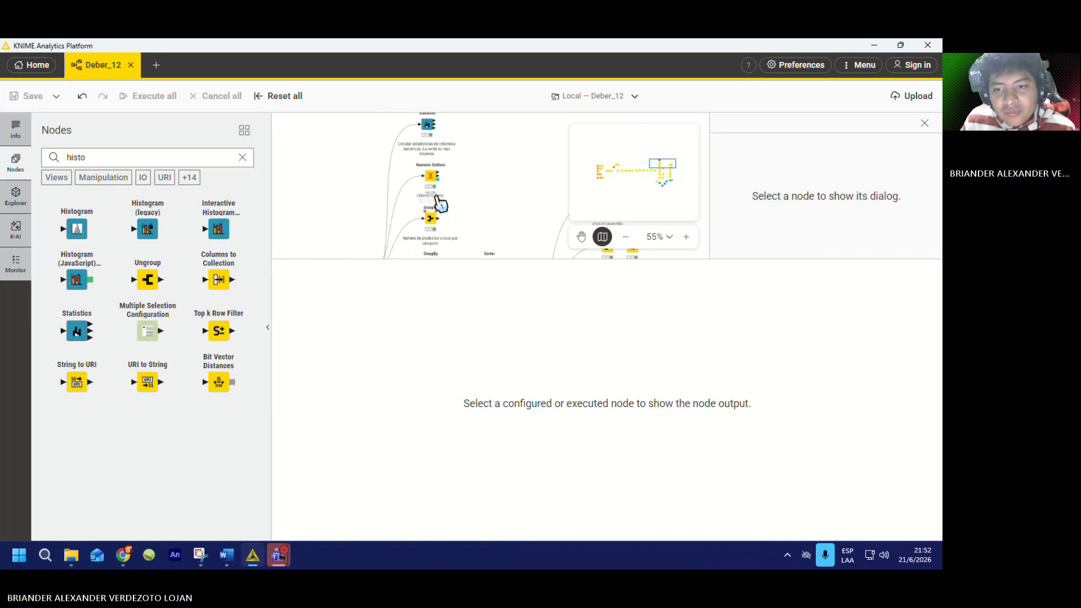
- Review the Statistics, Numeric Outliers, GroupBy and Math Formula branches that follow the Rule-based Row Filter
scroll(497, 185, down, 1)
scroll(501, 192, up, 3)
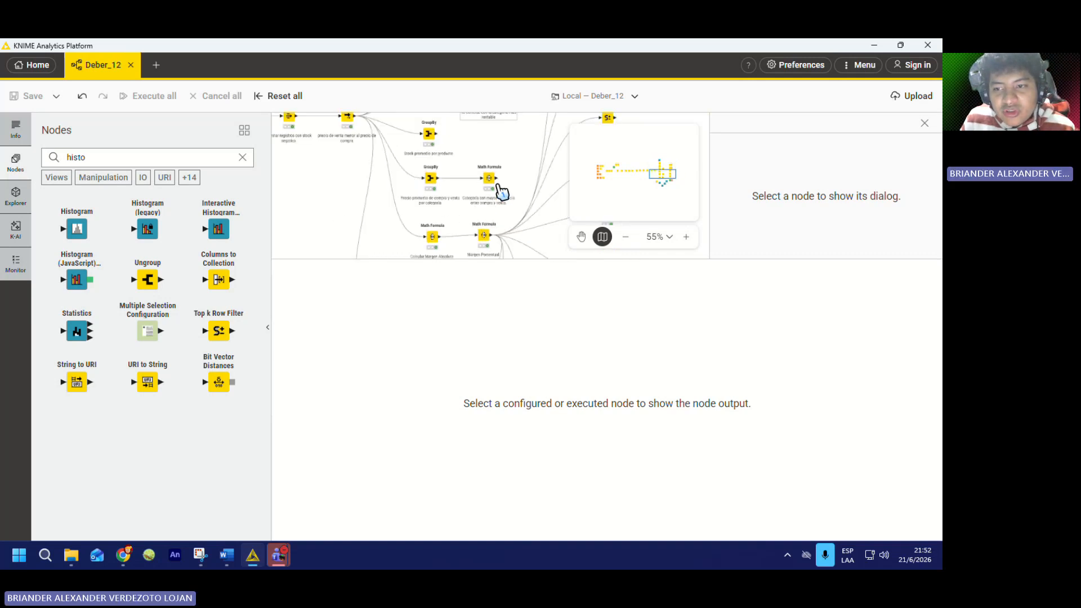
scroll(502, 197, down, 2)
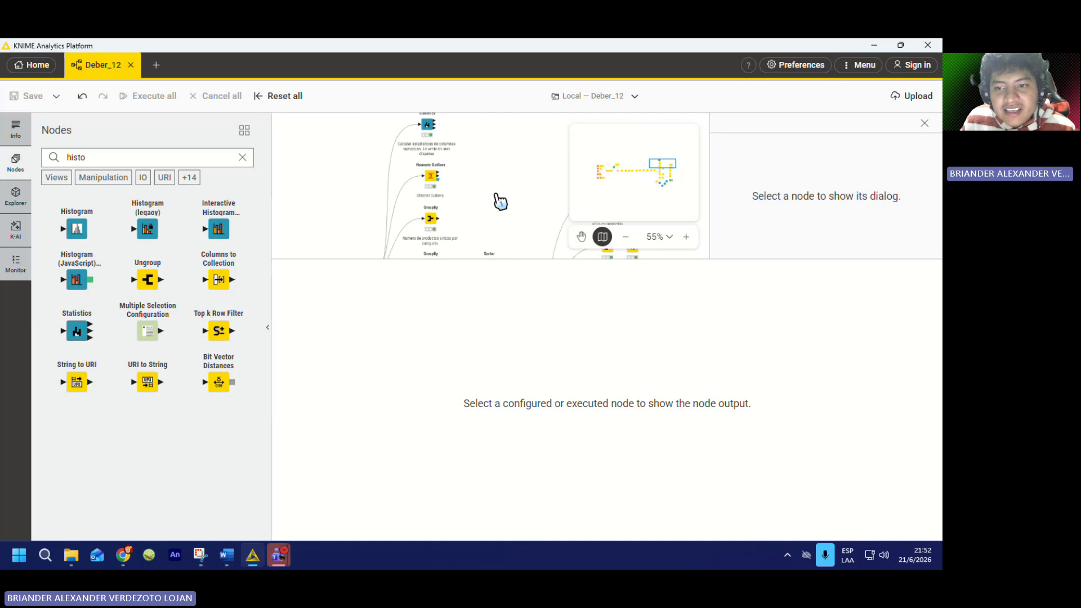
scroll(500, 203, down, 1)
scroll(490, 219, up, 1)
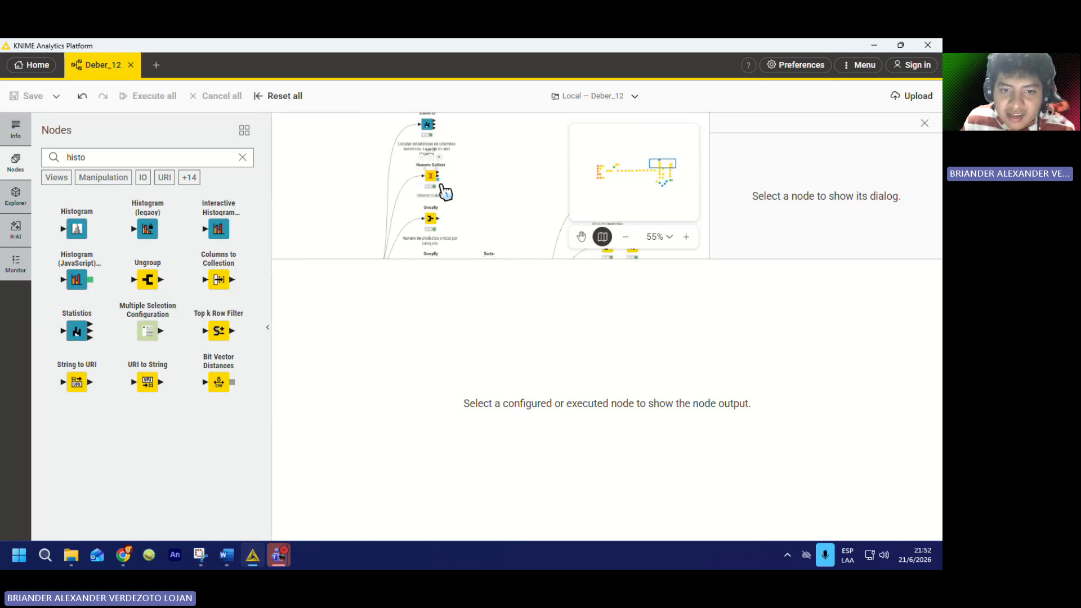
scroll(508, 188, down, 5)
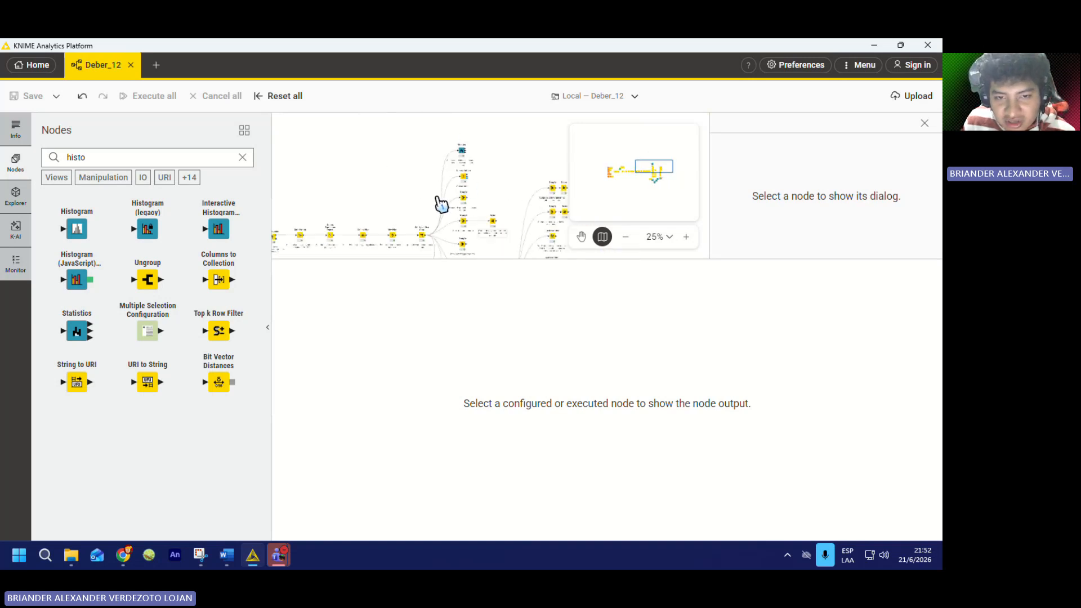
scroll(410, 172, up, 2)
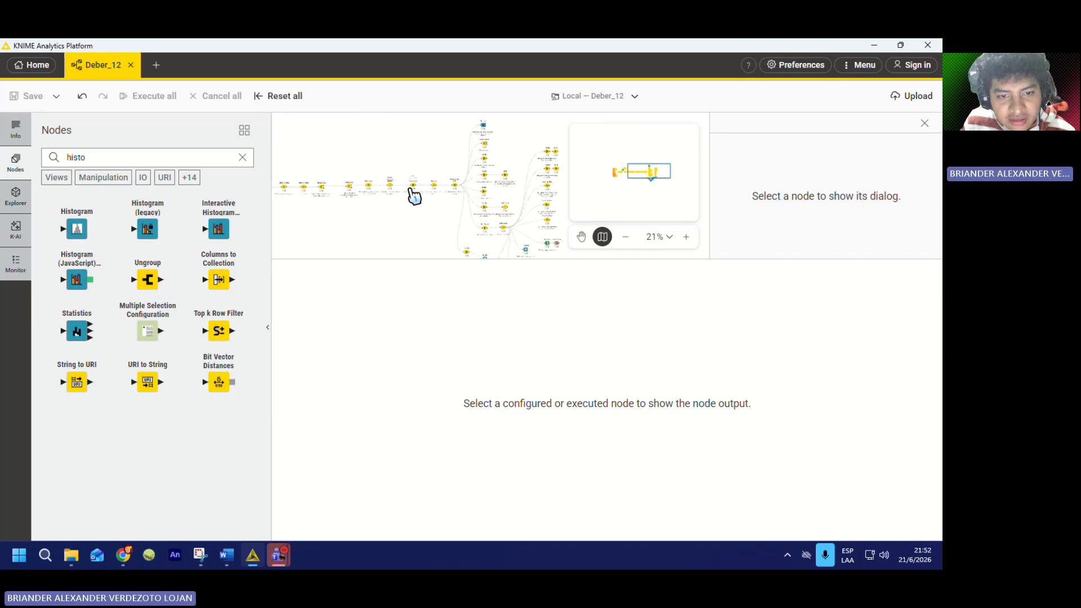
- Enlarge the workflow canvas area and trace the cleaning chain back through the Missing Value nodes to the Concatenate node
drag(384, 260, 383, 338)
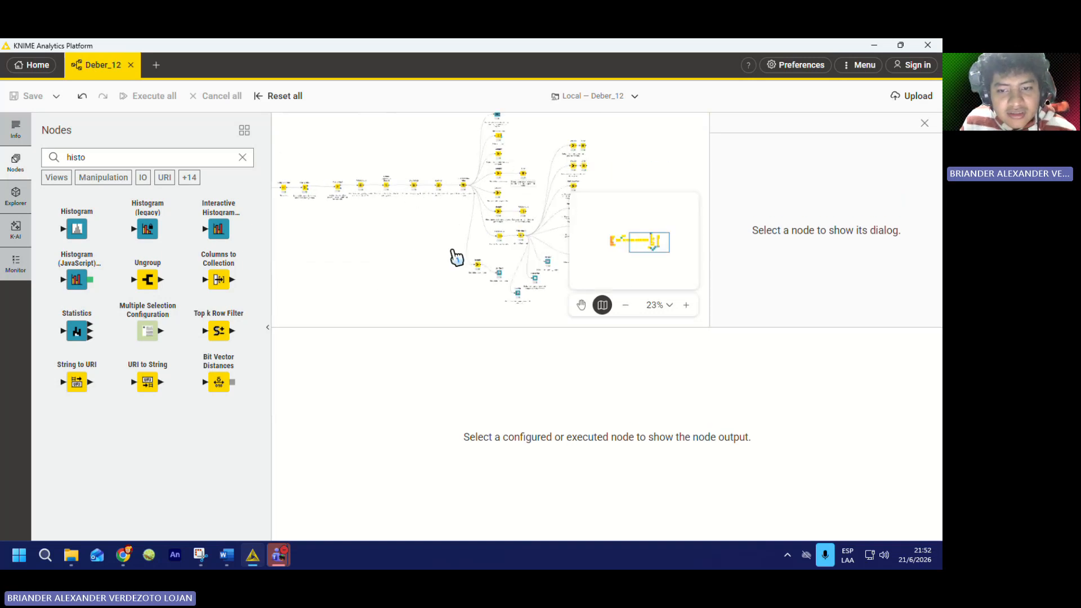
scroll(326, 192, up, 6)
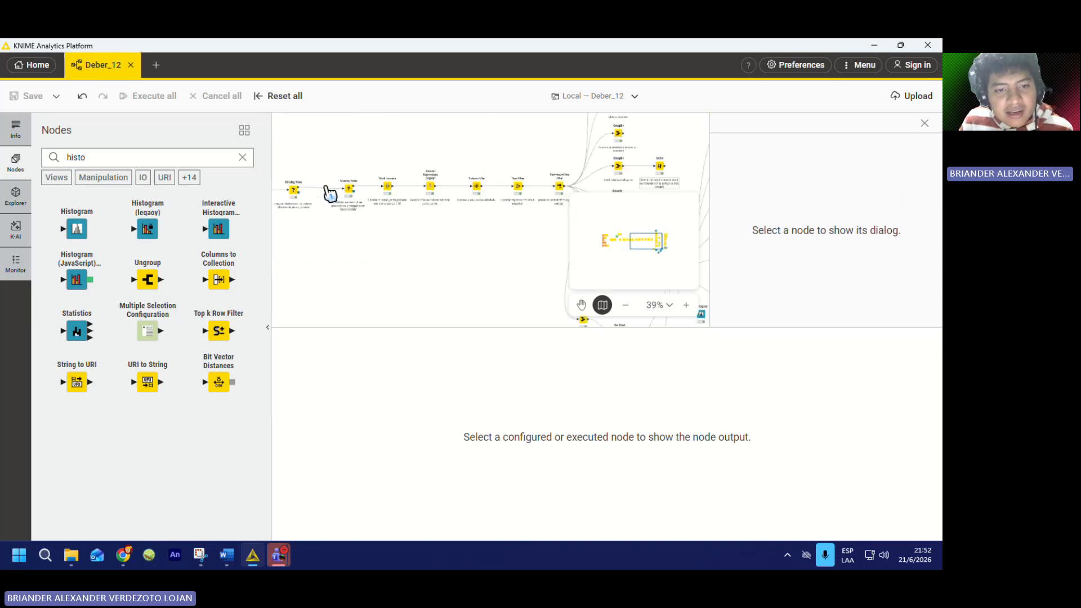
scroll(382, 246, down, 1)
scroll(382, 246, down, 8)
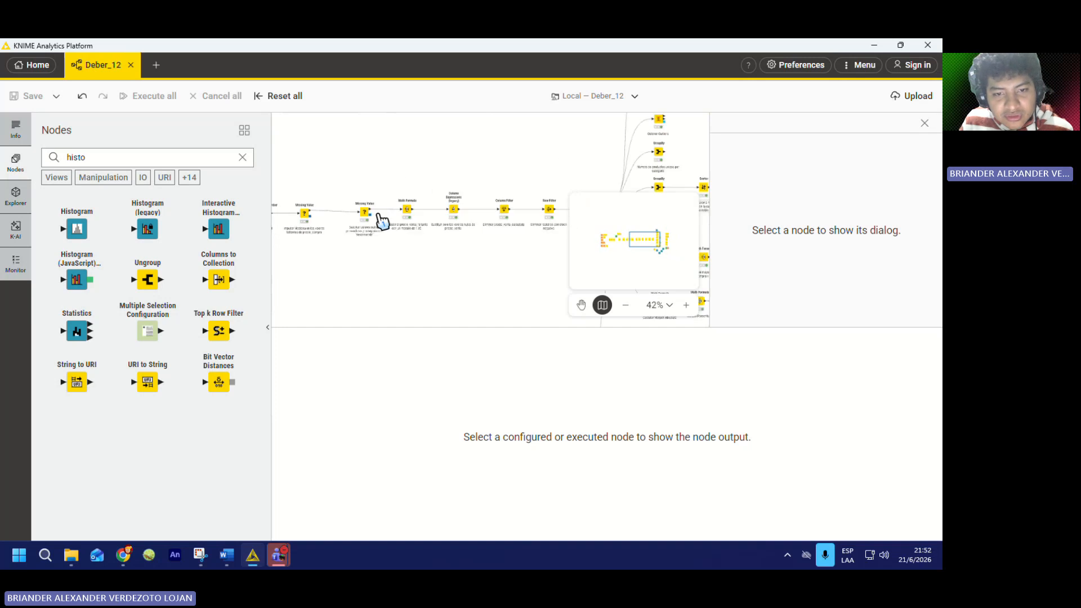
scroll(336, 232, up, 4)
scroll(323, 227, up, 6)
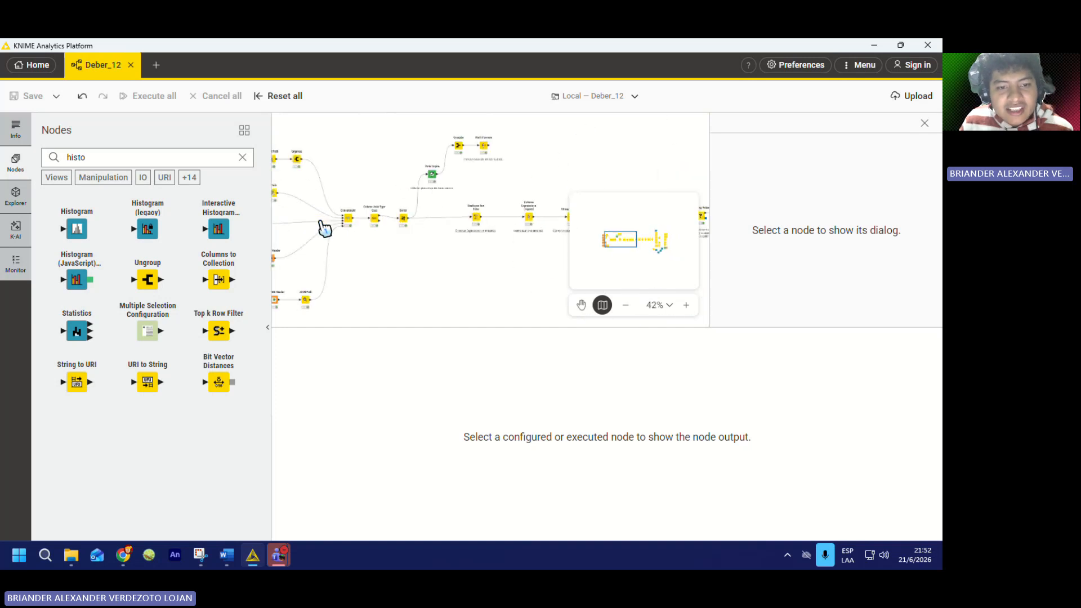
scroll(362, 259, down, 4)
scroll(360, 260, up, 1)
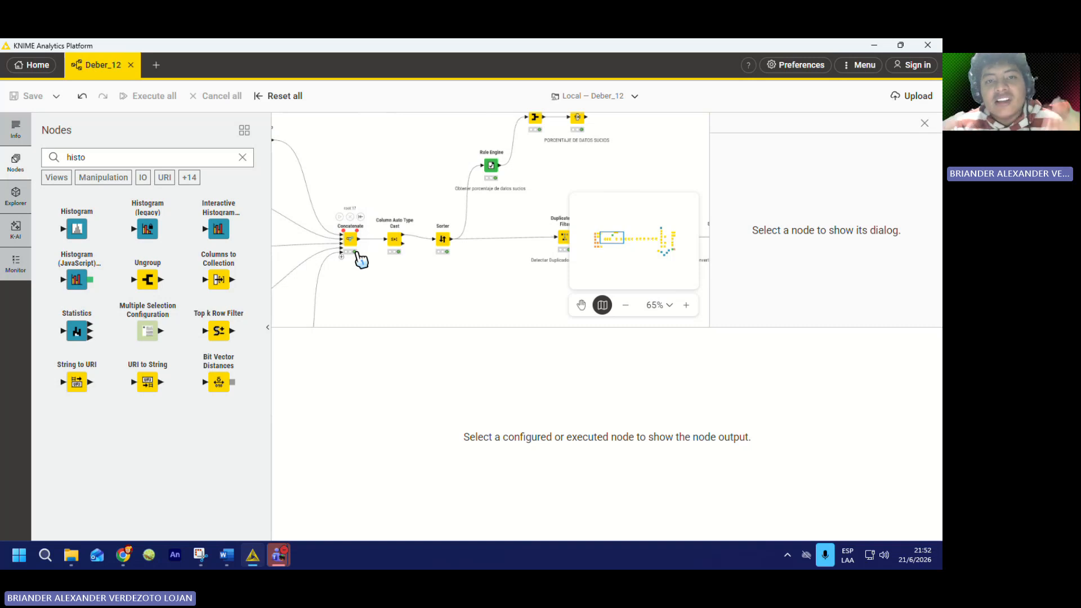
- Examine the five source reader branches feeding the Concatenate node and the Rule Engine branch for the dirty-data percentage
scroll(361, 260, down, 5)
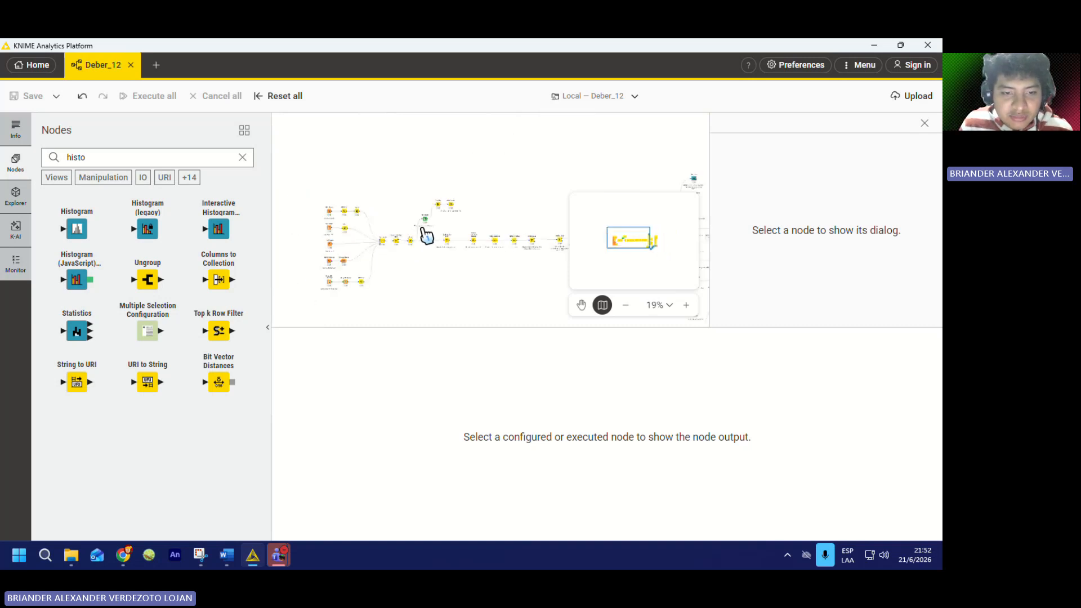
scroll(314, 234, up, 2)
scroll(307, 180, up, 2)
drag(306, 151, 428, 313)
scroll(448, 276, down, 2)
scroll(476, 227, up, 2)
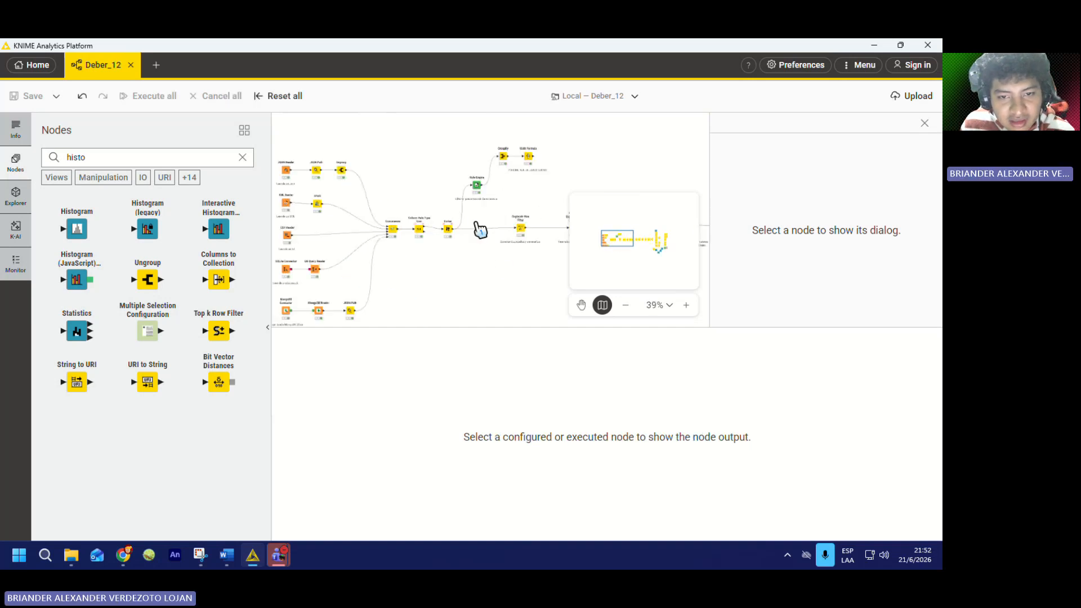
scroll(470, 268, up, 2)
scroll(465, 261, down, 3)
scroll(355, 251, up, 2)
scroll(357, 257, down, 3)
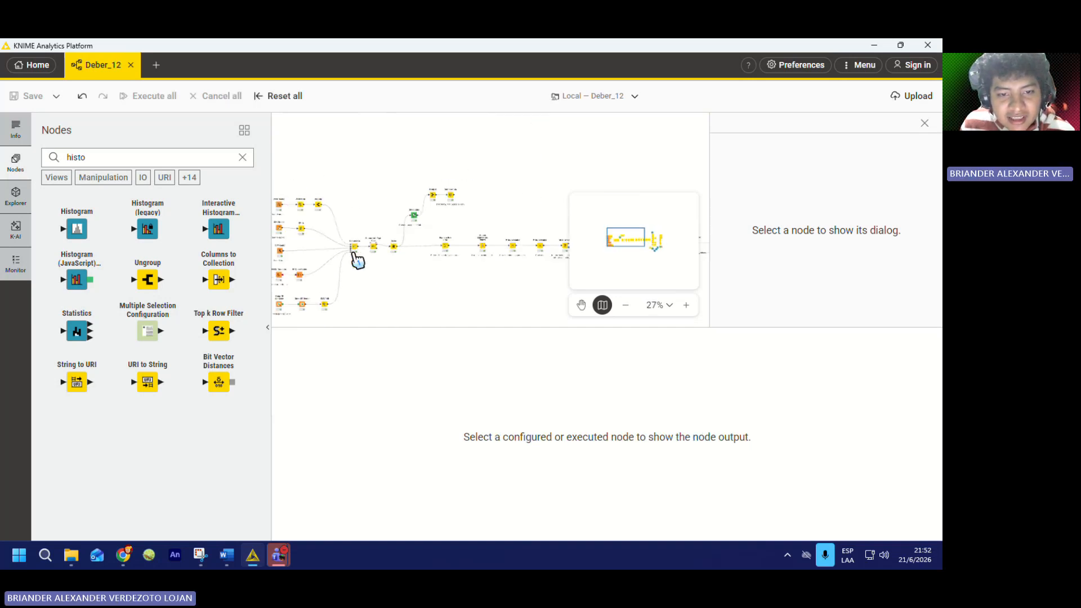
scroll(371, 201, up, 1)
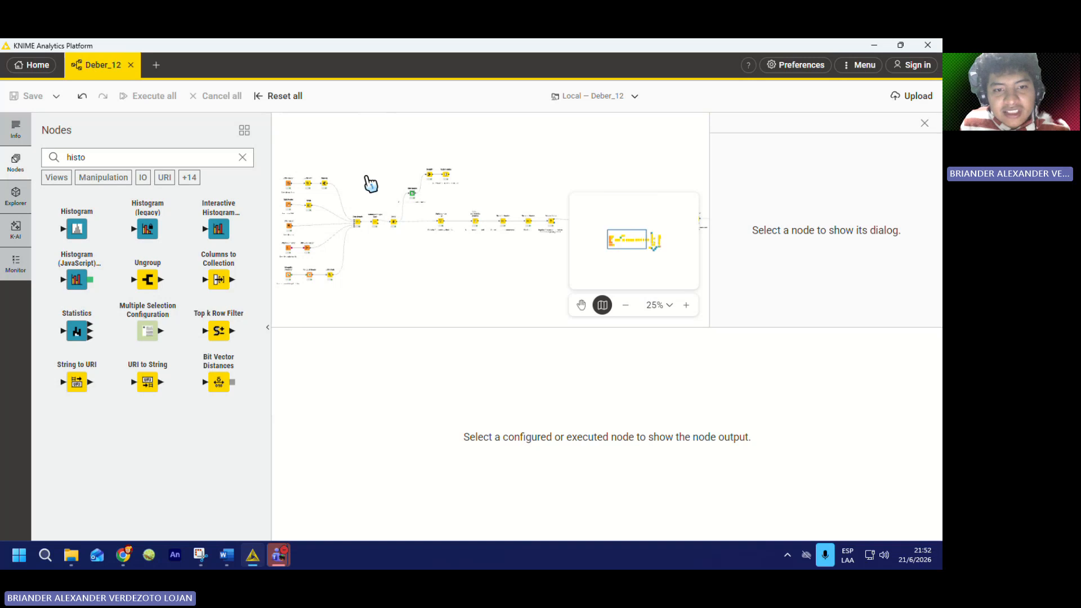
- Follow the main chain from the Concatenate node to the Rule-based Row Filter and its GroupBy, Math Formula and Top k branches
scroll(342, 228, down, 2)
scroll(476, 225, up, 2)
scroll(317, 226, down, 2)
scroll(493, 225, up, 2)
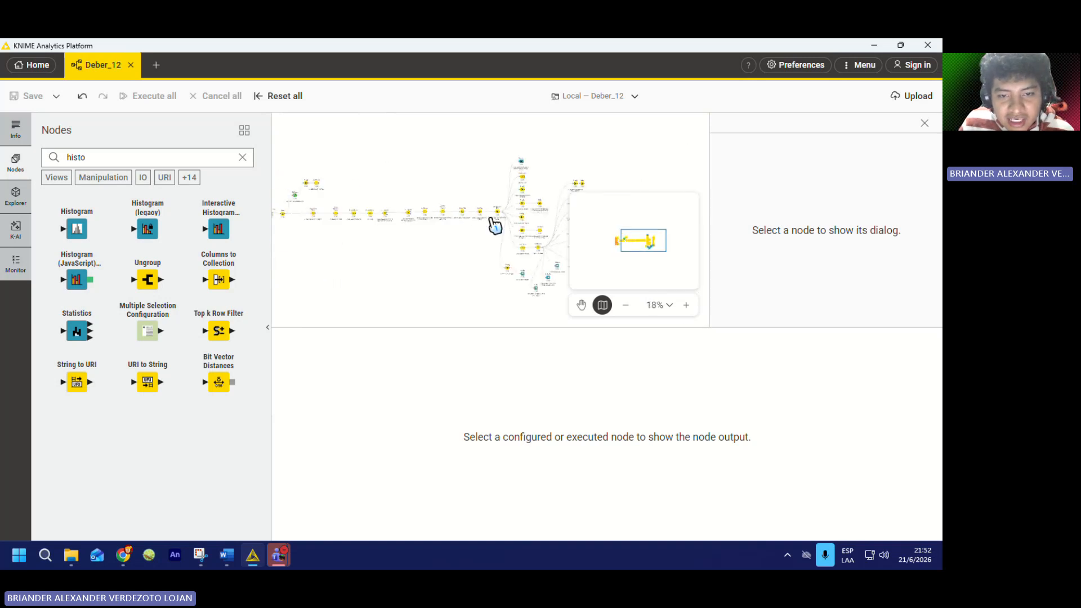
scroll(507, 220, up, 3)
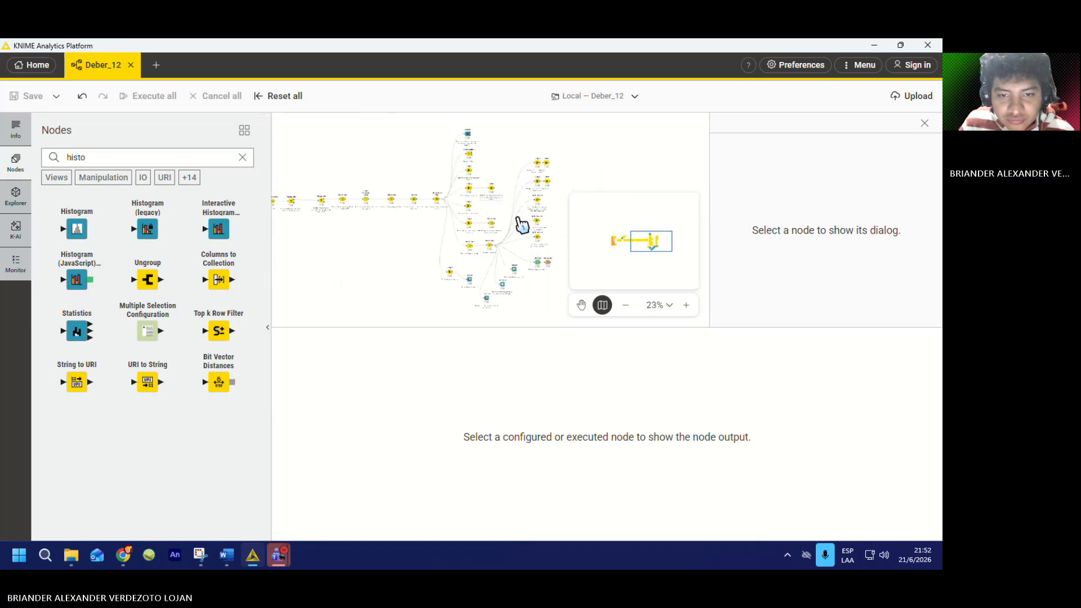
scroll(470, 219, down, 2)
scroll(460, 228, up, 2)
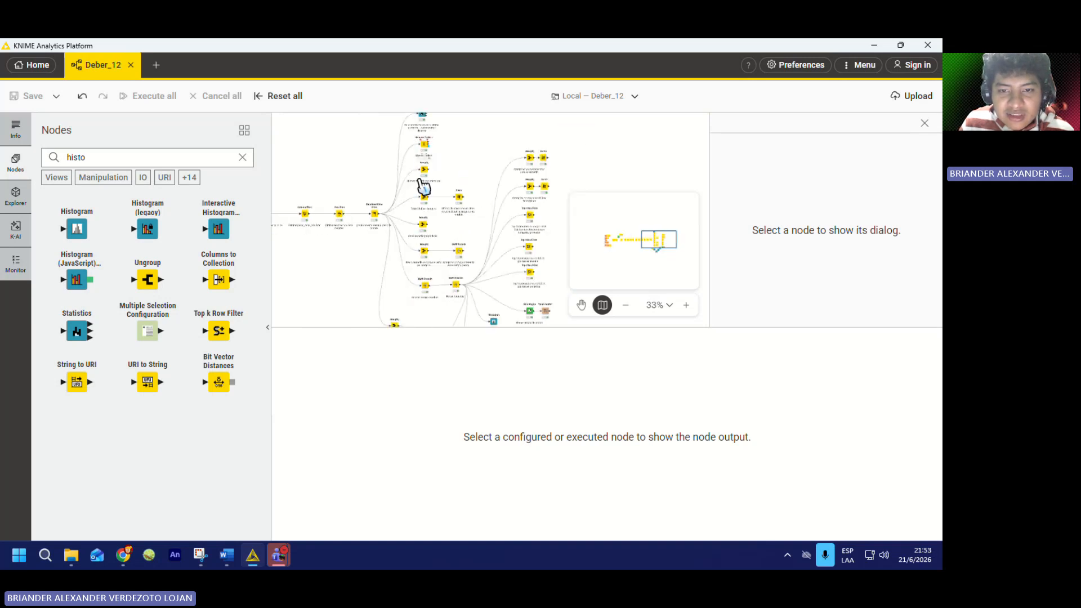
scroll(424, 186, down, 3)
scroll(414, 206, up, 2)
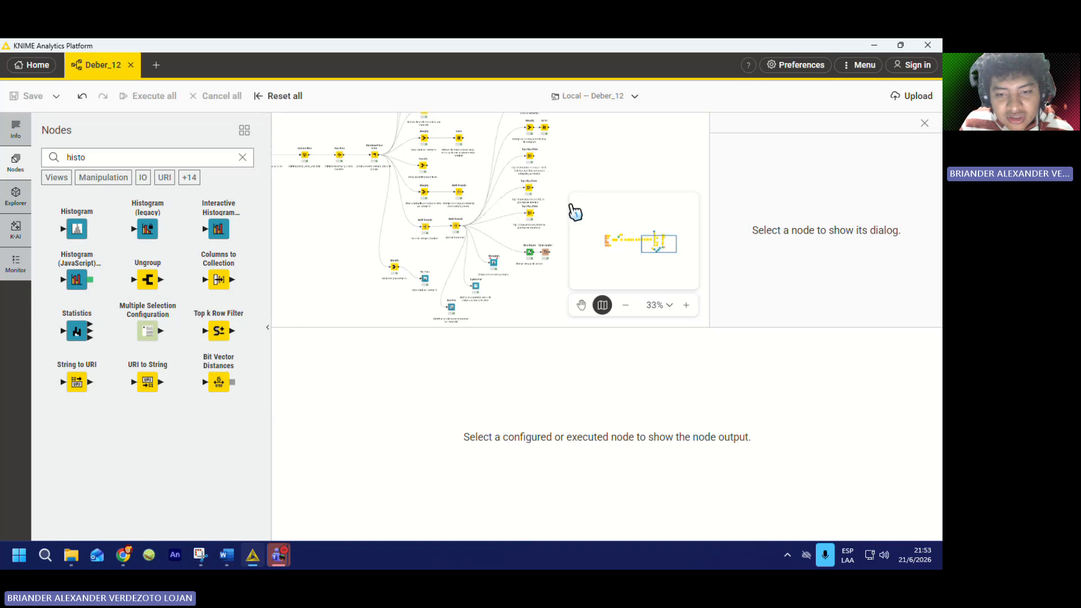
- Examine the chart branches at the end of the workflow and the annotations of the Row Filter and Rule-based Row Filter
scroll(487, 281, down, 2)
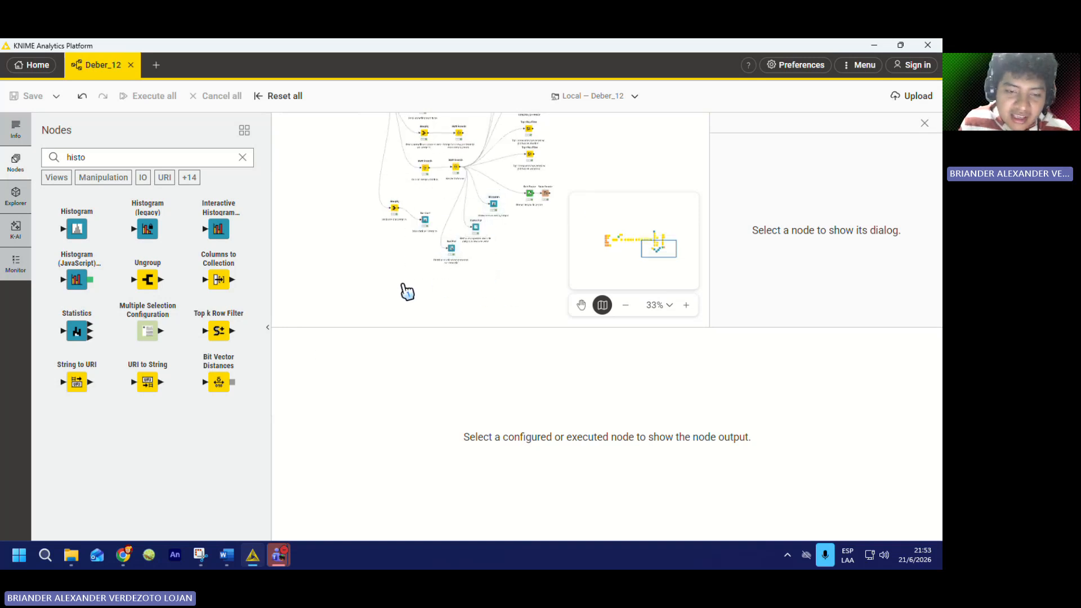
scroll(470, 274, down, 3)
scroll(410, 244, up, 3)
scroll(406, 250, down, 1)
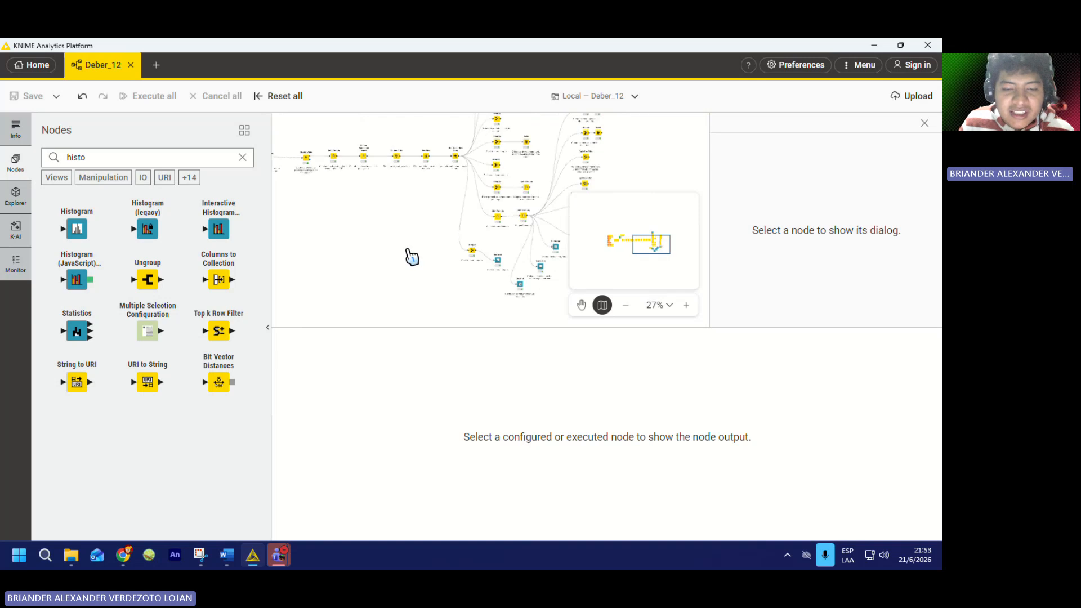
scroll(444, 180, up, 8)
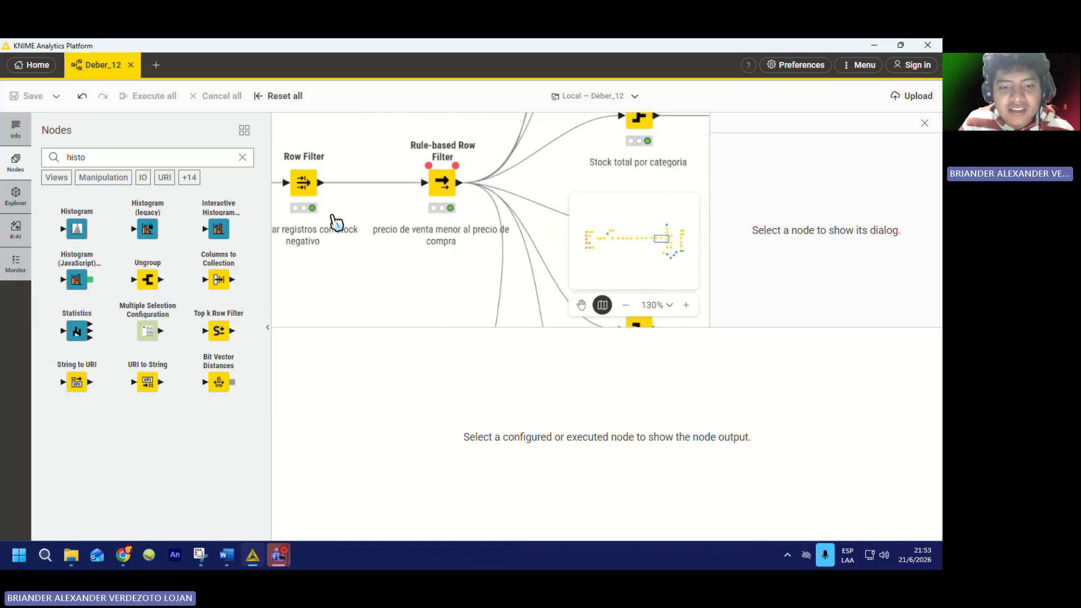
scroll(429, 188, down, 9)
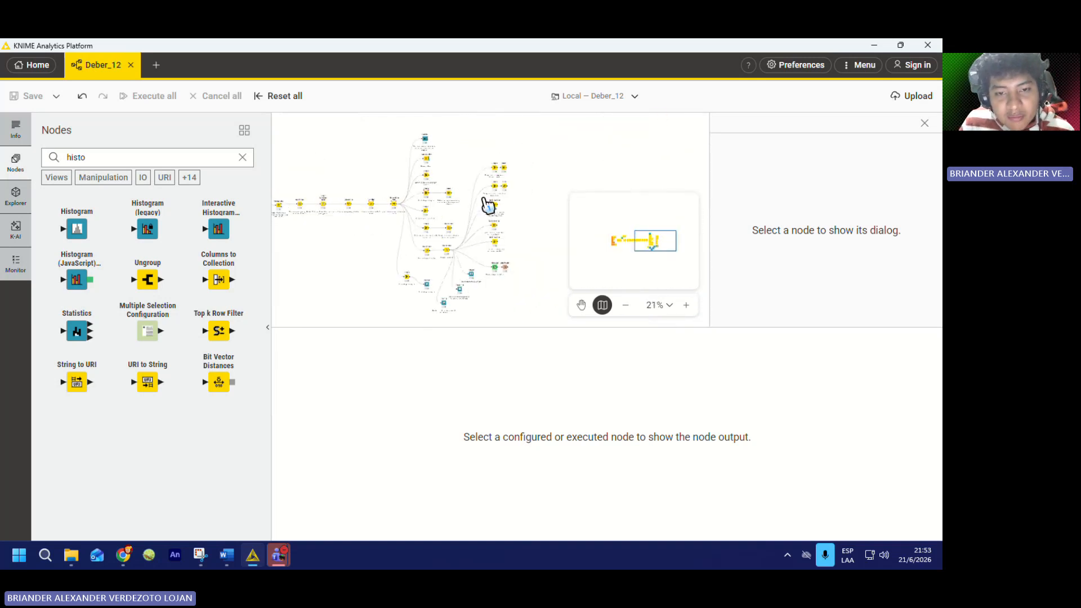
- Read the annotations of the GroupBy for margin variability and the Top k Row Filter for the ten products with most stock
scroll(501, 203, up, 4)
scroll(514, 204, down, 2)
scroll(514, 205, up, 6)
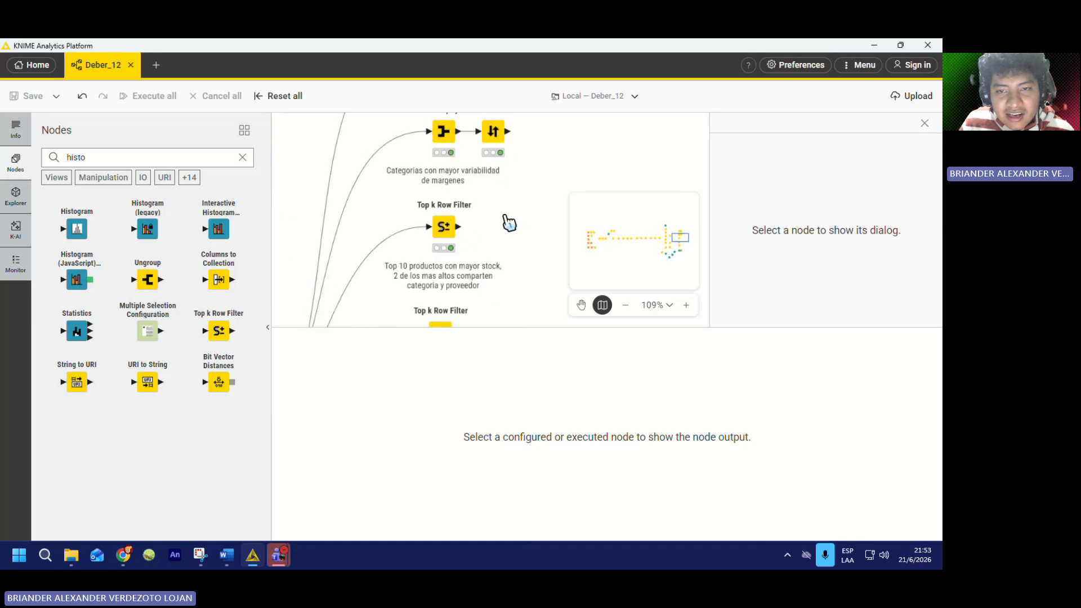
scroll(504, 217, down, 4)
scroll(499, 211, up, 3)
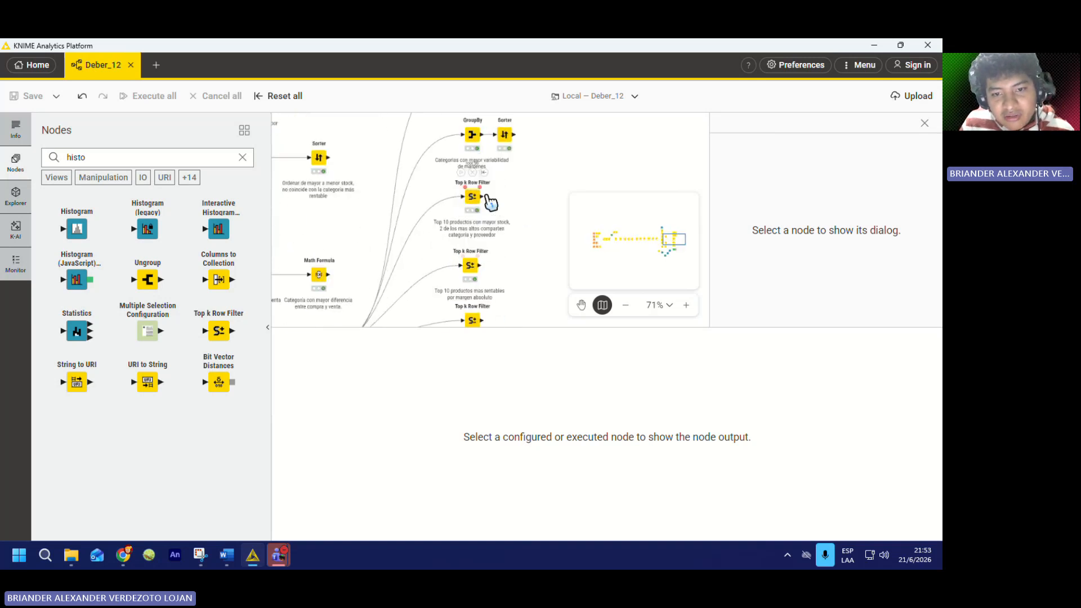
scroll(489, 202, up, 4)
scroll(478, 206, down, 5)
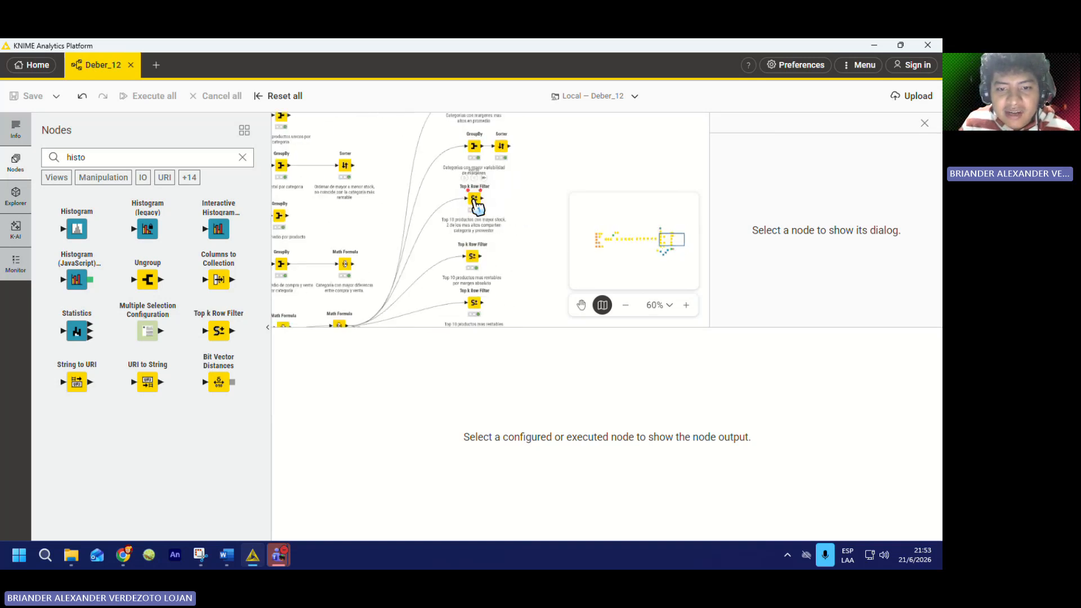
- Examine the Top k Row Filters for most profitable products, the loss-risk Rule Engine with Value Counter, and the neighbouring plot nodes
scroll(475, 204, down, 4)
scroll(465, 311, up, 4)
scroll(481, 271, down, 6)
scroll(489, 291, up, 8)
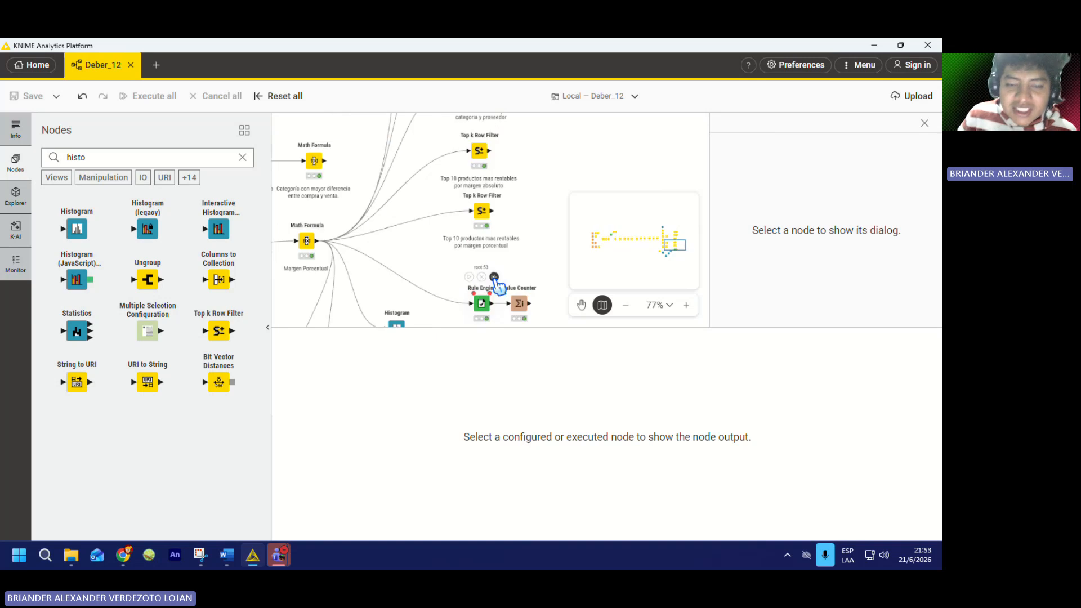
scroll(489, 222, down, 2)
scroll(463, 214, down, 2)
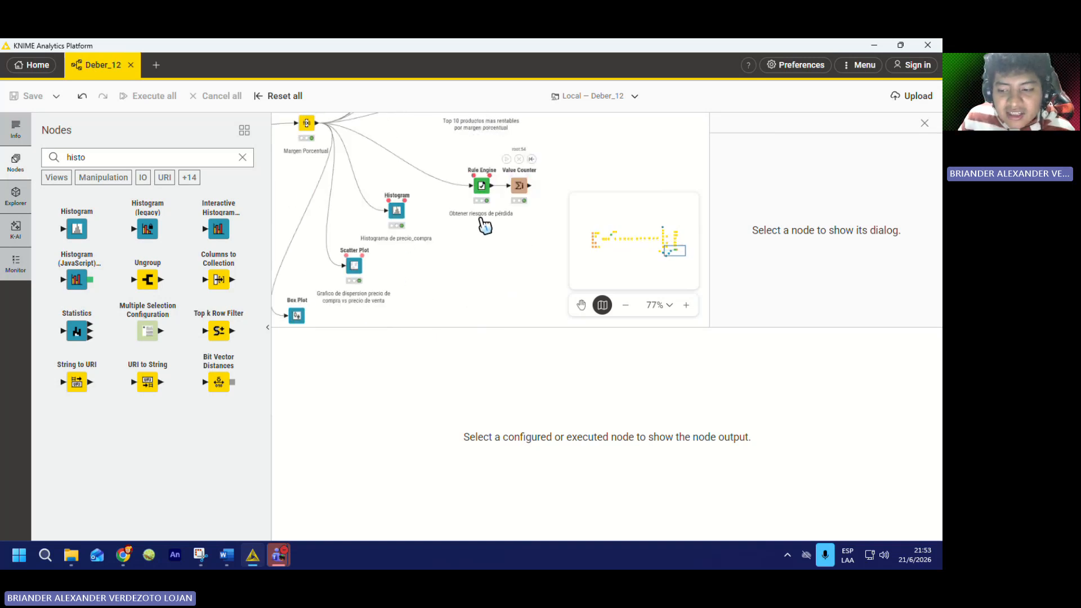
scroll(482, 219, left, 2)
- Switch to the Teams meeting window
mouse_move(278, 555)
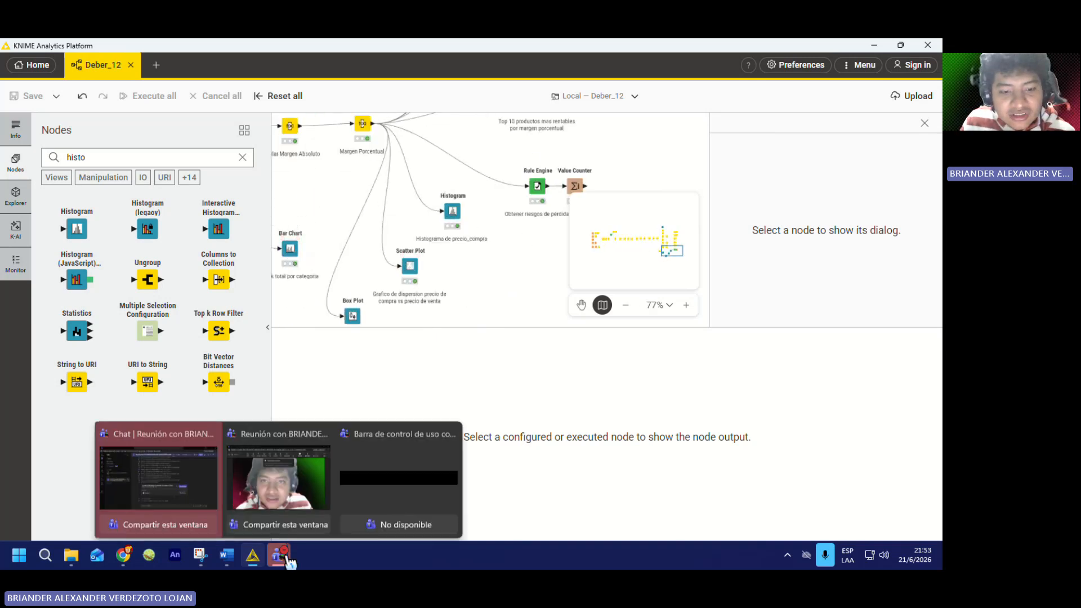
click(278, 476)
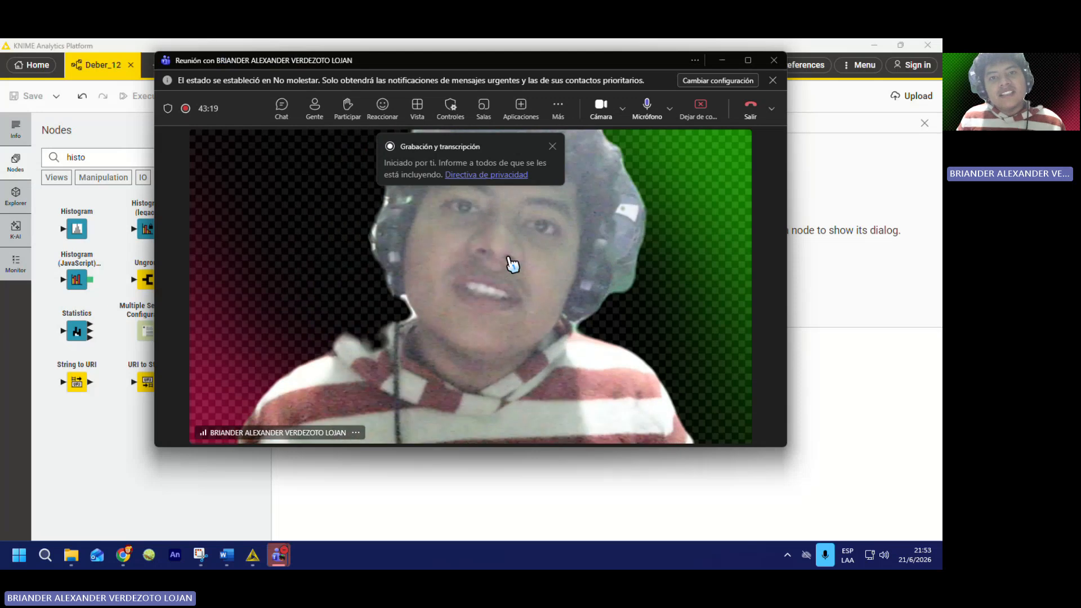